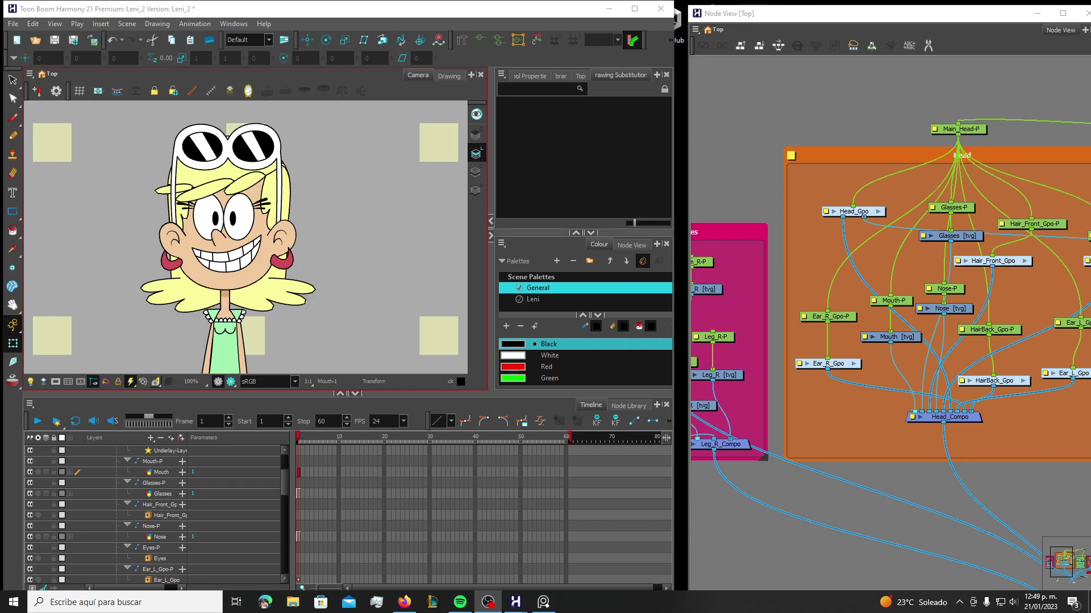
Inspect the art layers of the Mouth drawing, and compare the character's face with the reference board of expressions
{"action": "left_click", "coordinate": [165, 473]}
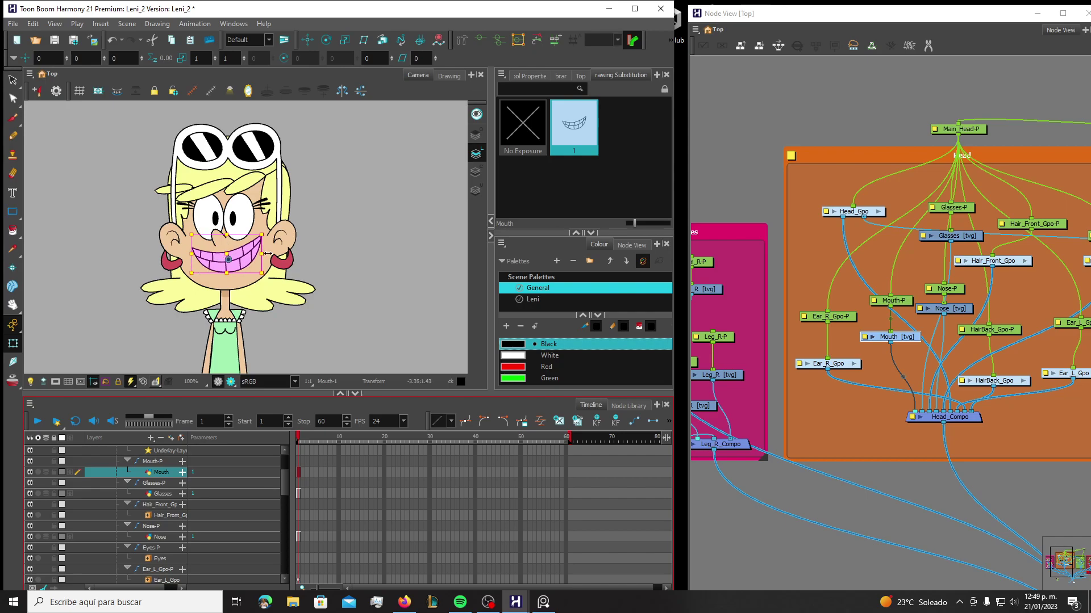
{"action": "left_click", "coordinate": [449, 75]}
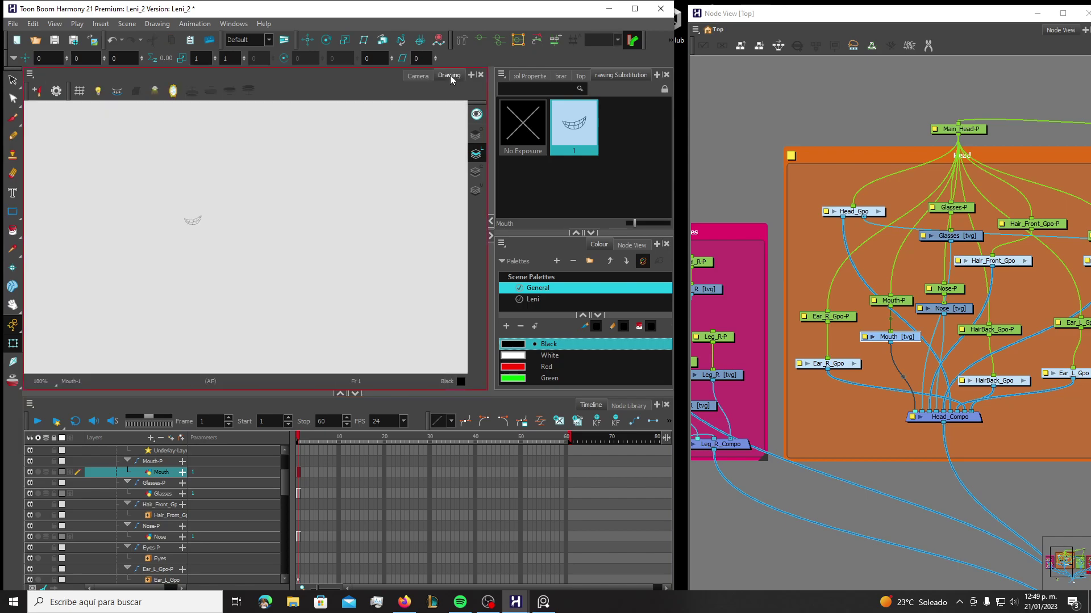
{"action": "scroll", "coordinate": [193, 222], "scroll_direction": "up", "scroll_amount": 5}
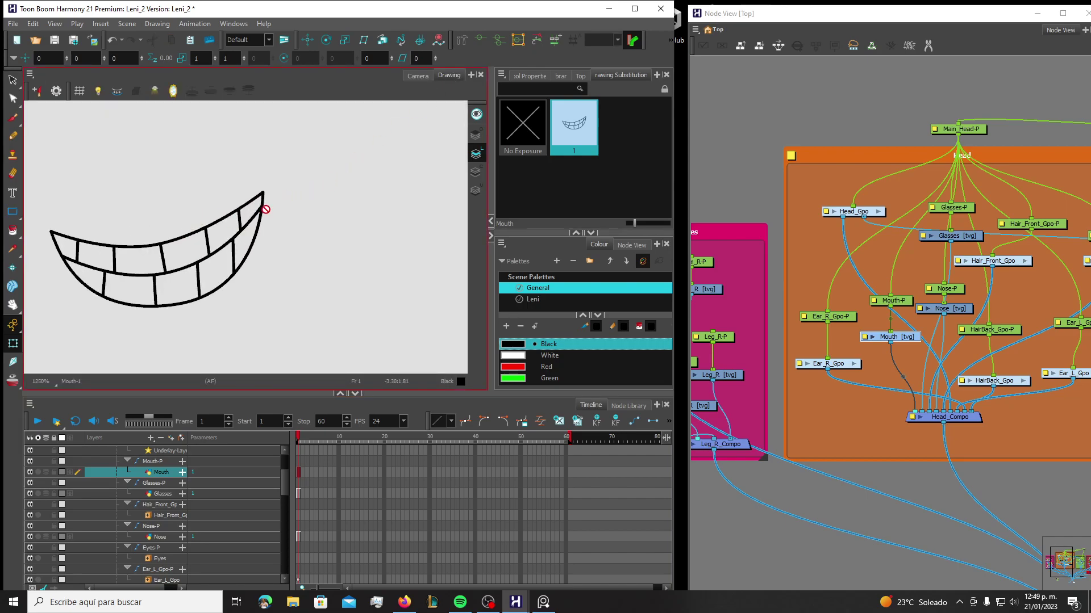
{"action": "left_click", "coordinate": [478, 159]}
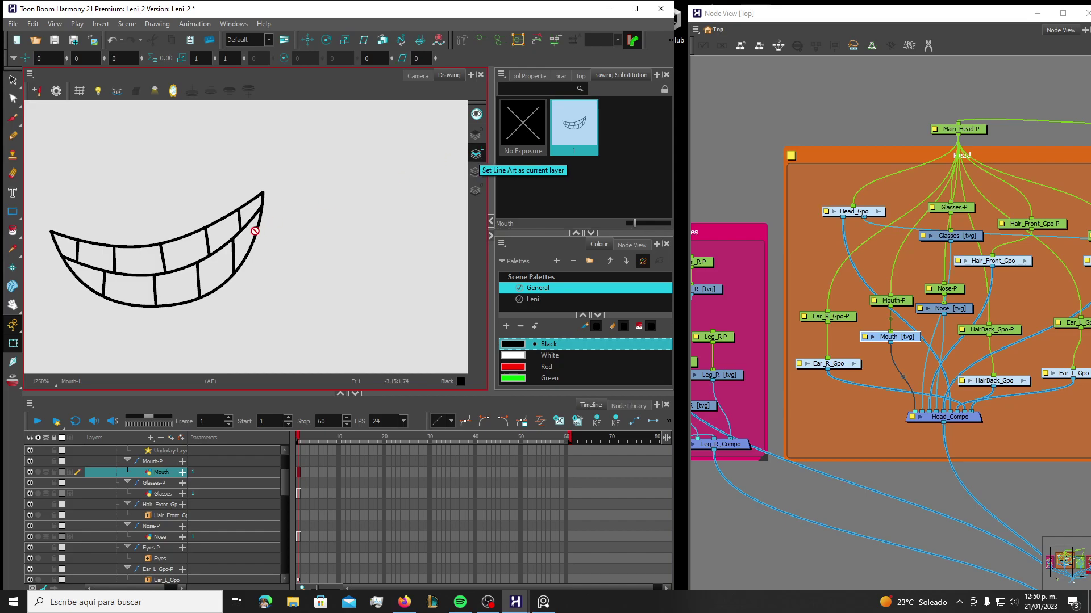
{"action": "left_click", "coordinate": [480, 171]}
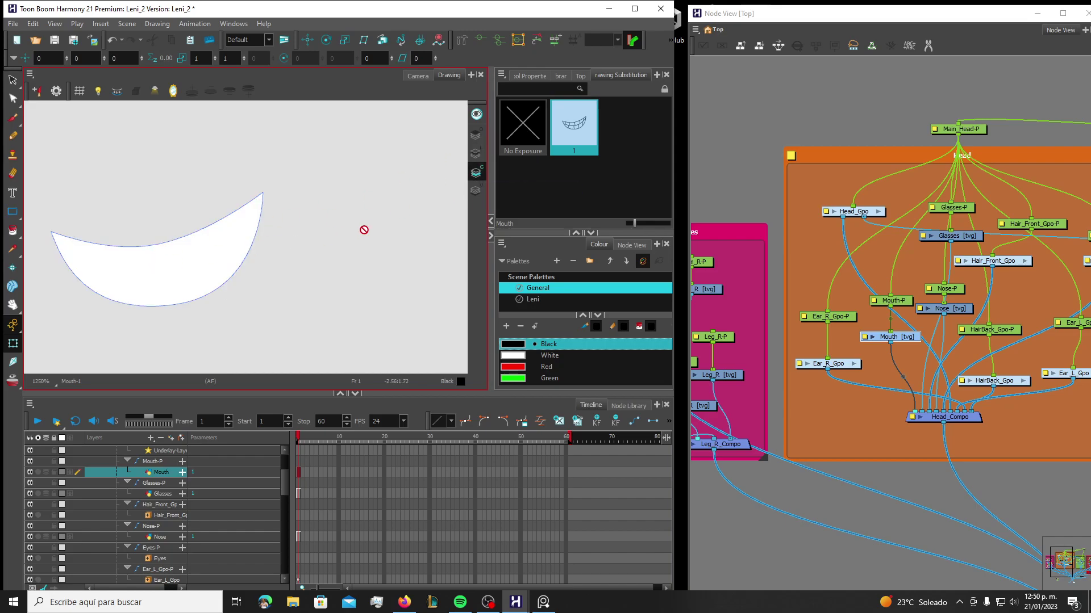
{"action": "left_click", "coordinate": [476, 190]}
{"action": "left_click", "coordinate": [476, 154]}
{"action": "left_click", "coordinate": [417, 76]}
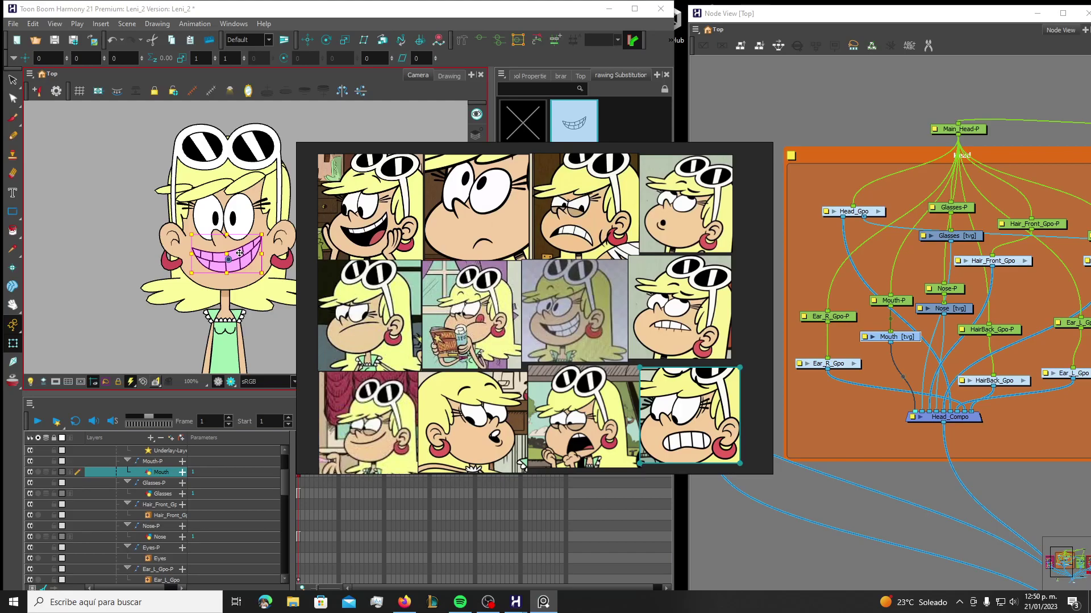
{"action": "left_click_drag", "start_coordinate": [616, 275], "coordinate": [360, 266]}
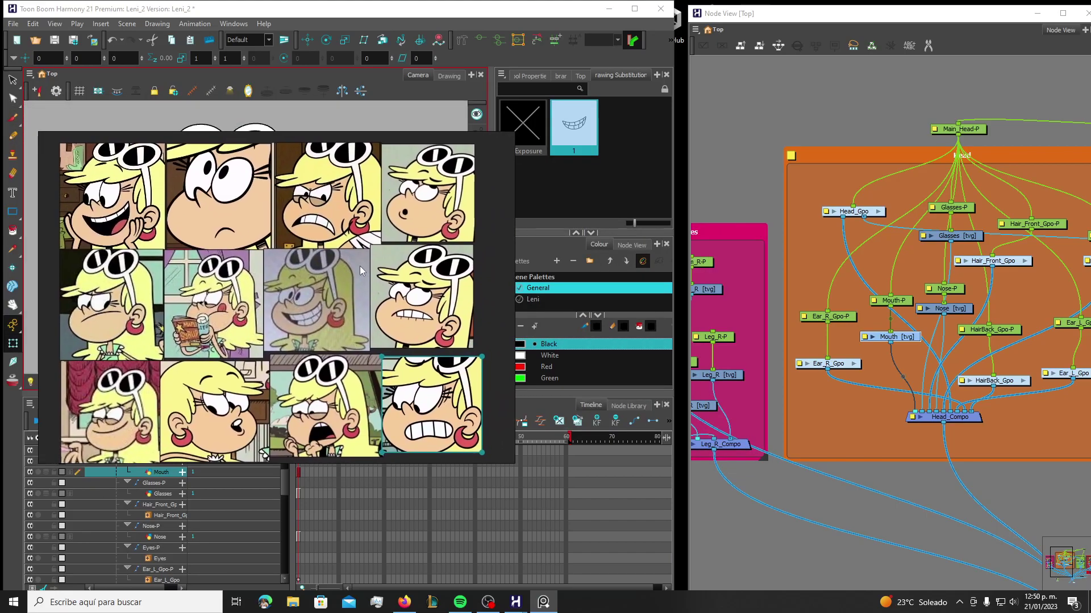
{"action": "key", "text": "alt+Tab"}
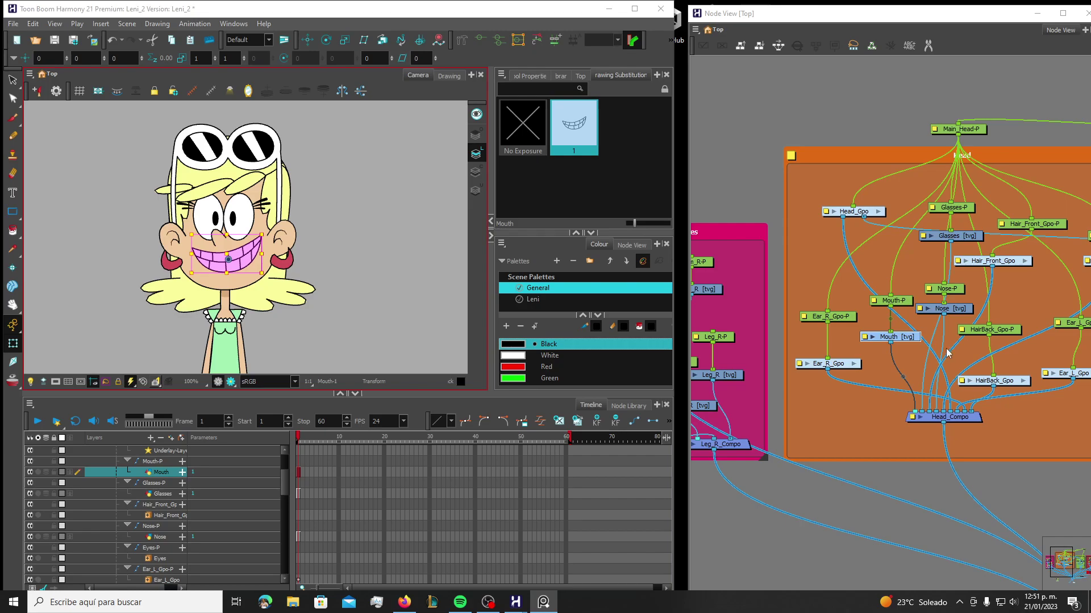
Group the Mouth-P peg and the Mouth drawing node together with a composite
{"action": "left_click", "coordinate": [902, 304]}
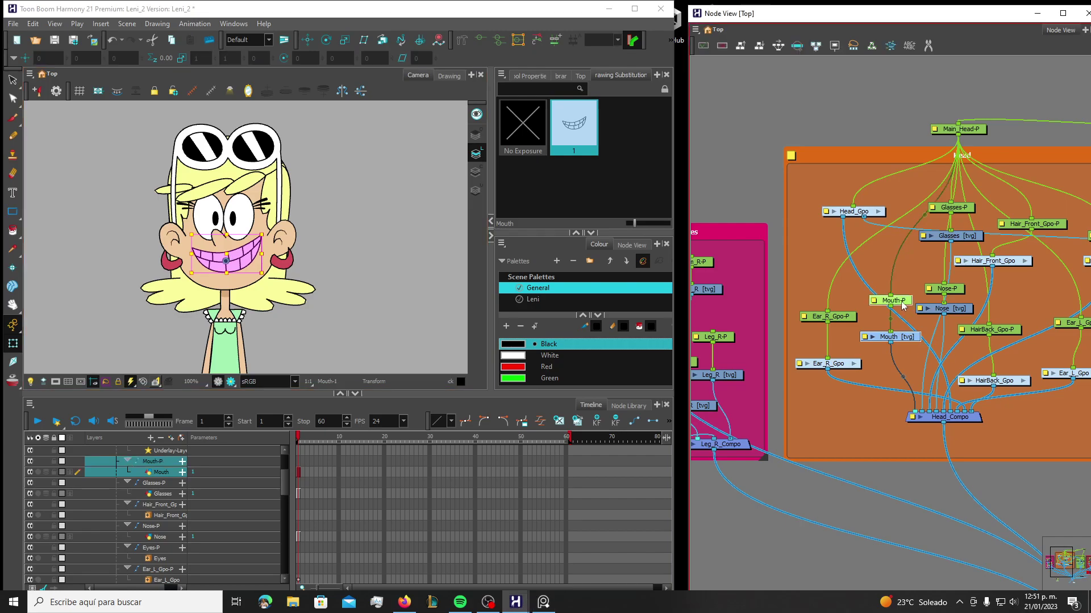
{"action": "right_click", "coordinate": [900, 340]}
{"action": "mouse_move", "coordinate": [929, 282]}
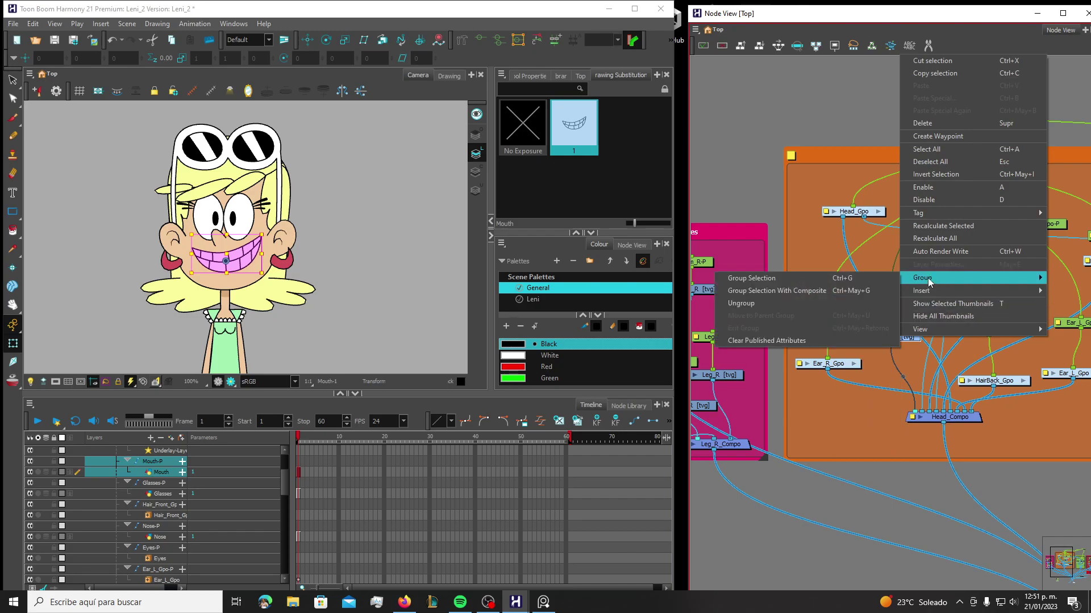
{"action": "left_click", "coordinate": [823, 292]}
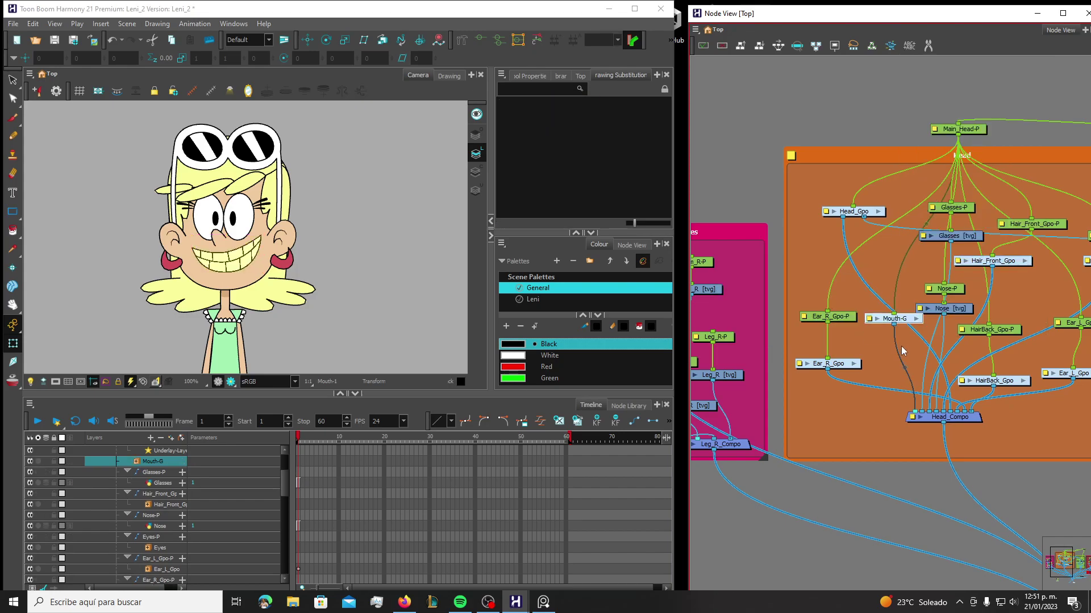
Rename the new mouth group to Mouth-Gpo in its layer properties
{"action": "left_click", "coordinate": [868, 319]}
{"action": "left_click", "coordinate": [349, 230]}
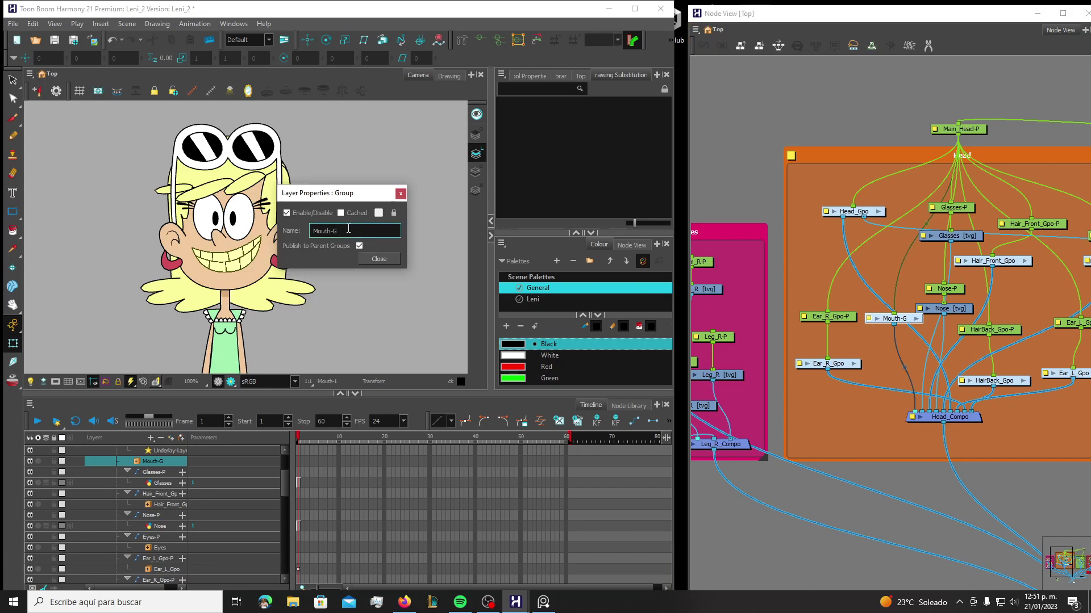
{"action": "type", "text": "po"}
{"action": "key", "text": "Return"}
{"action": "left_click", "coordinate": [386, 260]}
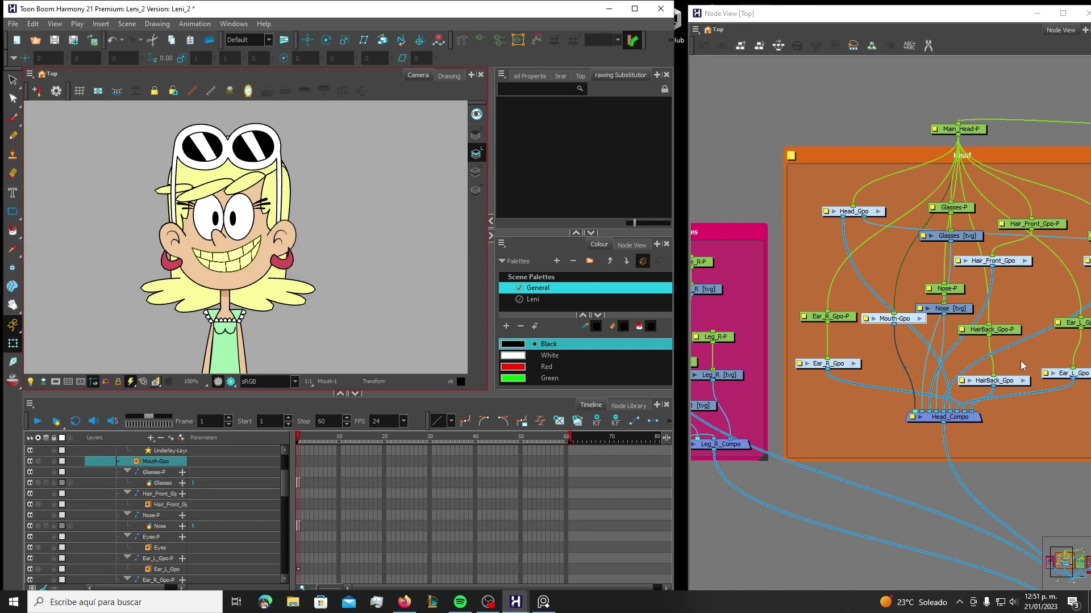
Enter the Mouth-Gpo group and spread out its nodes, with Composite and Multi-Port-Out lower and the mouth peg and drawing to one side
{"action": "left_click", "coordinate": [919, 318]}
{"action": "left_click_drag", "start_coordinate": [1022, 582], "coordinate": [826, 324]}
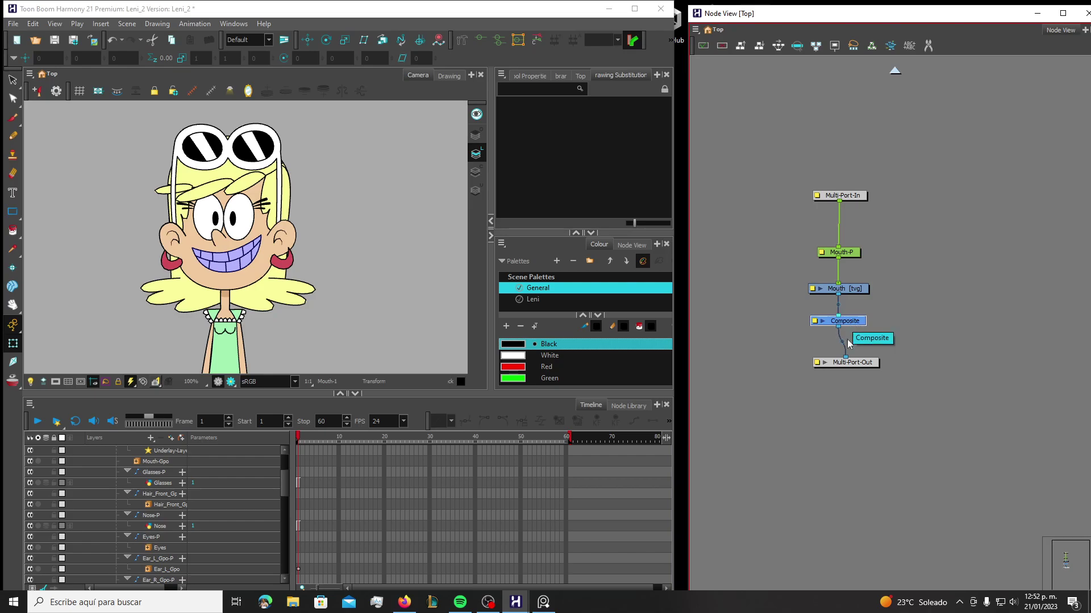
{"action": "left_click_drag", "start_coordinate": [859, 365], "coordinate": [853, 388]}
{"action": "left_click_drag", "start_coordinate": [852, 322], "coordinate": [852, 335]}
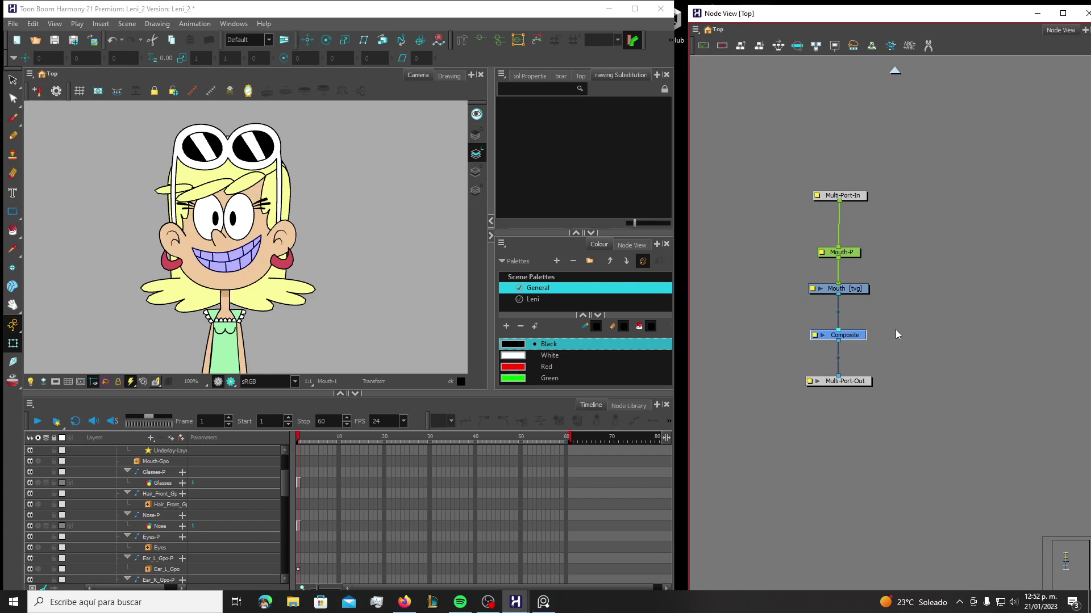
{"action": "mouse_move", "coordinate": [769, 236]}
{"action": "left_mouse_down"}
{"action": "mouse_move", "coordinate": [873, 329]}
{"action": "mouse_move", "coordinate": [868, 295]}
{"action": "mouse_move", "coordinate": [792, 278]}
{"action": "left_mouse_up"}
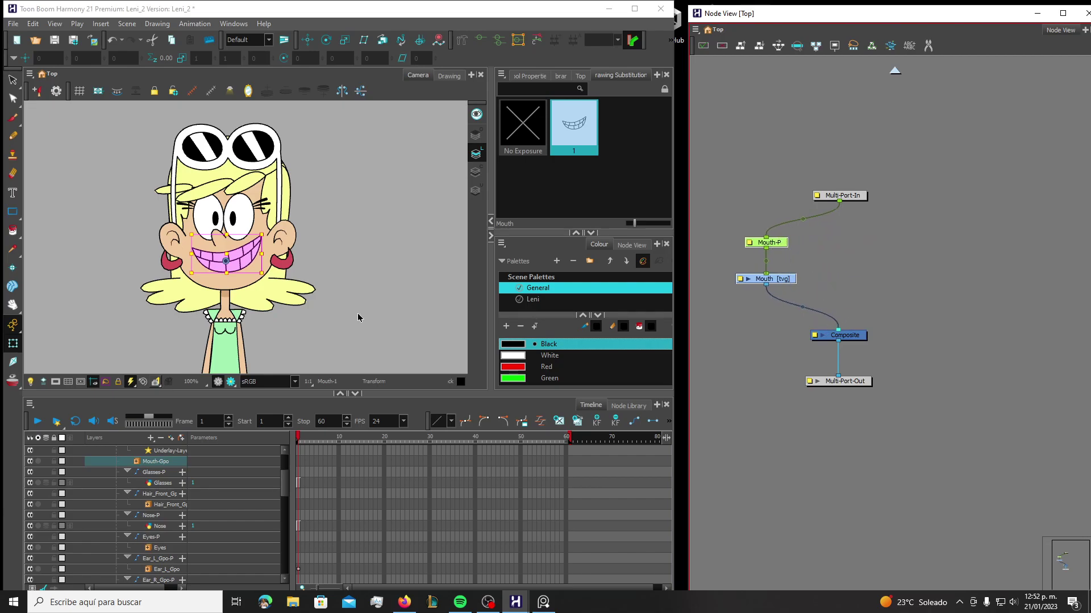
Check the expression reference board, and add a vector drawing layer named Tongue inside the mouth group
{"action": "key", "text": "alt+Tab"}
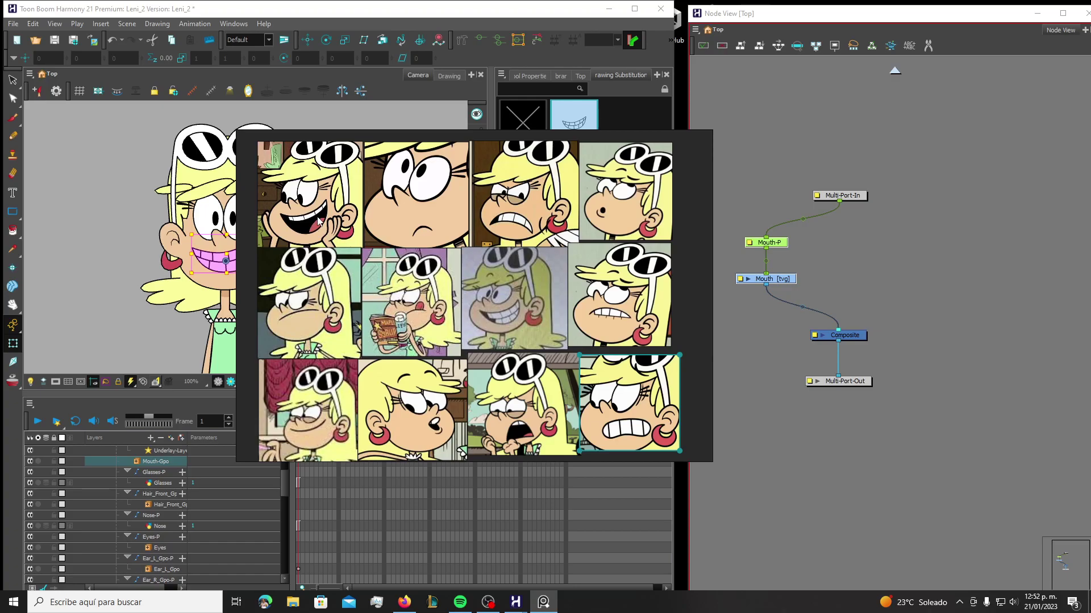
{"action": "left_click_drag", "start_coordinate": [493, 134], "coordinate": [0, 136]}
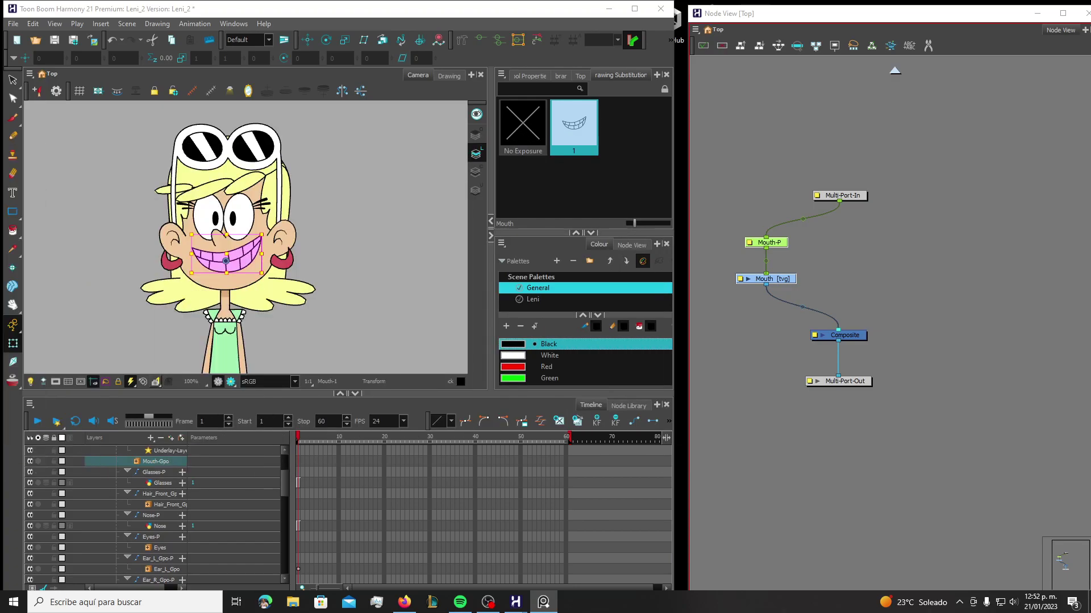
{"action": "left_click", "coordinate": [909, 266]}
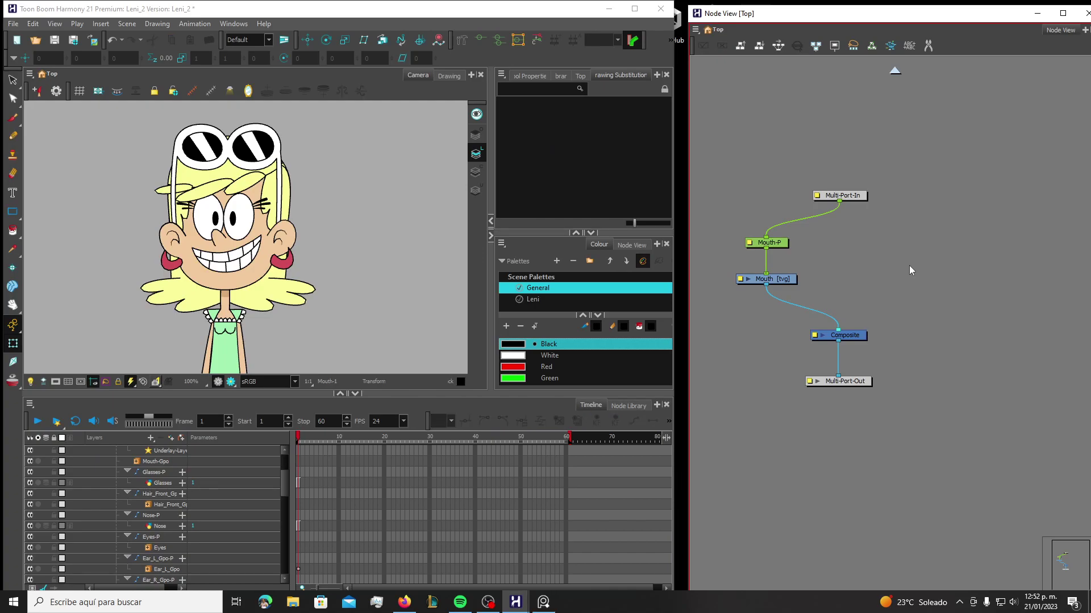
{"action": "key", "text": "ctrl+r"}
{"action": "type", "text": "T"}
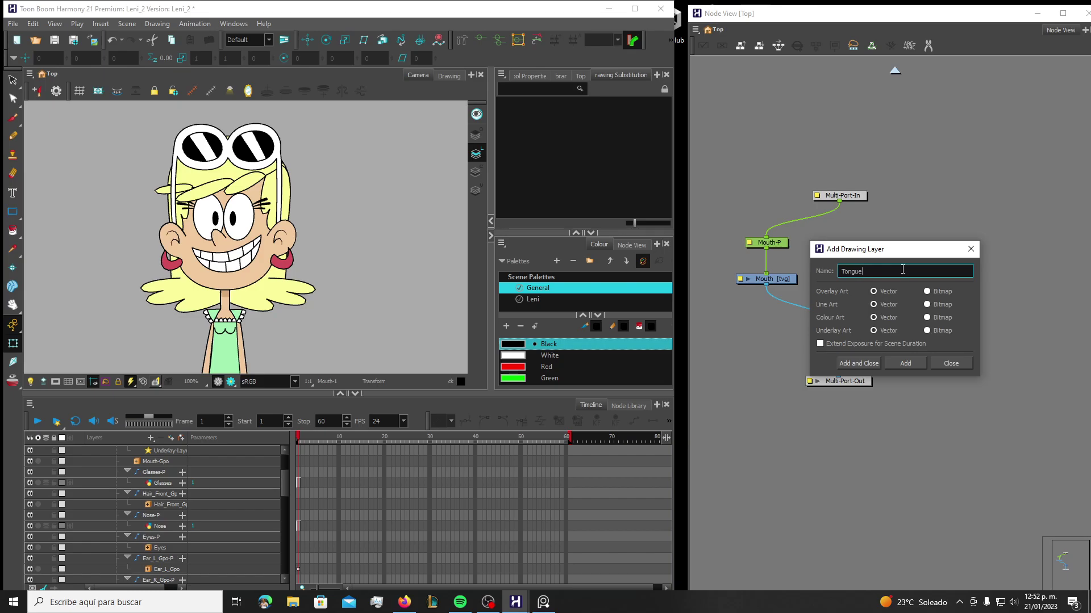
{"action": "left_click", "coordinate": [907, 363]}
Add another vector drawing layer named Theets and close the layer dialog
{"action": "type", "text": "T"}
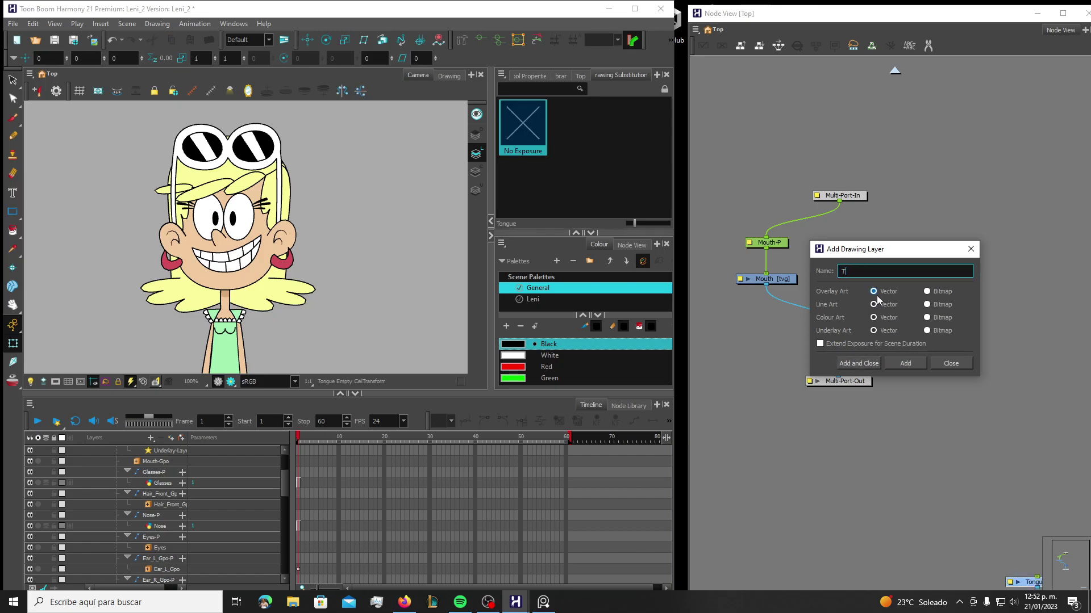
{"action": "type", "text": "hhe"}
{"action": "key", "text": "Left"}
{"action": "key", "text": "Left"}
{"action": "key", "text": "Left"}
{"action": "key", "text": "Left"}
{"action": "key", "text": "BackSpace"}
{"action": "left_click", "coordinate": [876, 364]}
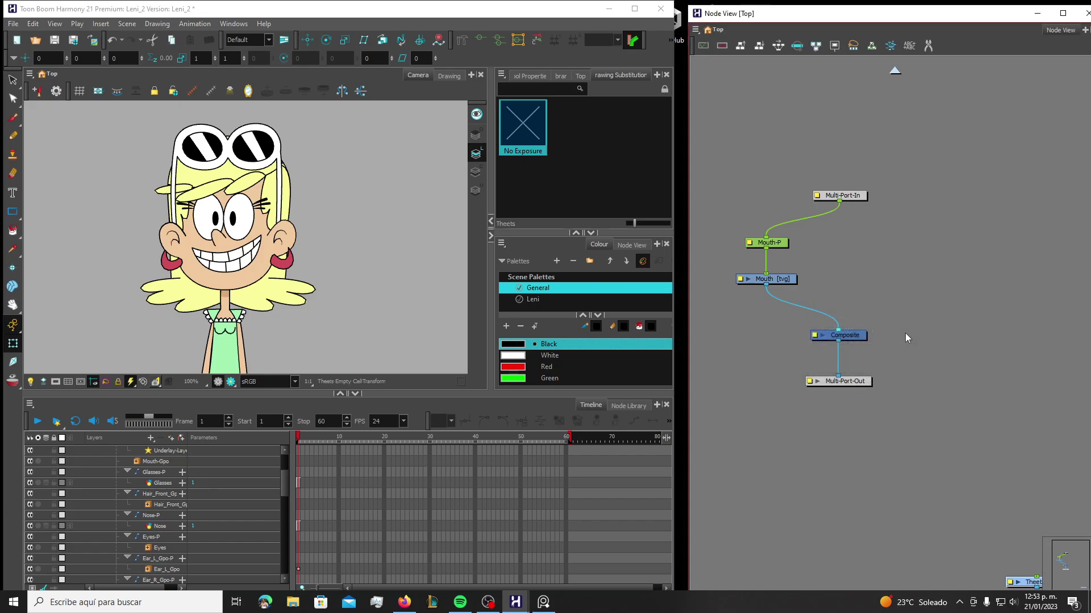
Line up the Tongue and Theets drawing nodes in a row beside the Mouth drawing node
{"action": "left_click", "coordinate": [1030, 585]}
{"action": "left_click_drag", "start_coordinate": [1030, 585], "coordinate": [945, 280]}
{"action": "mouse_move", "coordinate": [865, 273]}
{"action": "left_mouse_down"}
{"action": "mouse_move", "coordinate": [1017, 247]}
{"action": "mouse_move", "coordinate": [981, 283]}
{"action": "mouse_move", "coordinate": [860, 279]}
{"action": "left_mouse_up"}
{"action": "left_click_drag", "start_coordinate": [997, 279], "coordinate": [959, 281]}
{"action": "left_click_drag", "start_coordinate": [890, 282], "coordinate": [898, 284]}
Add a parent peg to both the Tongue and Theets drawings and place each peg above its drawing
{"action": "key", "text": "ctrl+p"}
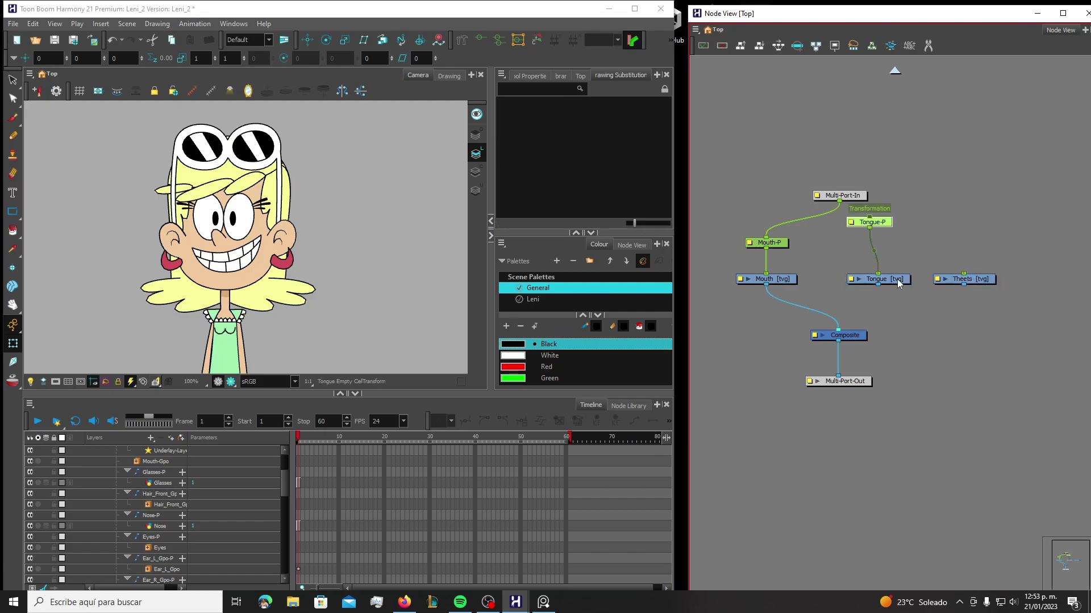
{"action": "left_click_drag", "start_coordinate": [872, 223], "coordinate": [881, 239]}
{"action": "left_click", "coordinate": [976, 282]}
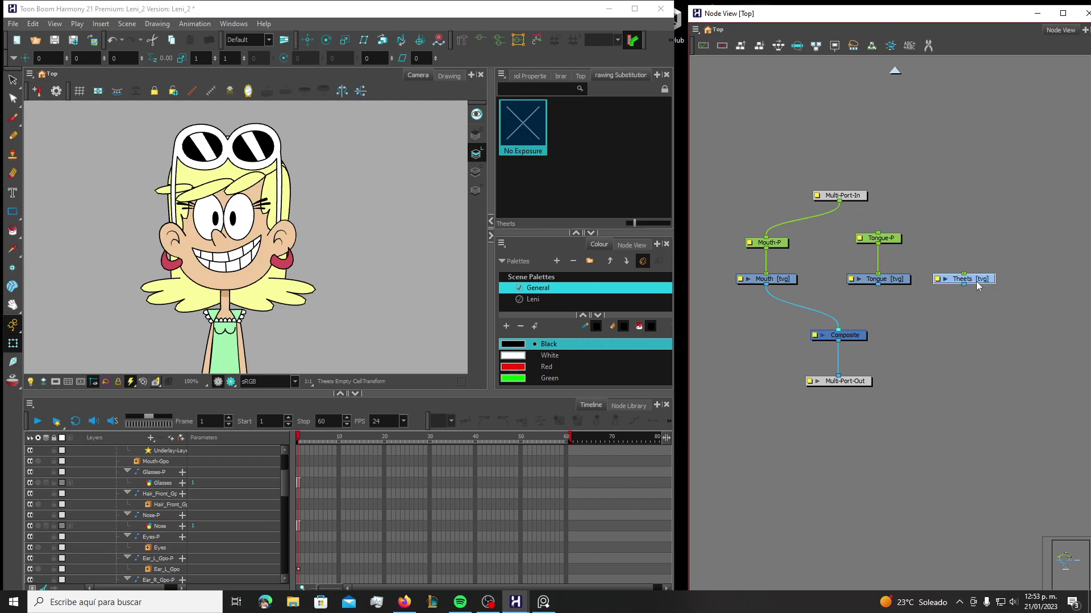
{"action": "key", "text": "ctrl+p"}
{"action": "left_click", "coordinate": [973, 225]}
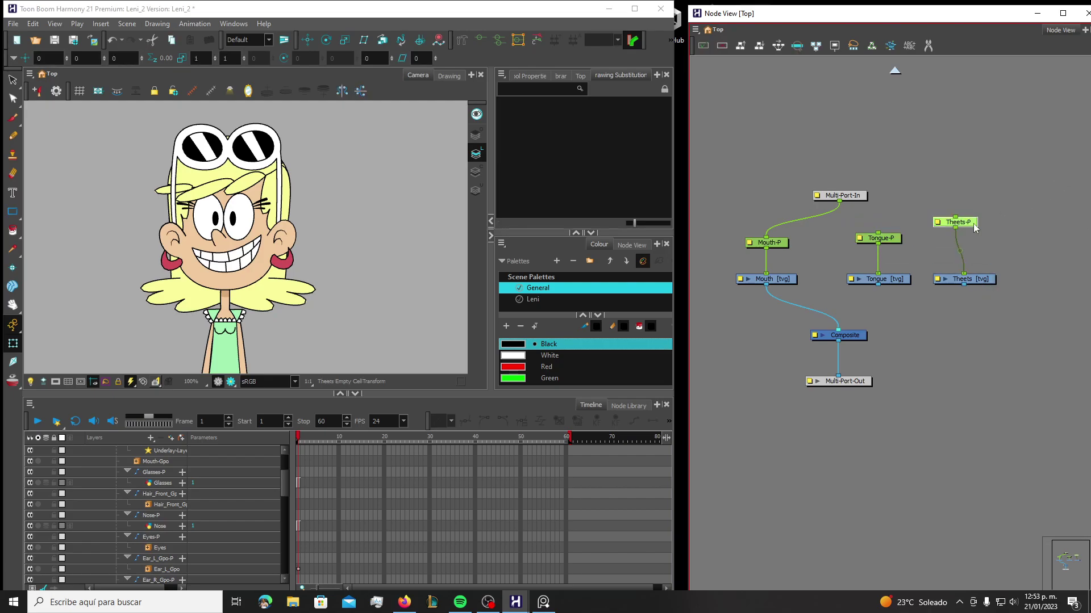
{"action": "left_click_drag", "start_coordinate": [974, 226], "coordinate": [982, 248]}
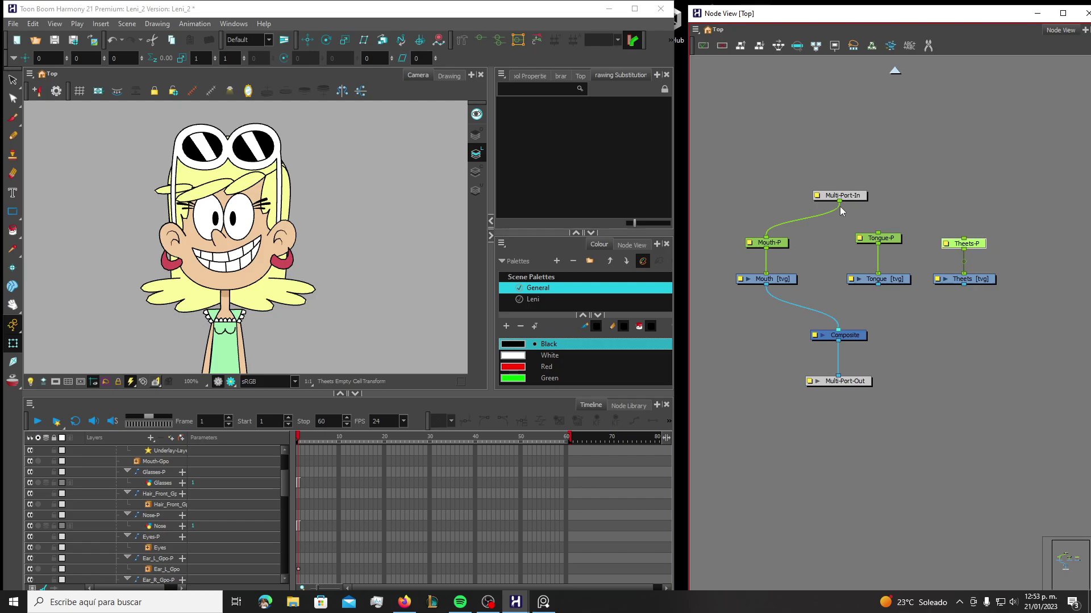
Connect the Multi-Port-In node to the Tongue-P and Theets-P pegs
{"action": "left_click_drag", "start_coordinate": [839, 201], "coordinate": [879, 234]}
{"action": "left_click_drag", "start_coordinate": [839, 202], "coordinate": [964, 238]}
{"action": "left_click", "coordinate": [912, 309]}
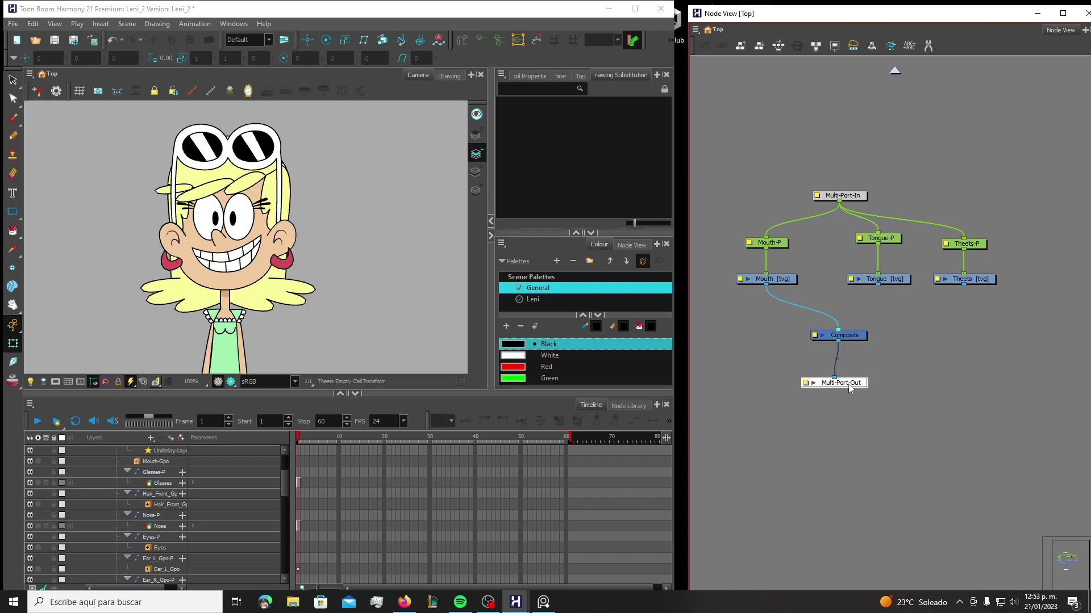
Move Composite and Multi-Port-Out further down, and add a second Composite node below the Tongue and Theets drawings
{"action": "left_click_drag", "start_coordinate": [859, 381], "coordinate": [853, 404]}
{"action": "left_click_drag", "start_coordinate": [857, 338], "coordinate": [853, 358]}
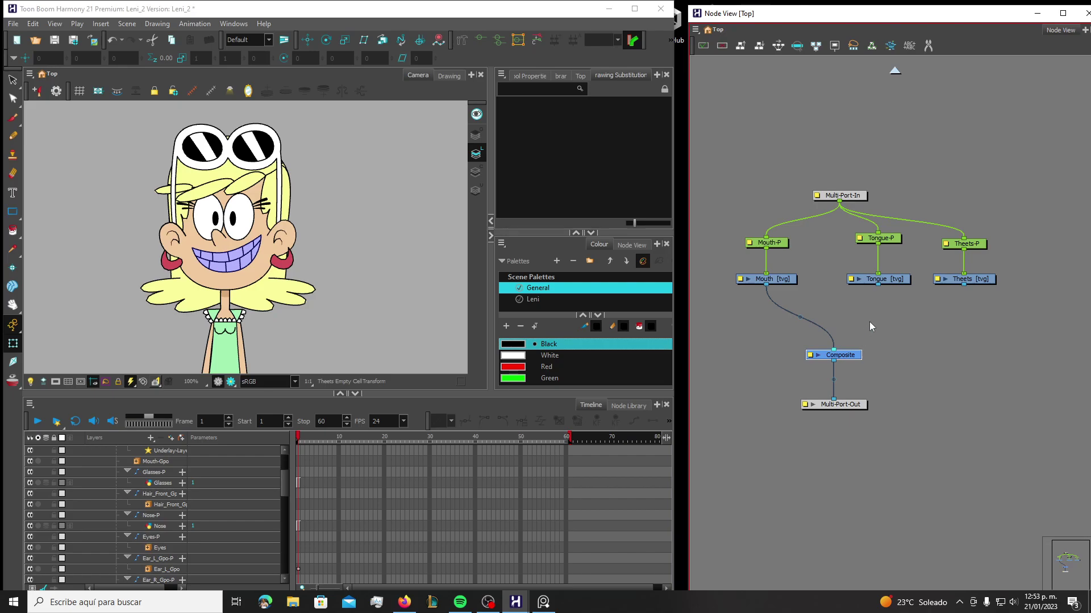
{"action": "left_click", "coordinate": [925, 316]}
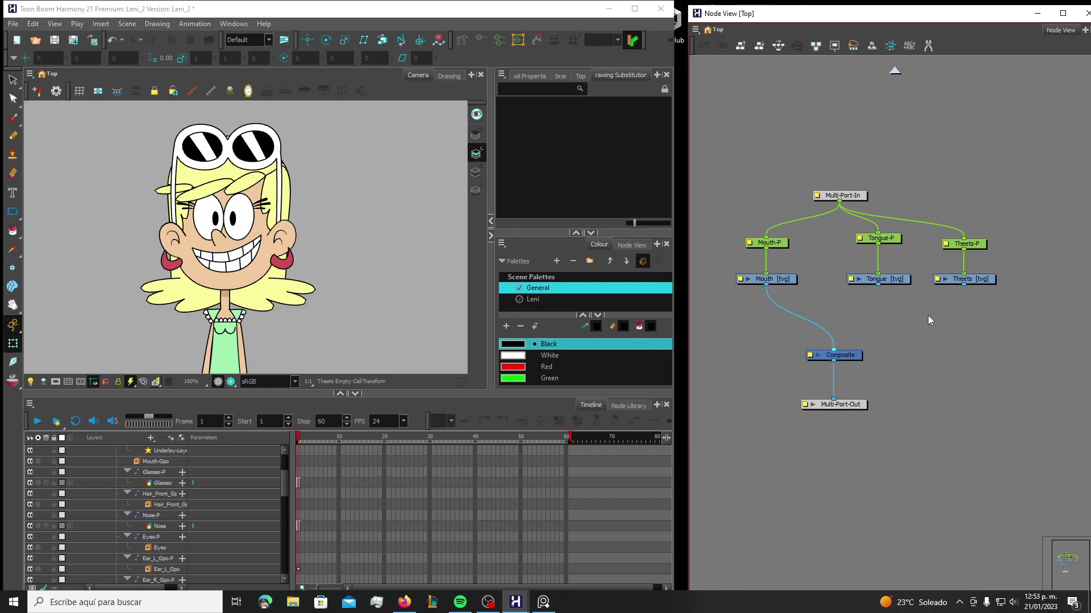
{"action": "key", "text": "Tab"}
{"action": "type", "text": "com"}
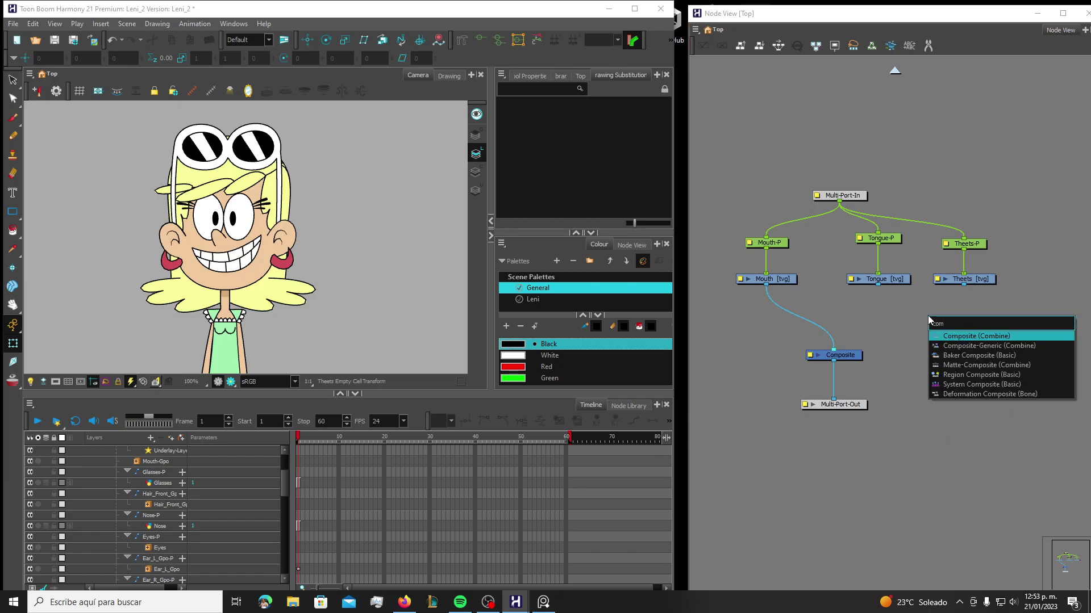
{"action": "key", "text": "Return"}
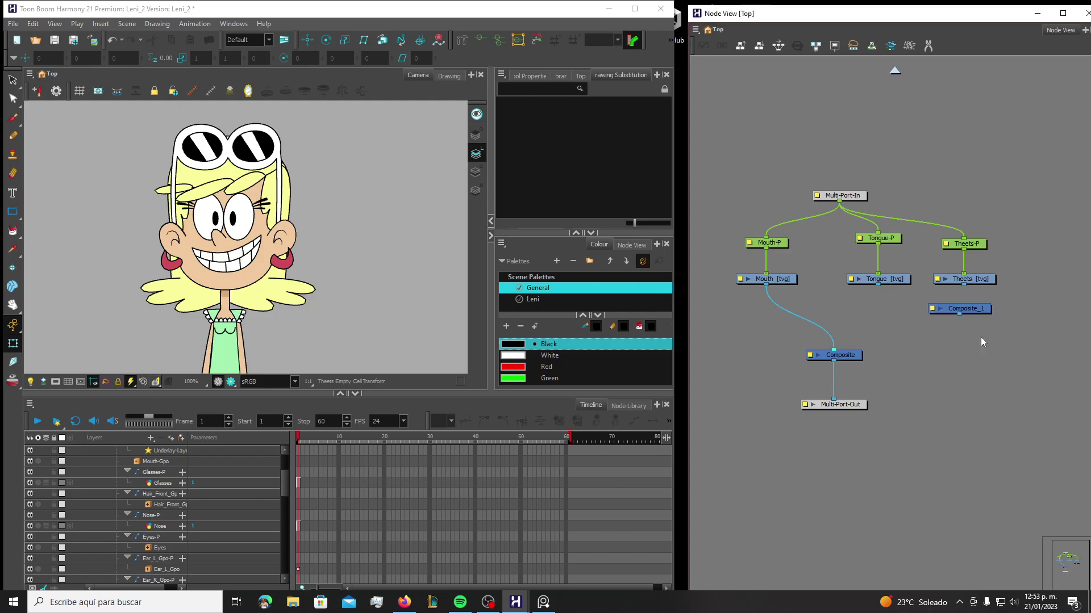
{"action": "left_click_drag", "start_coordinate": [969, 309], "coordinate": [938, 323]}
Connect the Tongue and Theets drawings to the new composite, and link that composite into the group's main Composite
{"action": "left_click_drag", "start_coordinate": [878, 284], "coordinate": [919, 318]}
{"action": "left_click_drag", "start_coordinate": [964, 284], "coordinate": [943, 319]}
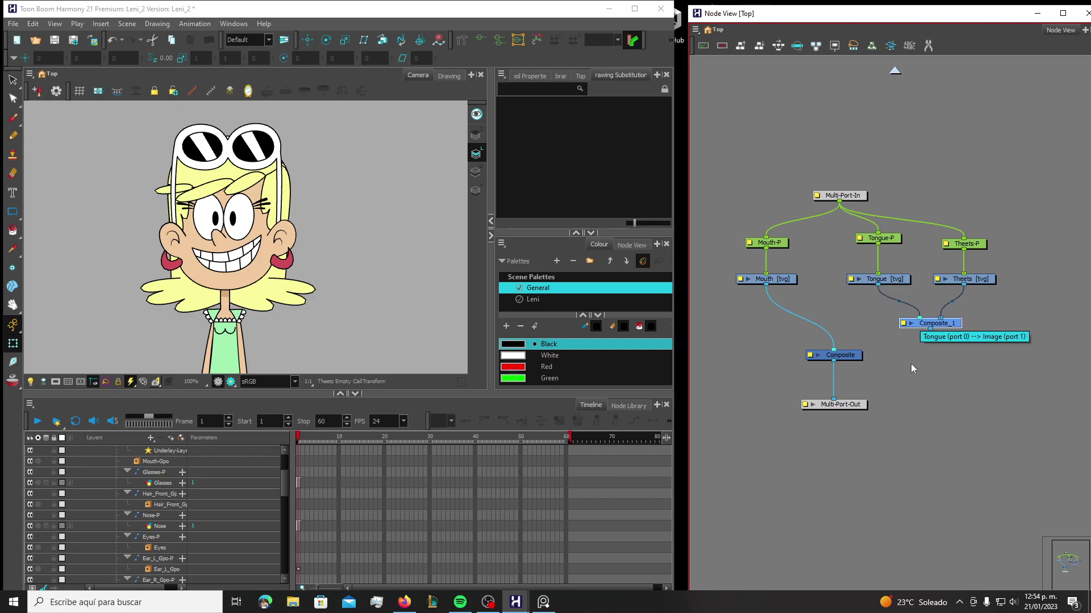
{"action": "left_click_drag", "start_coordinate": [930, 329], "coordinate": [843, 349]}
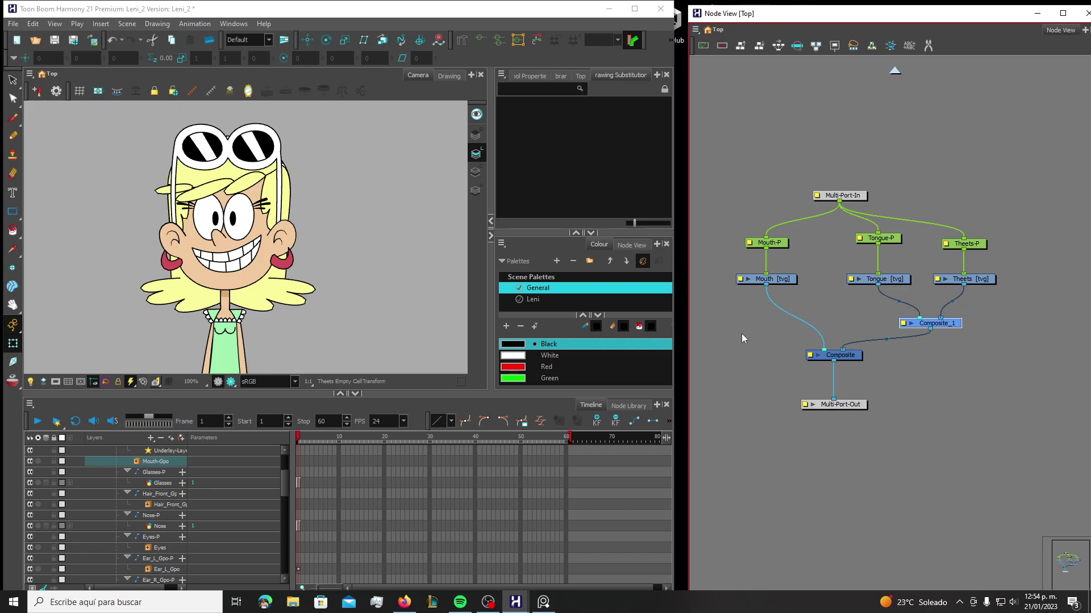
Enable the Default Pass Through Composite setting in the general preferences and accept the change
{"action": "left_click", "coordinate": [33, 23]}
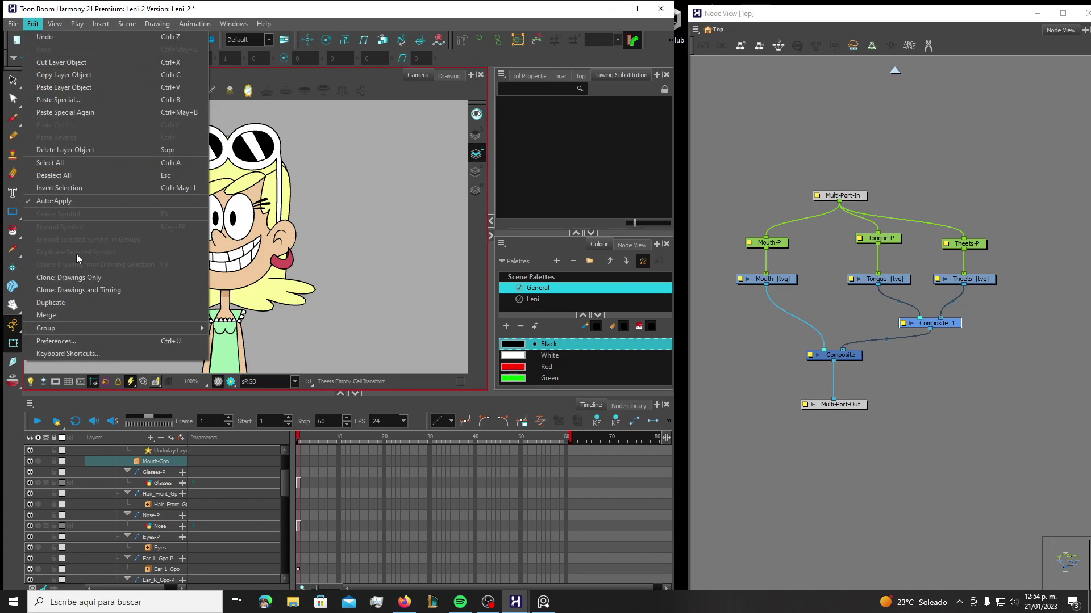
{"action": "left_click", "coordinate": [94, 342]}
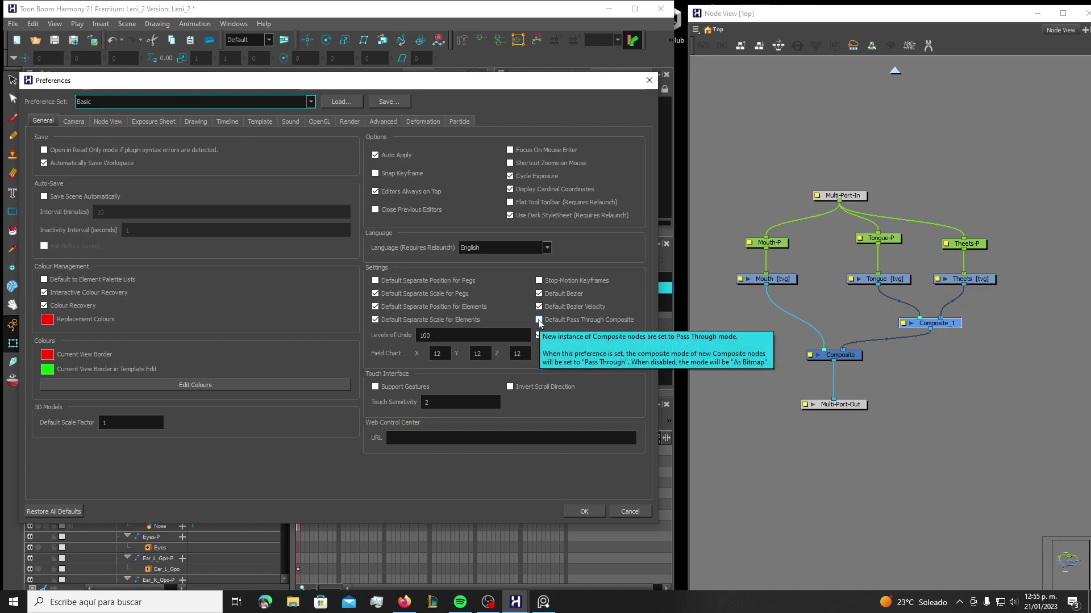
{"action": "left_click", "coordinate": [539, 320]}
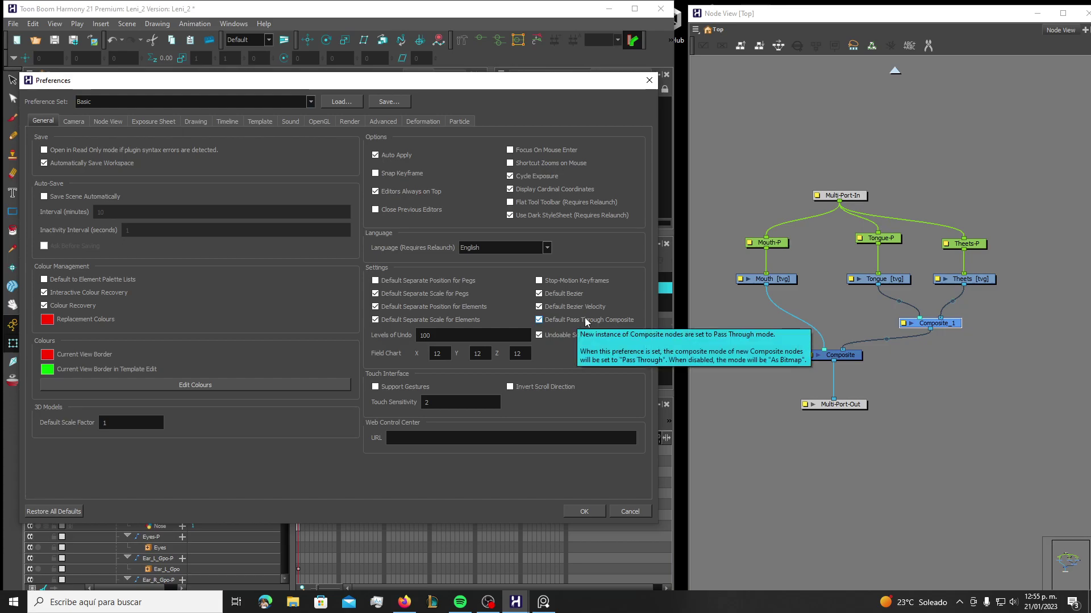
{"action": "left_click", "coordinate": [585, 511]}
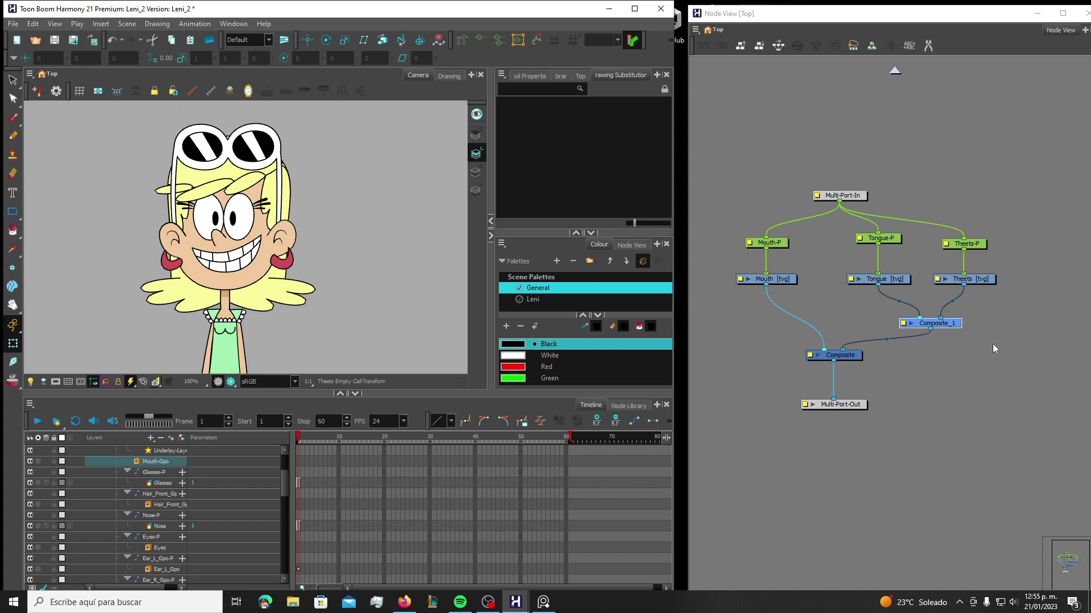
Add a trial Composite node beside the group's main Composite, move it around and delete it
{"action": "left_click", "coordinate": [976, 404]}
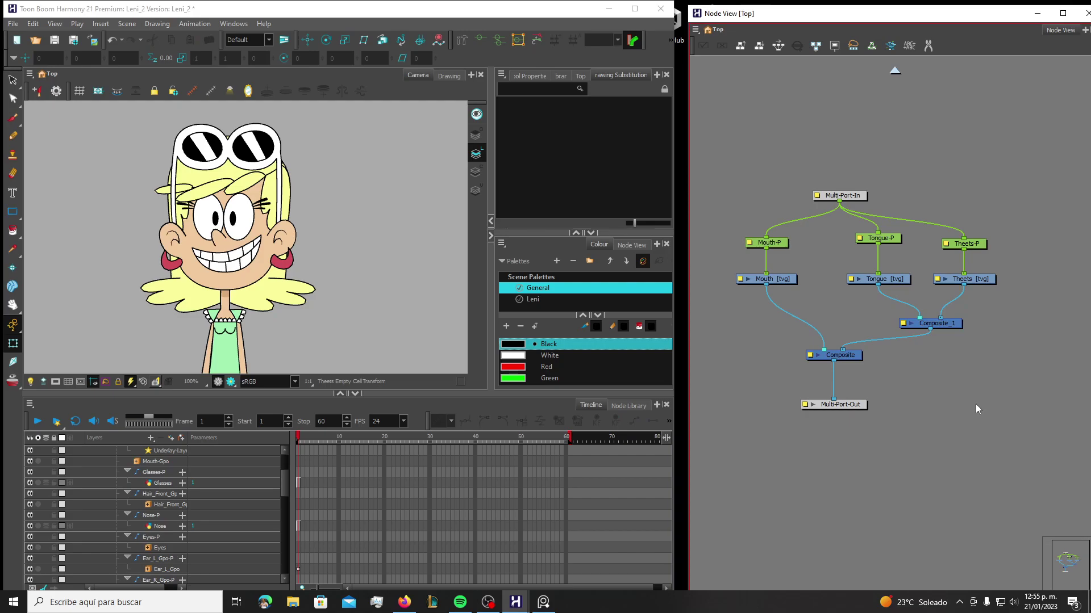
{"action": "key", "text": "Tab"}
{"action": "type", "text": "com"}
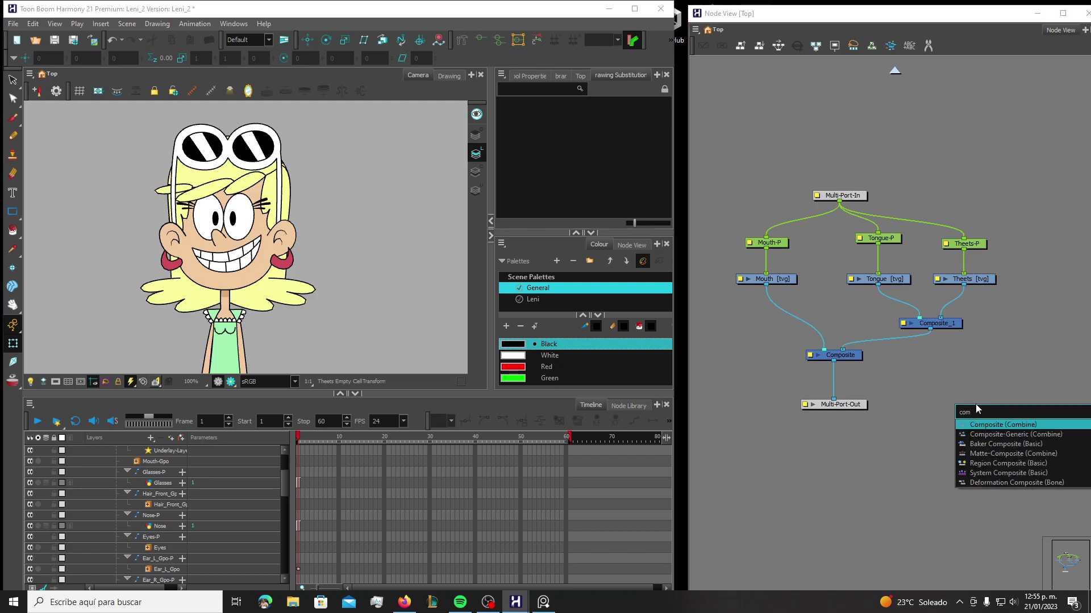
{"action": "key", "text": "Return"}
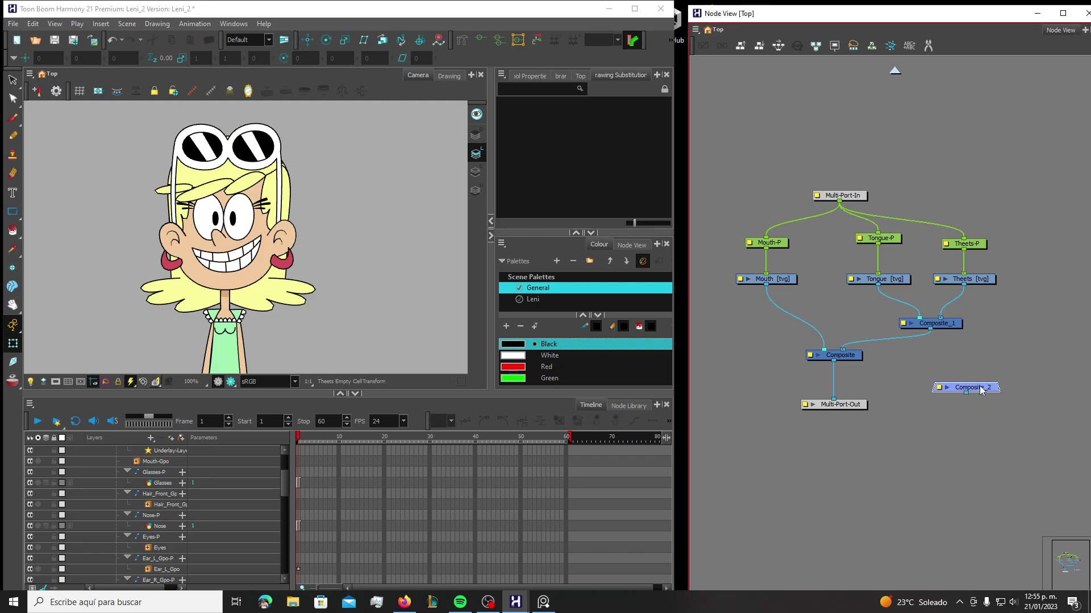
{"action": "left_click_drag", "start_coordinate": [985, 389], "coordinate": [950, 388]}
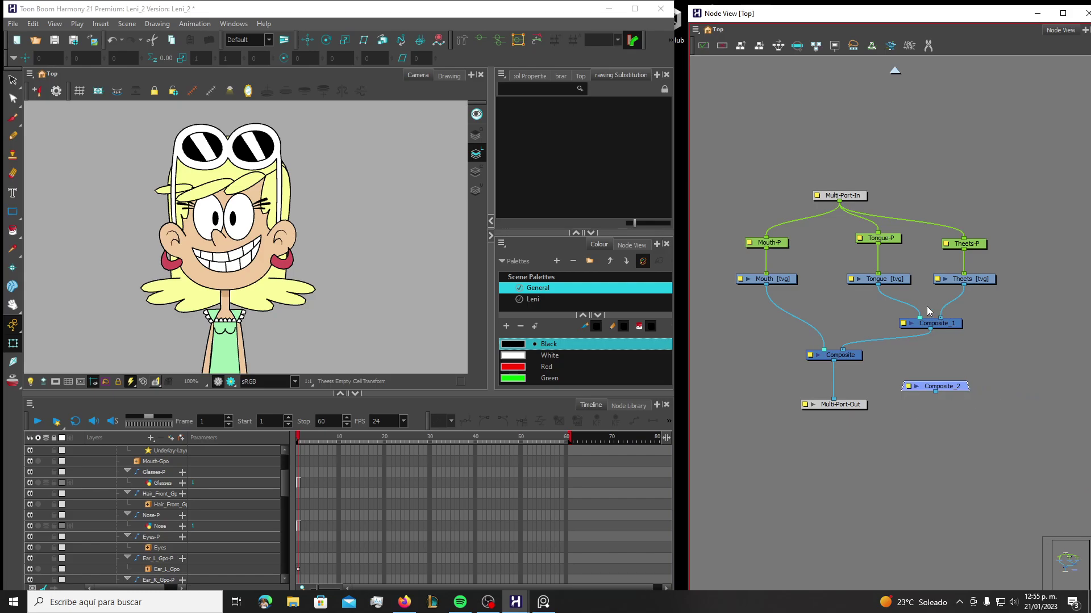
{"action": "left_click_drag", "start_coordinate": [952, 392], "coordinate": [976, 387]}
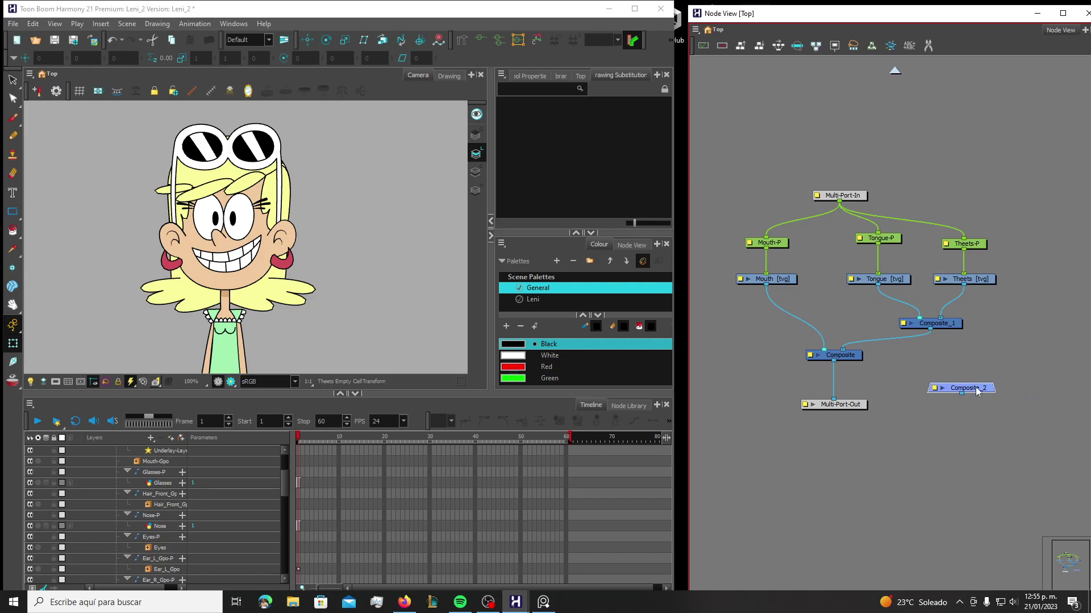
{"action": "key", "text": "Delete"}
Set the composite mode of both existing composite nodes to Pass Through
{"action": "mouse_move", "coordinate": [716, 144]}
{"action": "left_mouse_down"}
{"action": "mouse_move", "coordinate": [782, 226]}
{"action": "mouse_move", "coordinate": [1009, 428]}
{"action": "left_mouse_up"}
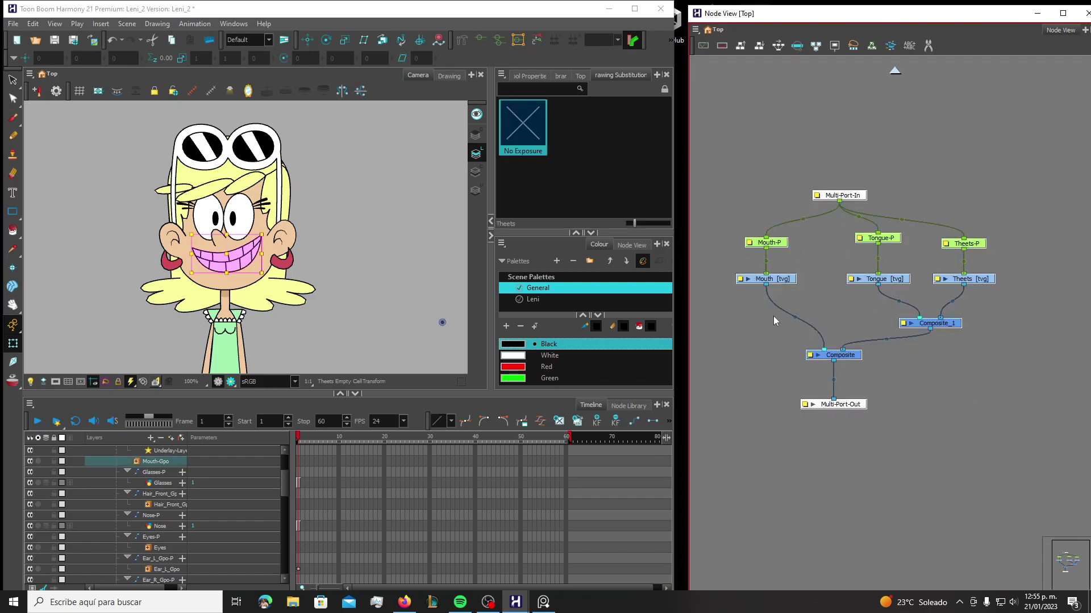
{"action": "mouse_move", "coordinate": [752, 296]}
{"action": "left_mouse_down"}
{"action": "mouse_move", "coordinate": [759, 307]}
{"action": "mouse_move", "coordinate": [1025, 373]}
{"action": "left_mouse_up"}
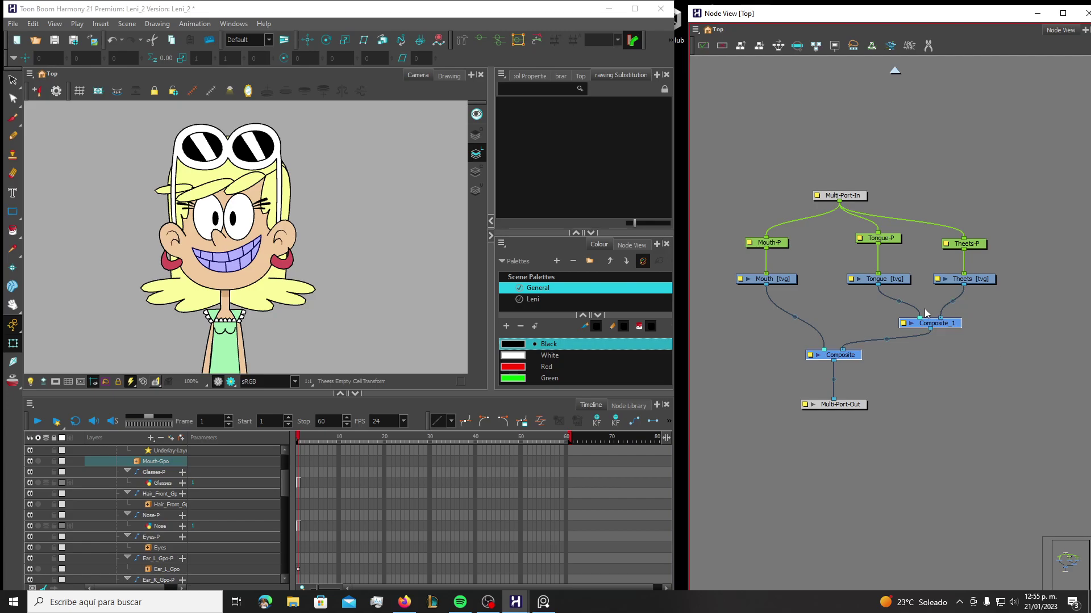
{"action": "left_click", "coordinate": [872, 49]}
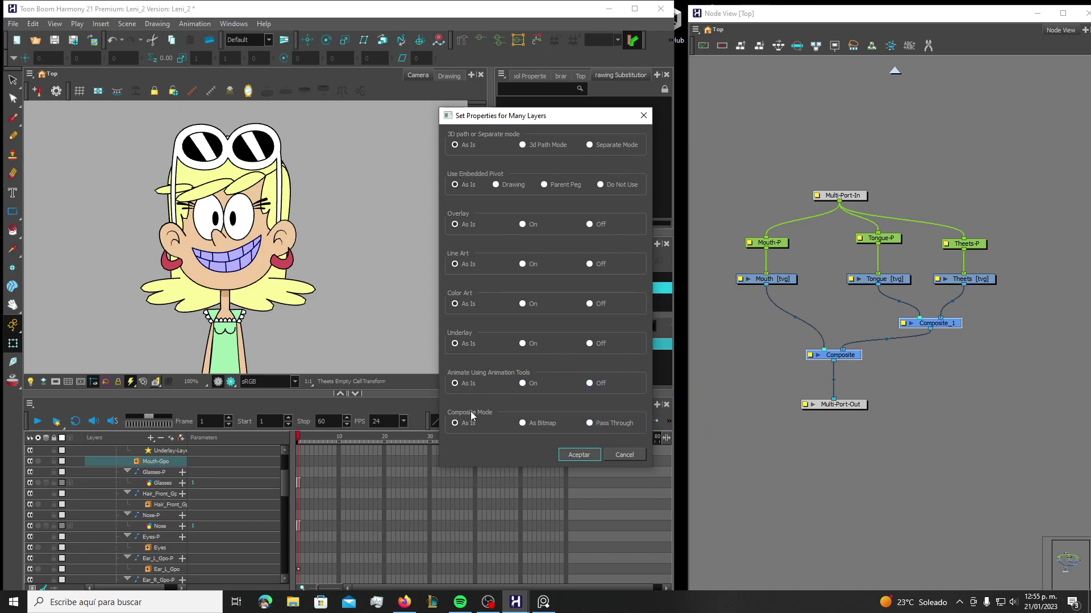
{"action": "left_click", "coordinate": [589, 422]}
{"action": "left_click", "coordinate": [589, 455]}
{"action": "left_click", "coordinate": [880, 366]}
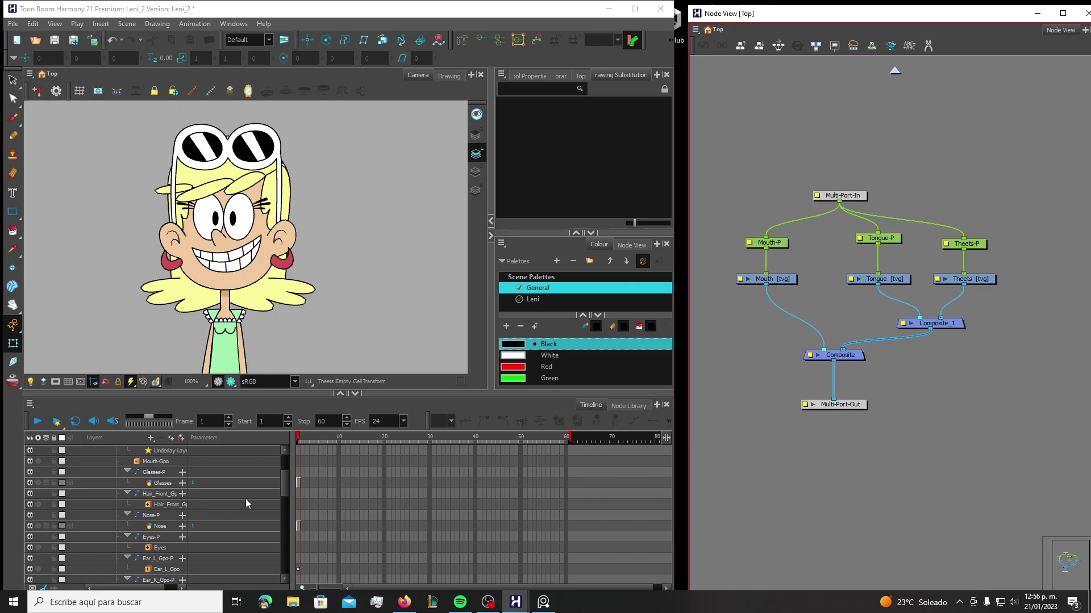
Select the Mouth drawing, reveal its layer in the timeline and try its substitutions No Exposure and 1
{"action": "left_click_drag", "start_coordinate": [282, 488], "coordinate": [283, 483]}
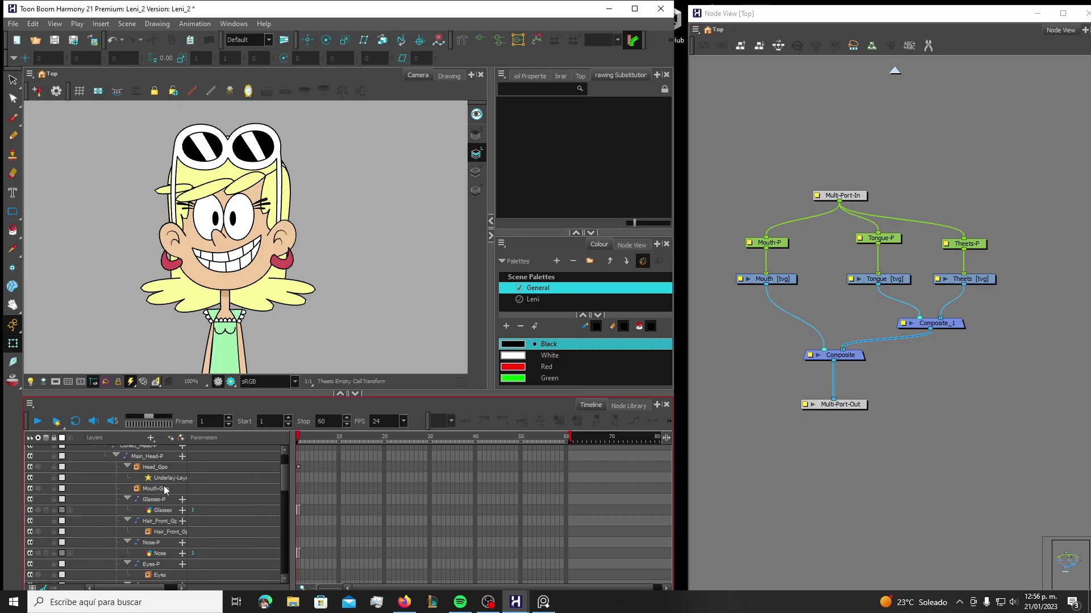
{"action": "left_click", "coordinate": [778, 279]}
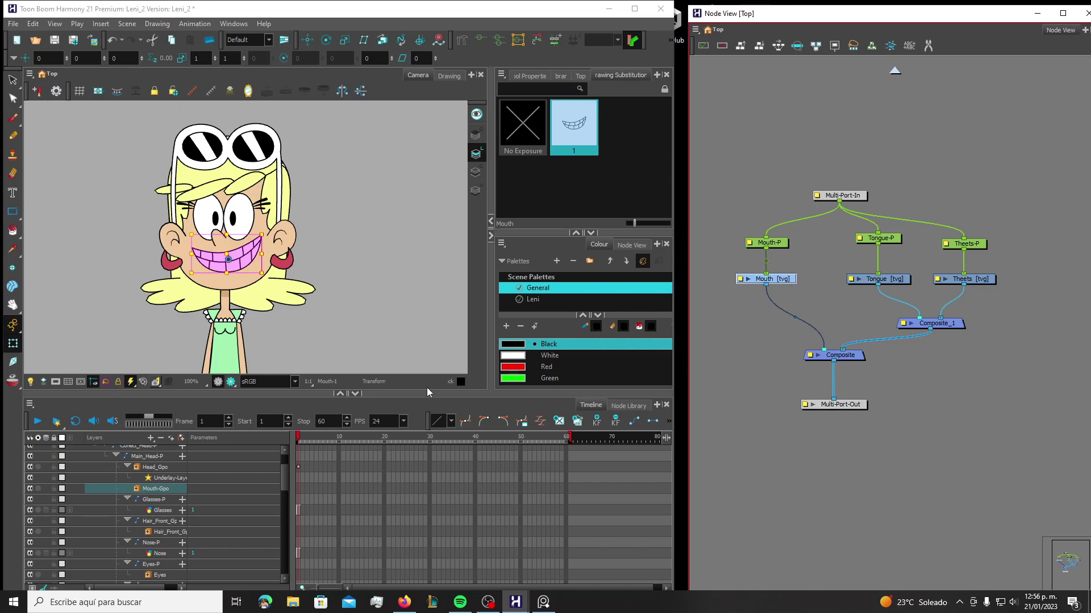
{"action": "left_click", "coordinate": [325, 406]}
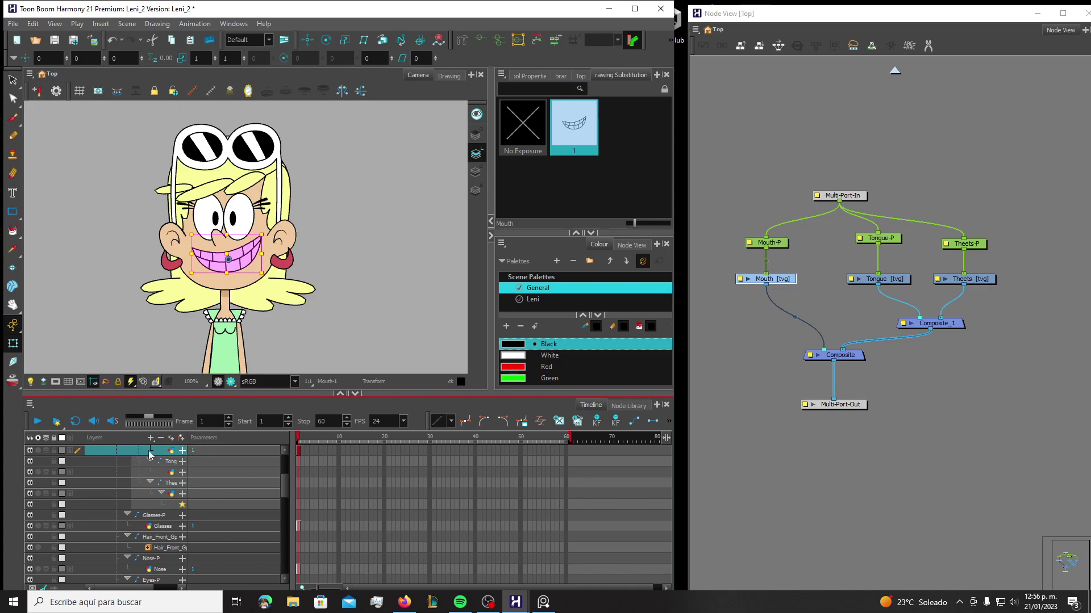
{"action": "scroll", "coordinate": [285, 482], "scroll_direction": "up", "scroll_amount": 2}
{"action": "scroll", "coordinate": [285, 479], "scroll_direction": "down", "scroll_amount": 1}
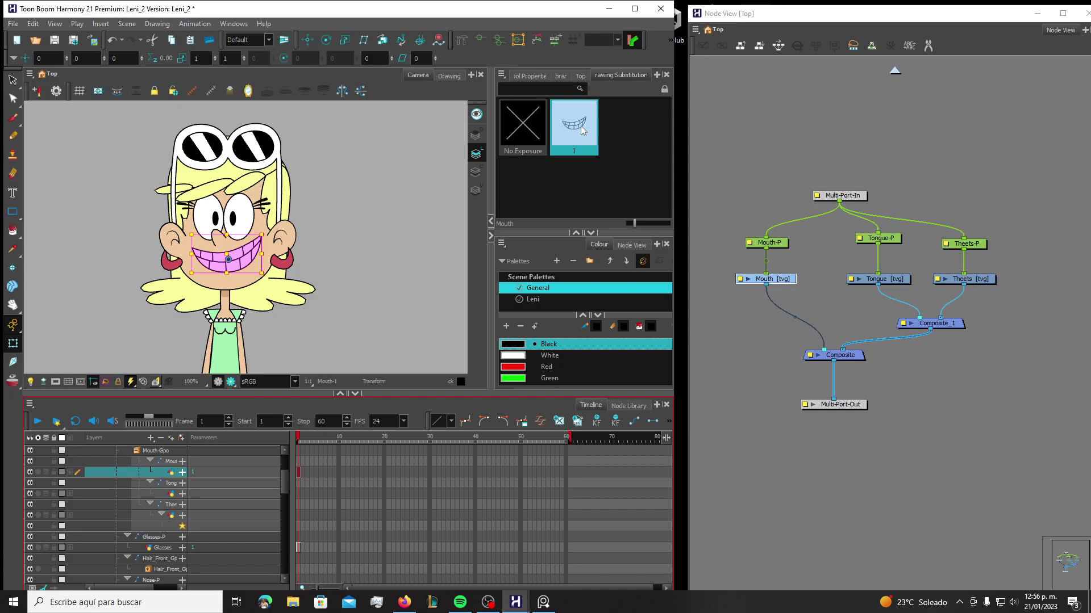
{"action": "left_click", "coordinate": [535, 137]}
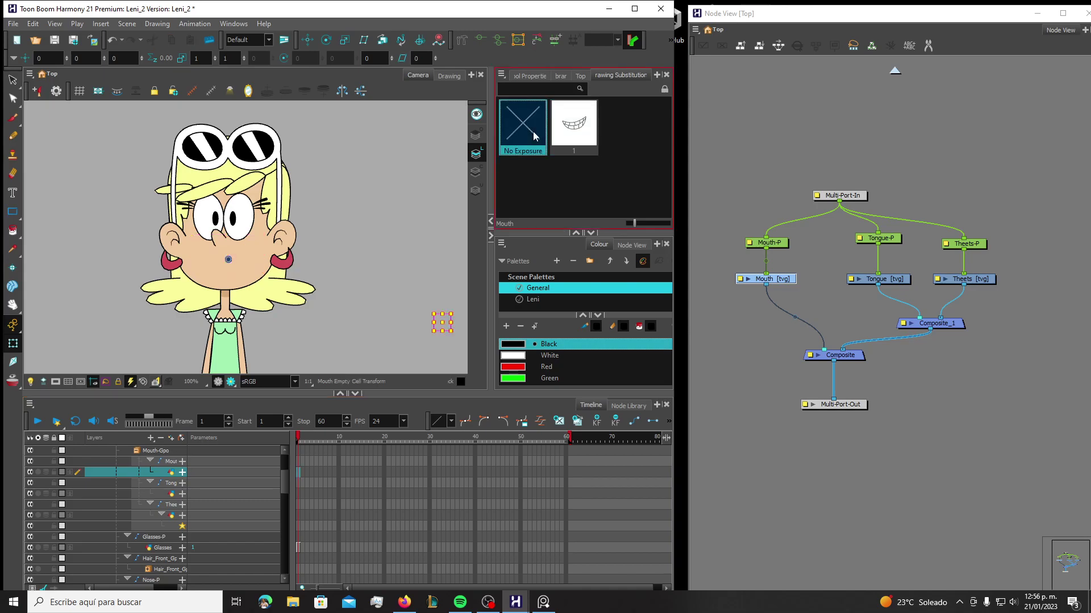
{"action": "left_click", "coordinate": [580, 129]}
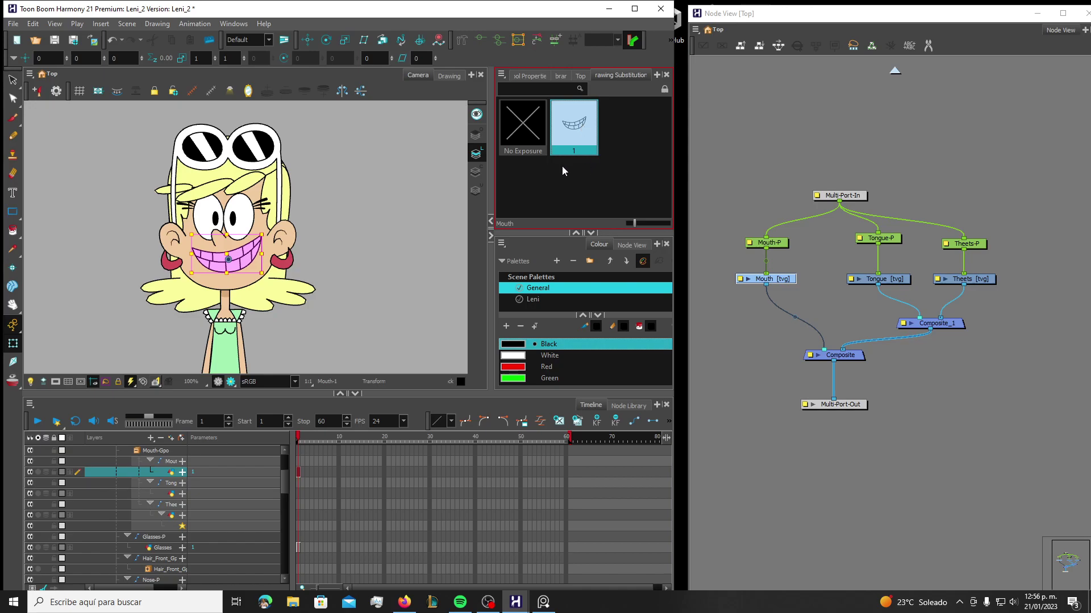
Expose drawing 1 on frame 2 of the Mouth layer and duplicate it as a separate drawing
{"action": "left_click", "coordinate": [303, 473]}
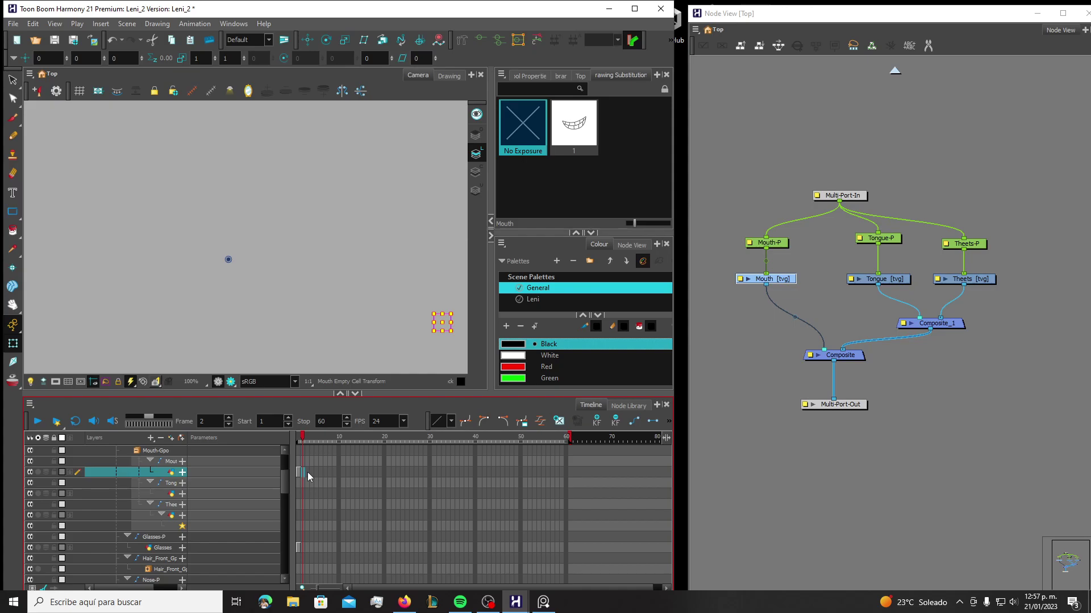
{"action": "type", "text": "1"}
{"action": "key", "text": "Return"}
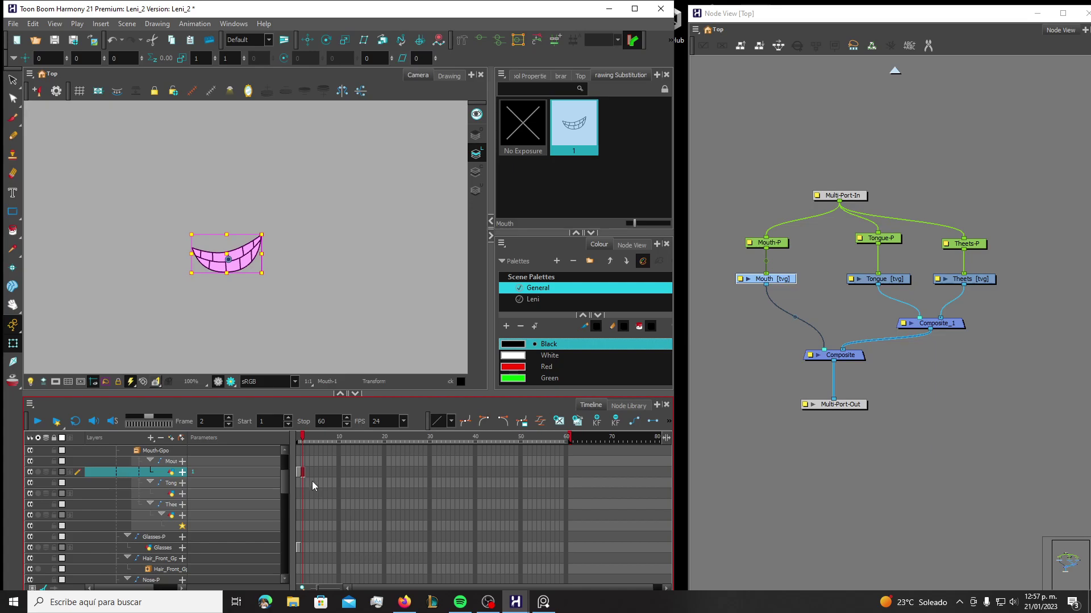
{"action": "right_click", "coordinate": [302, 473]}
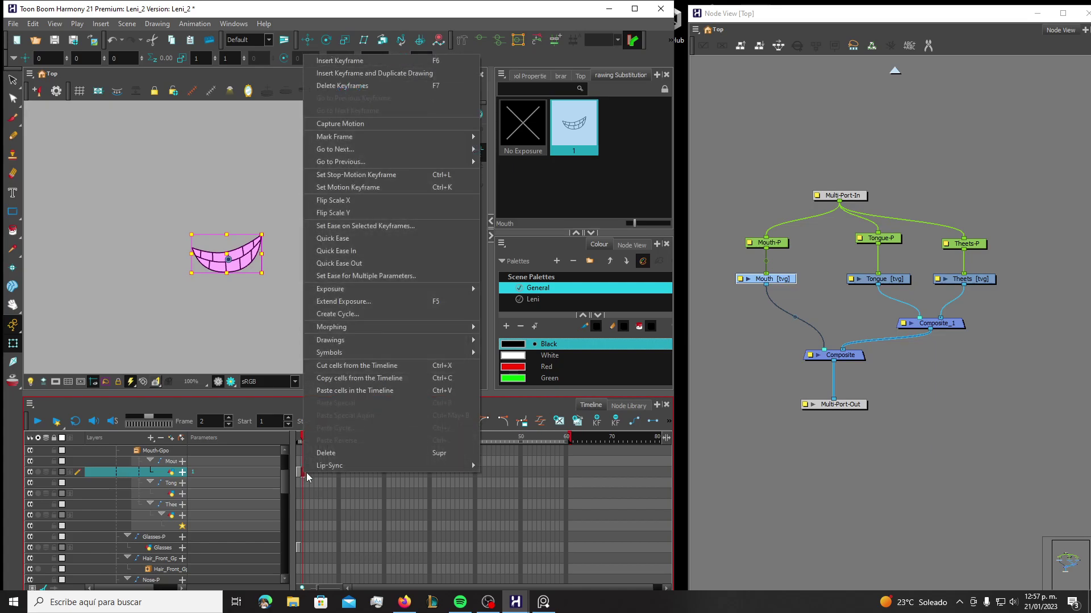
{"action": "mouse_move", "coordinate": [380, 338]}
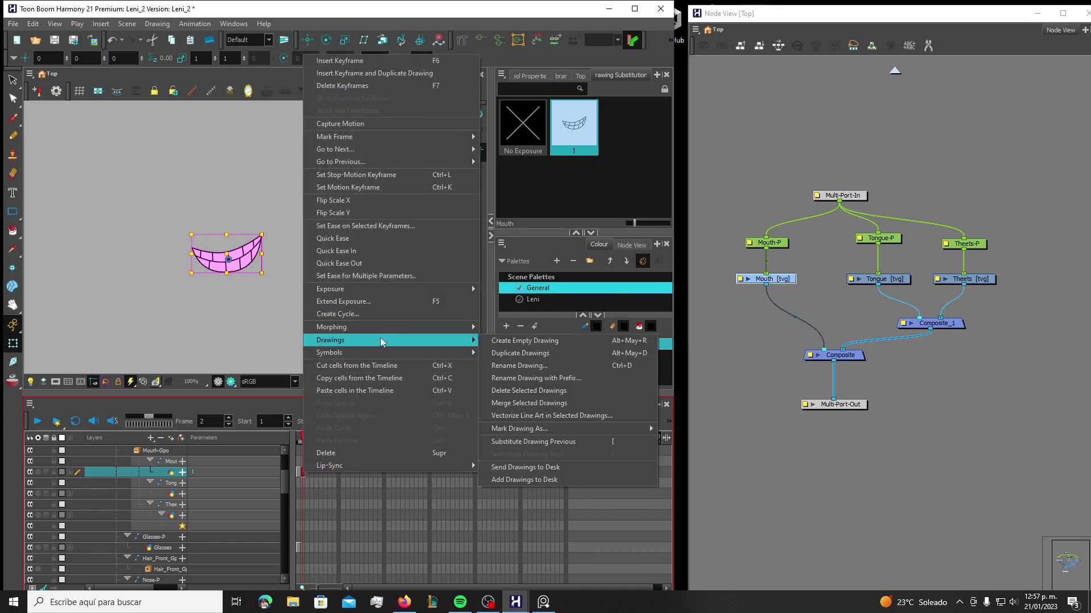
{"action": "left_click", "coordinate": [554, 353]}
{"action": "left_click", "coordinate": [610, 136]}
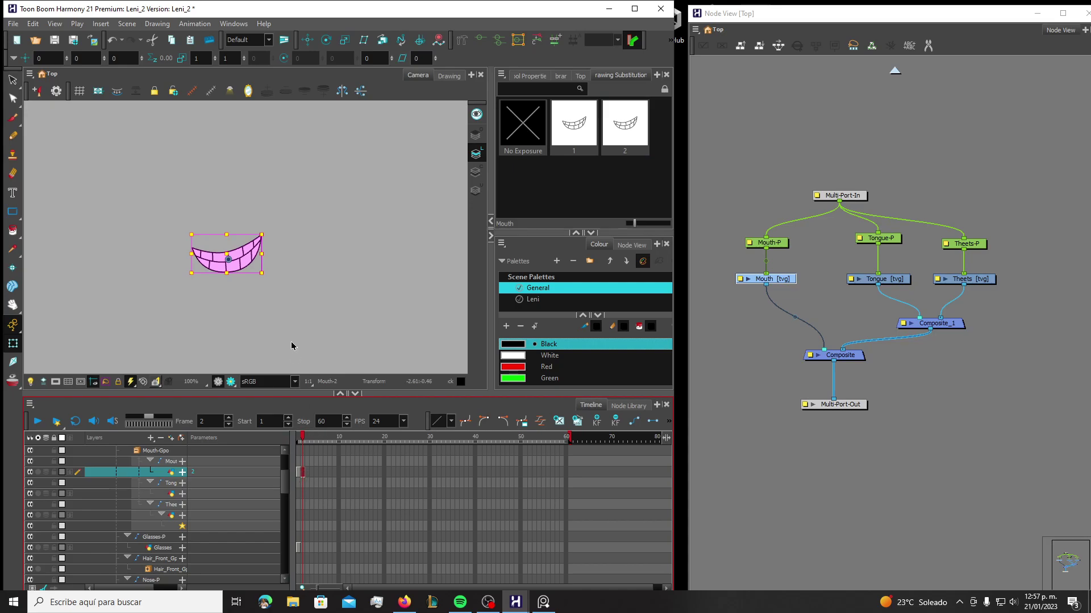
Delete the middle tooth divider lines in the lower row of the duplicated mouth drawing
{"action": "left_click", "coordinate": [234, 276]}
{"action": "left_click", "coordinate": [231, 269]}
{"action": "scroll", "coordinate": [231, 269], "scroll_direction": "up", "scroll_amount": 4}
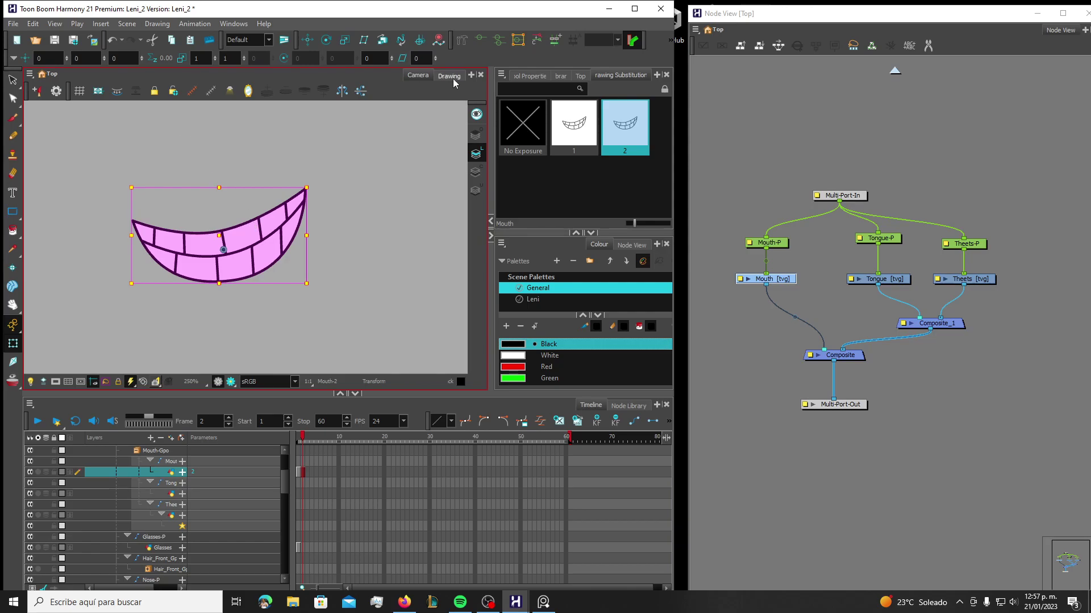
{"action": "left_click", "coordinate": [13, 99]}
{"action": "left_click", "coordinate": [233, 273]}
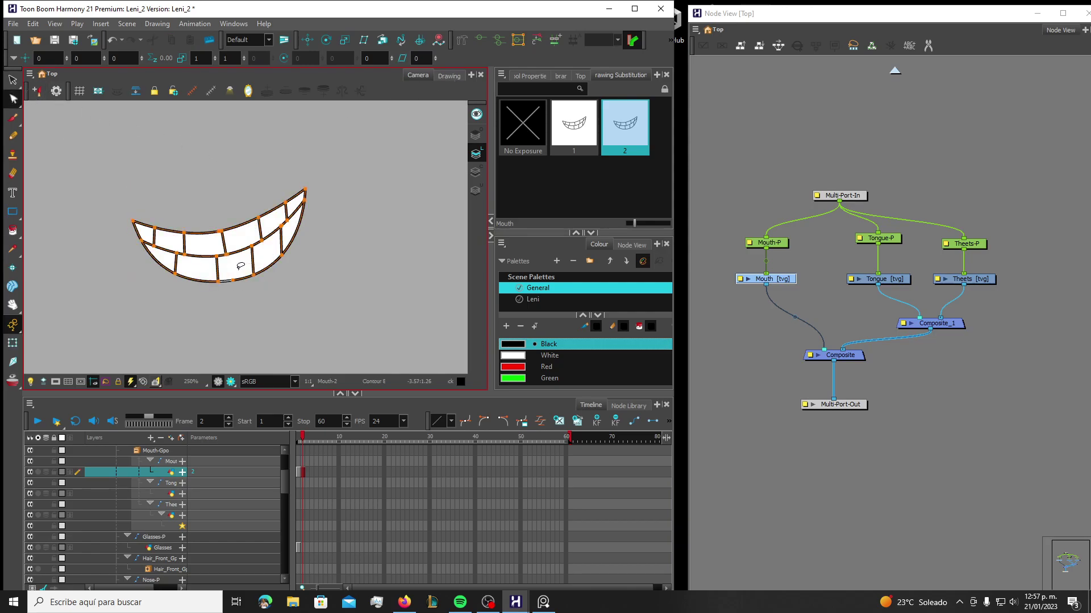
{"action": "left_click", "coordinate": [234, 262]}
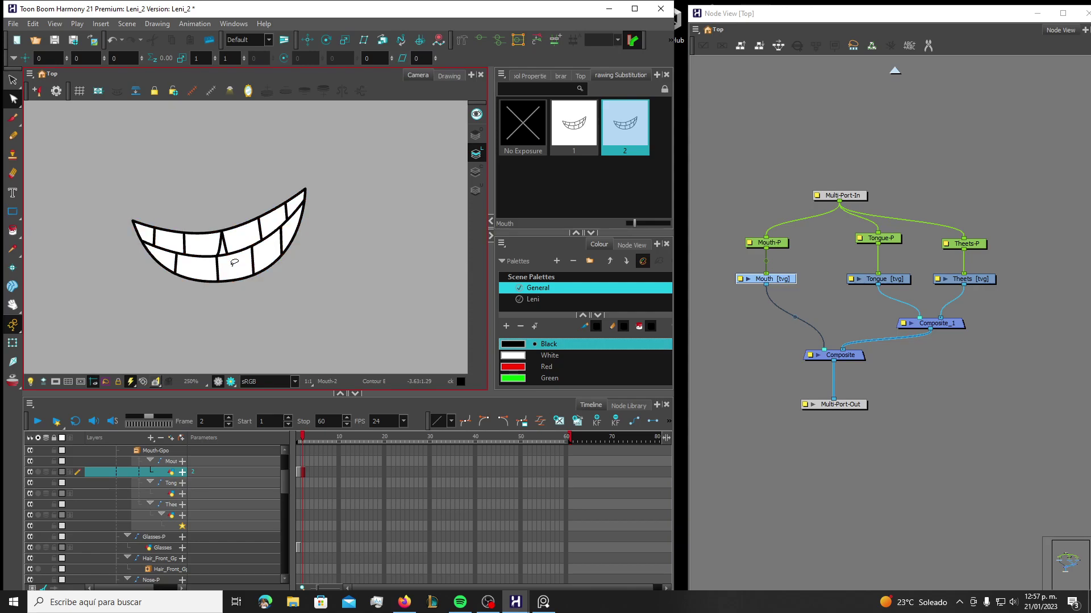
{"action": "left_click", "coordinate": [12, 80]}
{"action": "left_click", "coordinate": [219, 270]}
{"action": "key", "text": "Delete"}
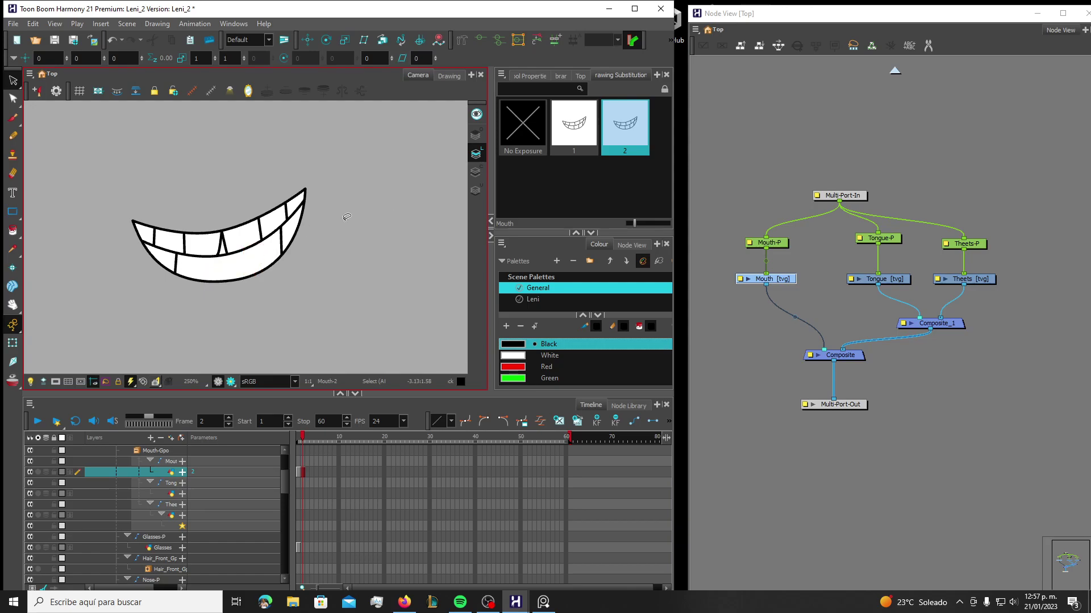
Delete all the white fill on the duplicated mouth's colour art layer
{"action": "left_click", "coordinate": [476, 173]}
{"action": "key", "text": "ctrl+a"}
{"action": "key", "text": "Delete"}
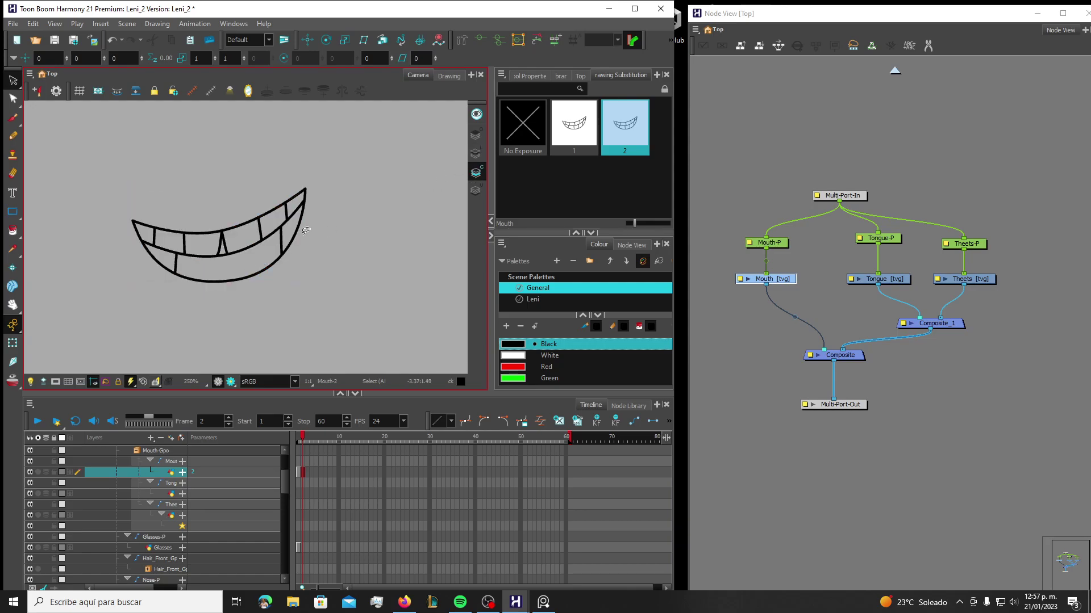
Delete the remaining tooth lines and lower outline from the mouth's line art, keeping only the full upper curve
{"action": "left_click", "coordinate": [476, 153]}
{"action": "mouse_move", "coordinate": [221, 253]}
{"action": "left_mouse_down"}
{"action": "mouse_move", "coordinate": [257, 231]}
{"action": "mouse_move", "coordinate": [230, 250]}
{"action": "mouse_move", "coordinate": [148, 240]}
{"action": "mouse_move", "coordinate": [181, 243]}
{"action": "left_mouse_up"}
{"action": "mouse_move", "coordinate": [290, 221]}
{"action": "left_mouse_down"}
{"action": "mouse_move", "coordinate": [288, 202]}
{"action": "mouse_move", "coordinate": [306, 190]}
{"action": "left_mouse_up"}
{"action": "left_click", "coordinate": [306, 189]}
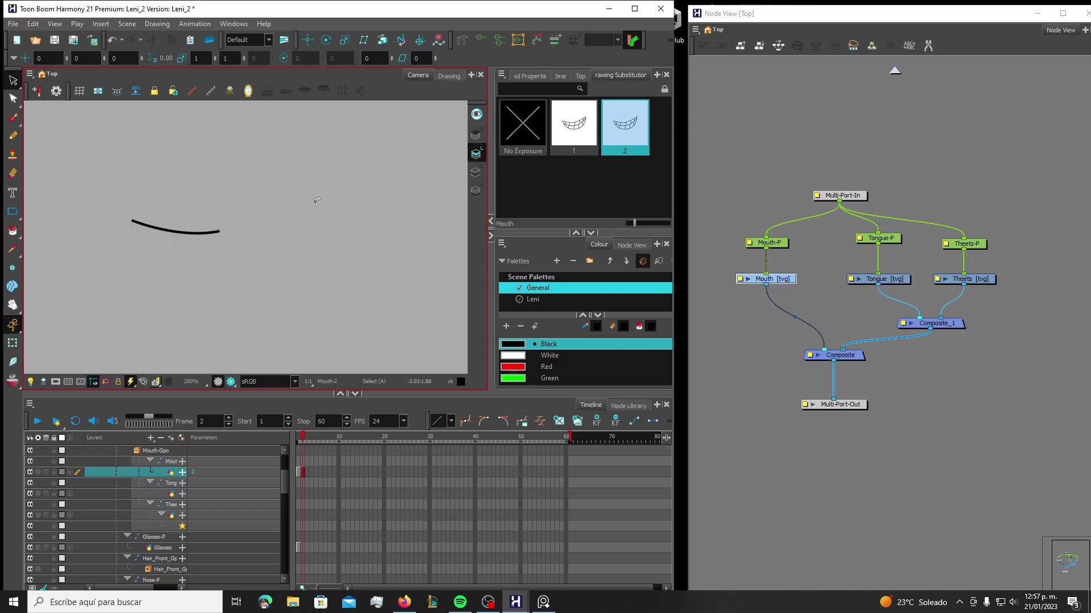
{"action": "left_click", "coordinate": [313, 190]}
{"action": "left_click", "coordinate": [304, 190]}
{"action": "scroll", "coordinate": [312, 196], "scroll_direction": "up", "scroll_amount": 4}
{"action": "left_click", "coordinate": [340, 217]}
{"action": "scroll", "coordinate": [341, 217], "scroll_direction": "up", "scroll_amount": 1}
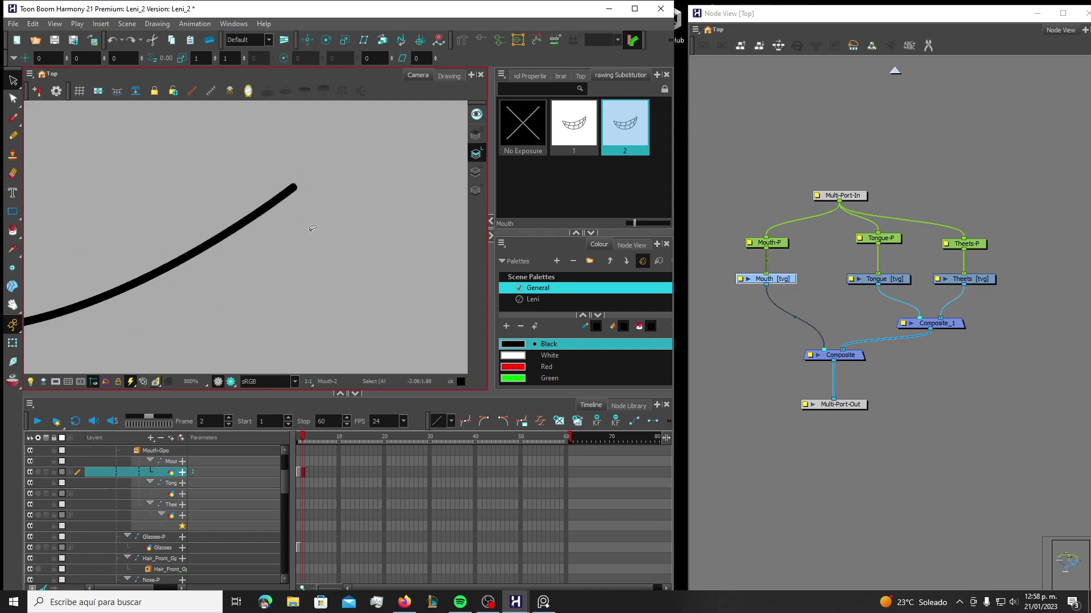
Compare the single mouth curve on frame 2 with the full smile on frame 1
{"action": "scroll", "coordinate": [290, 250], "scroll_direction": "down", "scroll_amount": 4}
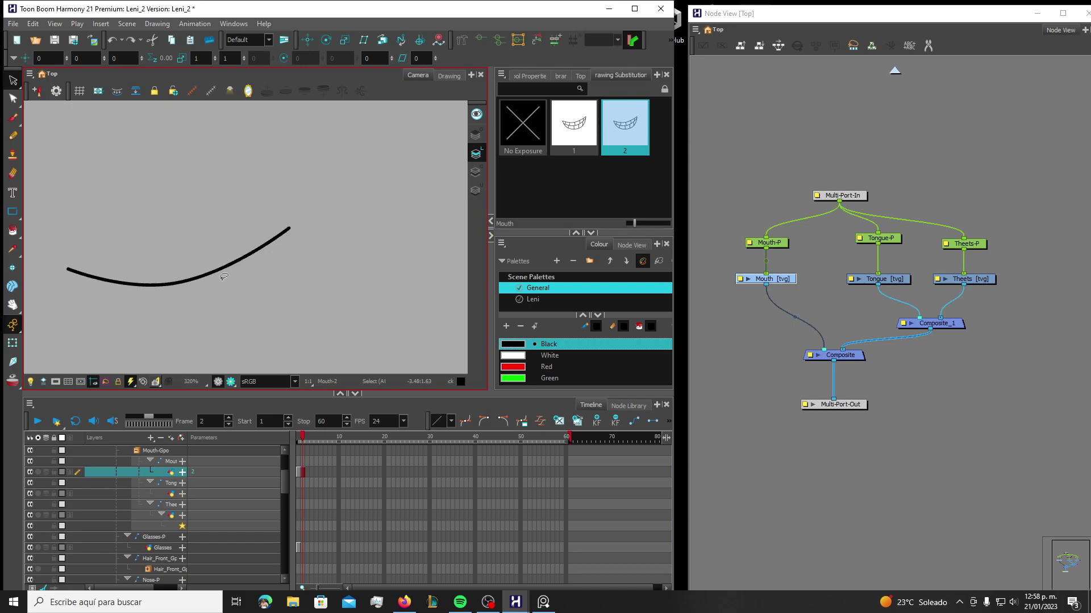
{"action": "scroll", "coordinate": [295, 273], "scroll_direction": "up", "scroll_amount": 3}
{"action": "scroll", "coordinate": [295, 274], "scroll_direction": "down", "scroll_amount": 1}
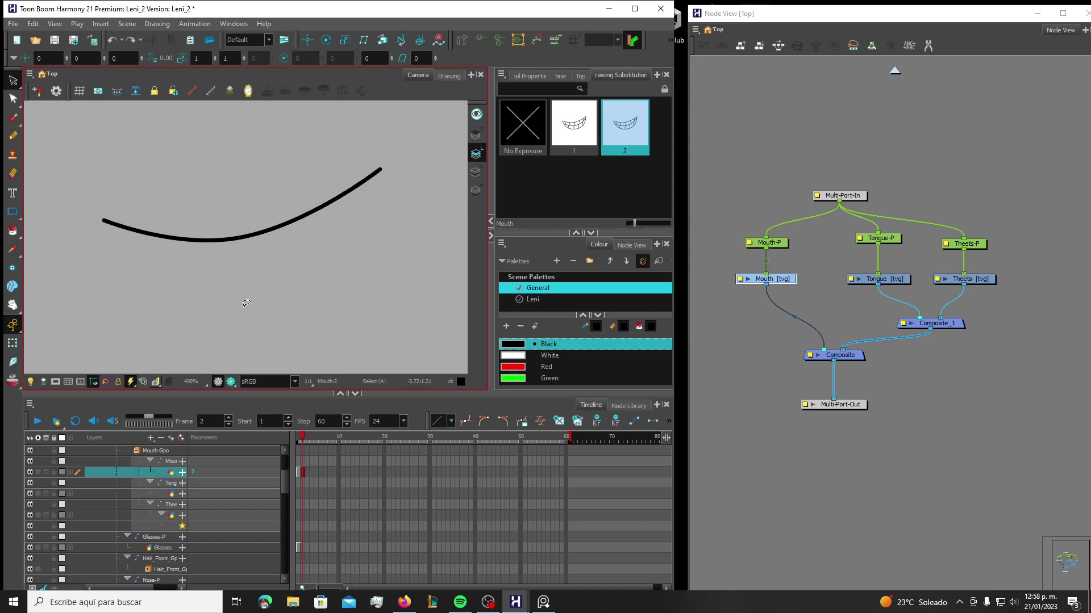
{"action": "left_click", "coordinate": [299, 441]}
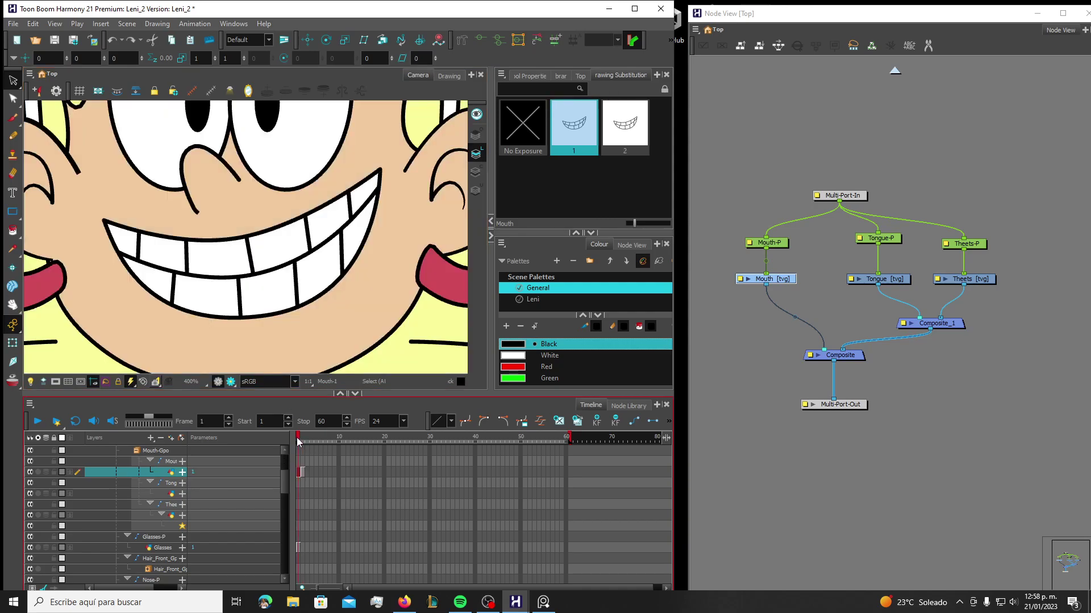
{"action": "left_click", "coordinate": [302, 441]}
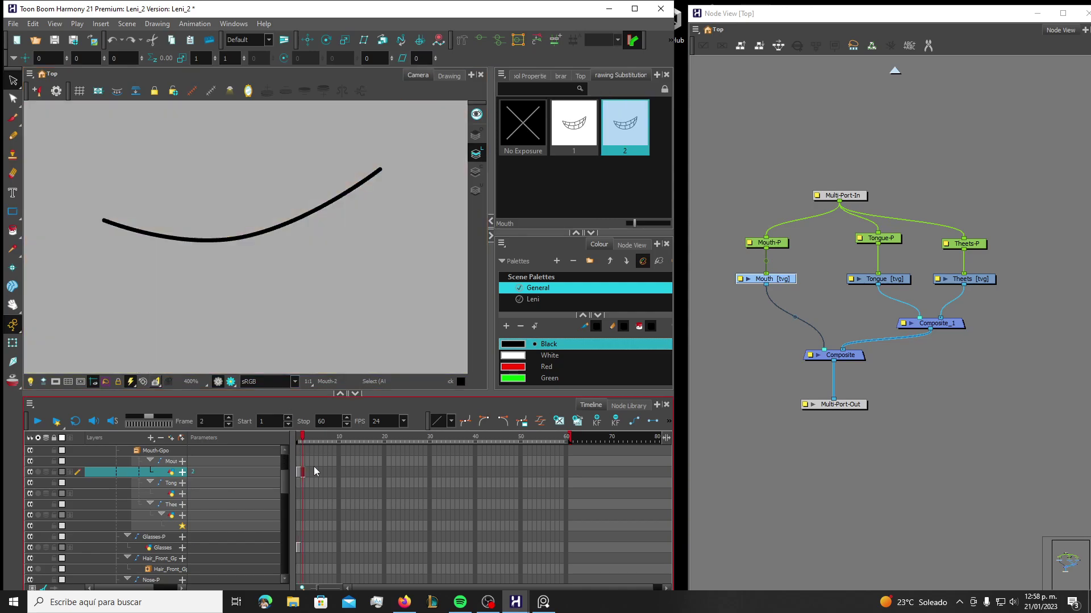
Preview mouth drawings 1 and 2 on frame 9 of the Mouth layer through drawing substitution
{"action": "left_click", "coordinate": [337, 474]}
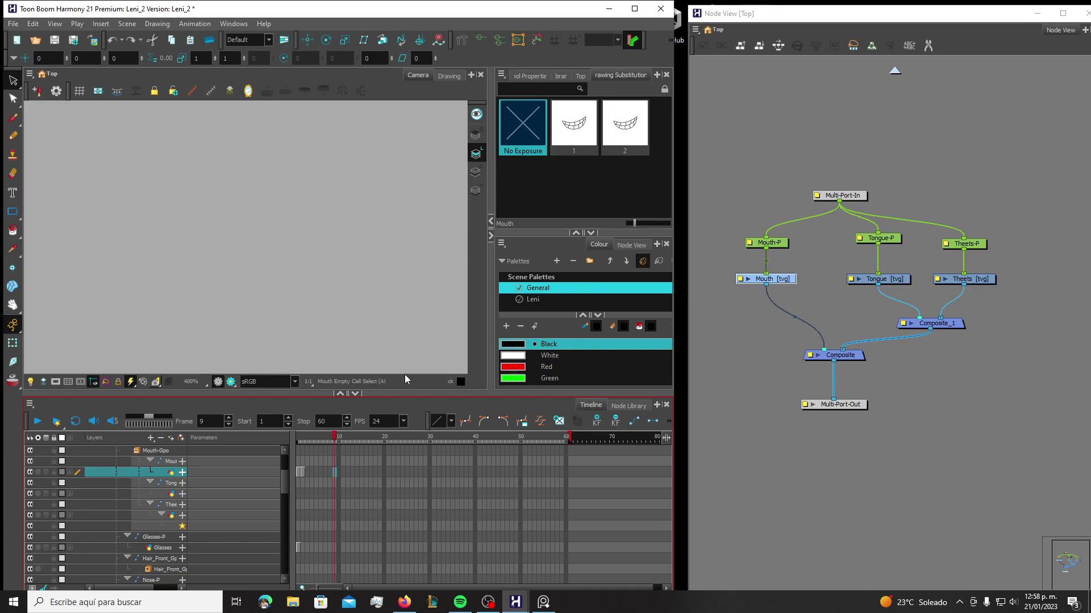
{"action": "left_click", "coordinate": [567, 134]}
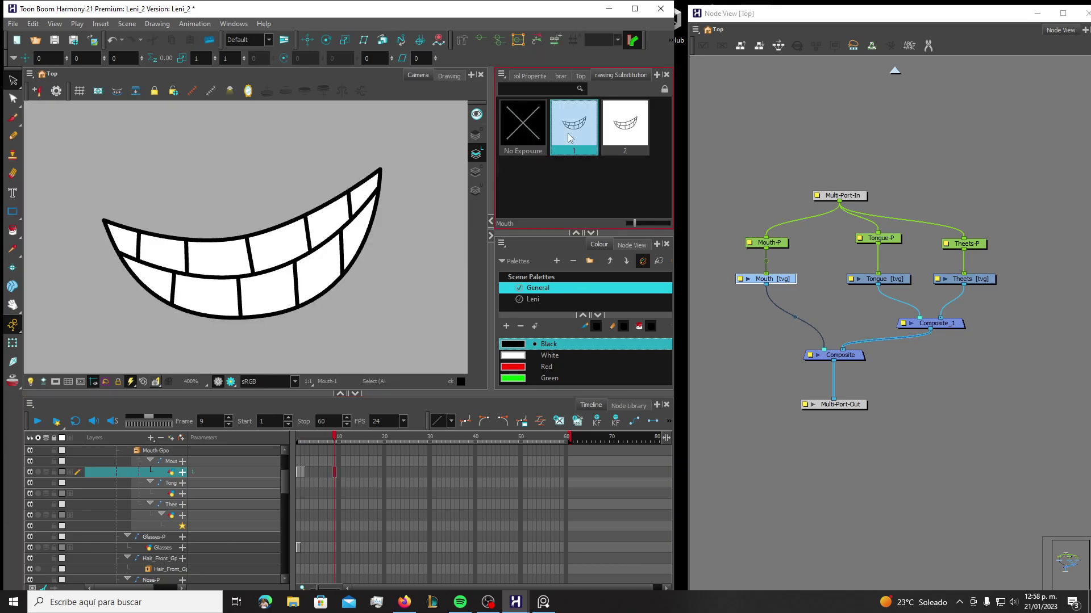
{"action": "left_click", "coordinate": [618, 127]}
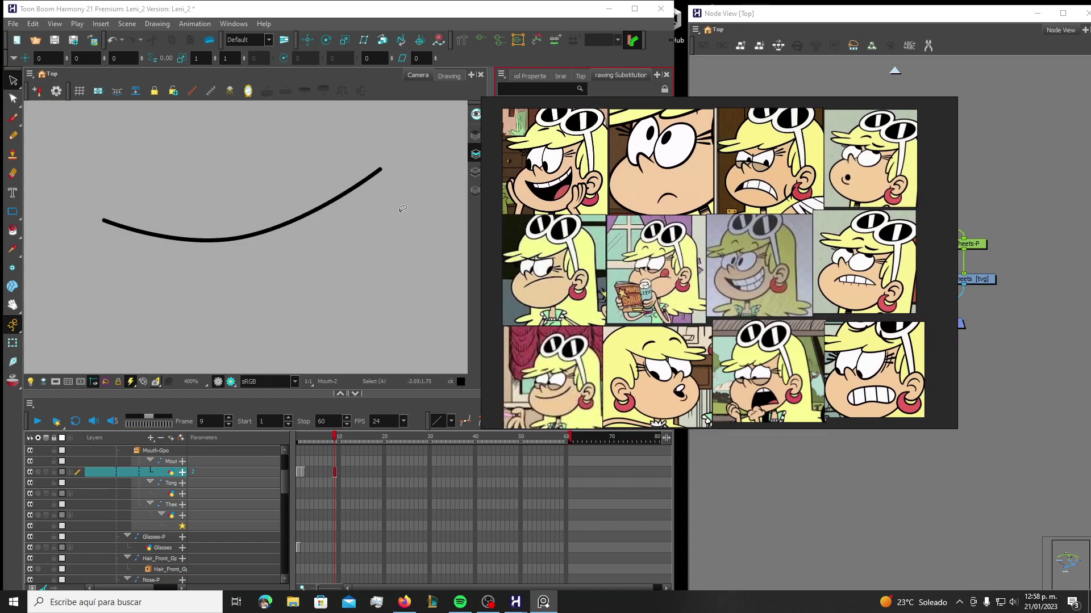
Inspect the single mouth curve's contour points alongside the character's expression references
{"action": "left_click", "coordinate": [12, 98]}
{"action": "left_click", "coordinate": [327, 203]}
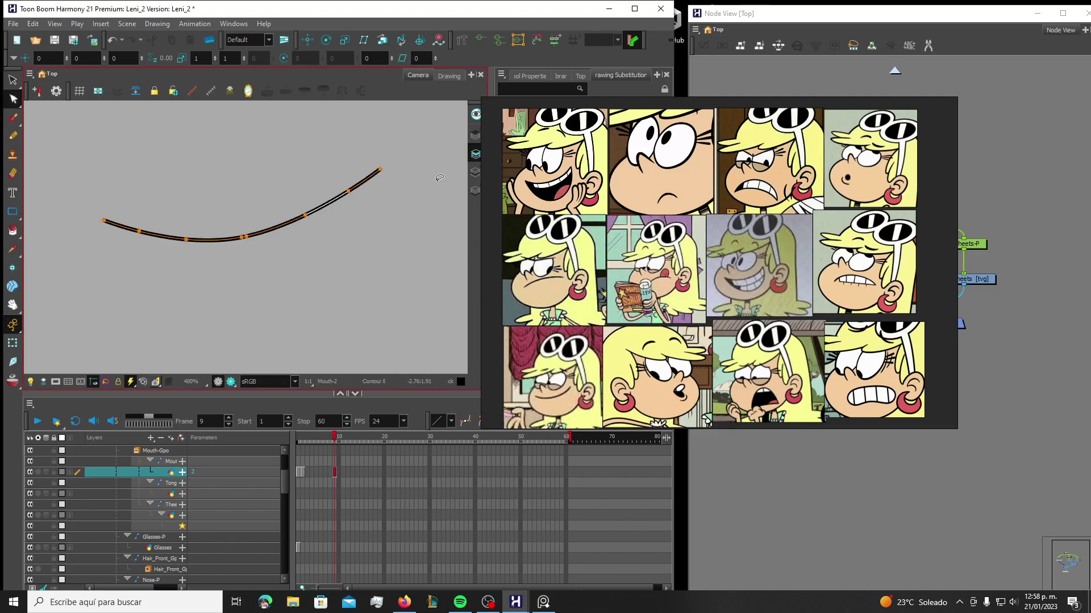
{"action": "left_click", "coordinate": [354, 206]}
{"action": "left_click", "coordinate": [13, 80]}
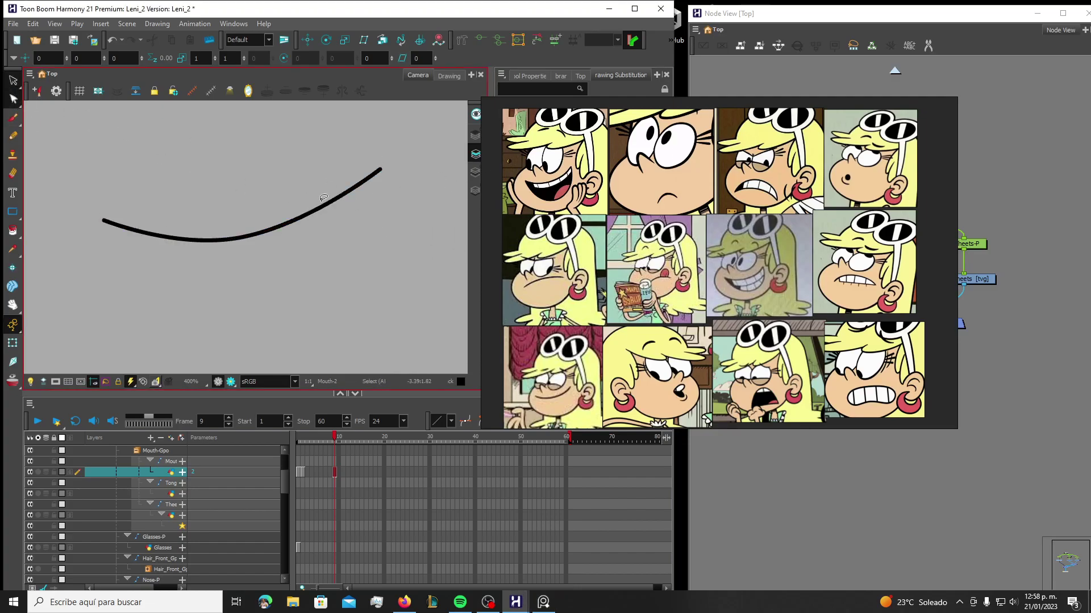
{"action": "key", "text": "Escape"}
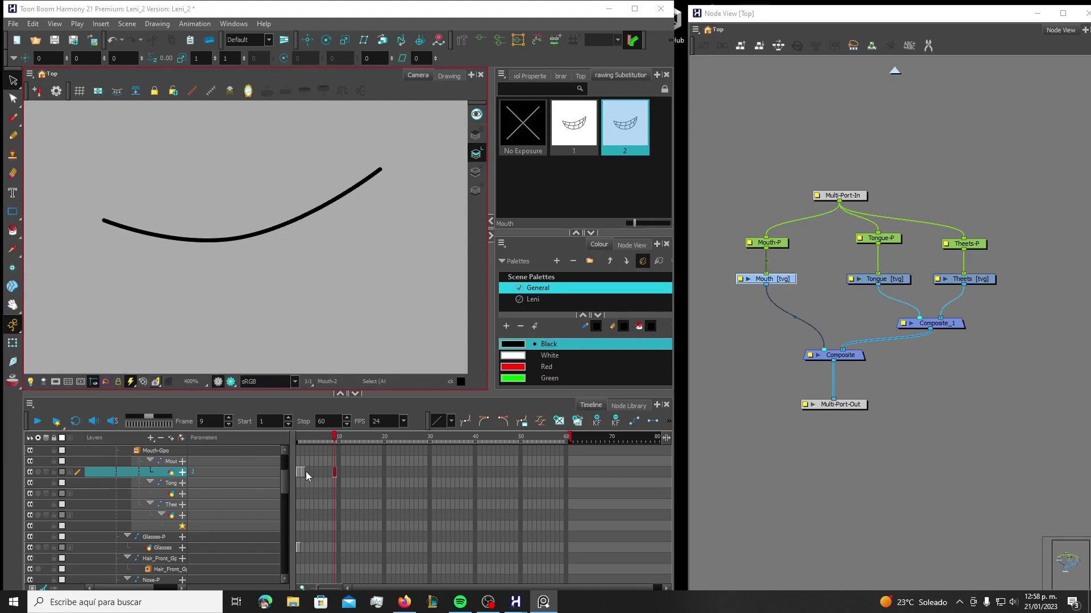
Delete the test exposure on frame 9 of the Mouth layer
{"action": "left_click", "coordinate": [307, 472]}
{"action": "left_click", "coordinate": [335, 475]}
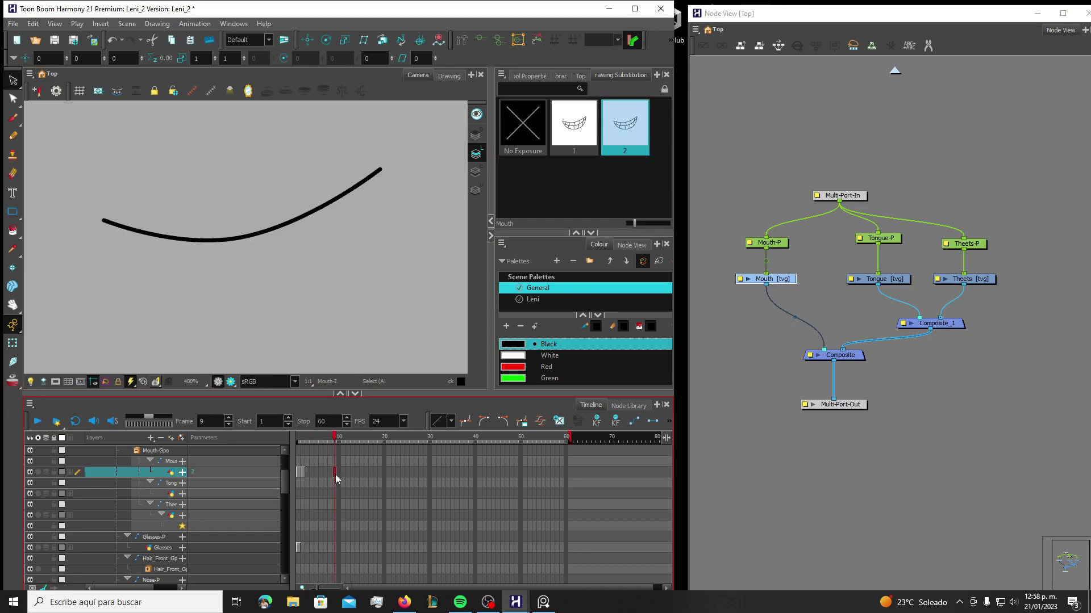
{"action": "key", "text": "Delete"}
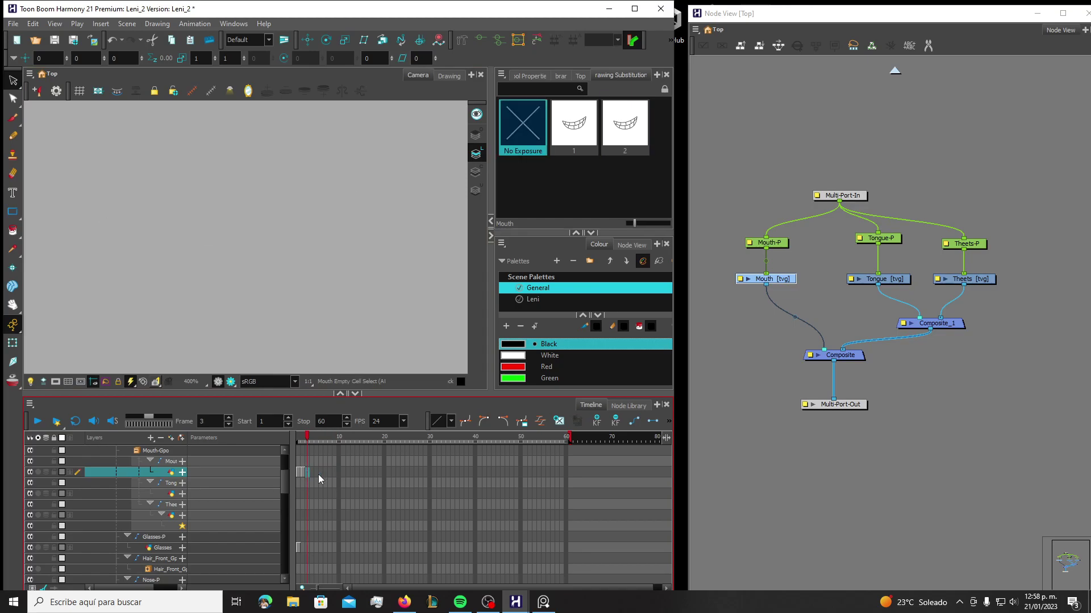
Expose mouth drawing 2 on frame 3 and duplicate it as a separate drawing
{"action": "type", "text": "2"}
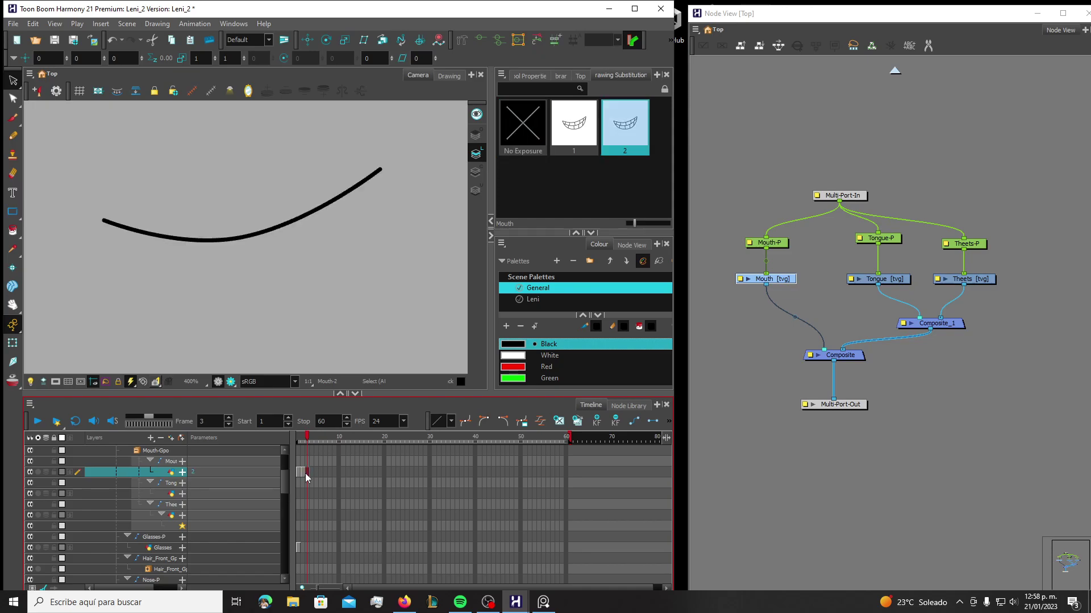
{"action": "right_click", "coordinate": [307, 473]}
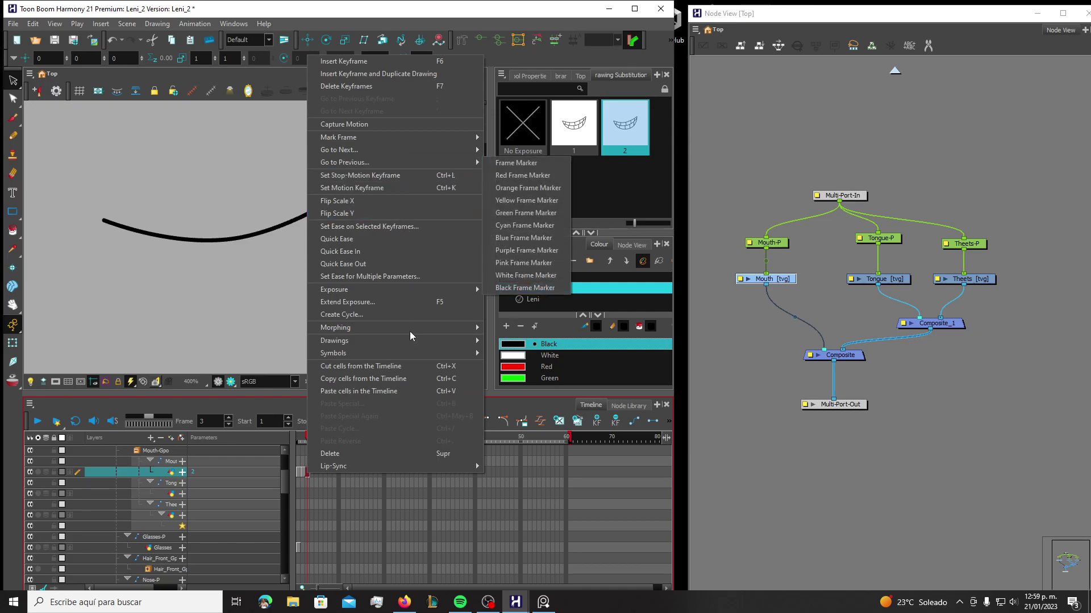
{"action": "mouse_move", "coordinate": [400, 343]}
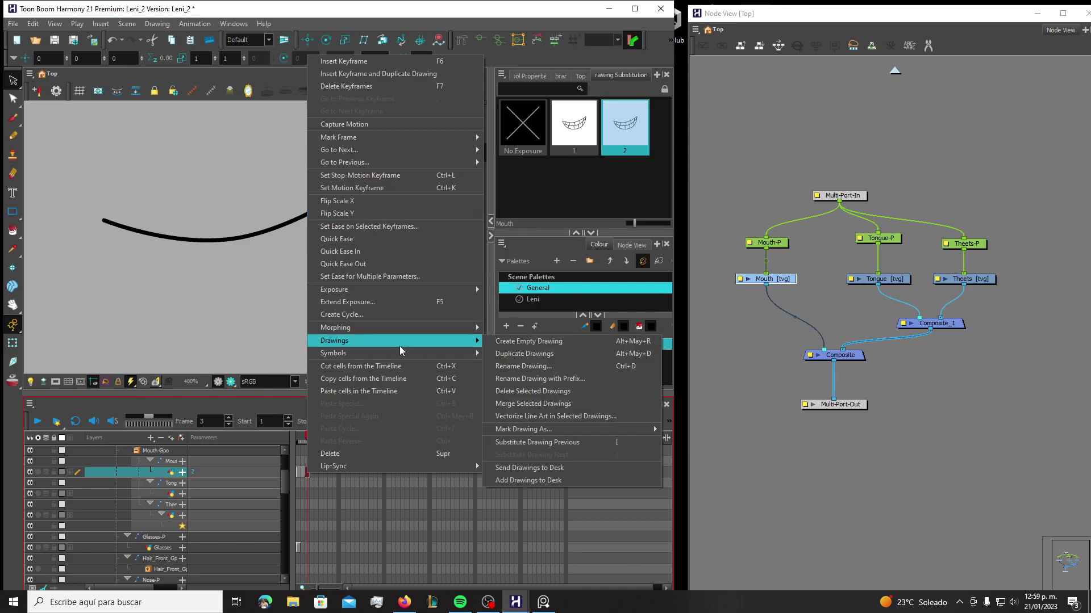
{"action": "left_click", "coordinate": [513, 344]}
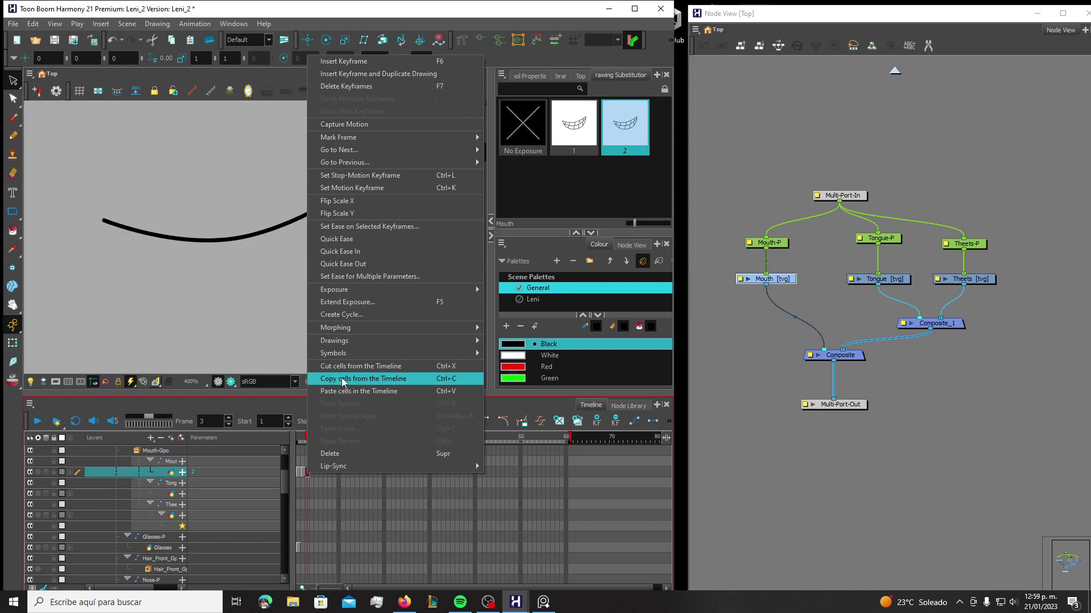
{"action": "mouse_move", "coordinate": [438, 341]}
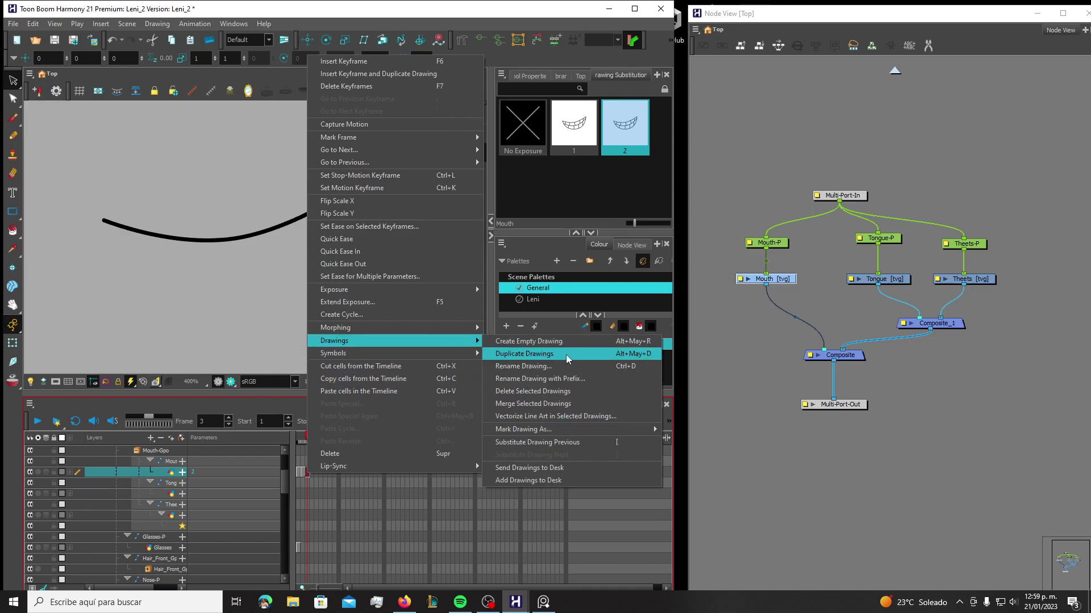
{"action": "left_click", "coordinate": [551, 354]}
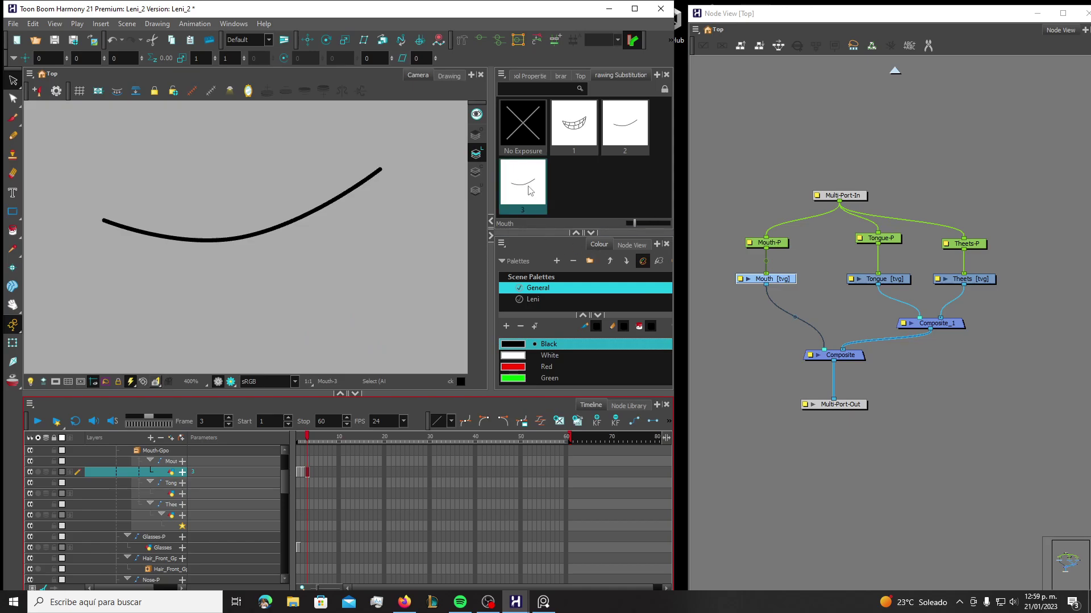
Draw a straight, slightly rising line of size 1.8 below the duplicated mouth curve with the Line tool
{"action": "scroll", "coordinate": [252, 313], "scroll_direction": "down", "scroll_amount": 2}
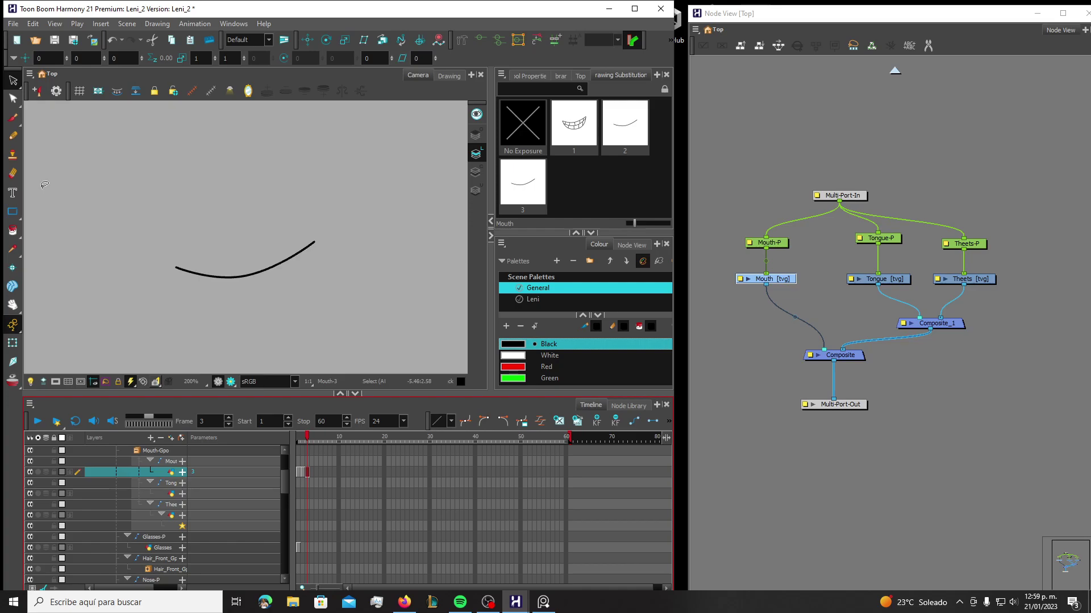
{"action": "left_click", "coordinate": [14, 213]}
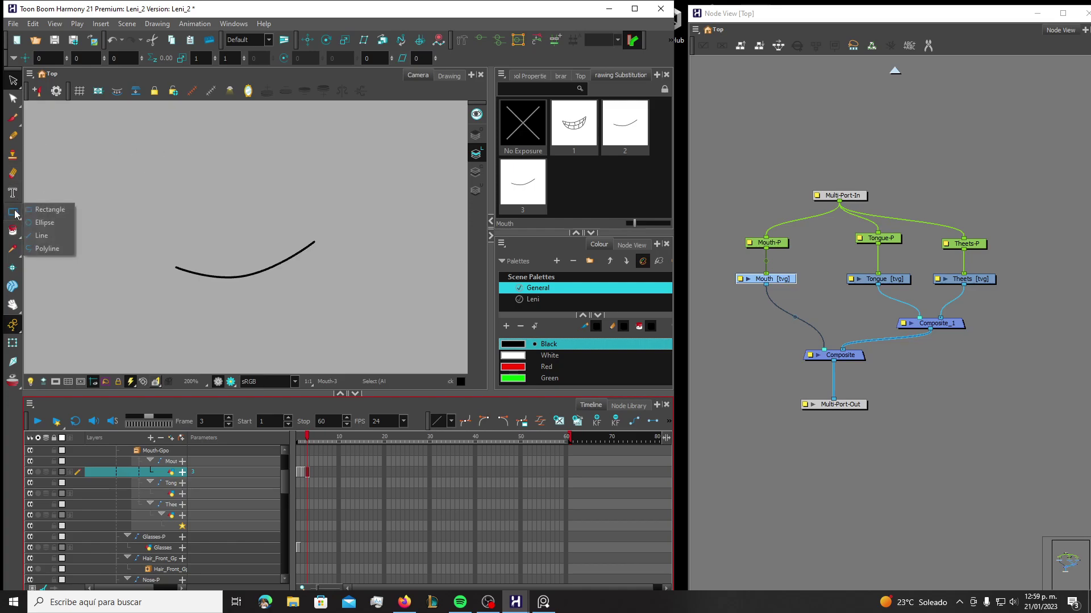
{"action": "left_click", "coordinate": [41, 236]}
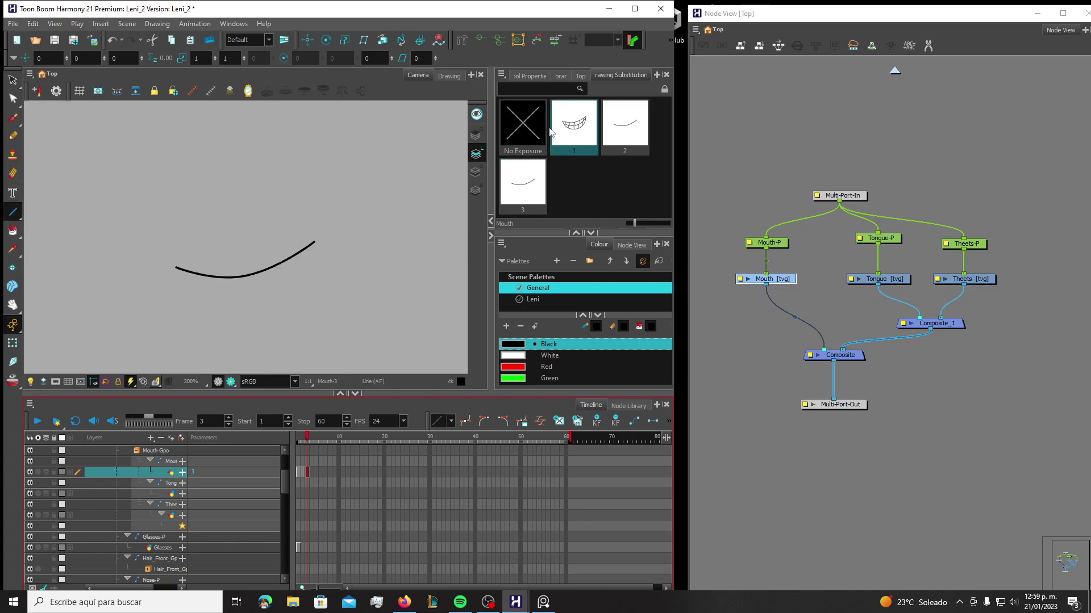
{"action": "left_click", "coordinate": [537, 76]}
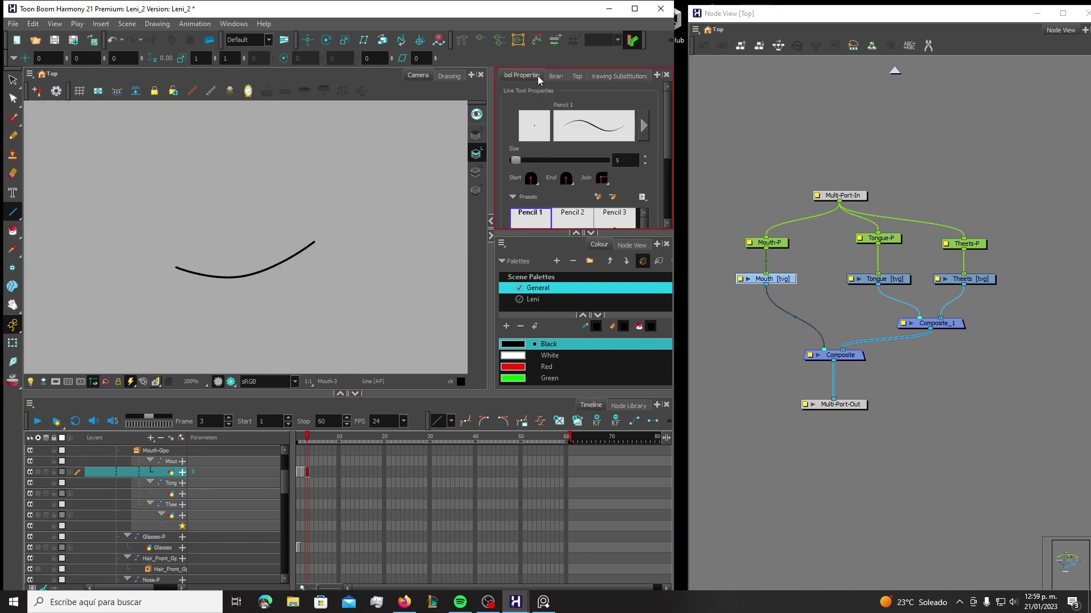
{"action": "left_click", "coordinate": [623, 160]}
{"action": "key", "text": "BackSpace"}
{"action": "type", "text": "1.8"}
{"action": "key", "text": "Return"}
{"action": "left_click_drag", "start_coordinate": [181, 309], "coordinate": [305, 296]}
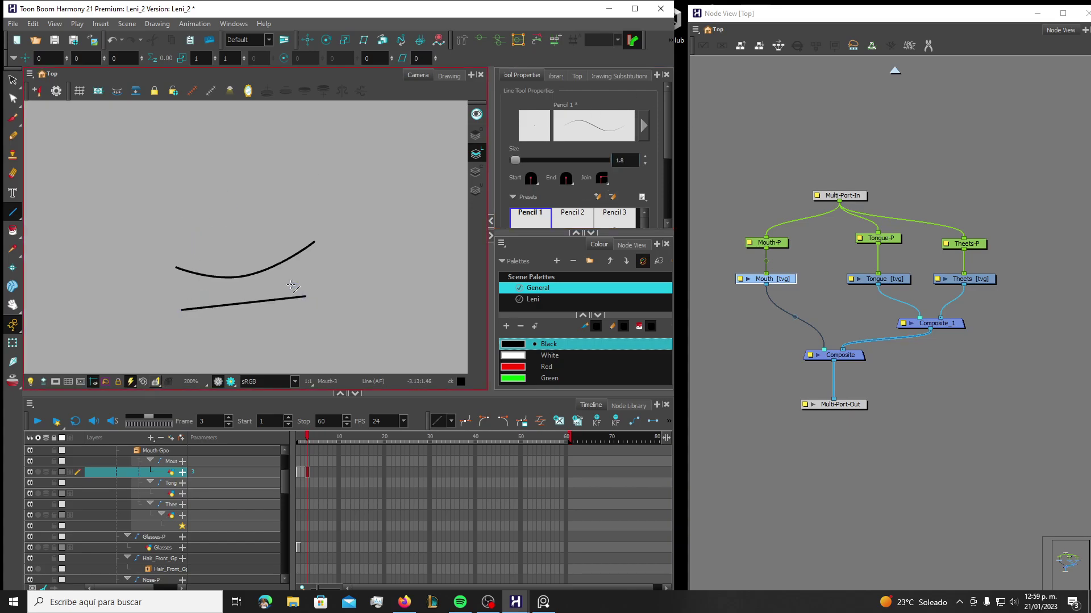
Choose Snap to Contour in the Select tool's snapping options
{"action": "left_click", "coordinate": [527, 76]}
{"action": "key", "text": "alt+s"}
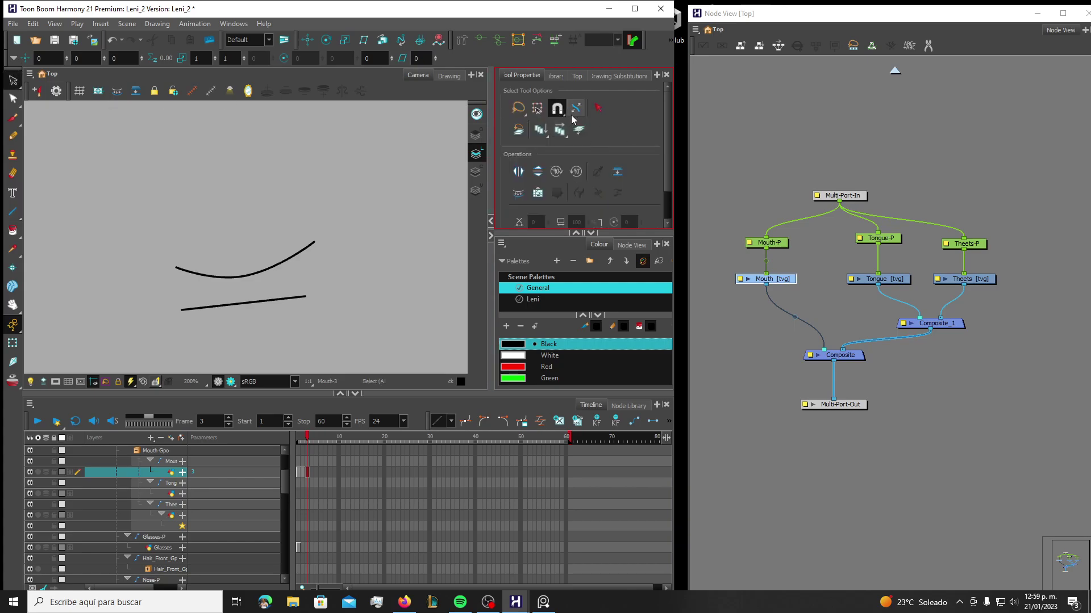
{"action": "left_click", "coordinate": [556, 111]}
{"action": "left_click", "coordinate": [558, 112]}
{"action": "left_click", "coordinate": [558, 112]}
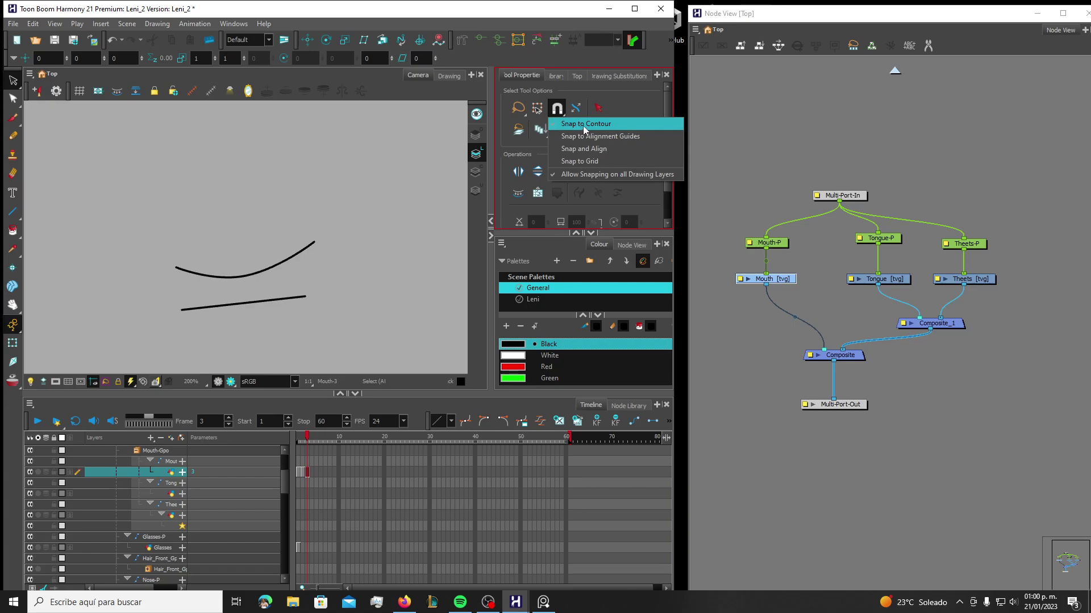
{"action": "left_click", "coordinate": [583, 125]}
{"action": "left_click", "coordinate": [558, 112]}
{"action": "left_click", "coordinate": [566, 133]}
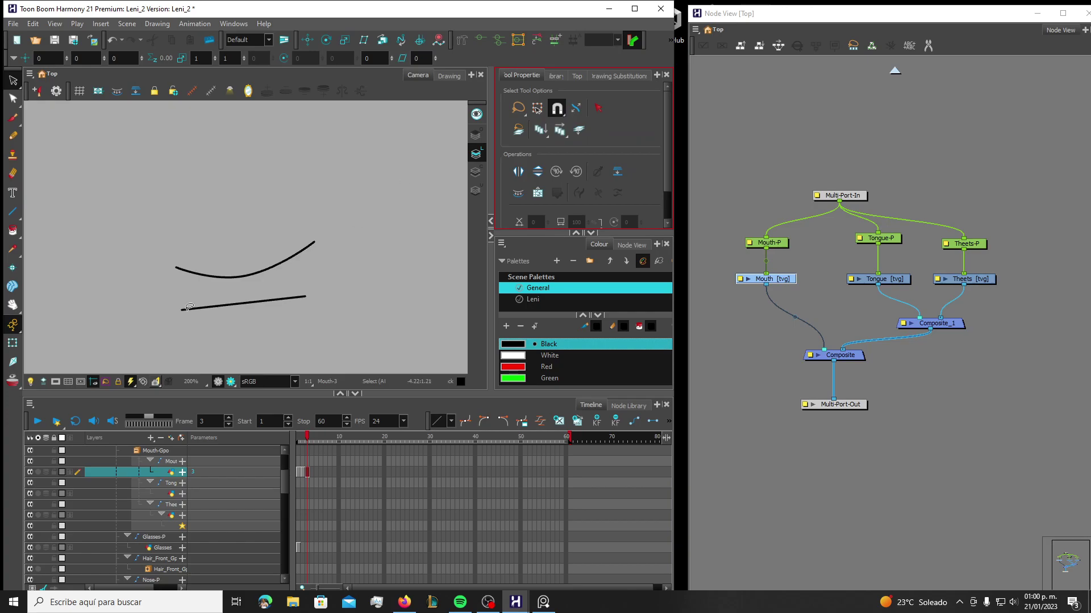
Bend the lower line into a downward arc and join its ends to the upper curve's ends, forming a closed crescent mouth
{"action": "key", "text": "alt+q"}
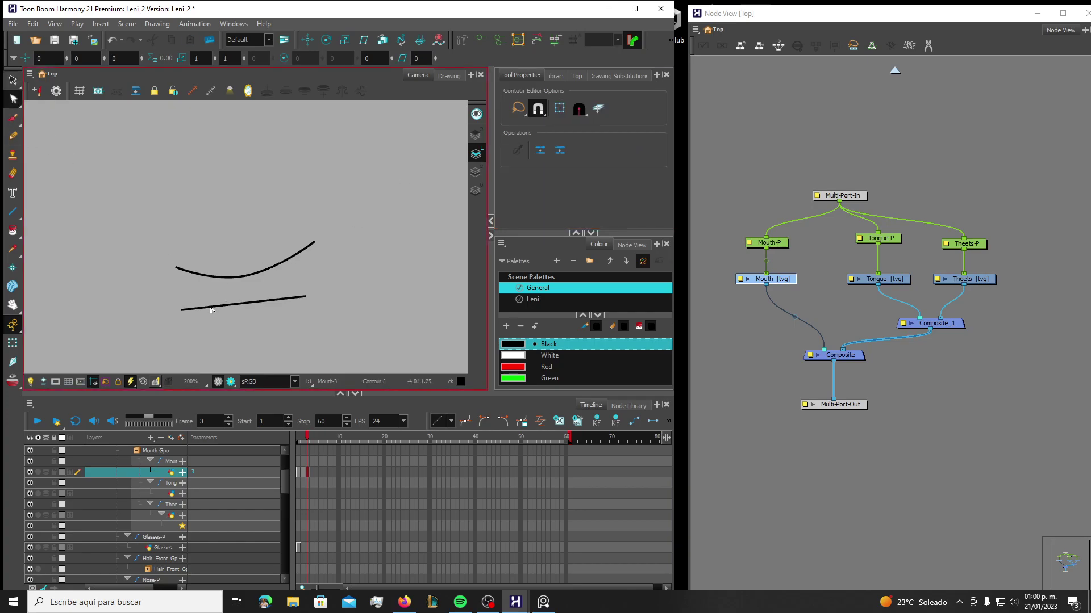
{"action": "left_click_drag", "start_coordinate": [237, 308], "coordinate": [241, 333]}
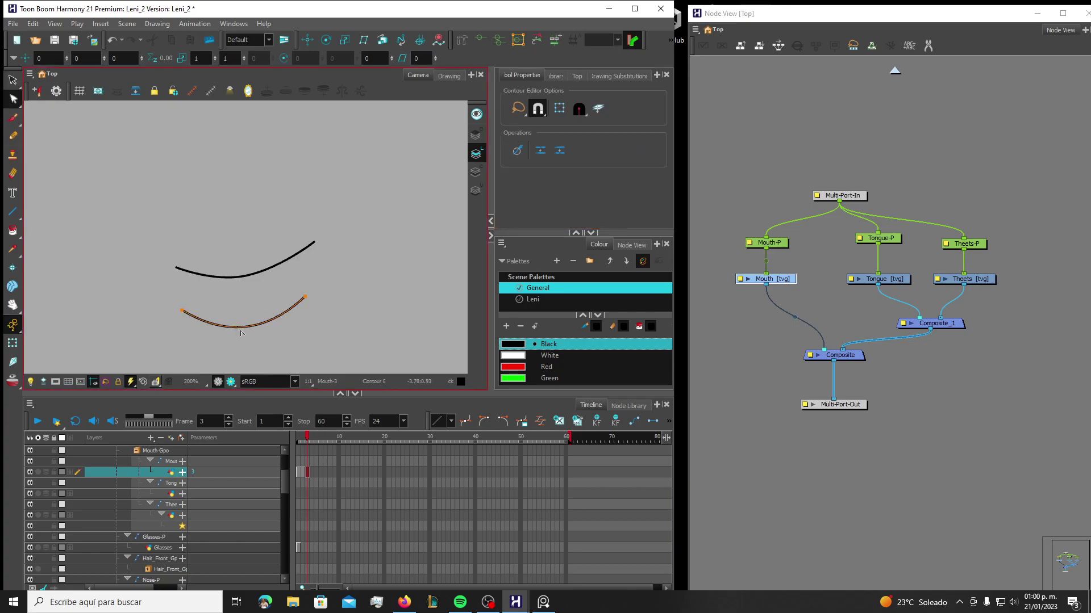
{"action": "mouse_move", "coordinate": [183, 312]}
{"action": "left_mouse_down"}
{"action": "mouse_move", "coordinate": [196, 279]}
{"action": "mouse_move", "coordinate": [176, 268]}
{"action": "mouse_move", "coordinate": [224, 300]}
{"action": "mouse_move", "coordinate": [195, 316]}
{"action": "left_mouse_up"}
{"action": "left_click_drag", "start_coordinate": [267, 332], "coordinate": [294, 338]}
{"action": "left_click_drag", "start_coordinate": [306, 299], "coordinate": [314, 243]}
{"action": "left_click_drag", "start_coordinate": [303, 284], "coordinate": [299, 308]}
{"action": "left_click", "coordinate": [196, 316]}
{"action": "left_click_drag", "start_coordinate": [197, 320], "coordinate": [195, 318]}
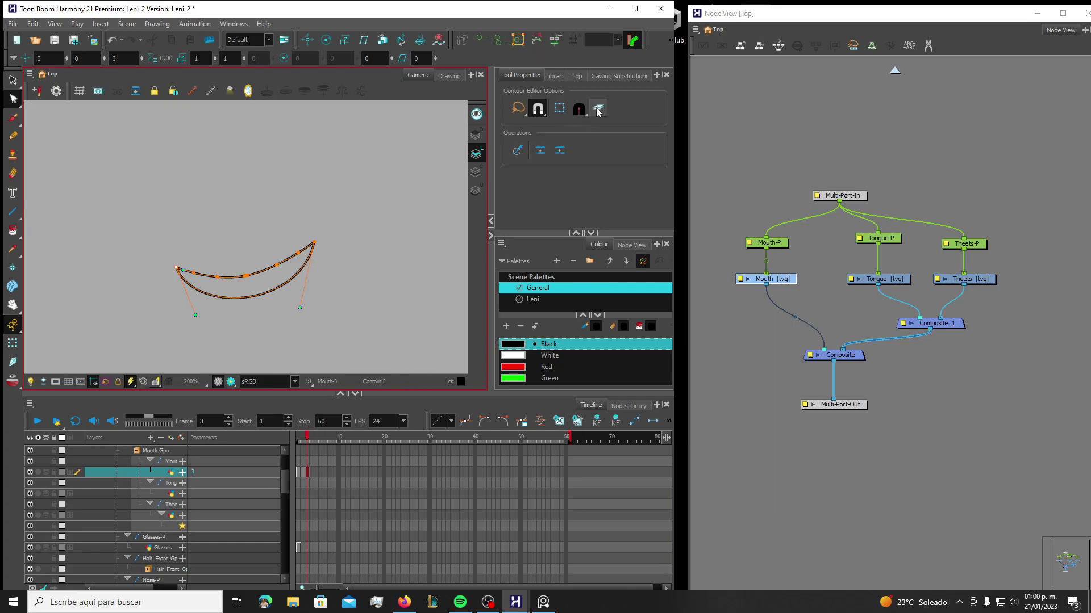
{"action": "left_click", "coordinate": [619, 76]}
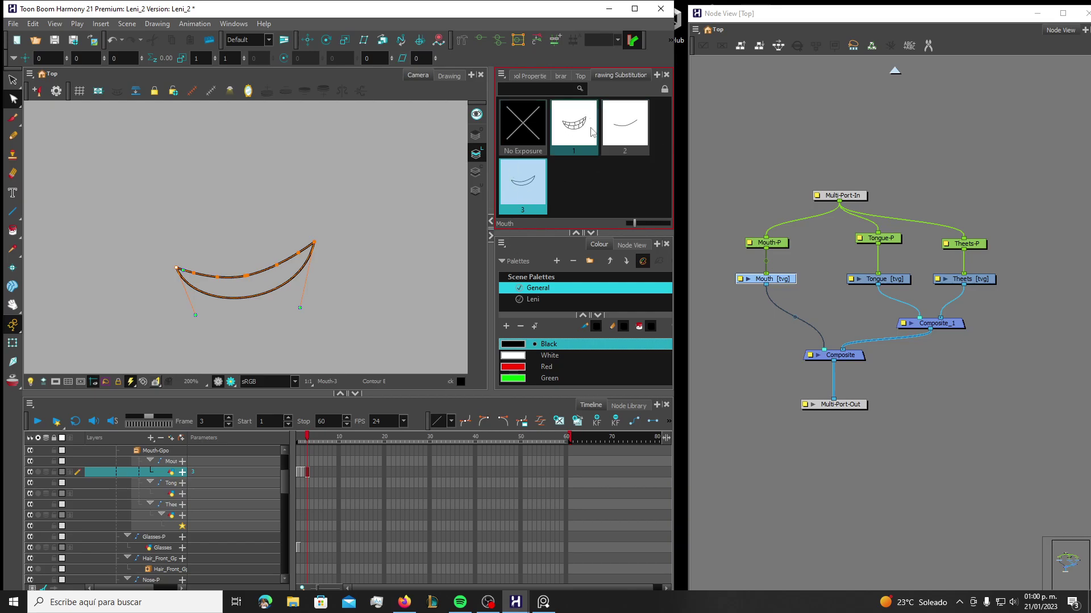
{"action": "left_click", "coordinate": [13, 80]}
{"action": "left_click", "coordinate": [250, 165]}
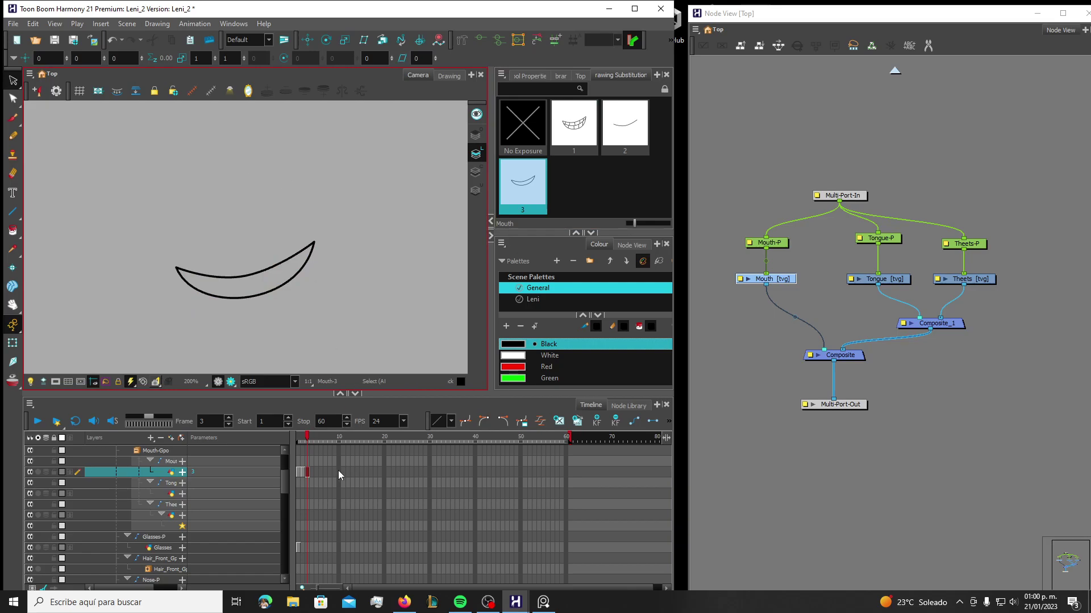
Cycle through mouth drawings 1, 2 and 3 on frame 10 to compare them, and return the frame to No Exposure
{"action": "left_click", "coordinate": [338, 472]}
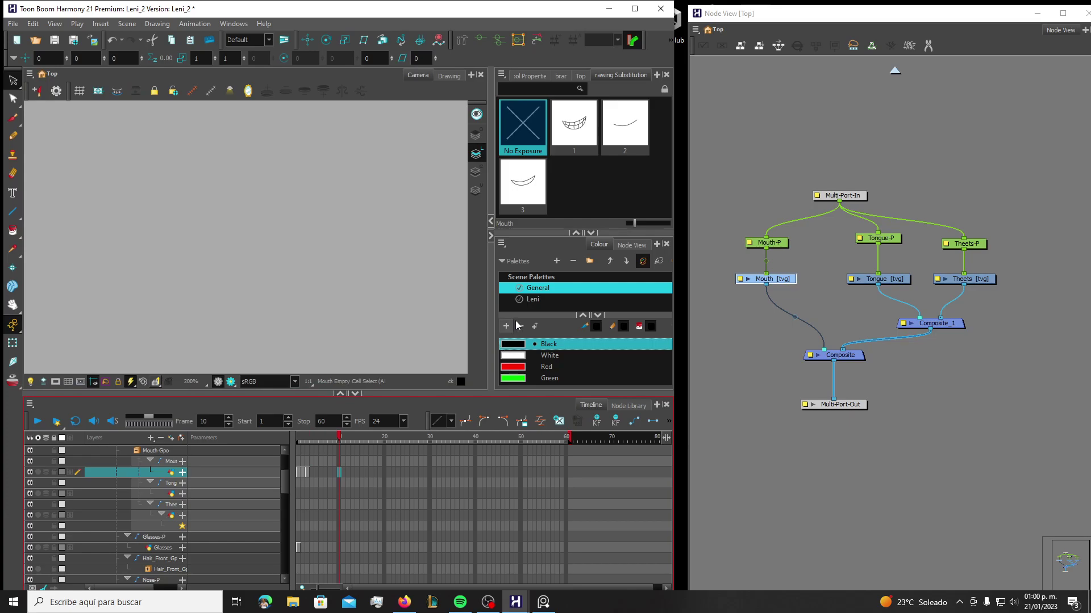
{"action": "left_click", "coordinate": [580, 123]}
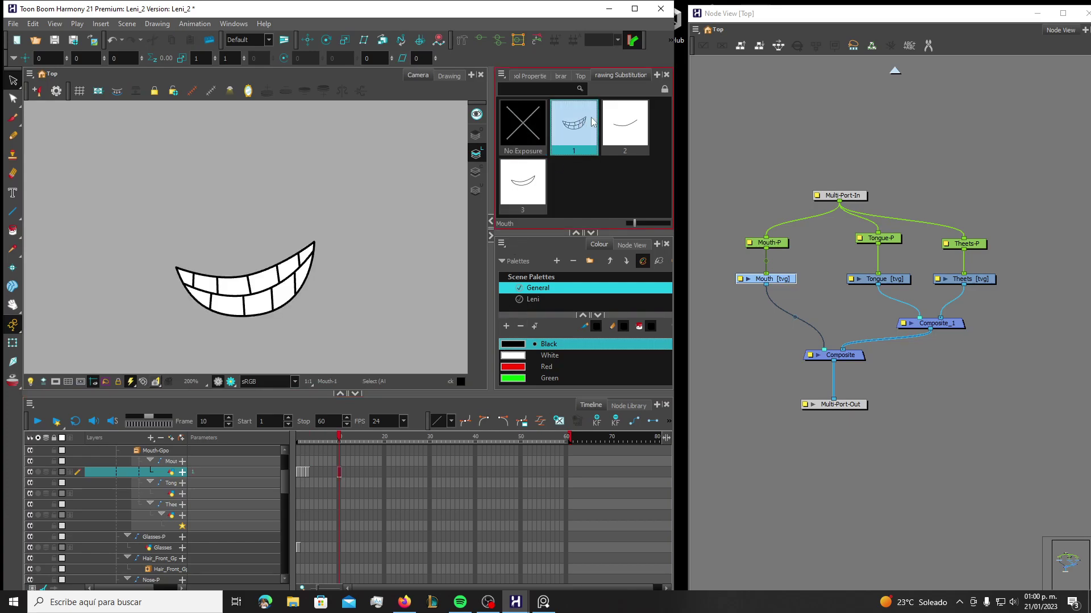
{"action": "left_click", "coordinate": [625, 124]}
{"action": "left_click", "coordinate": [528, 183]}
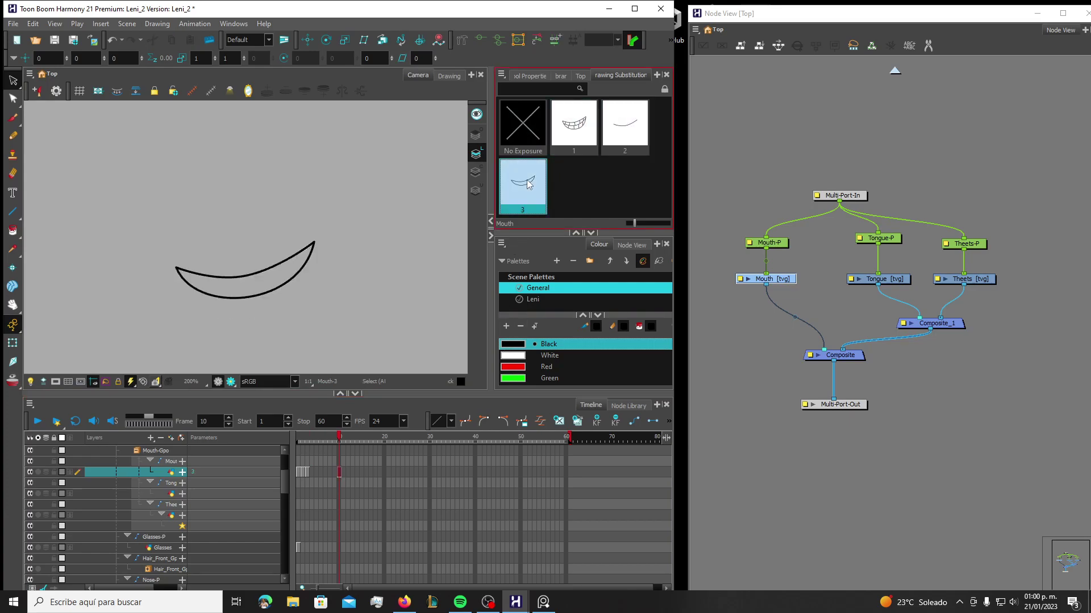
{"action": "left_click", "coordinate": [574, 123]}
{"action": "left_click", "coordinate": [625, 124]}
{"action": "left_click", "coordinate": [519, 193]}
{"action": "left_click", "coordinate": [528, 128]}
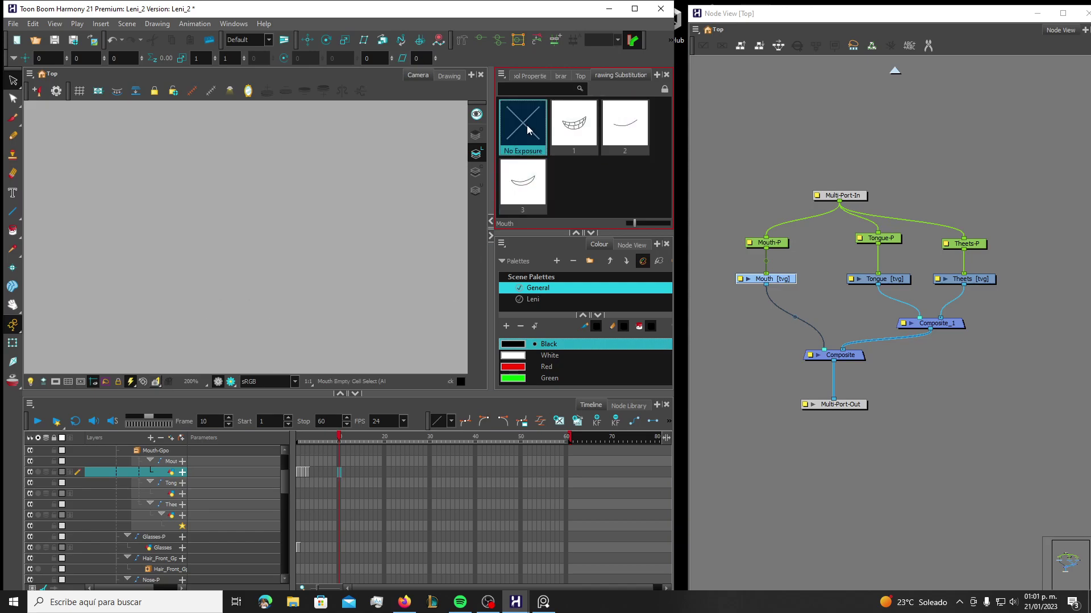
Create an empty drawing on the Tongue layer at frame 3, alongside the closed crescent mouth
{"action": "left_click", "coordinate": [304, 442]}
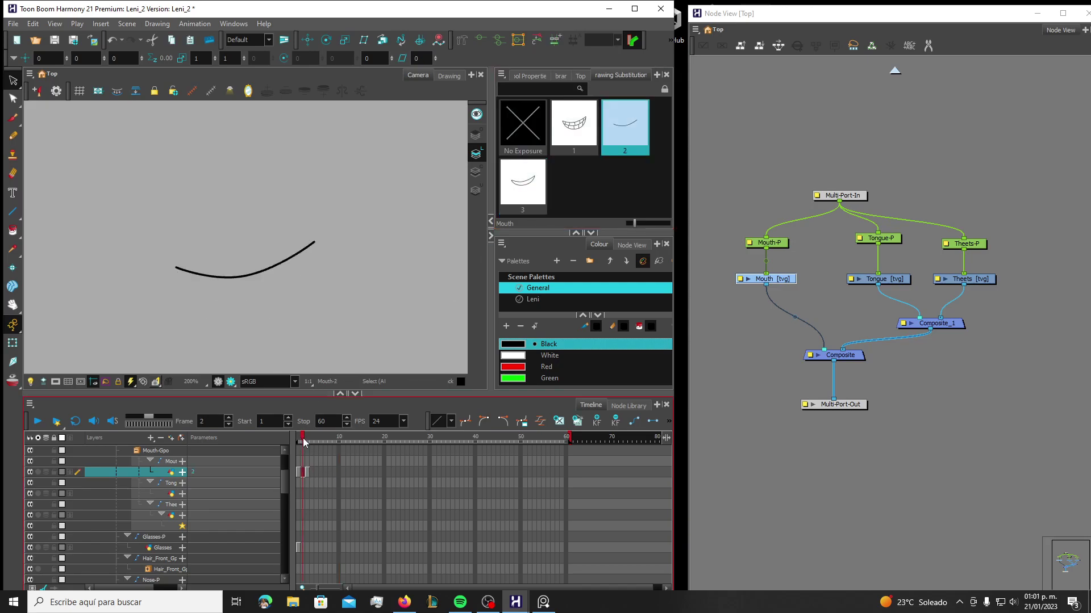
{"action": "left_click", "coordinate": [308, 437]}
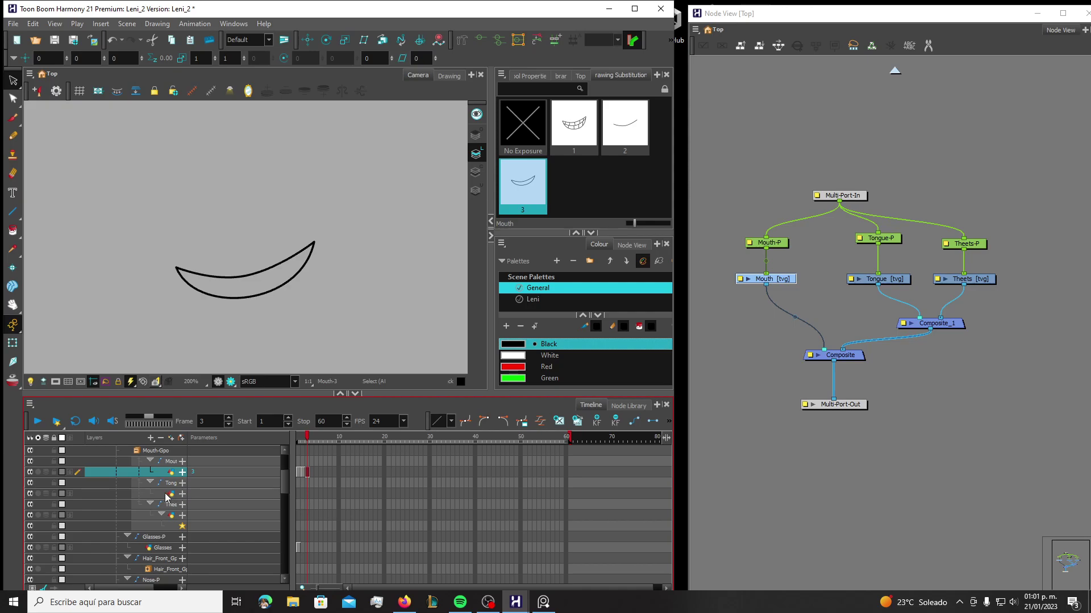
{"action": "left_click", "coordinate": [308, 496]}
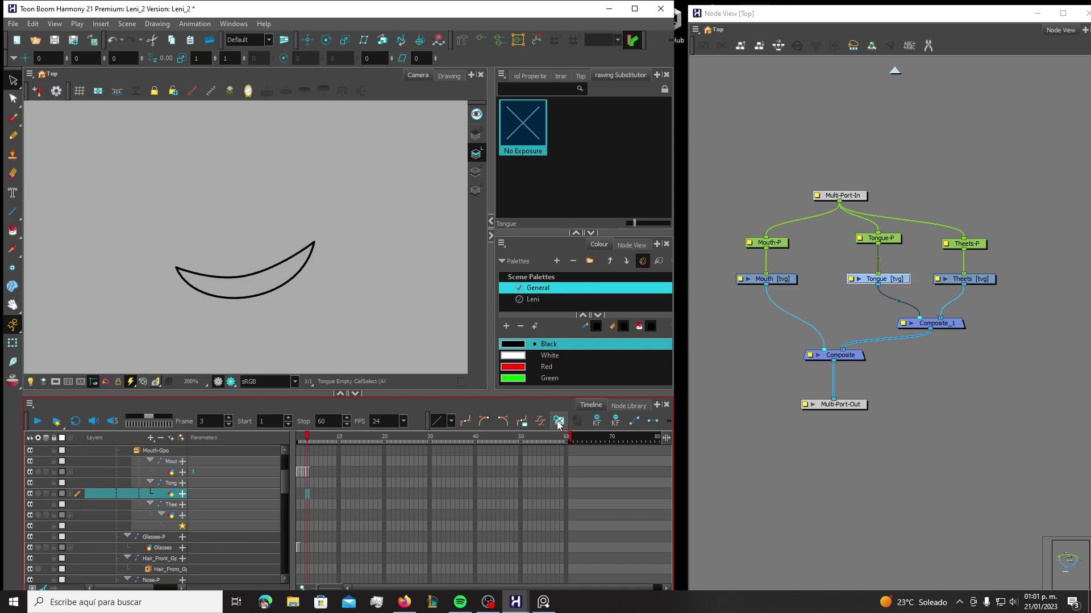
{"action": "right_click", "coordinate": [308, 498]}
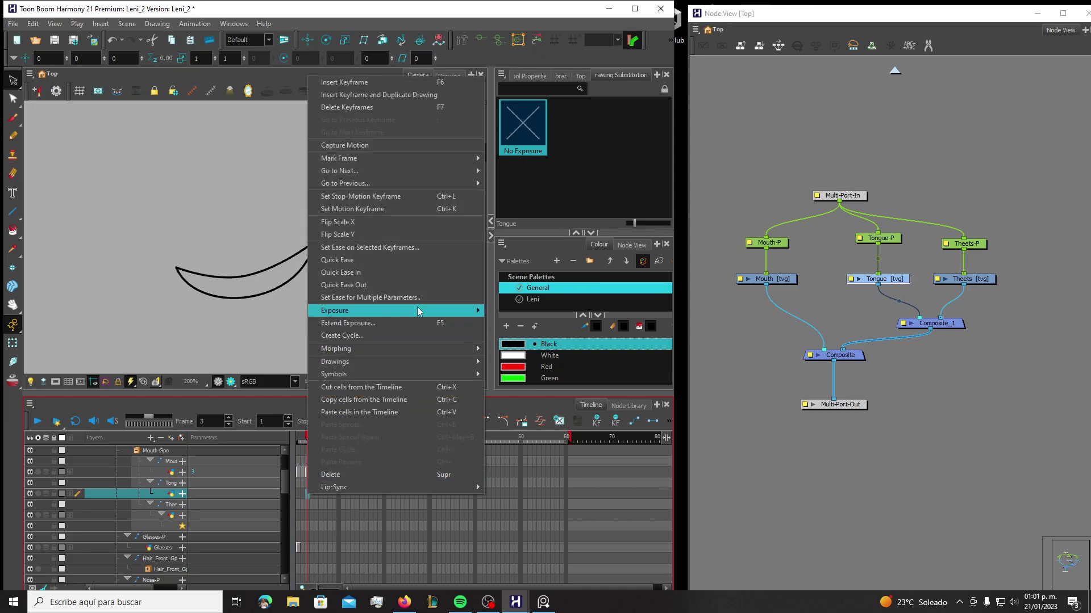
{"action": "mouse_move", "coordinate": [382, 361]}
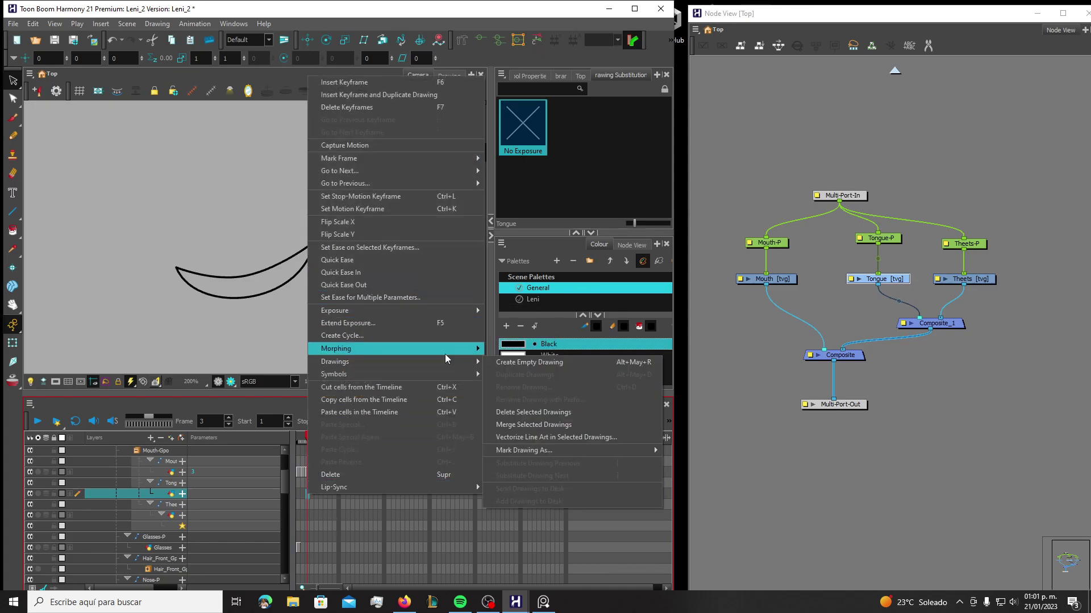
{"action": "left_click", "coordinate": [524, 364]}
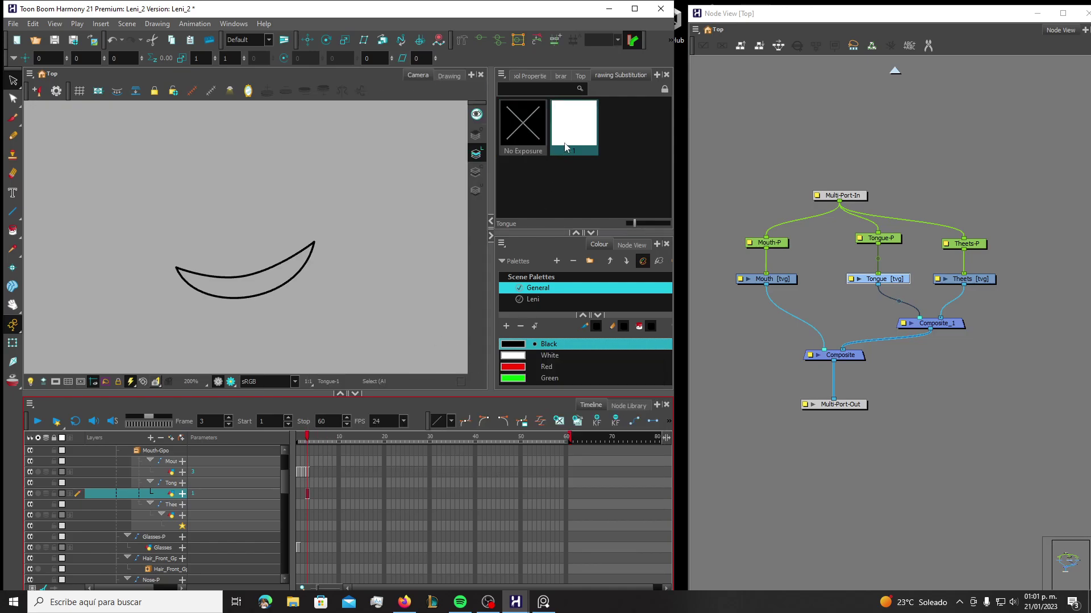
Draw a circle for the tongue on the new Tongue drawing and place it just below the right half of the mouth
{"action": "left_click", "coordinate": [581, 127]}
{"action": "left_click", "coordinate": [13, 212]}
{"action": "left_click", "coordinate": [45, 222]}
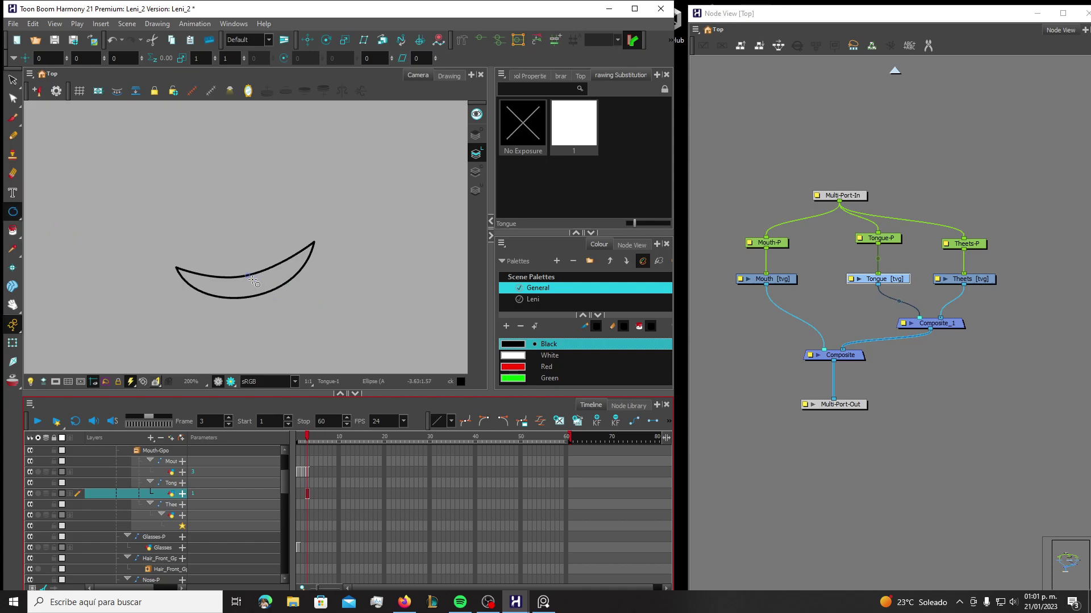
{"action": "left_click_drag", "start_coordinate": [249, 289], "coordinate": [313, 353]}
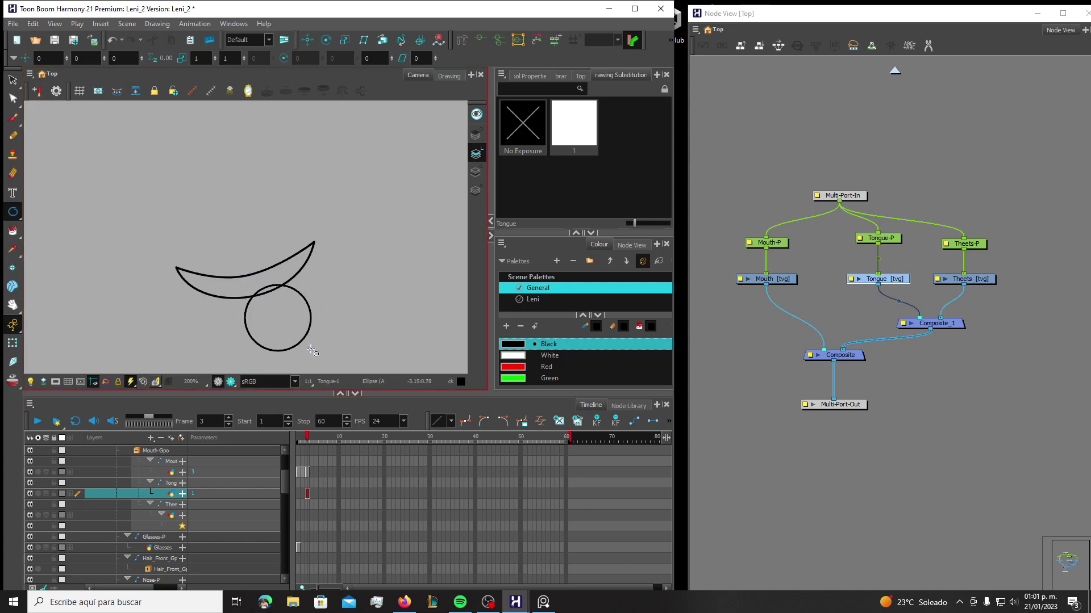
{"action": "left_click", "coordinate": [13, 82]}
{"action": "left_click", "coordinate": [310, 315]}
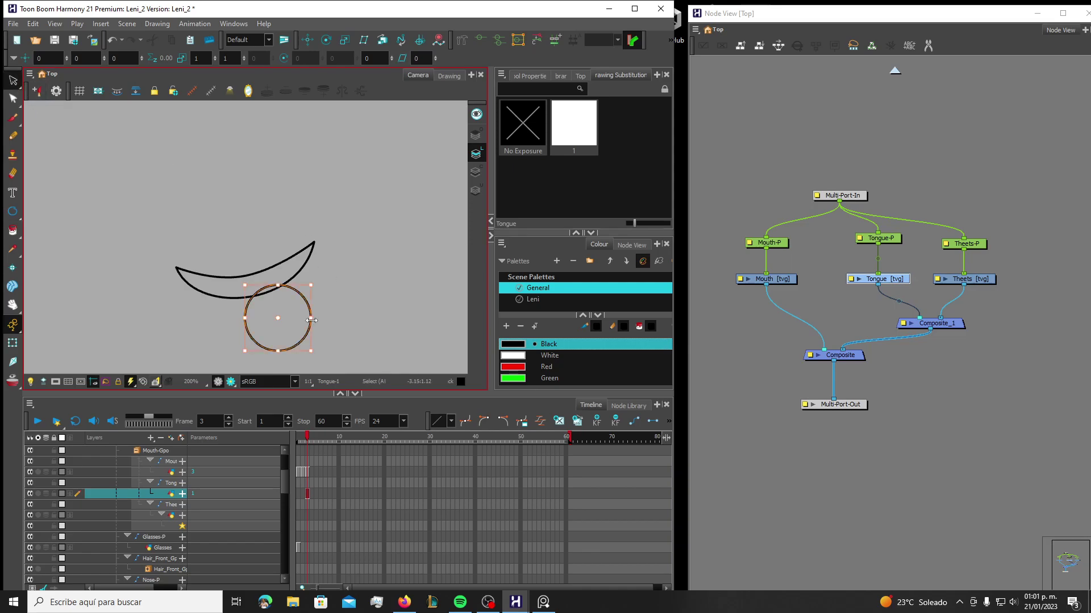
{"action": "mouse_move", "coordinate": [284, 325]}
{"action": "left_mouse_down"}
{"action": "mouse_move", "coordinate": [290, 313]}
{"action": "mouse_move", "coordinate": [286, 322]}
{"action": "left_mouse_up"}
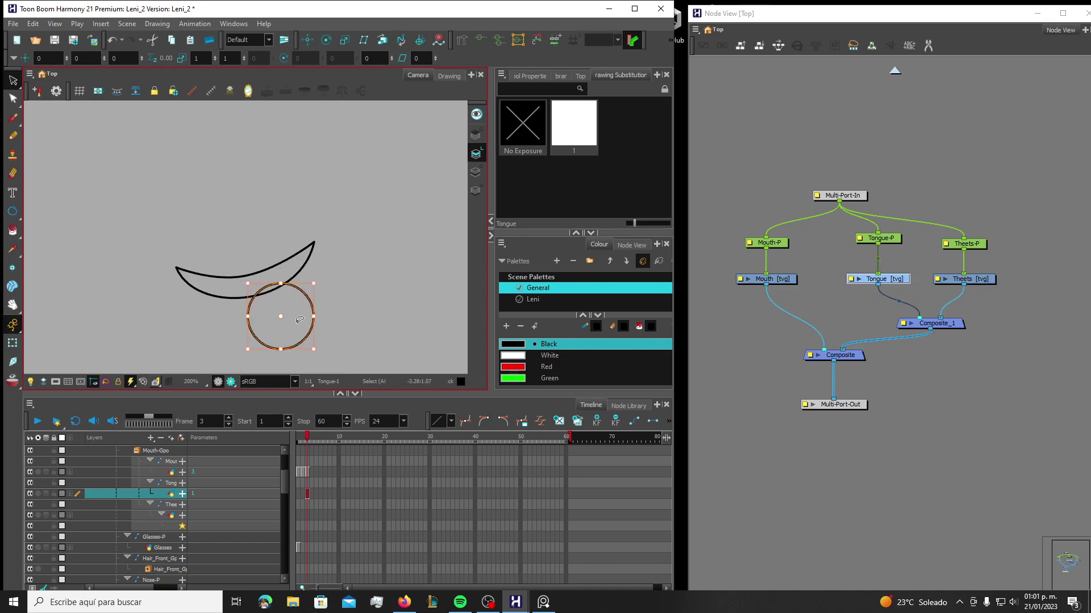
{"action": "left_click_drag", "start_coordinate": [288, 324], "coordinate": [298, 330]}
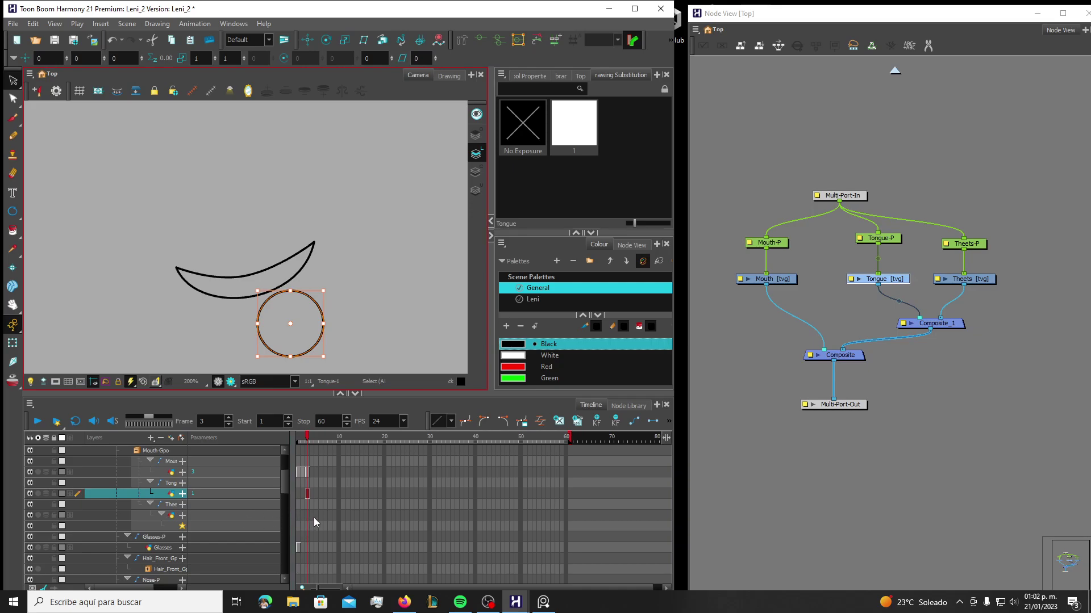
Create an empty drawing on the Theets layer at frame 3 and draw a wide, thin rectangle across the mouth
{"action": "left_click", "coordinate": [307, 515]}
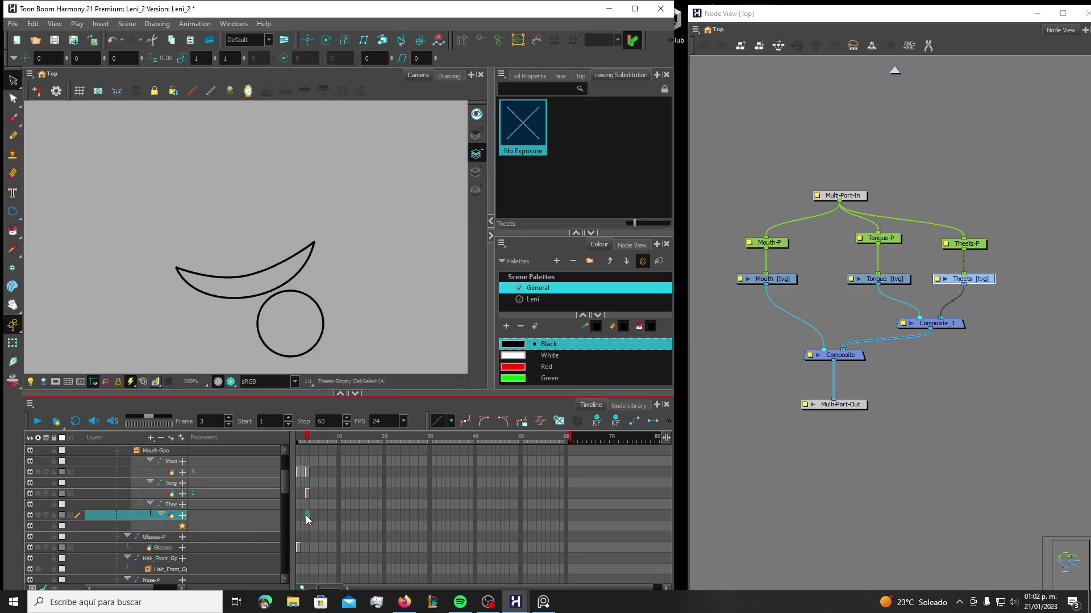
{"action": "key", "text": "alt+shift+r"}
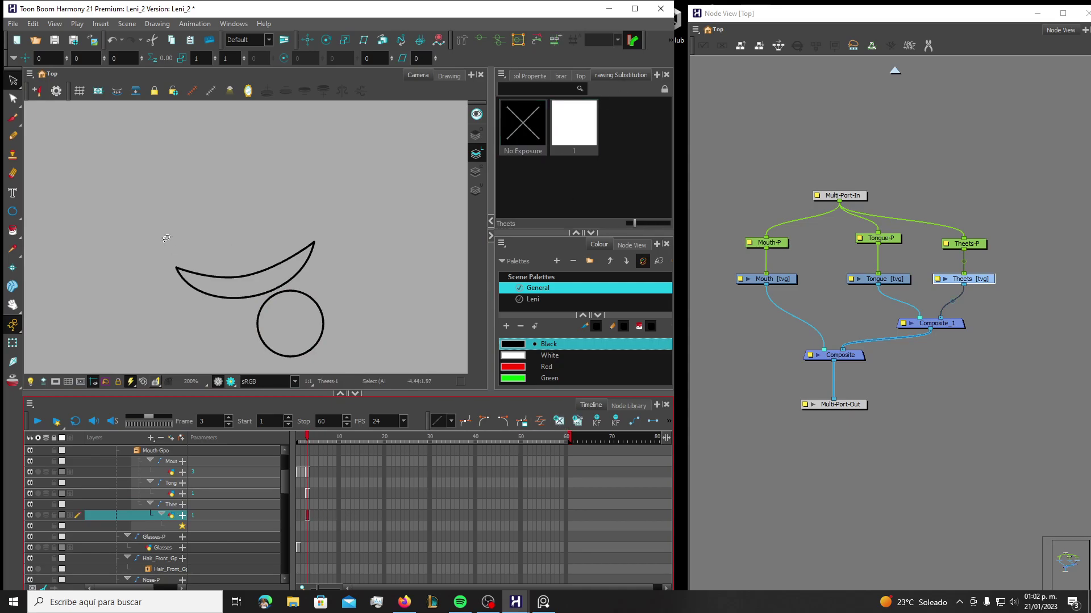
{"action": "left_click", "coordinate": [13, 211]}
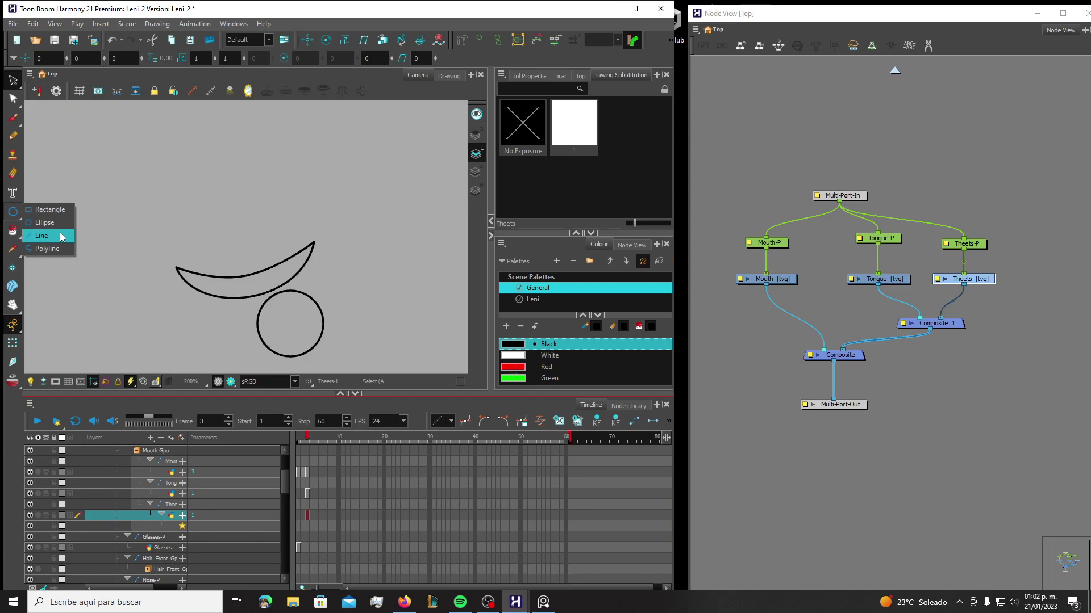
{"action": "left_click", "coordinate": [50, 210]}
{"action": "left_click_drag", "start_coordinate": [187, 255], "coordinate": [311, 277]}
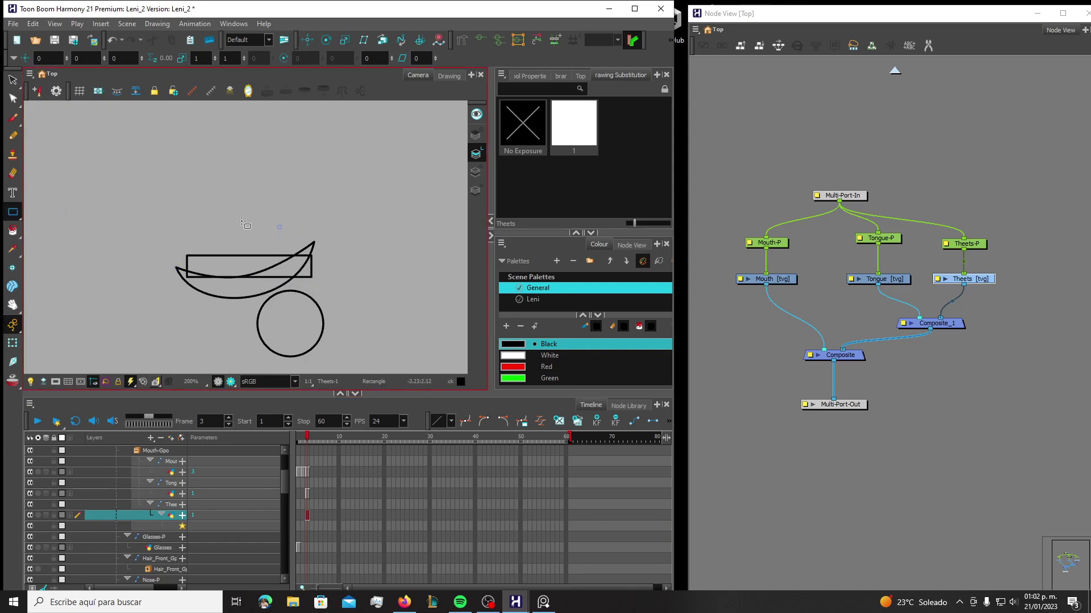
Skew the teeth rectangle upward on its right side and widen it slightly past the mouth's right corner
{"action": "left_click", "coordinate": [14, 82]}
{"action": "left_click_drag", "start_coordinate": [228, 229], "coordinate": [271, 306]}
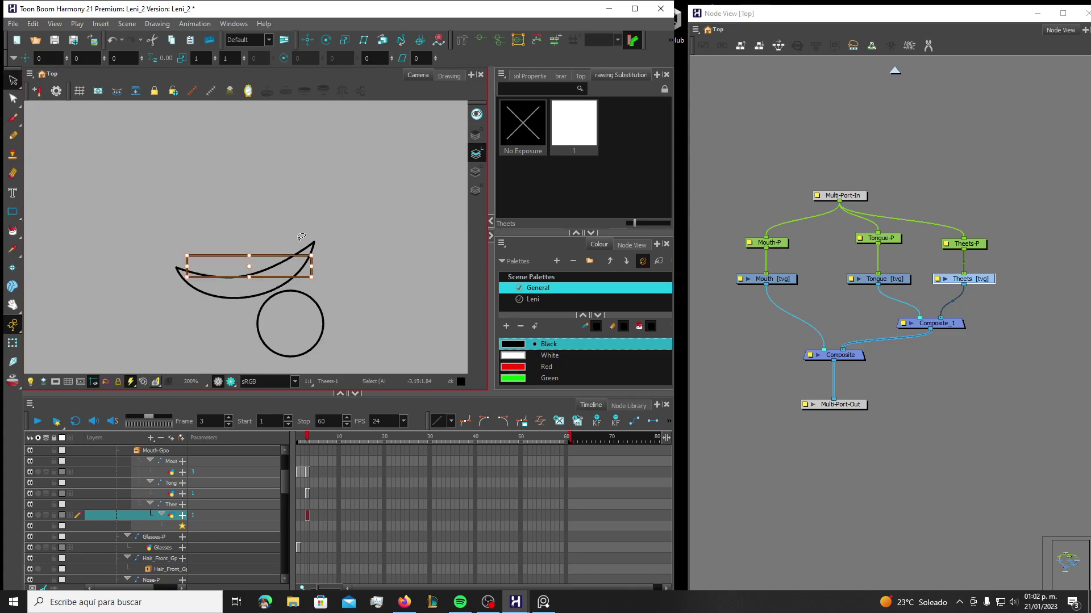
{"action": "scroll", "coordinate": [294, 240], "scroll_direction": "up", "scroll_amount": 2}
{"action": "left_click_drag", "start_coordinate": [335, 290], "coordinate": [335, 256]}
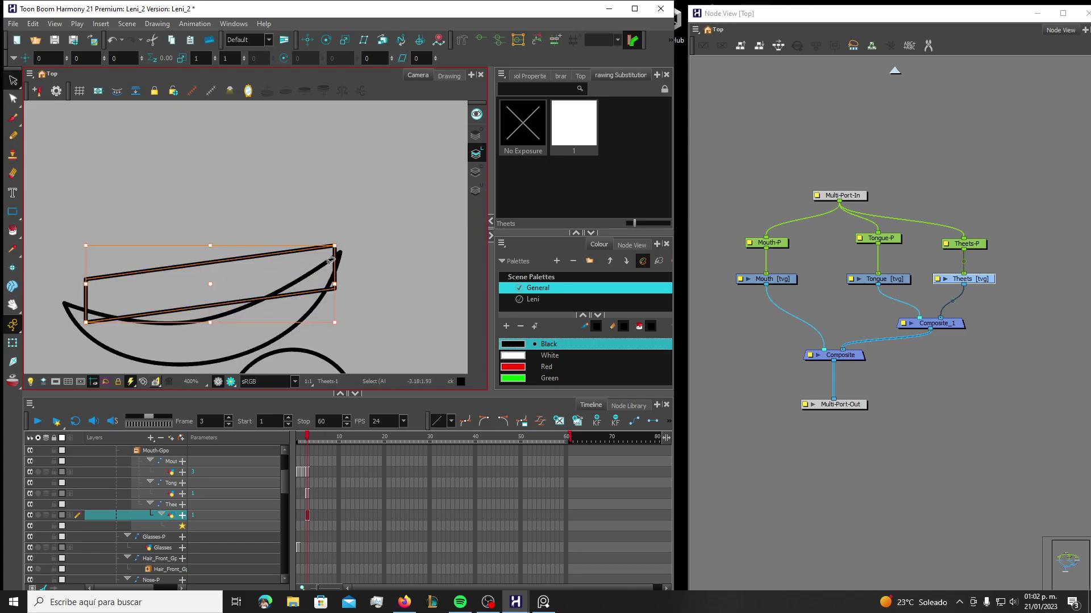
{"action": "left_click_drag", "start_coordinate": [336, 260], "coordinate": [346, 283]}
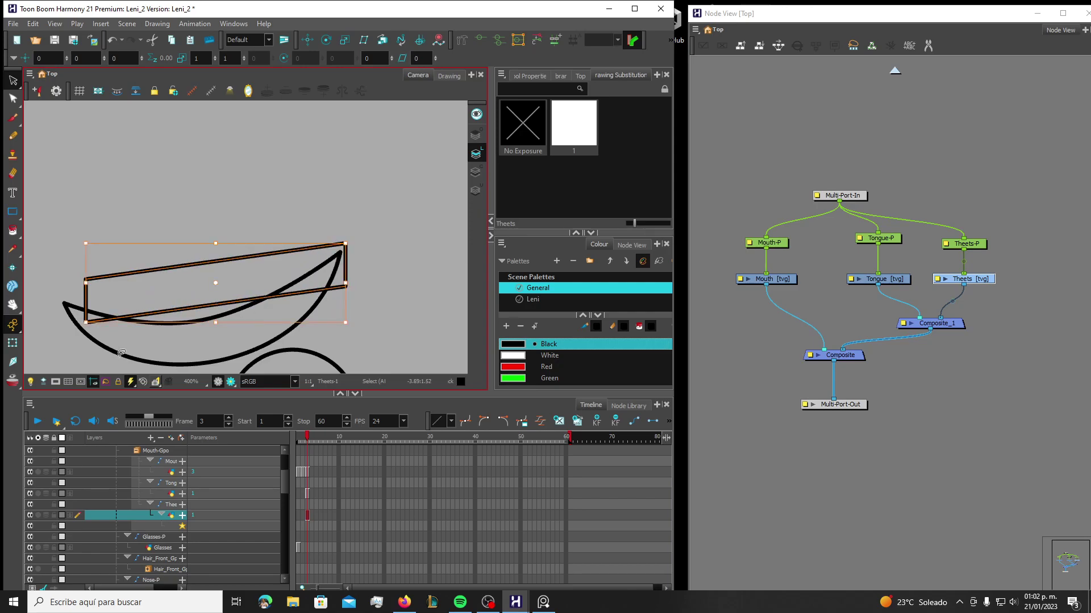
Bend the teeth rectangle's long edges to follow the mouth's curve and move its left corners inside the crescent with the Contour Editor
{"action": "key", "text": "alt+q"}
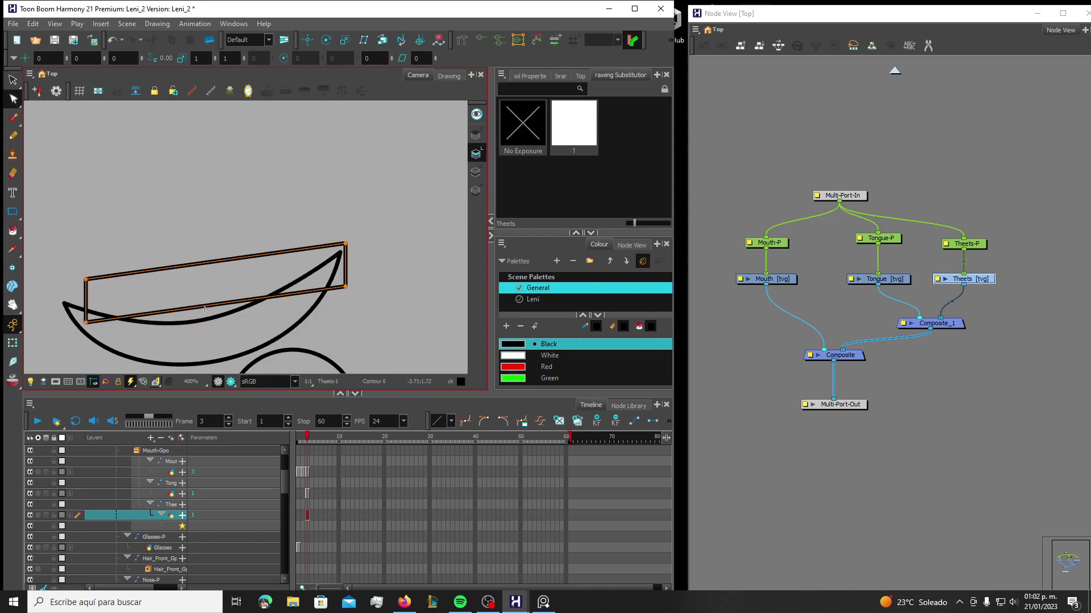
{"action": "left_click_drag", "start_coordinate": [208, 339], "coordinate": [214, 363]}
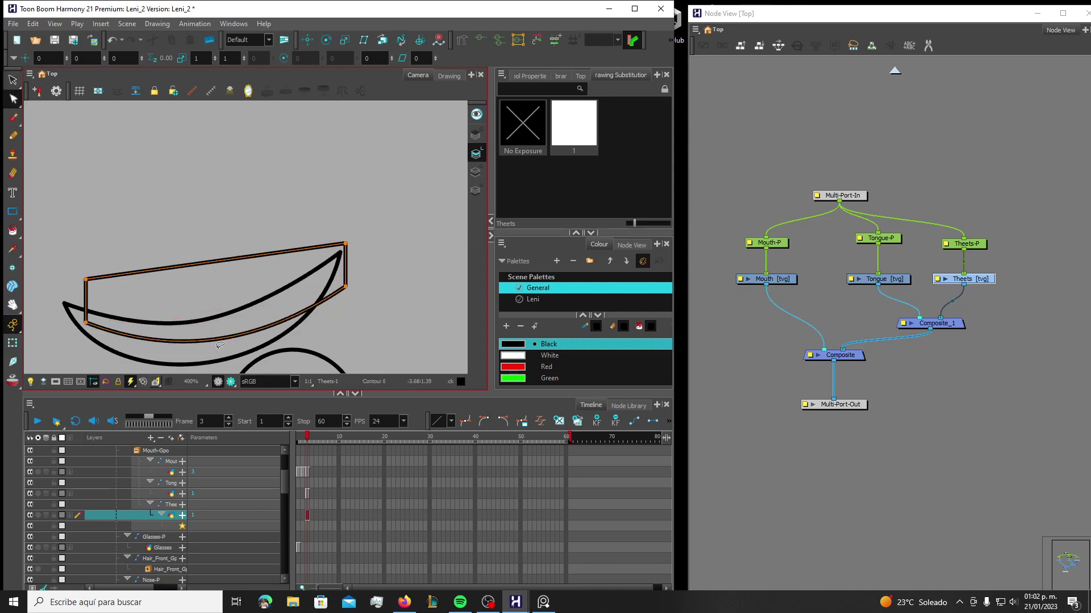
{"action": "left_click_drag", "start_coordinate": [87, 326], "coordinate": [95, 326]}
{"action": "left_click", "coordinate": [526, 75]}
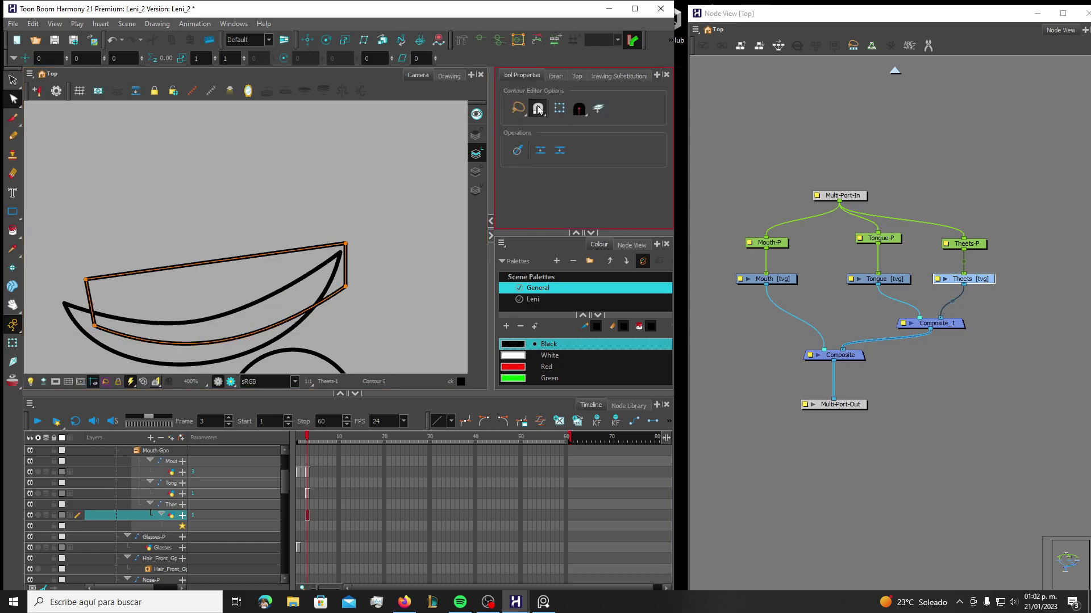
{"action": "left_click_drag", "start_coordinate": [95, 328], "coordinate": [100, 336]}
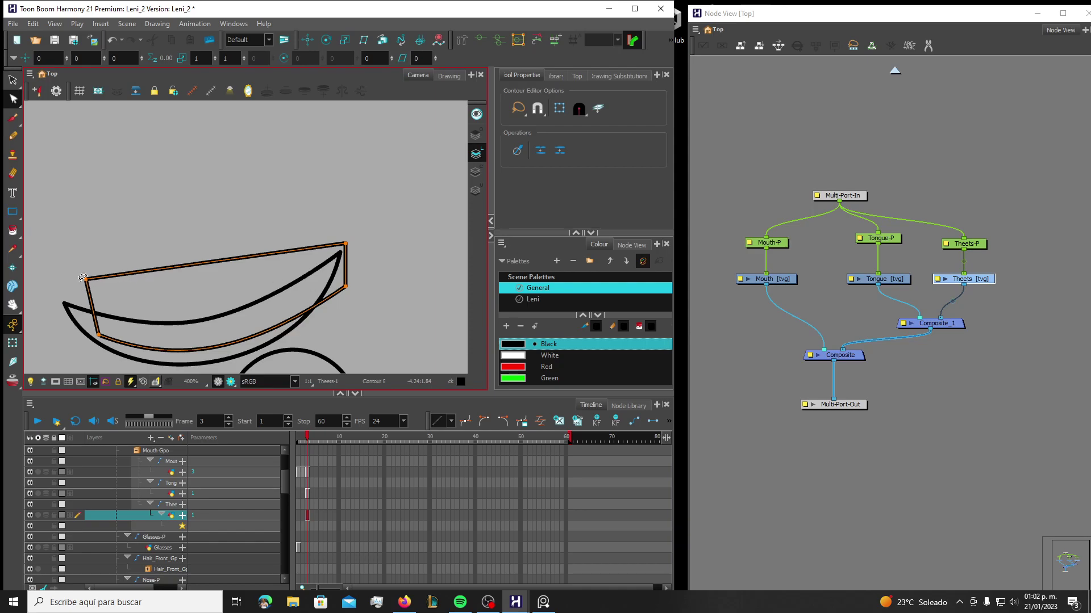
{"action": "left_click_drag", "start_coordinate": [85, 280], "coordinate": [93, 306]}
{"action": "left_click_drag", "start_coordinate": [208, 280], "coordinate": [200, 331]}
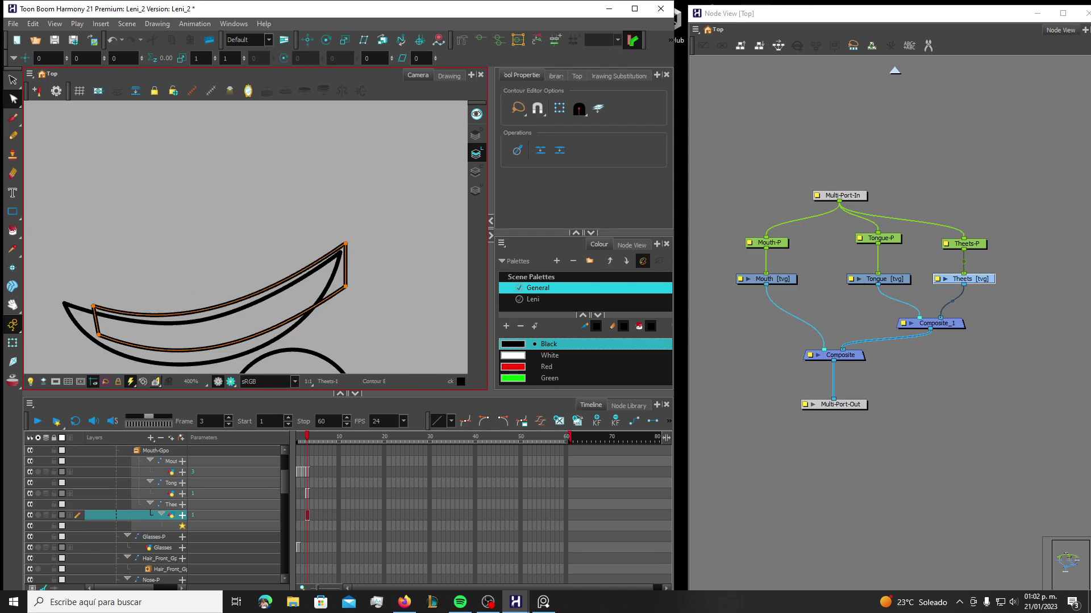
Choose the Line tool and set Auto Flatten on so new lines merge into the teeth artwork
{"action": "left_click", "coordinate": [17, 82]}
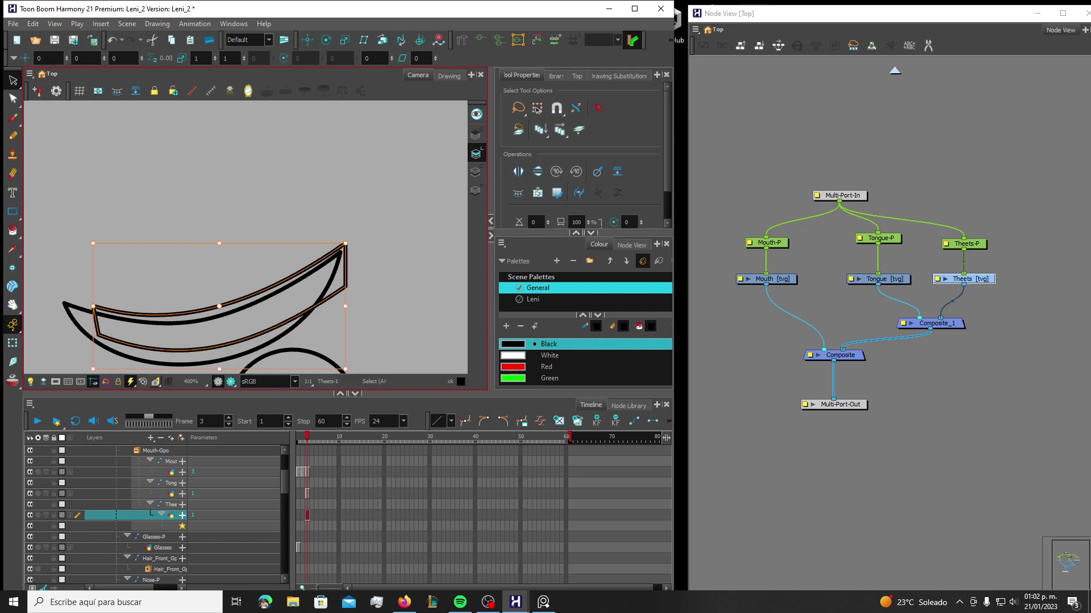
{"action": "scroll", "coordinate": [221, 229], "scroll_direction": "down", "scroll_amount": 1}
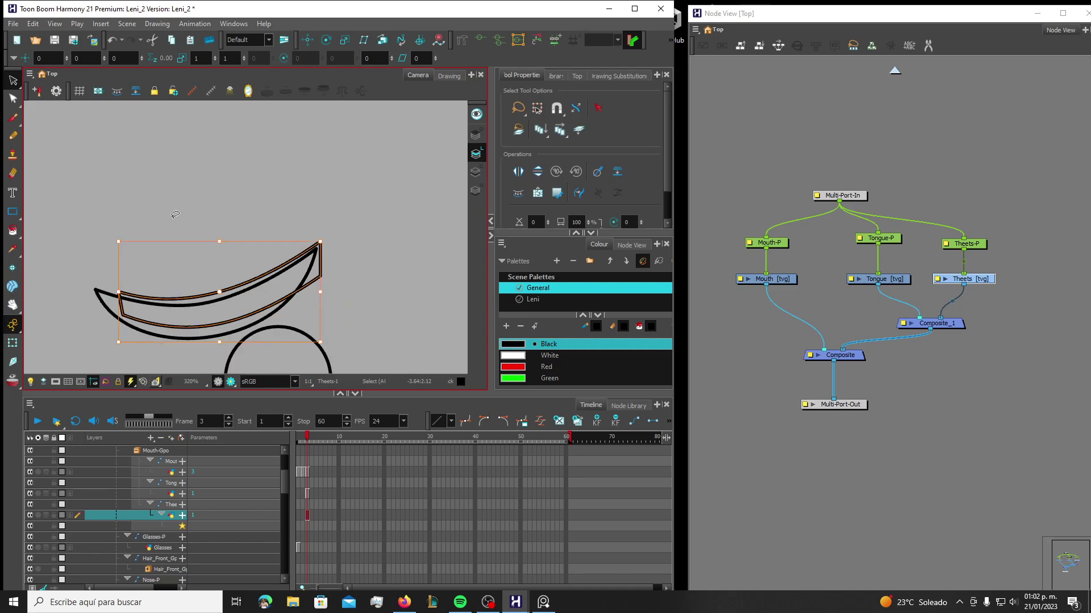
{"action": "left_click_drag", "start_coordinate": [13, 211], "coordinate": [48, 237]}
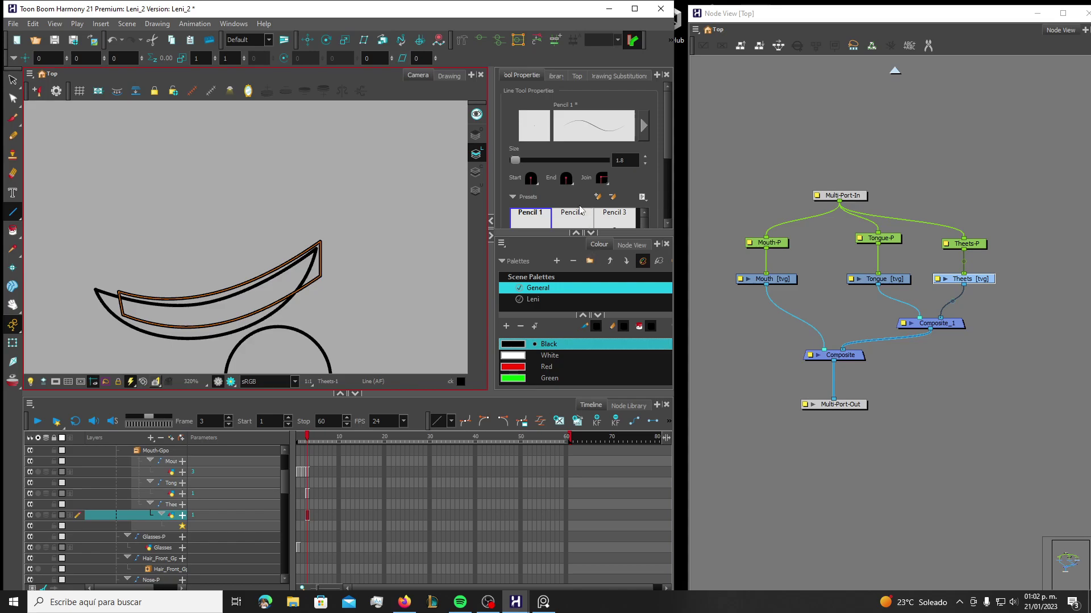
{"action": "left_click_drag", "start_coordinate": [668, 169], "coordinate": [674, 227]}
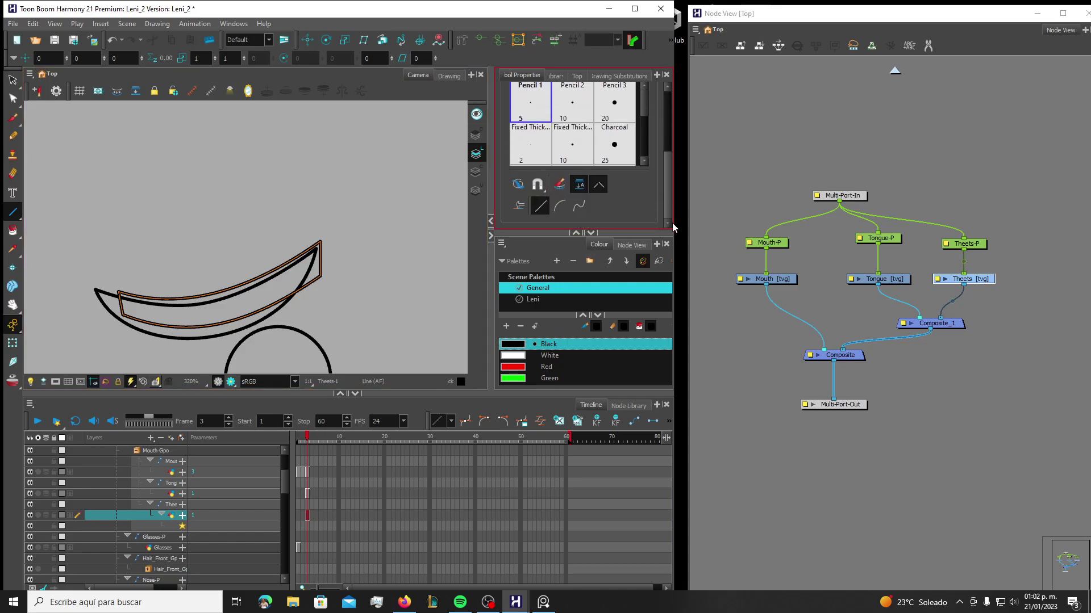
{"action": "left_click", "coordinate": [579, 187]}
{"action": "left_click", "coordinate": [579, 185]}
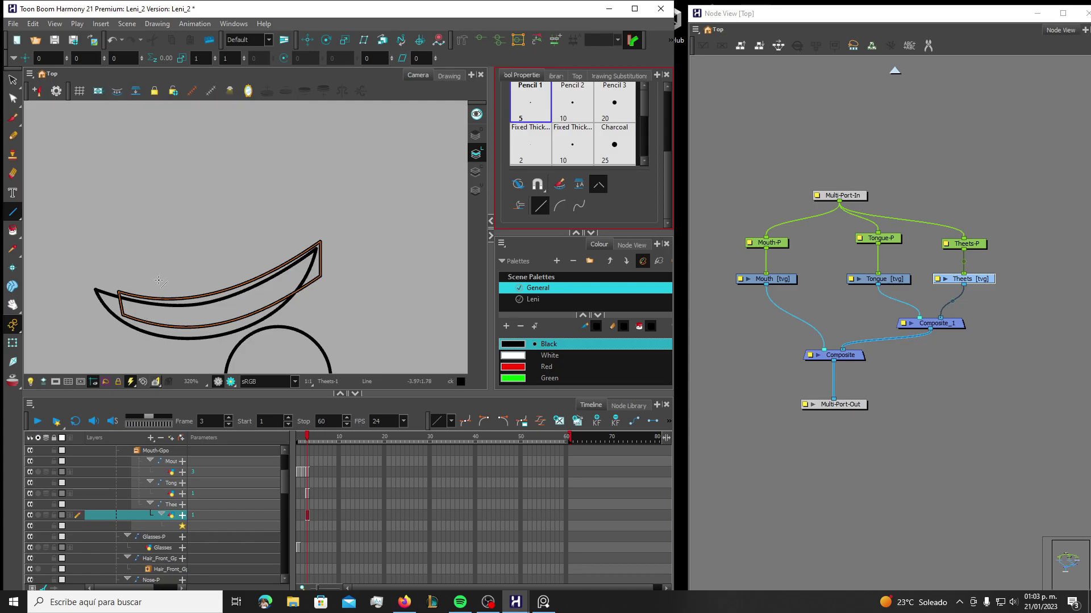
{"action": "left_click", "coordinate": [580, 186]}
Draw four slightly slanted, near-vertical divider lines across the teeth shape, replacing the first trial line
{"action": "left_click_drag", "start_coordinate": [151, 286], "coordinate": [158, 338]}
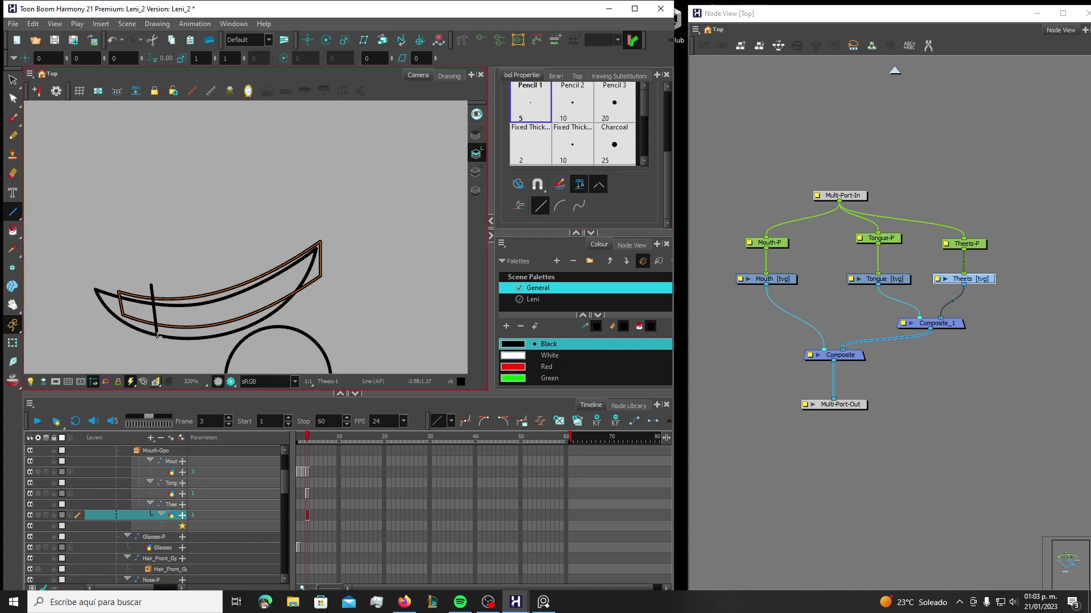
{"action": "key", "text": "ctrl+z"}
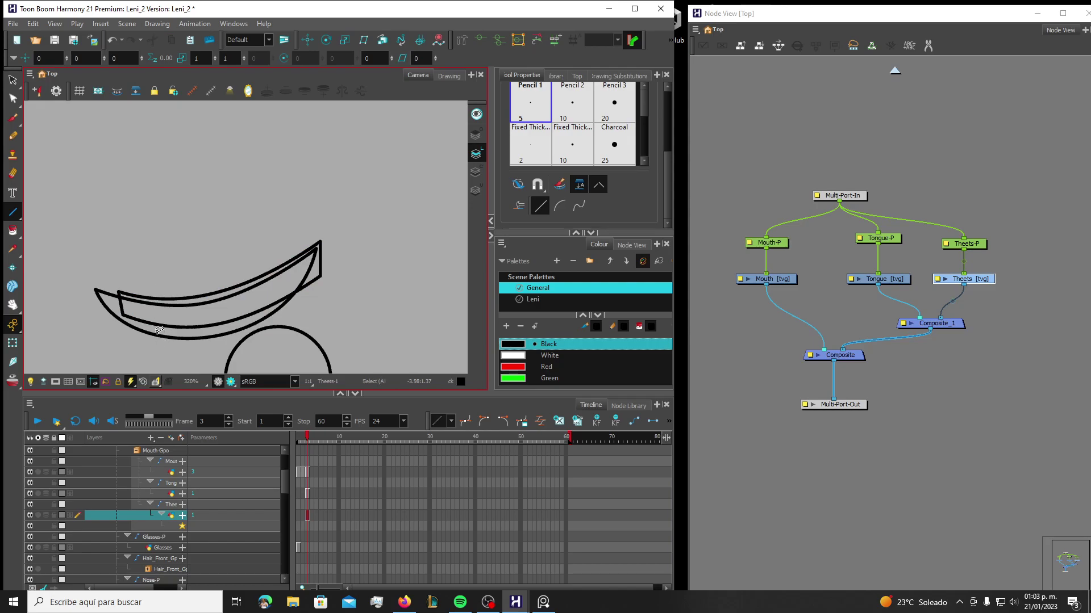
{"action": "left_click_drag", "start_coordinate": [138, 284], "coordinate": [147, 334]}
{"action": "left_click_drag", "start_coordinate": [190, 283], "coordinate": [197, 338]}
{"action": "left_click_drag", "start_coordinate": [238, 262], "coordinate": [249, 323]}
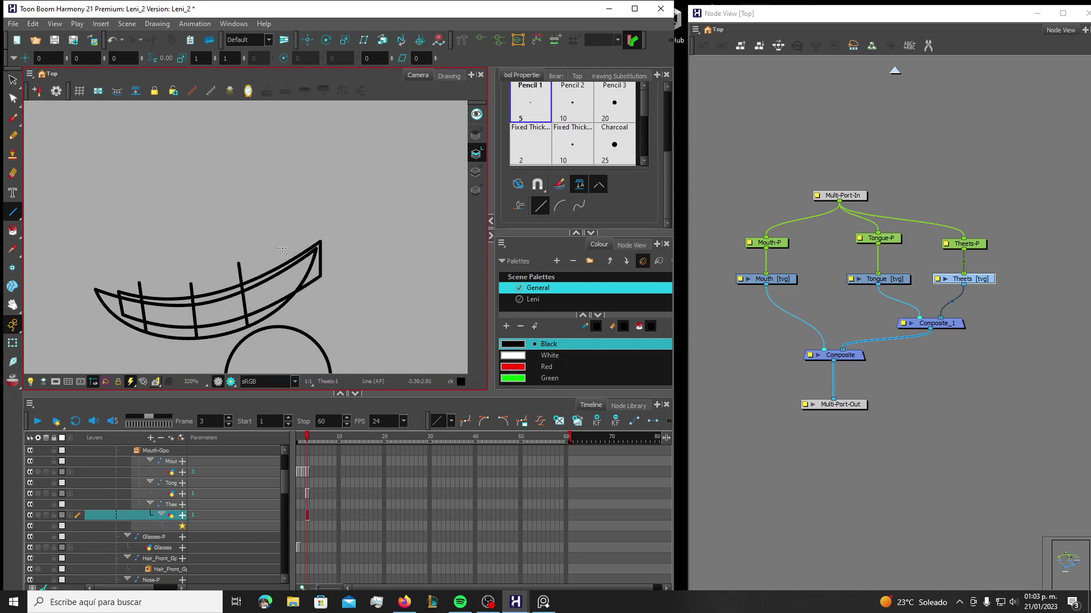
{"action": "left_click_drag", "start_coordinate": [279, 246], "coordinate": [290, 310]}
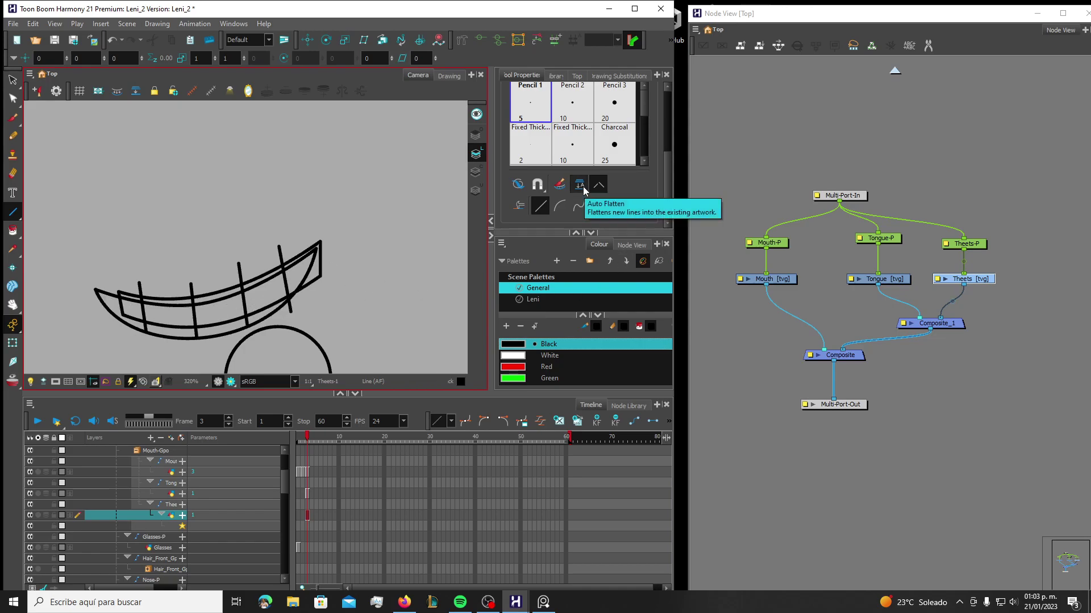
Pull in the overhanging ends of the tooth dividers to the teeth outline's upper and lower edges with the Contour Editor
{"action": "left_click", "coordinate": [13, 99]}
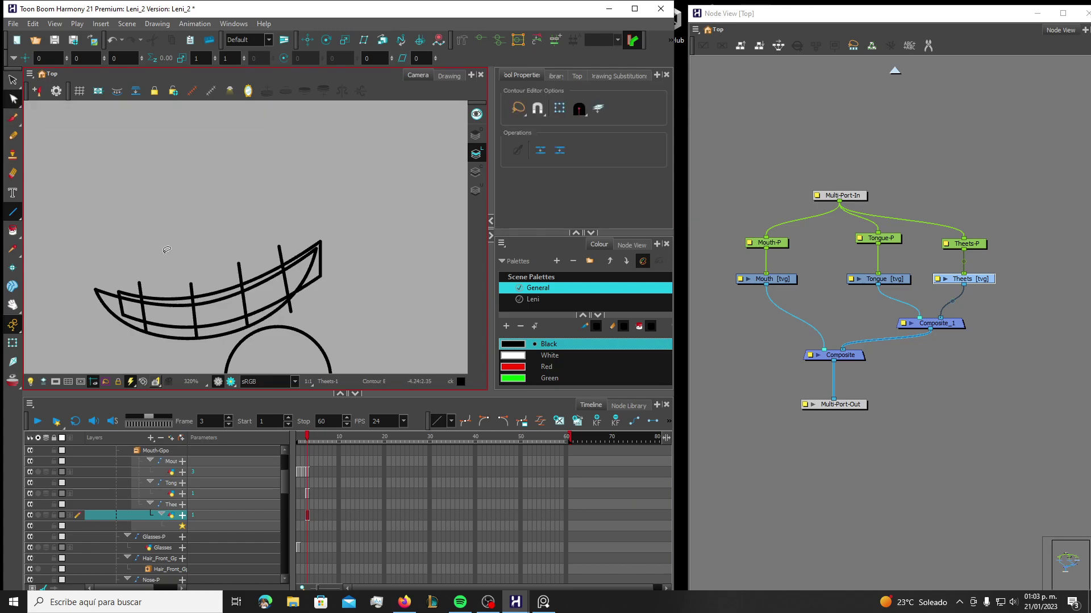
{"action": "left_click", "coordinate": [140, 284]}
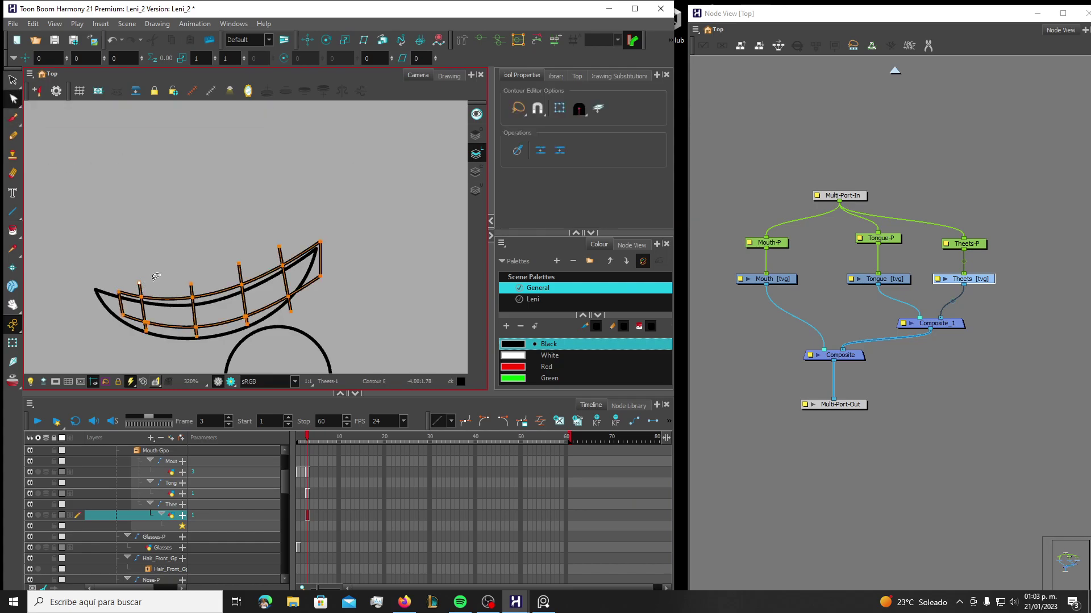
{"action": "left_click_drag", "start_coordinate": [190, 283], "coordinate": [192, 297]}
{"action": "left_click", "coordinate": [239, 263]}
{"action": "left_click_drag", "start_coordinate": [278, 249], "coordinate": [282, 265]}
{"action": "left_click_drag", "start_coordinate": [197, 337], "coordinate": [196, 328]}
{"action": "left_click_drag", "start_coordinate": [290, 311], "coordinate": [288, 296]}
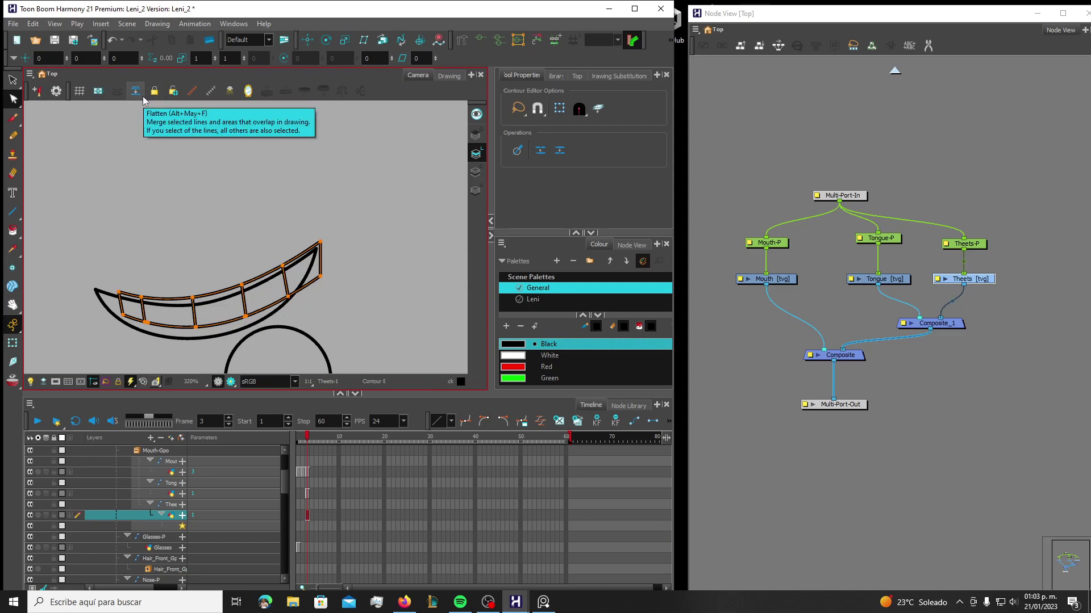
Switch to the Select tool, return to frame 1 and show the drawing substitutions
{"action": "left_click", "coordinate": [13, 80]}
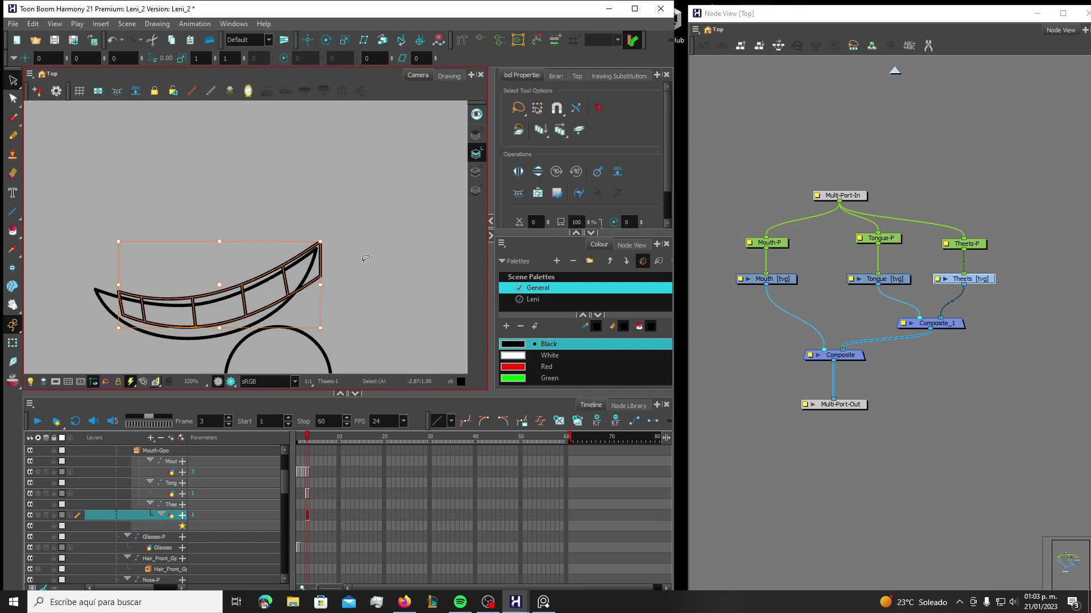
{"action": "scroll", "coordinate": [365, 259], "scroll_direction": "down", "scroll_amount": 2}
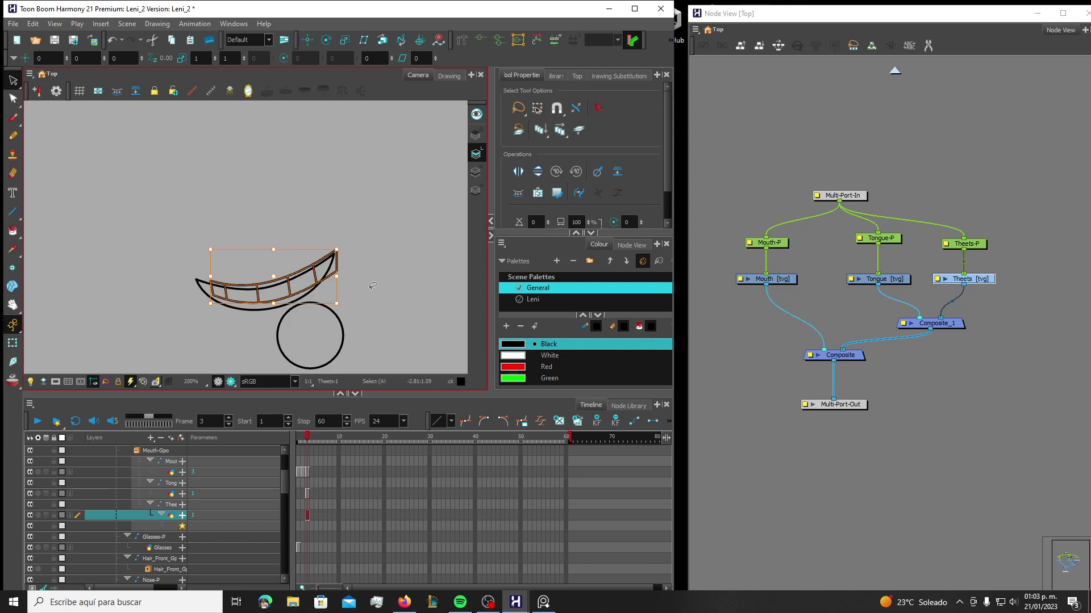
{"action": "left_click_drag", "start_coordinate": [307, 441], "coordinate": [298, 438]}
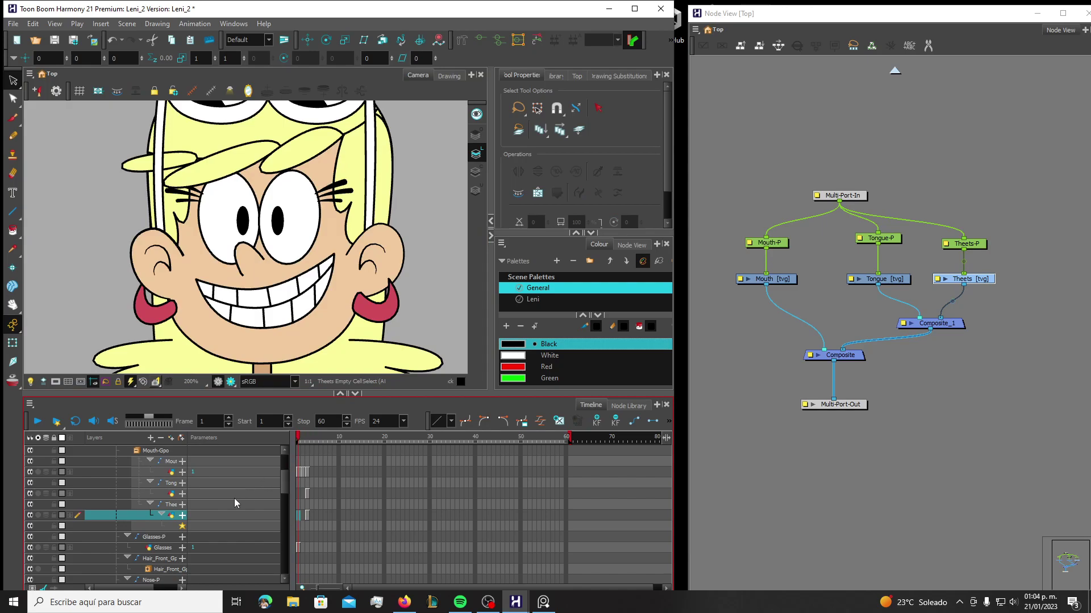
{"action": "left_click", "coordinate": [615, 78]}
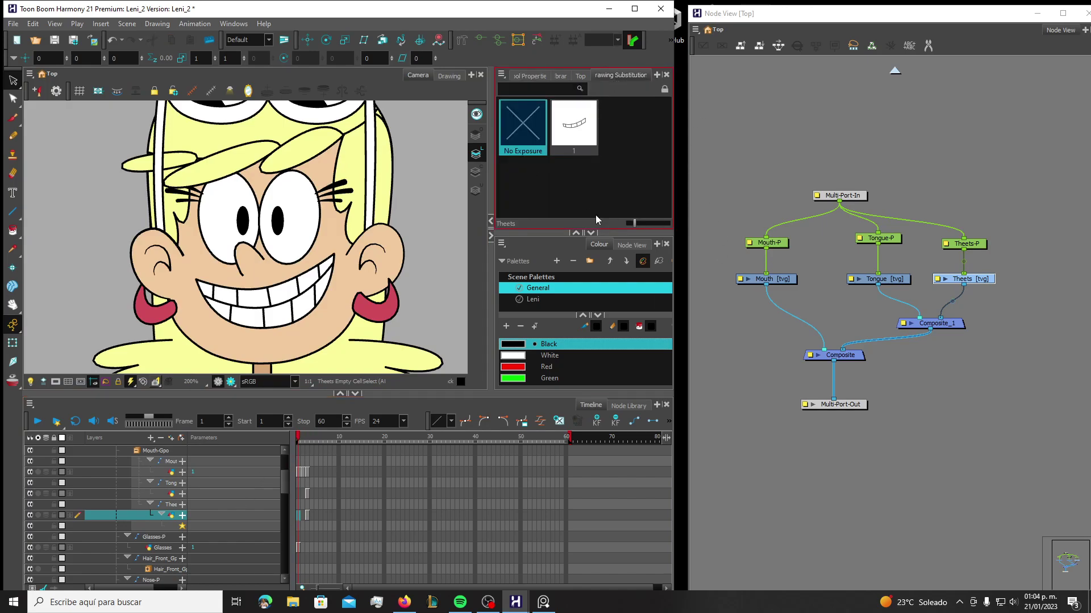
Rename the Mouth layer's toothy smile drawing at frame 1 as Smile
{"action": "left_click", "coordinate": [170, 472]}
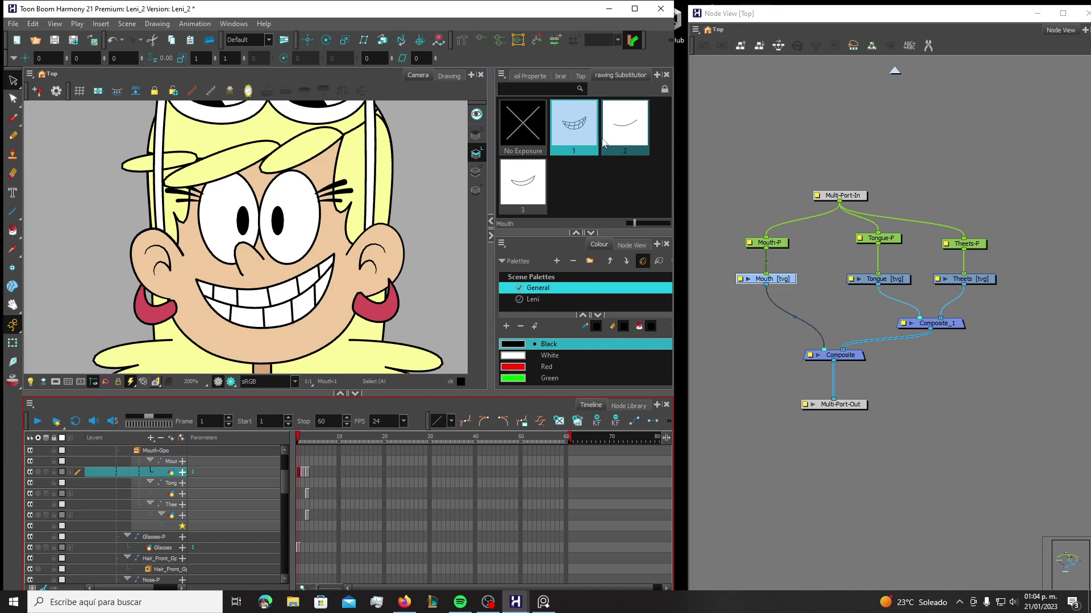
{"action": "right_click", "coordinate": [301, 477]}
{"action": "mouse_move", "coordinate": [364, 347]}
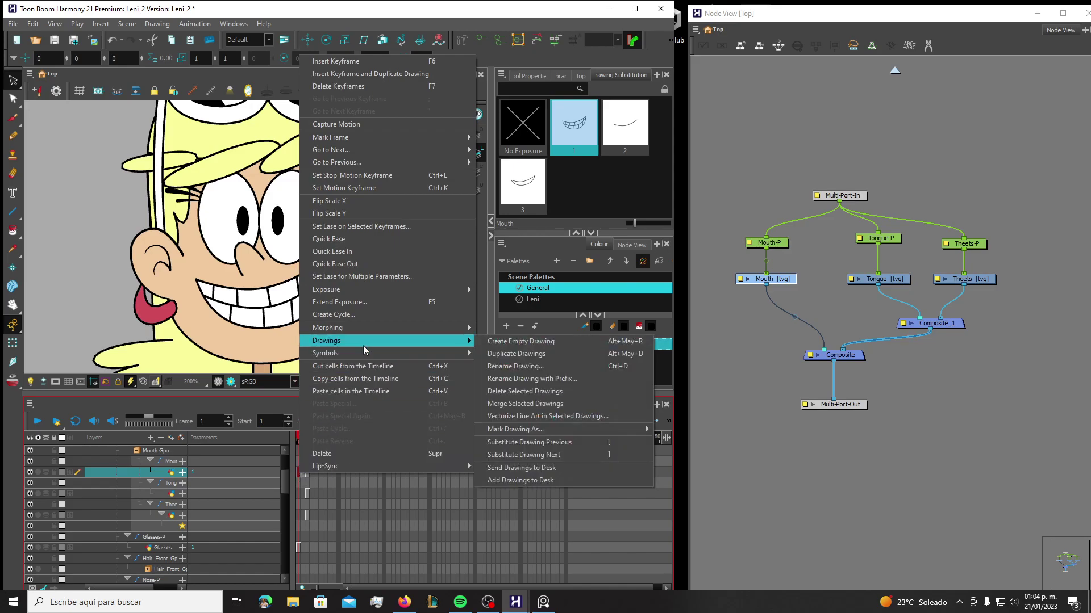
{"action": "left_click", "coordinate": [536, 369]}
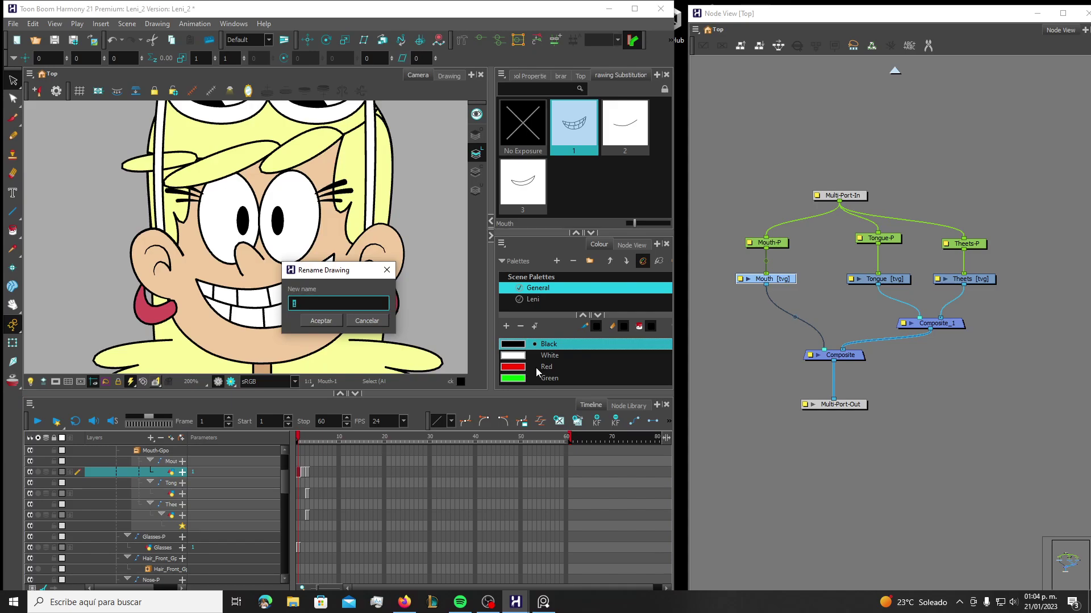
{"action": "type", "text": "Smile"}
{"action": "left_click", "coordinate": [319, 321]}
{"action": "left_click", "coordinate": [528, 206]}
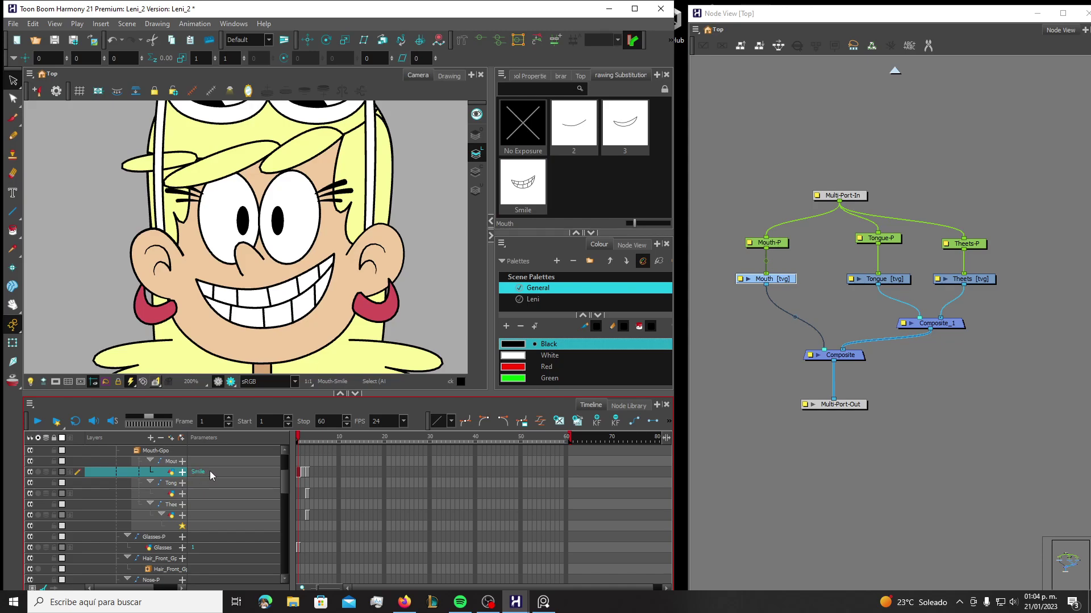
Rename the Mouth layer's closed, single-line drawing at frame 2 as MBP
{"action": "left_click", "coordinate": [303, 472]}
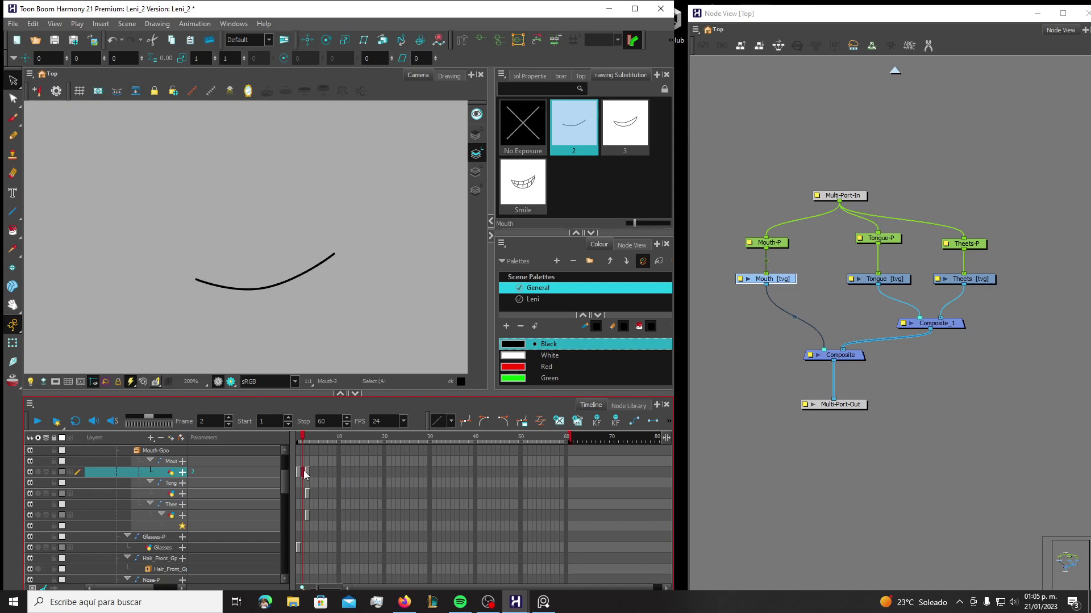
{"action": "double_click", "coordinate": [303, 471]}
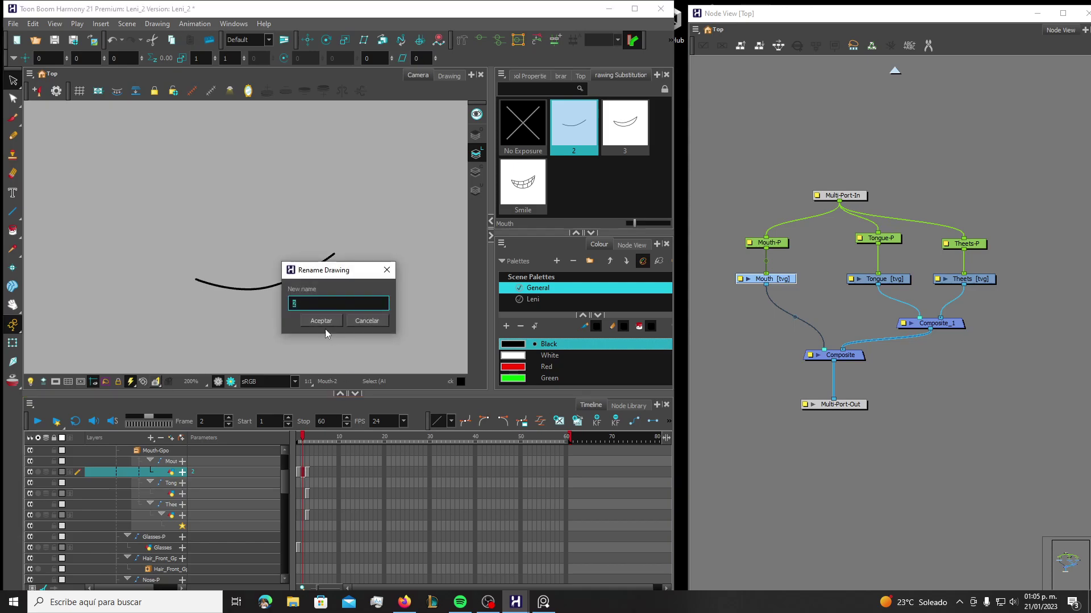
{"action": "type", "text": "MBP"}
{"action": "left_click", "coordinate": [321, 321]}
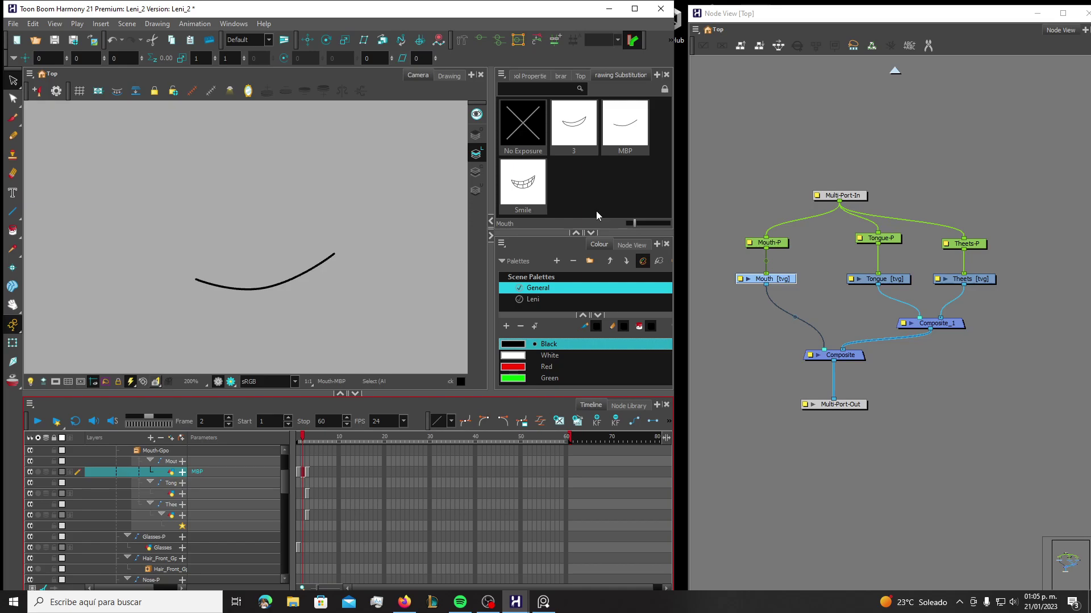
Rename the Mouth layer's open crescent drawing at frame 3 as AEI
{"action": "left_click", "coordinate": [585, 145]}
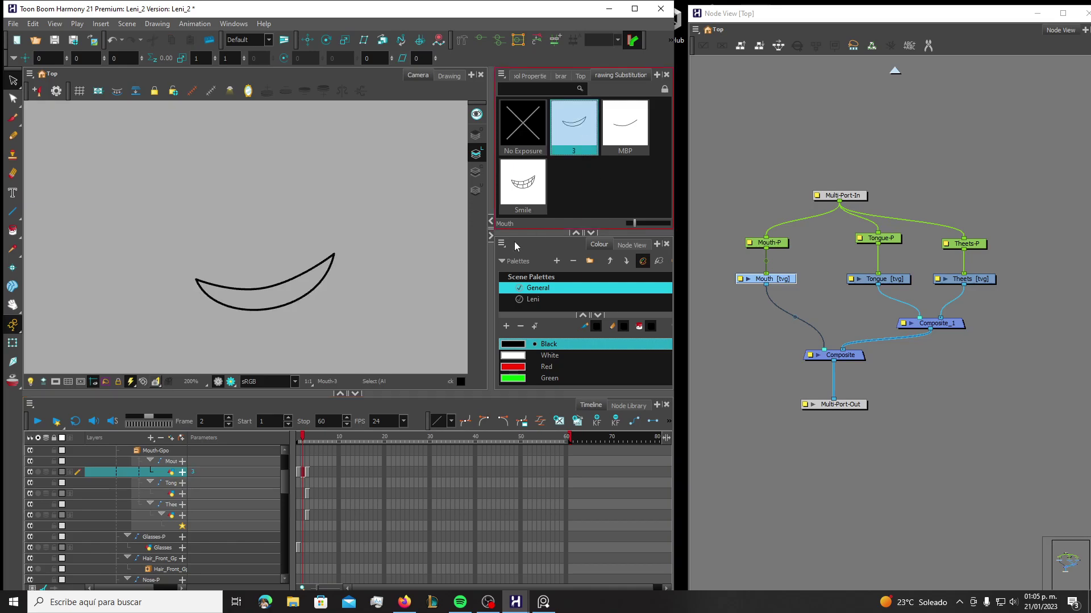
{"action": "left_click", "coordinate": [306, 471]}
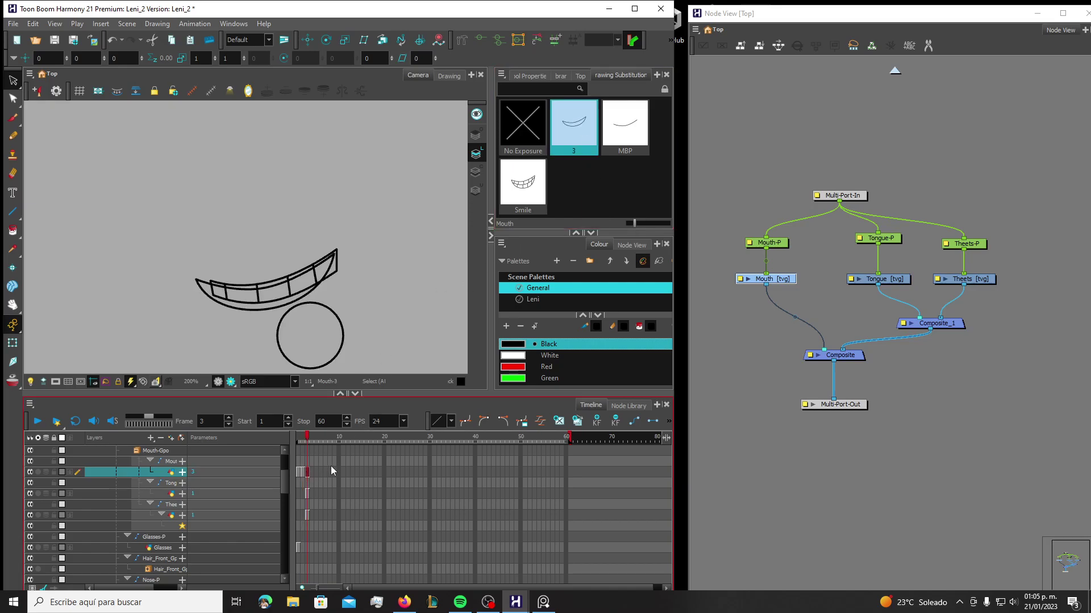
{"action": "key", "text": "ctrl+d"}
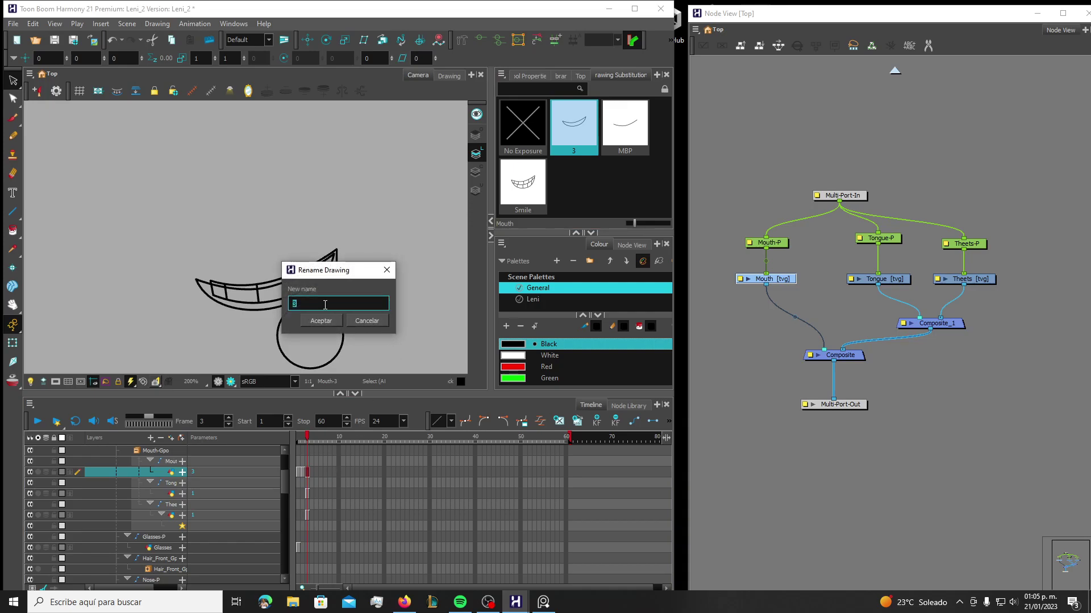
{"action": "type", "text": "AEI"}
{"action": "left_click", "coordinate": [326, 318]}
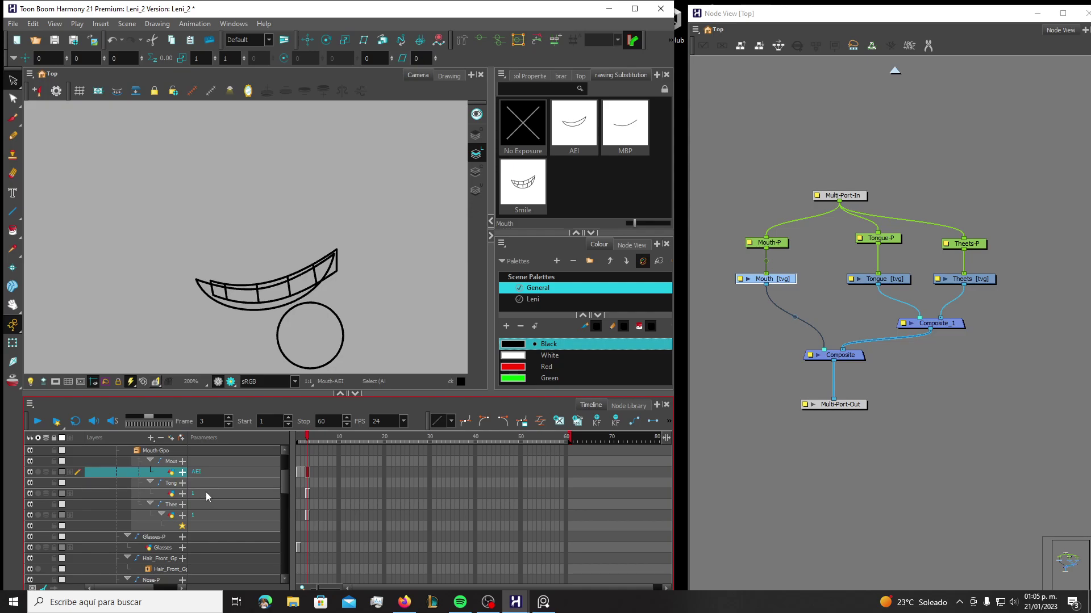
Rename the Theets layer's drawing at frame 3 as AEI to match the mouth drawing
{"action": "left_click", "coordinate": [169, 498]}
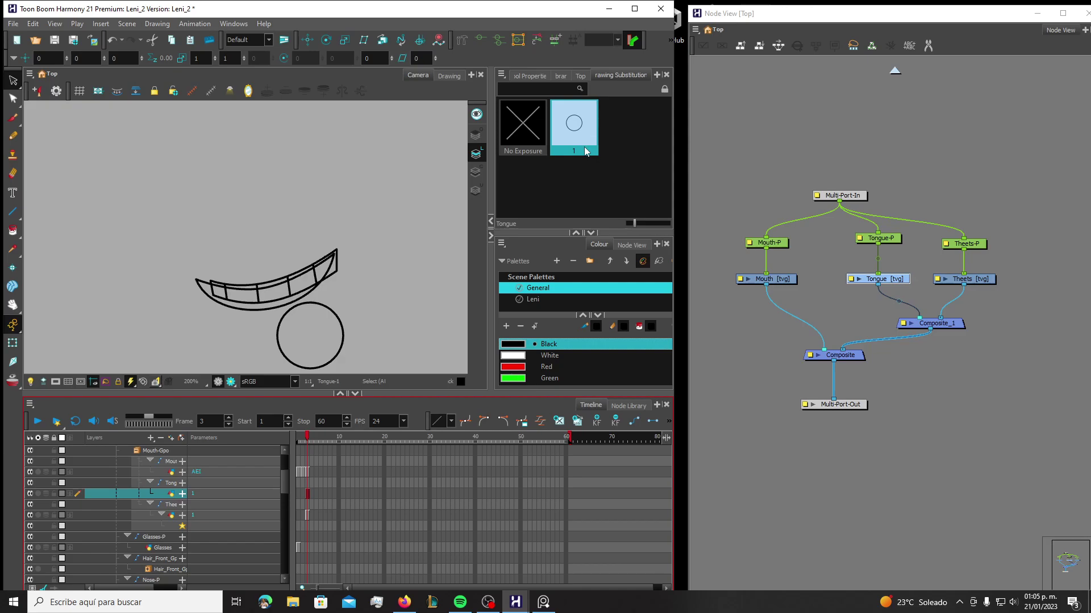
{"action": "left_click", "coordinate": [171, 515]}
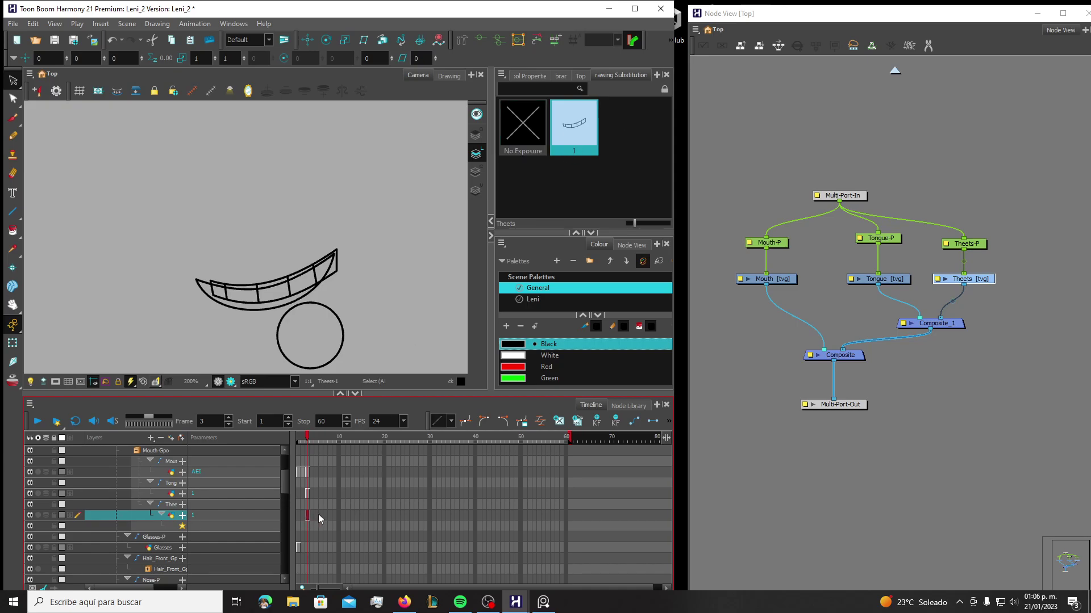
{"action": "key", "text": "ctrl+d"}
{"action": "type", "text": "AE"}
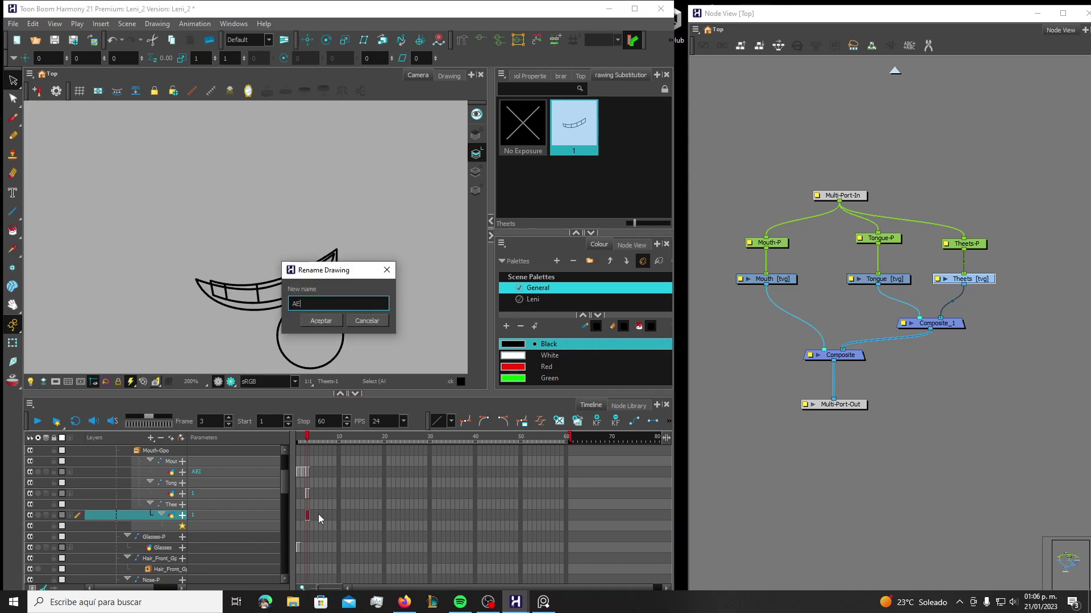
{"action": "type", "text": "I"}
{"action": "key", "text": "Return"}
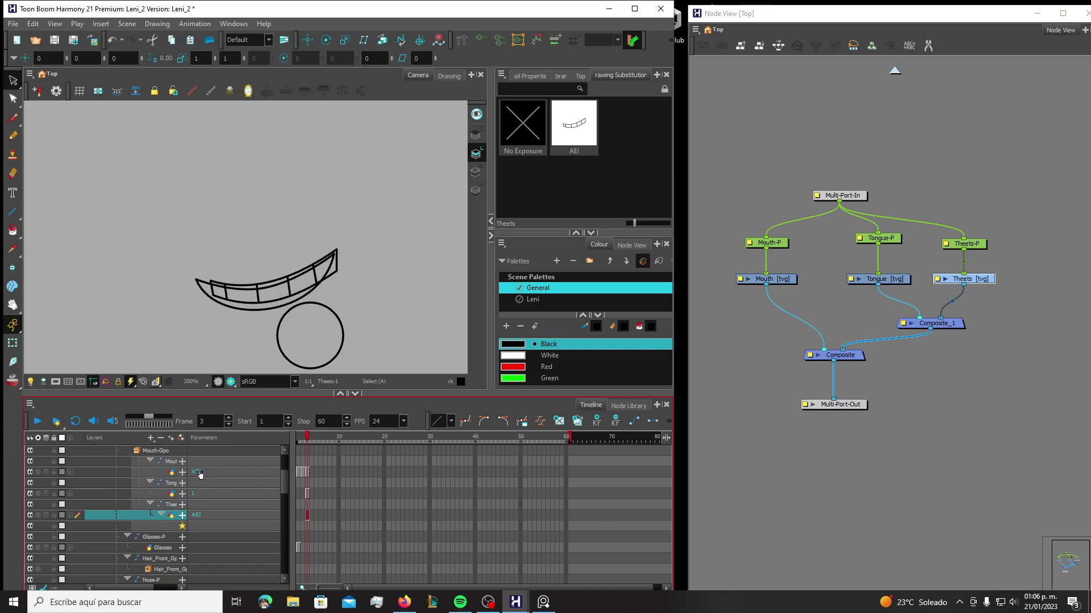
Rename the Tongue layer's circle drawing at frame 3 as AEI
{"action": "left_click", "coordinate": [308, 494]}
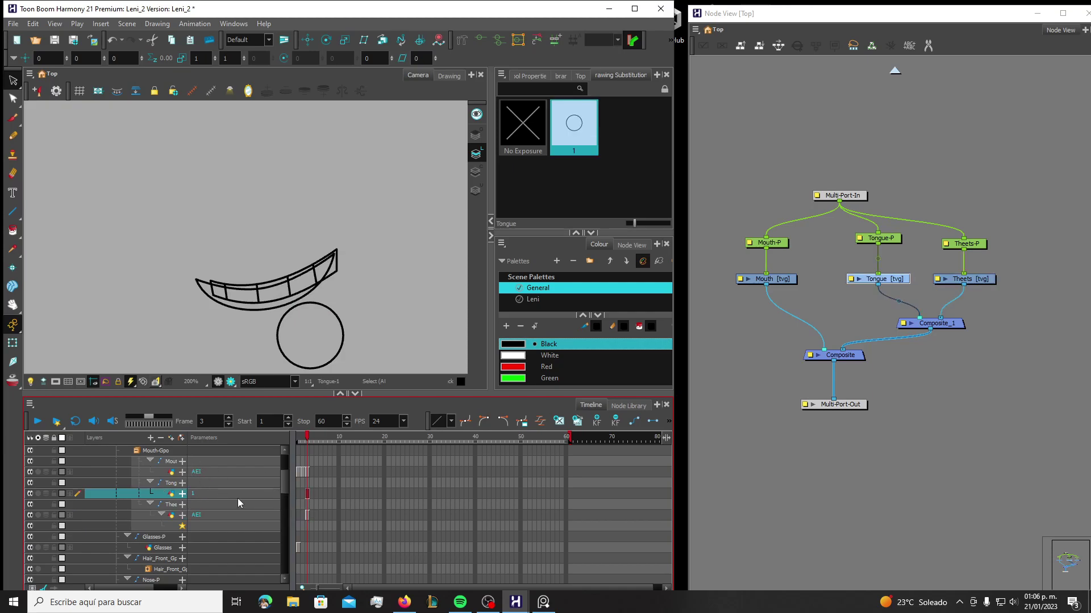
{"action": "right_click", "coordinate": [308, 494]}
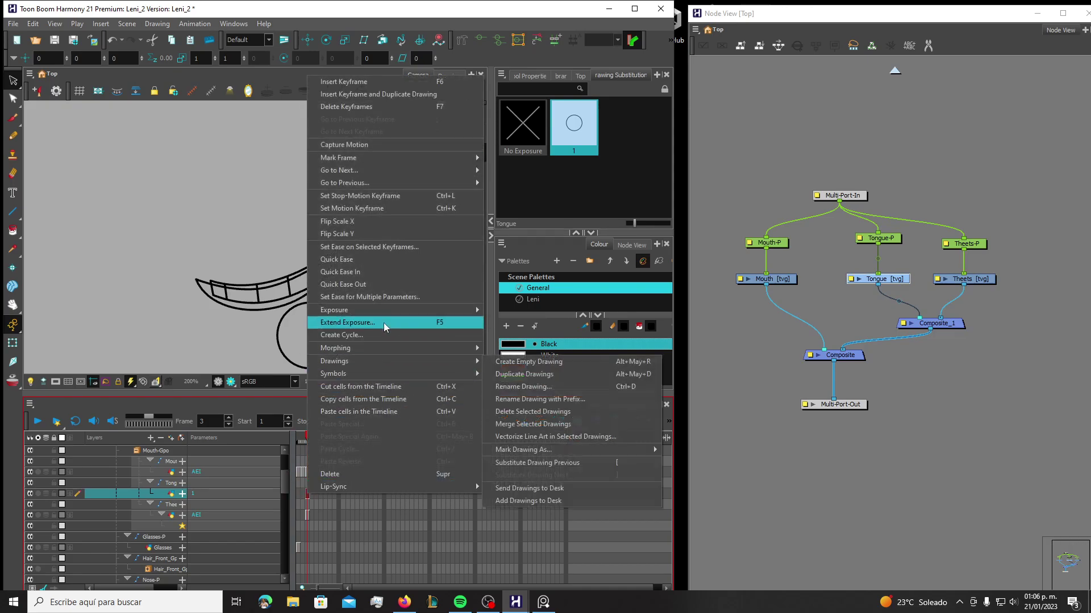
{"action": "mouse_move", "coordinate": [400, 361]}
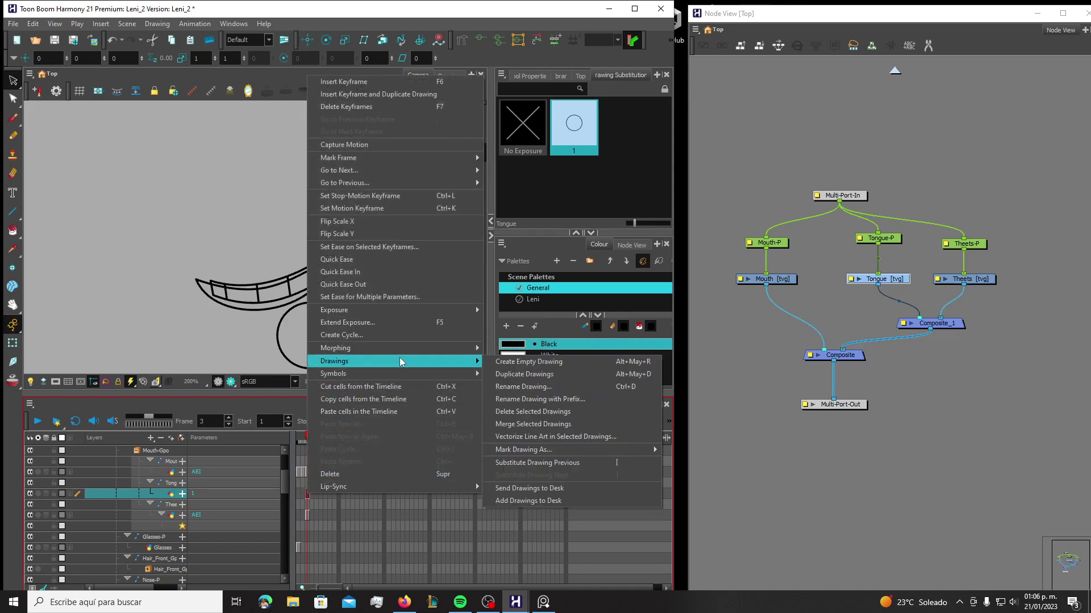
{"action": "left_click", "coordinate": [548, 386]}
{"action": "type", "text": "AEI"}
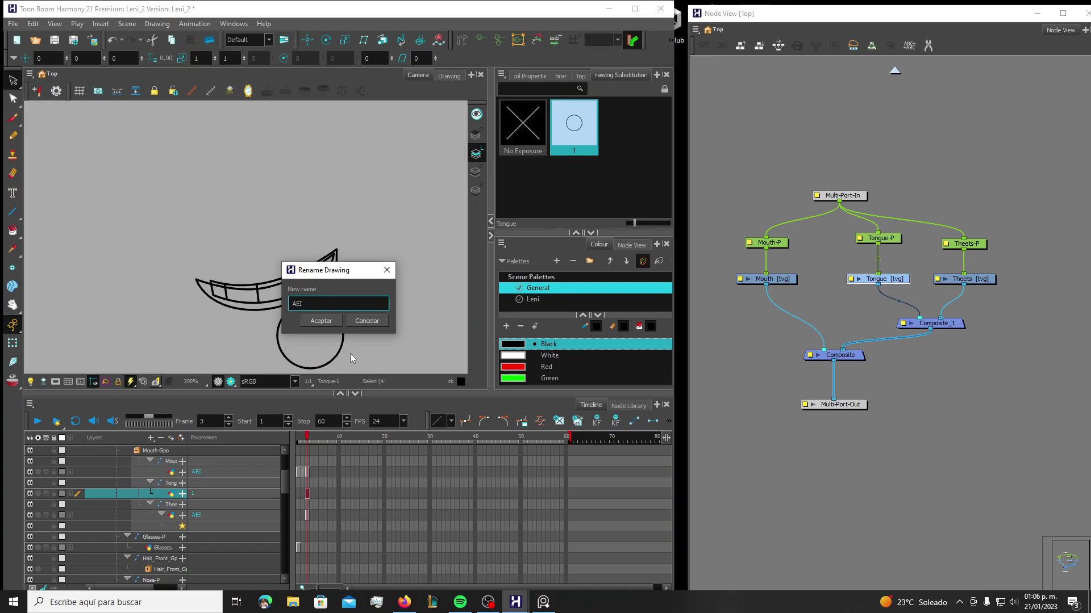
{"action": "left_click", "coordinate": [321, 320]}
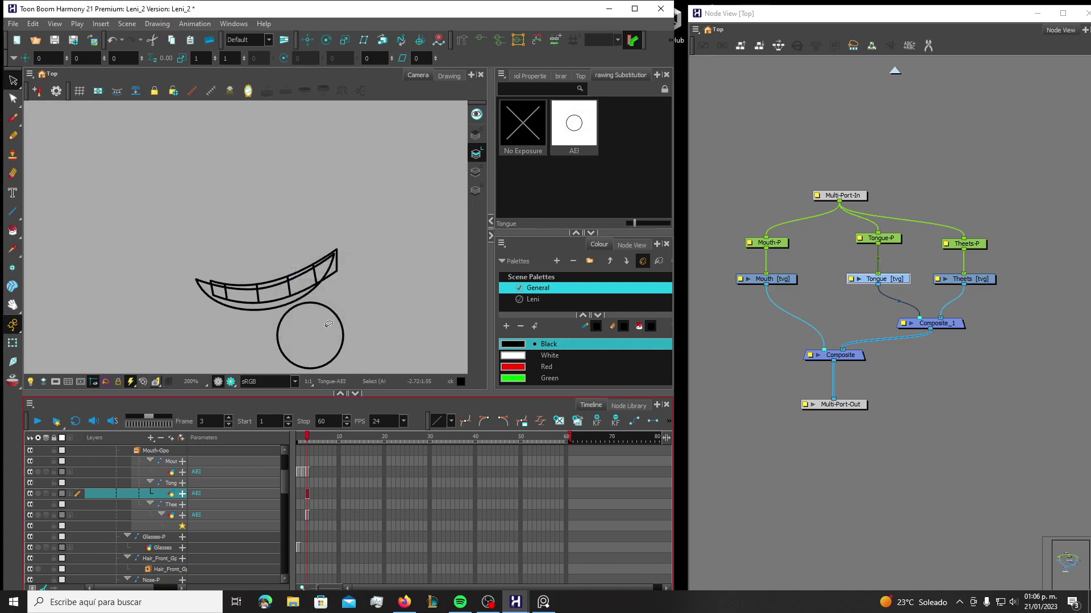
Try exposing the AEI mouth drawing at frame 10, clear that exposure and return to frame 1
{"action": "left_click", "coordinate": [339, 471]}
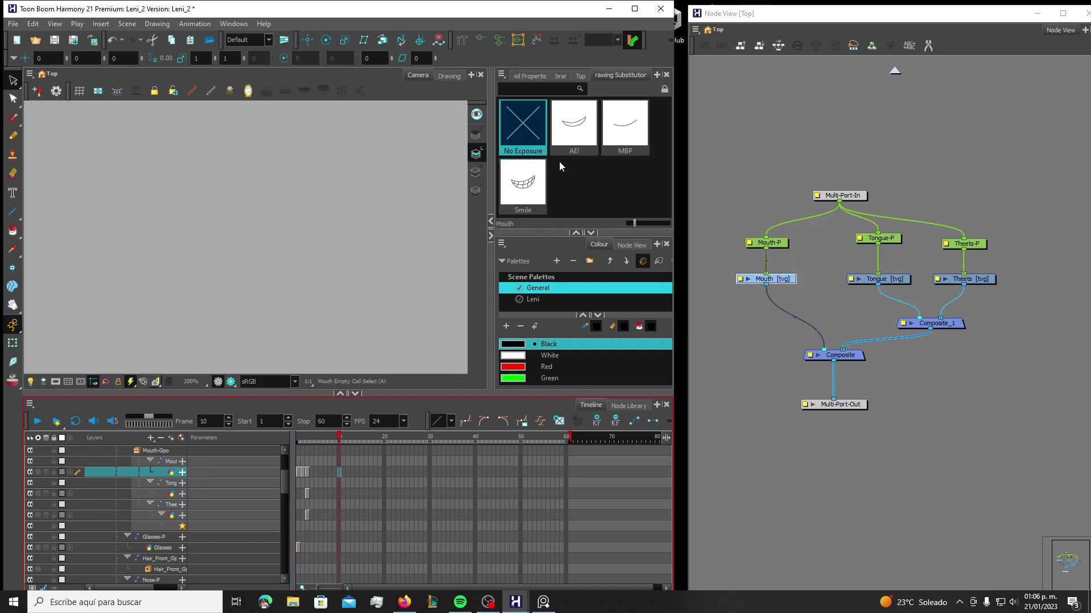
{"action": "left_click", "coordinate": [578, 135]}
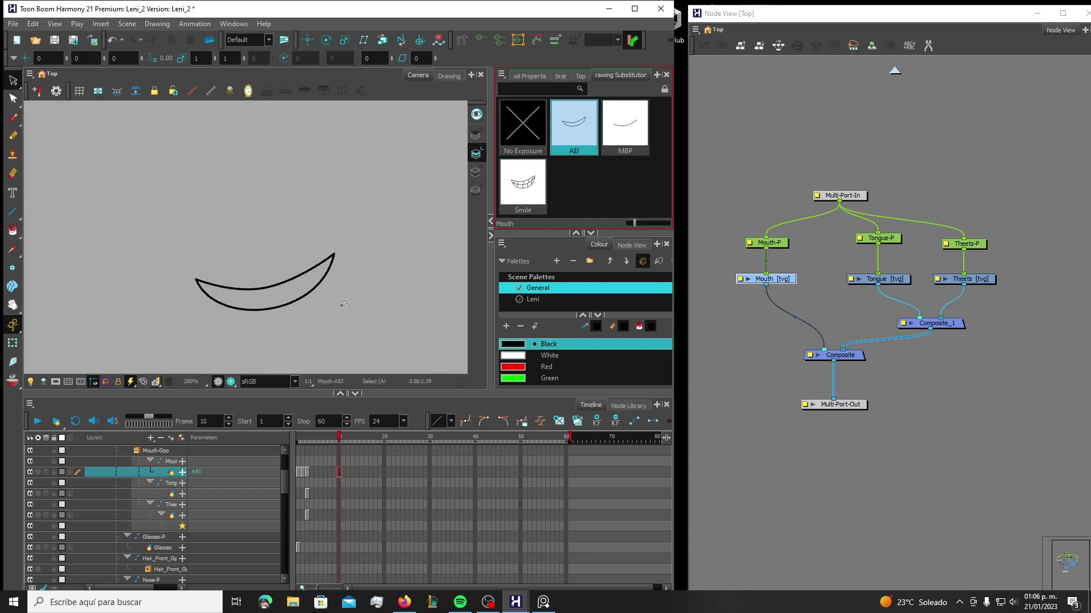
{"action": "left_click", "coordinate": [540, 137]}
{"action": "key", "text": "shift+comma"}
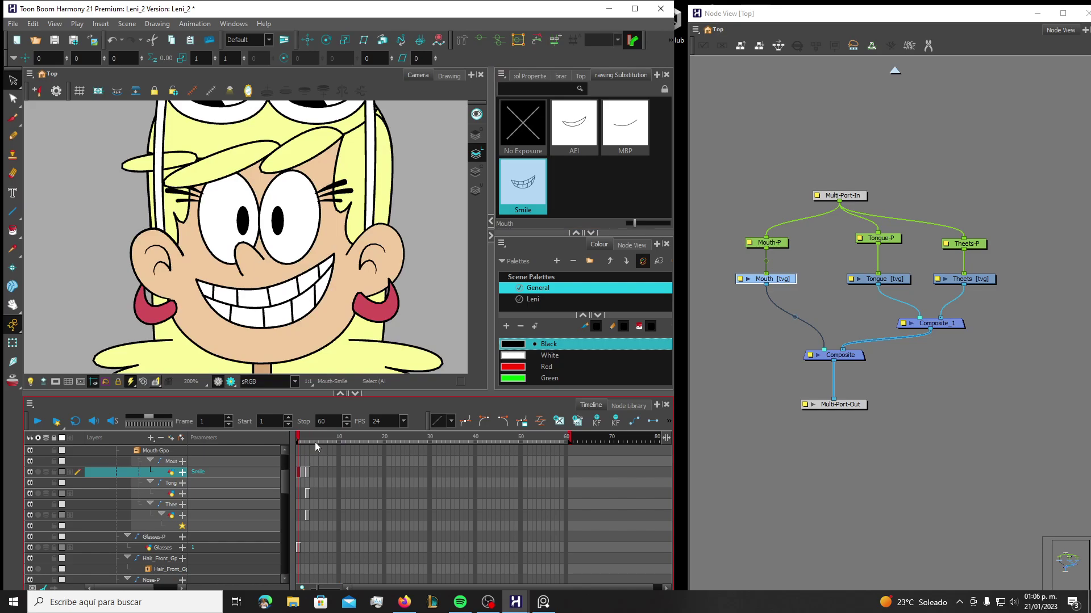
Leave the mouth group to view its node within the Head backdrop and re-enter Mouth-Gpo
{"action": "left_click", "coordinate": [307, 494]}
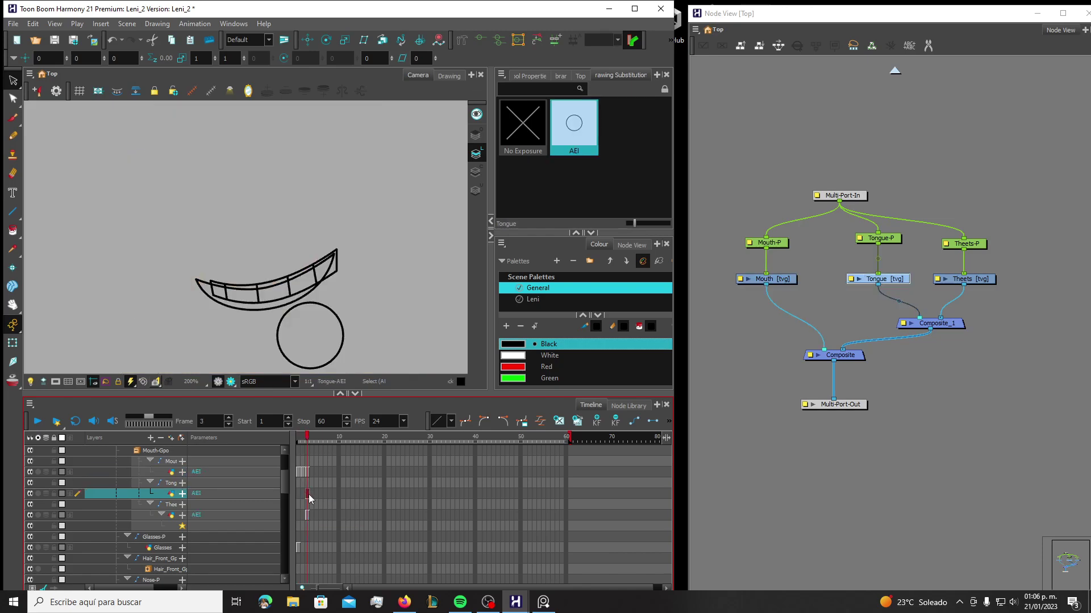
{"action": "right_click", "coordinate": [115, 494]}
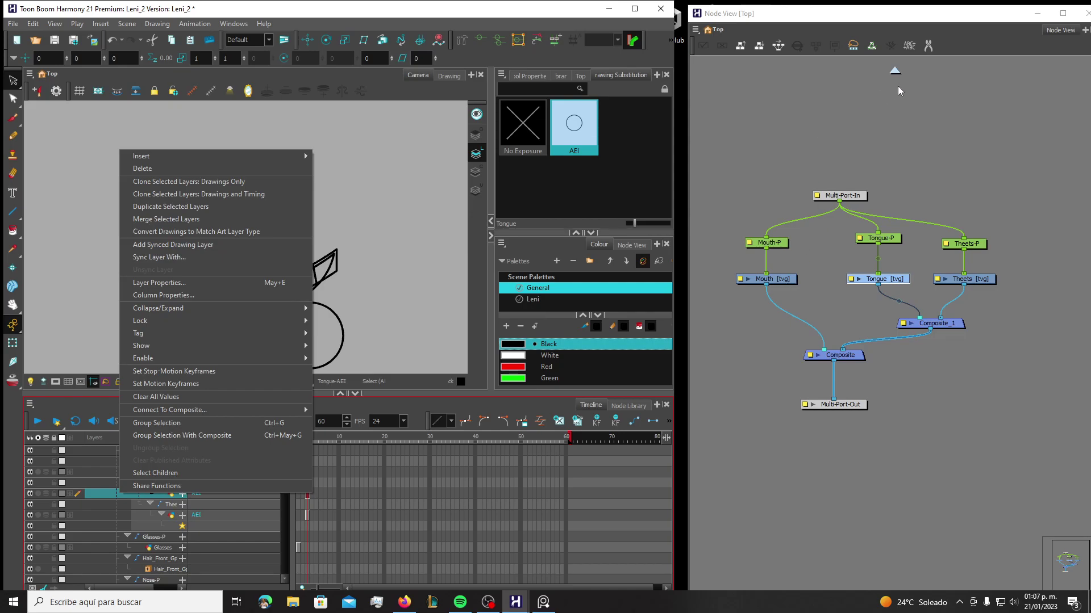
{"action": "left_click", "coordinate": [895, 70]}
{"action": "left_click", "coordinate": [891, 73]}
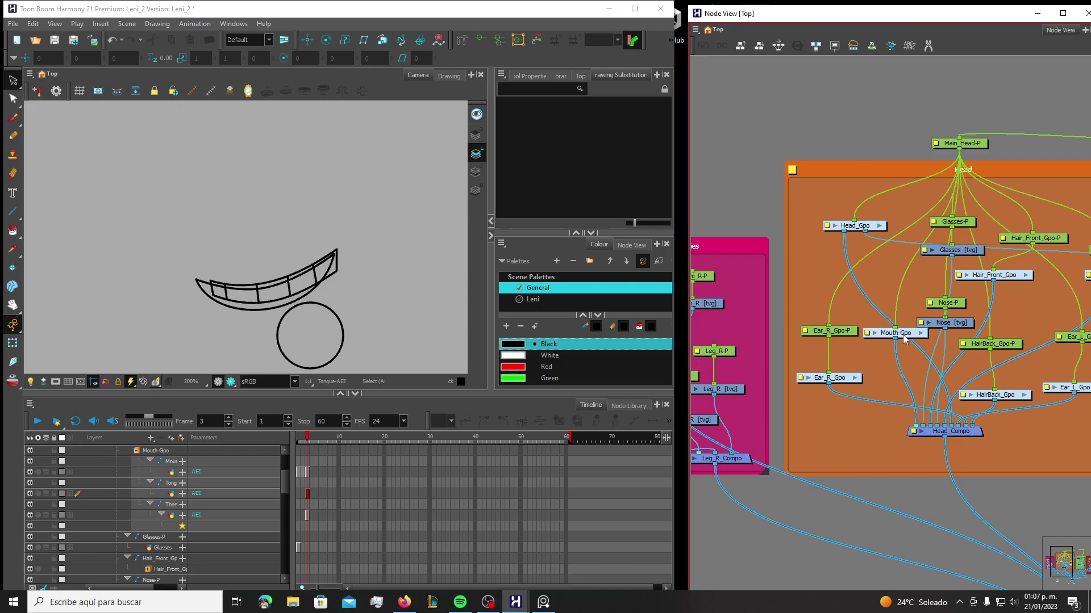
{"action": "left_click", "coordinate": [921, 334]}
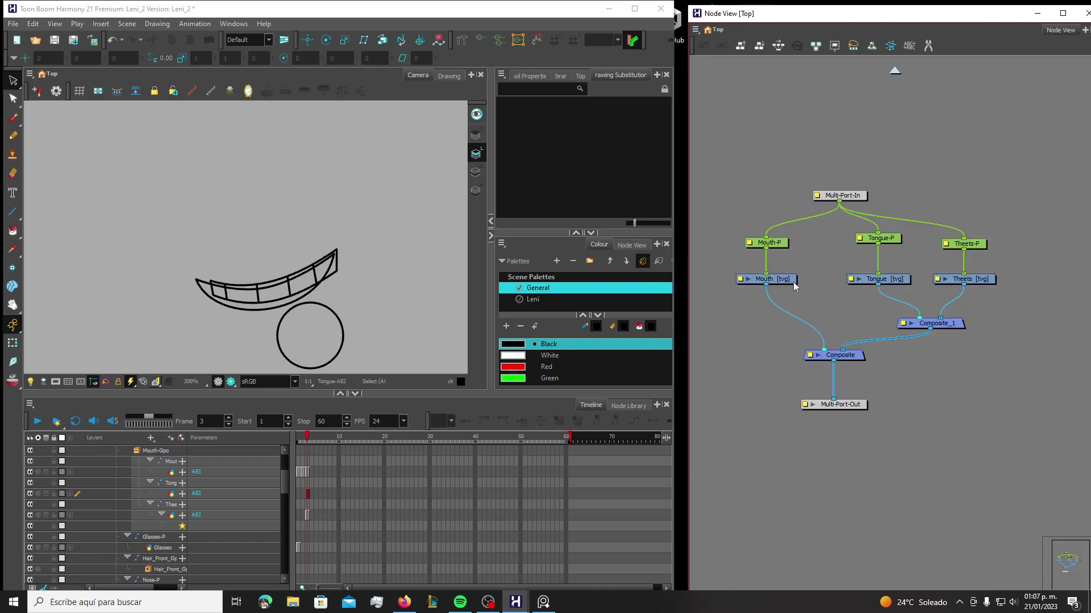
Sync the Tongue layer with Mouth-Gpo/Mouth as its parent drawing layer
{"action": "left_click", "coordinate": [305, 514]}
{"action": "left_click", "coordinate": [125, 493]}
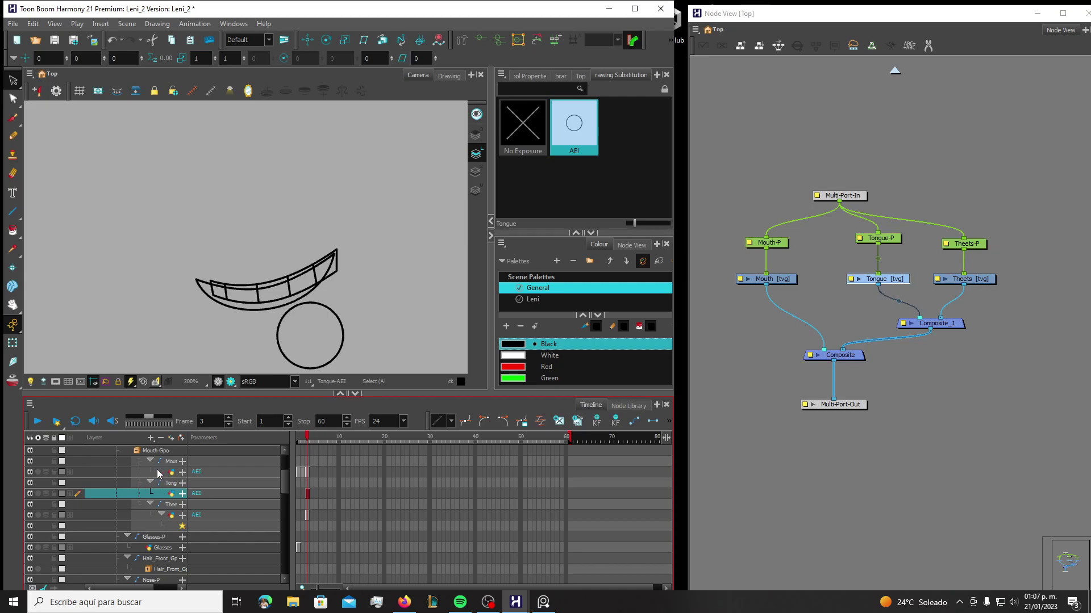
{"action": "right_click", "coordinate": [125, 494]}
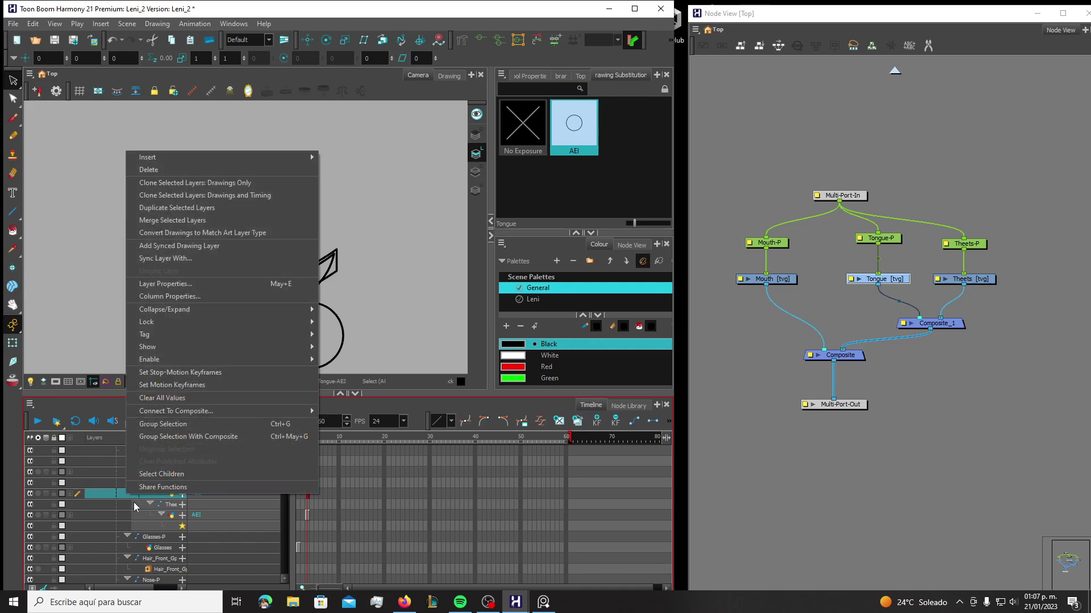
{"action": "left_click", "coordinate": [192, 259]}
{"action": "left_click", "coordinate": [624, 291]}
{"action": "scroll", "coordinate": [617, 366], "scroll_direction": "down", "scroll_amount": 5}
{"action": "scroll", "coordinate": [617, 366], "scroll_direction": "down", "scroll_amount": 4}
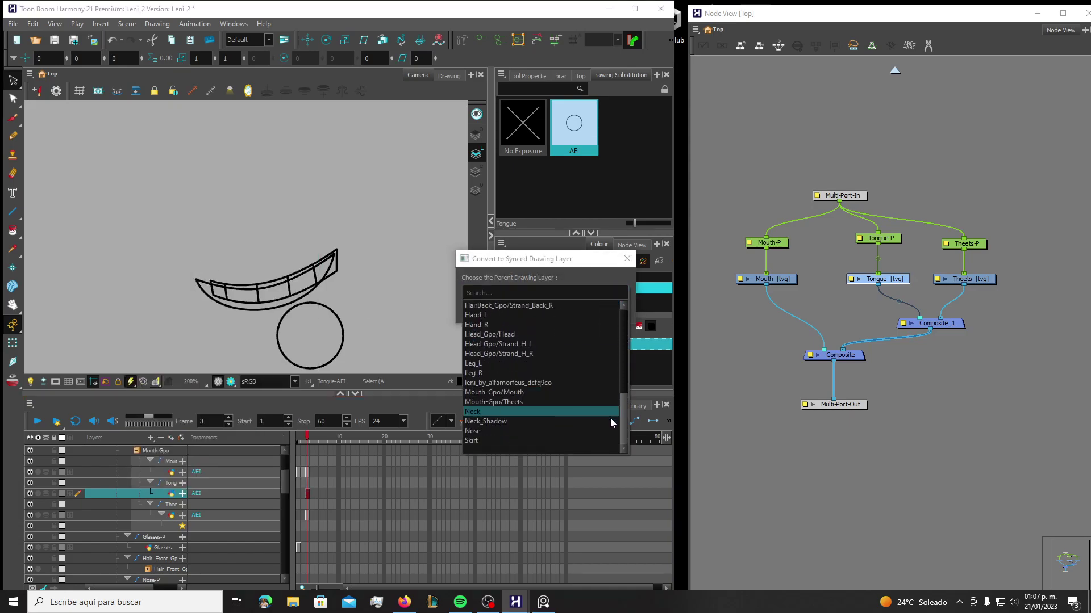
{"action": "left_click", "coordinate": [519, 393]}
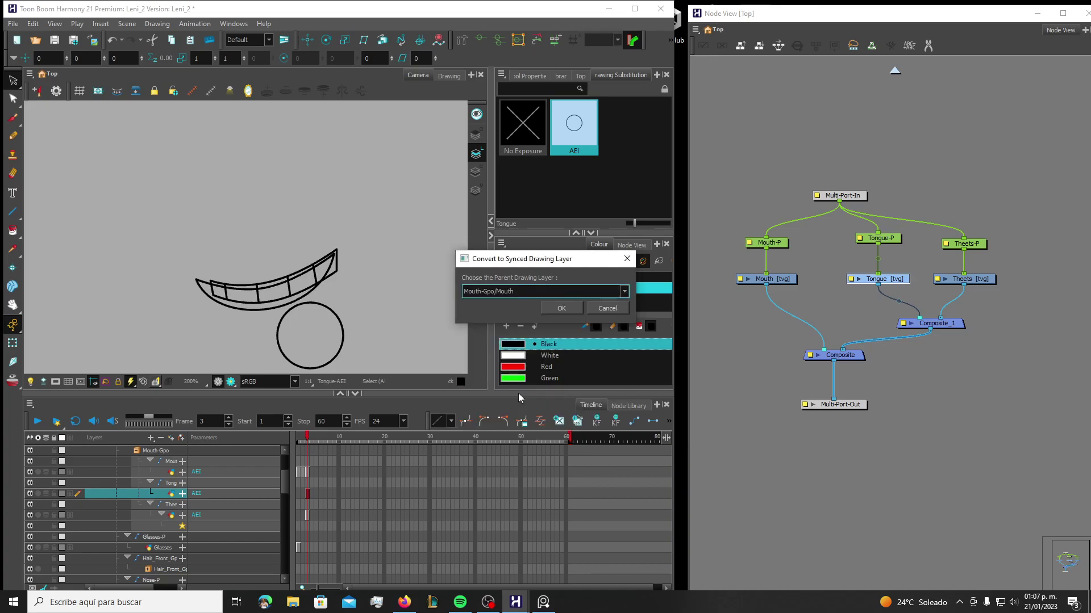
{"action": "left_click", "coordinate": [563, 309]}
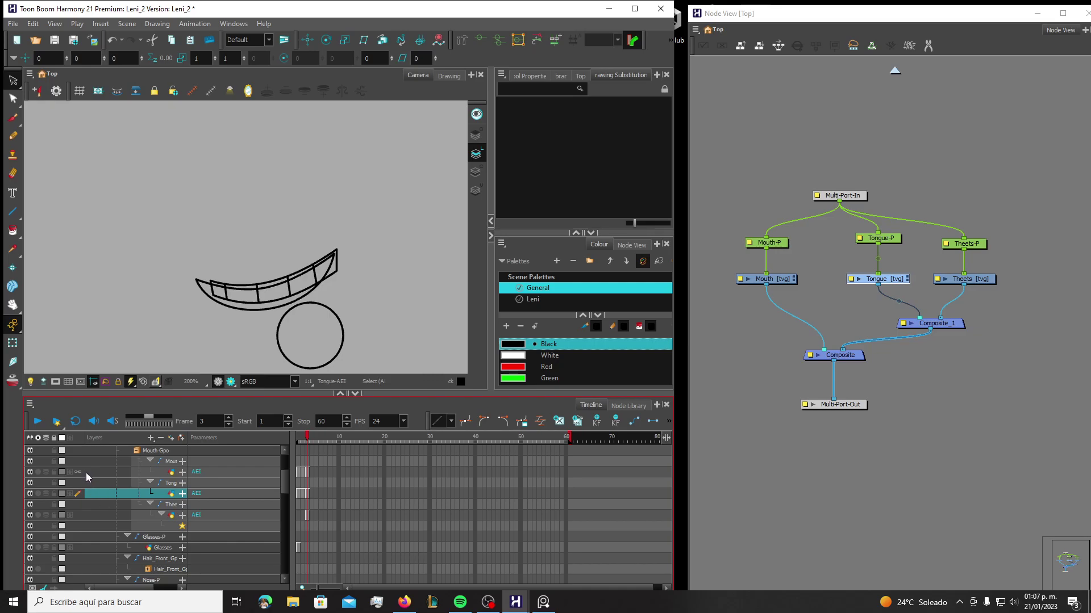
Convert the Theets layer to a synced drawing layer with Mouth-Gpo/Mouth as its parent
{"action": "left_click", "coordinate": [93, 515]}
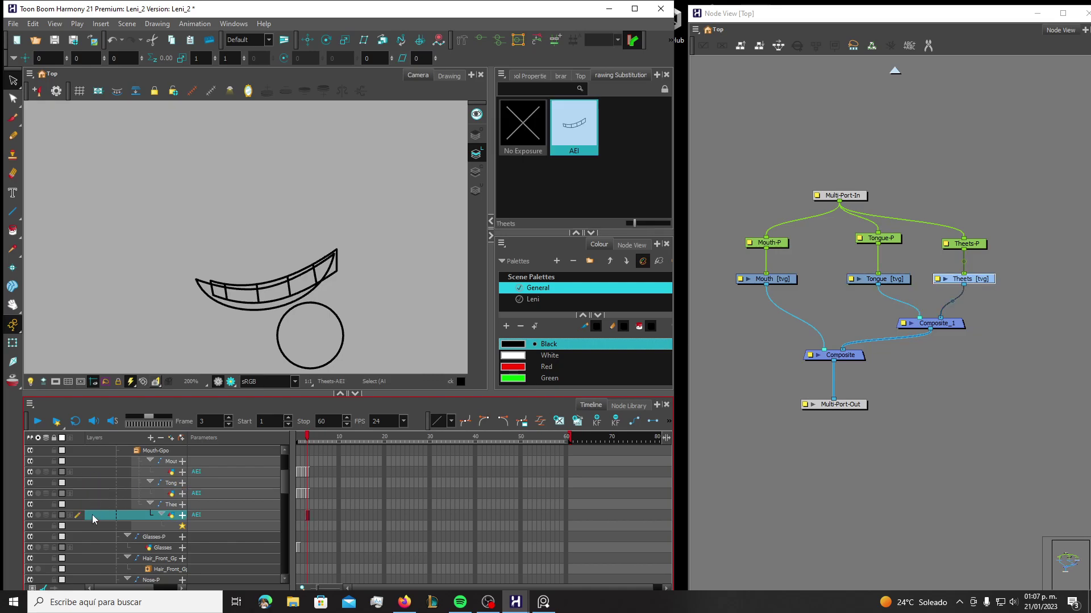
{"action": "right_click", "coordinate": [94, 514]}
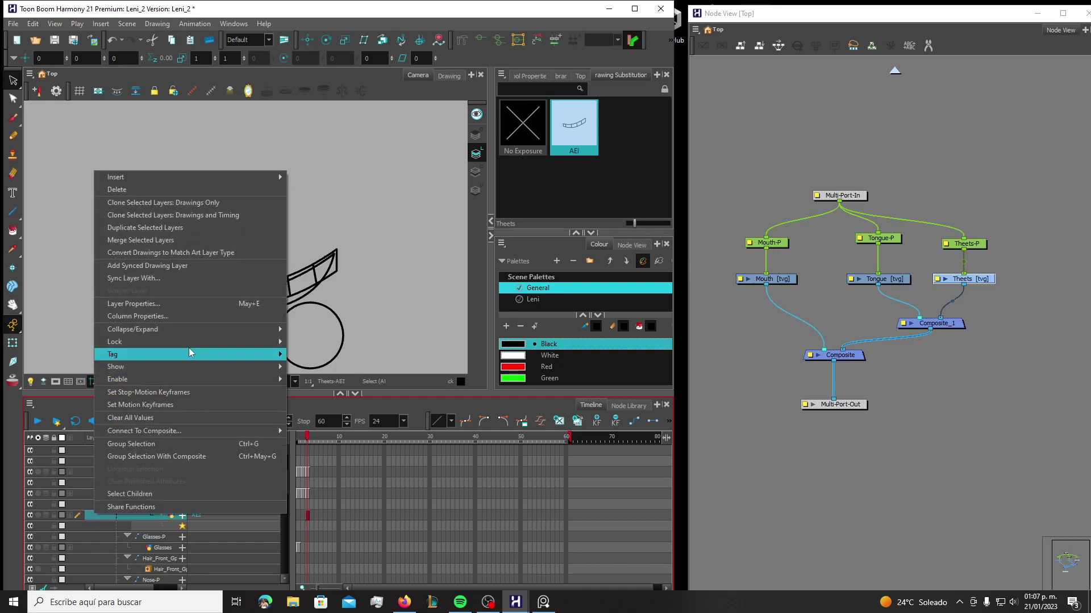
{"action": "left_click", "coordinate": [159, 278]}
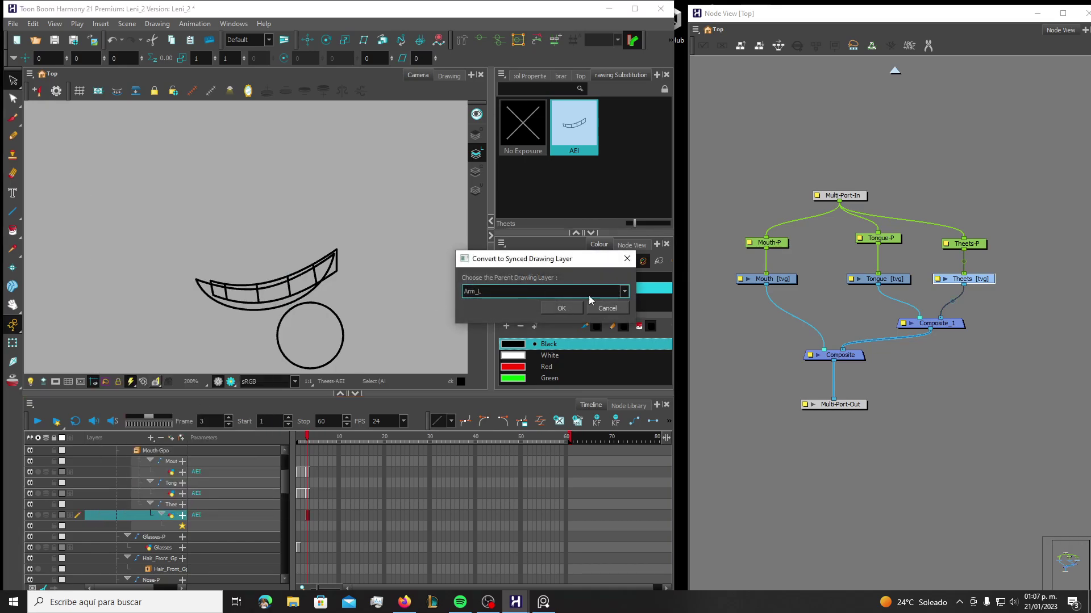
{"action": "left_click", "coordinate": [588, 295]}
{"action": "scroll", "coordinate": [622, 325], "scroll_direction": "down", "scroll_amount": 6}
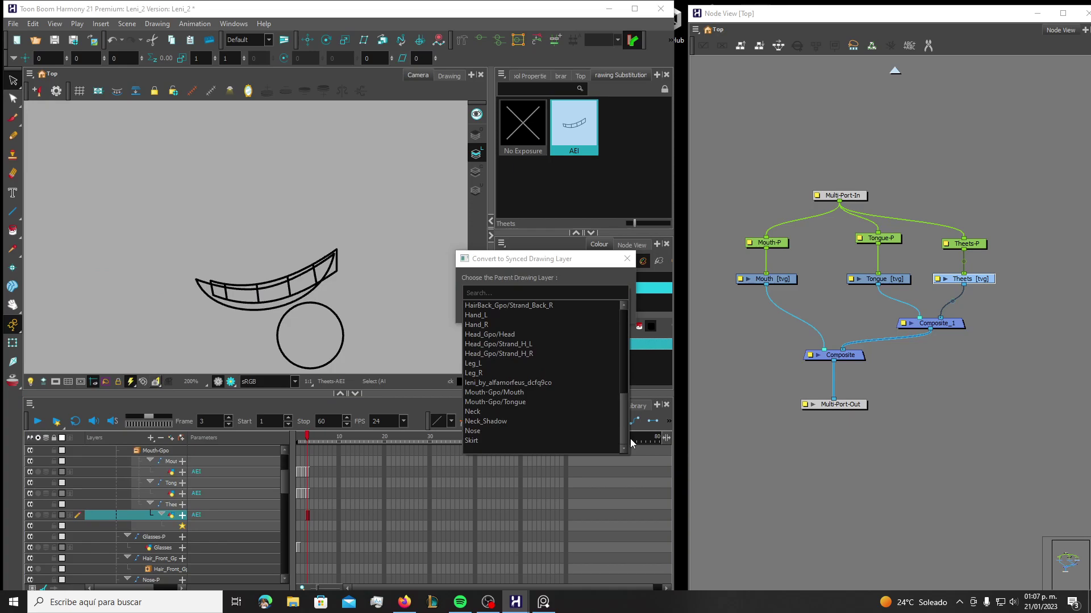
{"action": "left_click", "coordinate": [521, 393]}
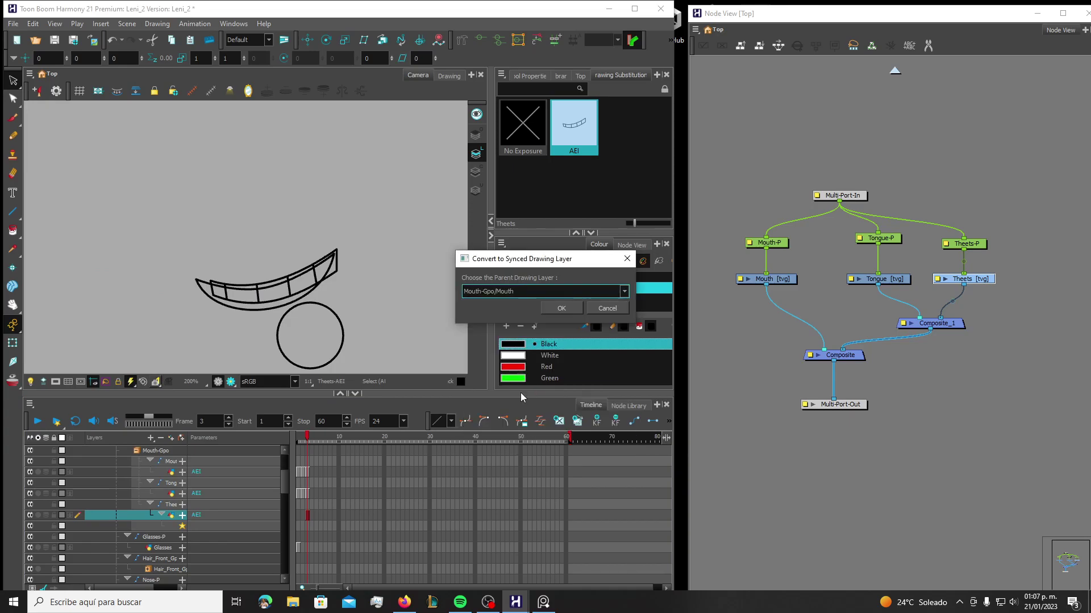
{"action": "left_click", "coordinate": [561, 309]}
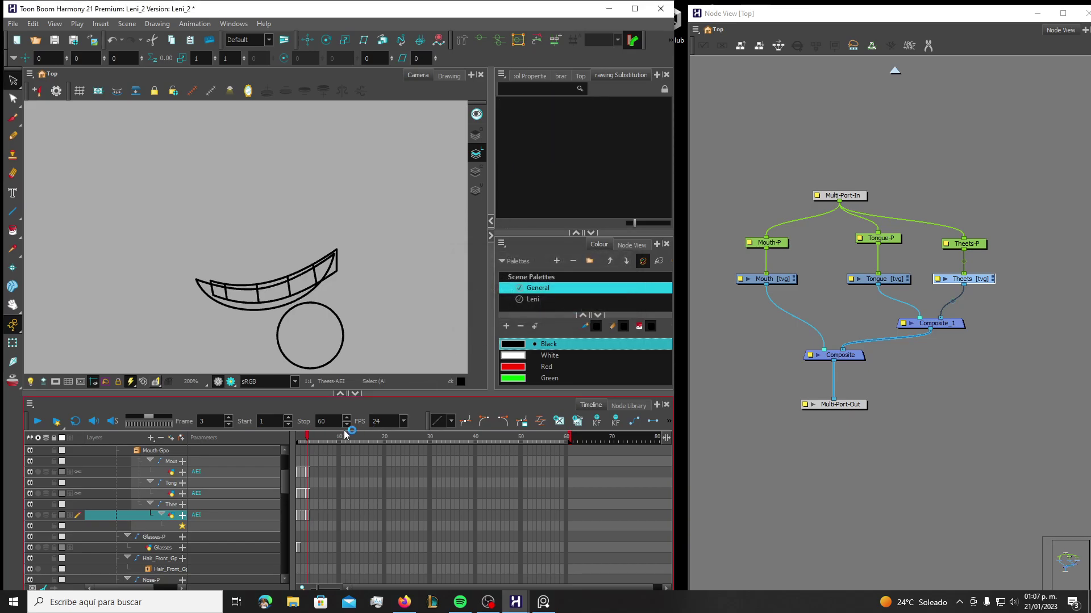
Test the sync at frame 10 by substituting the AEI, MBP and Smile drawings on the Mouth layer, ending with no exposure
{"action": "left_click", "coordinate": [341, 437]}
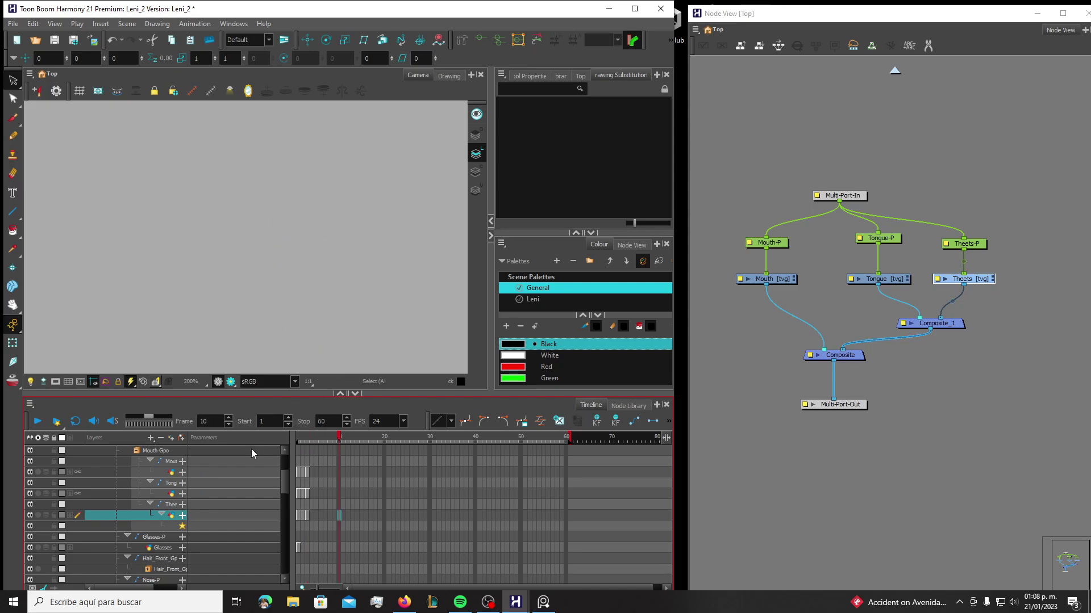
{"action": "left_click", "coordinate": [159, 472]}
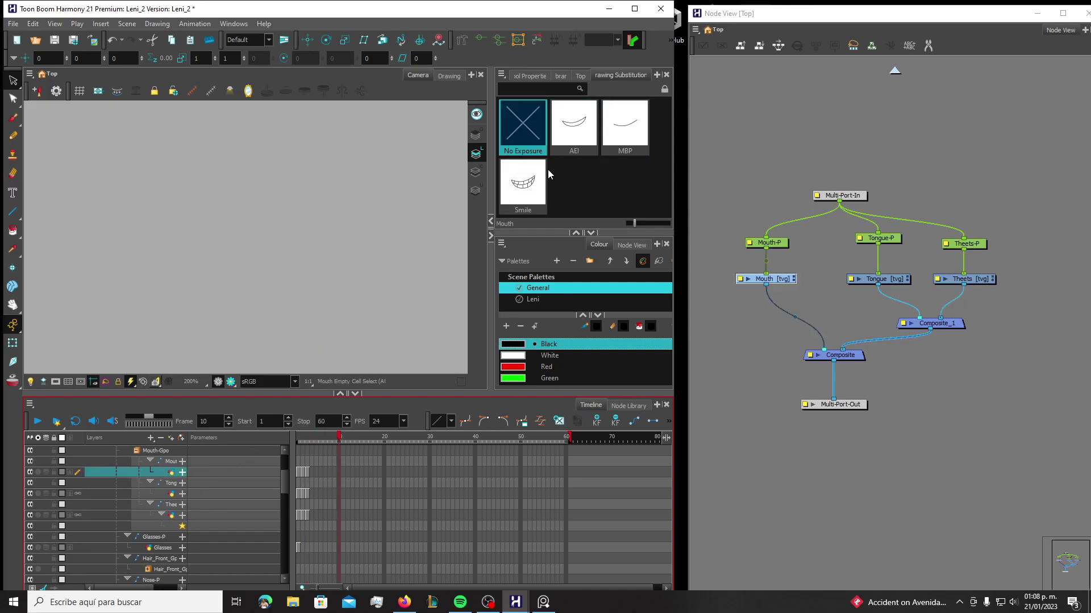
{"action": "left_click", "coordinate": [583, 130]}
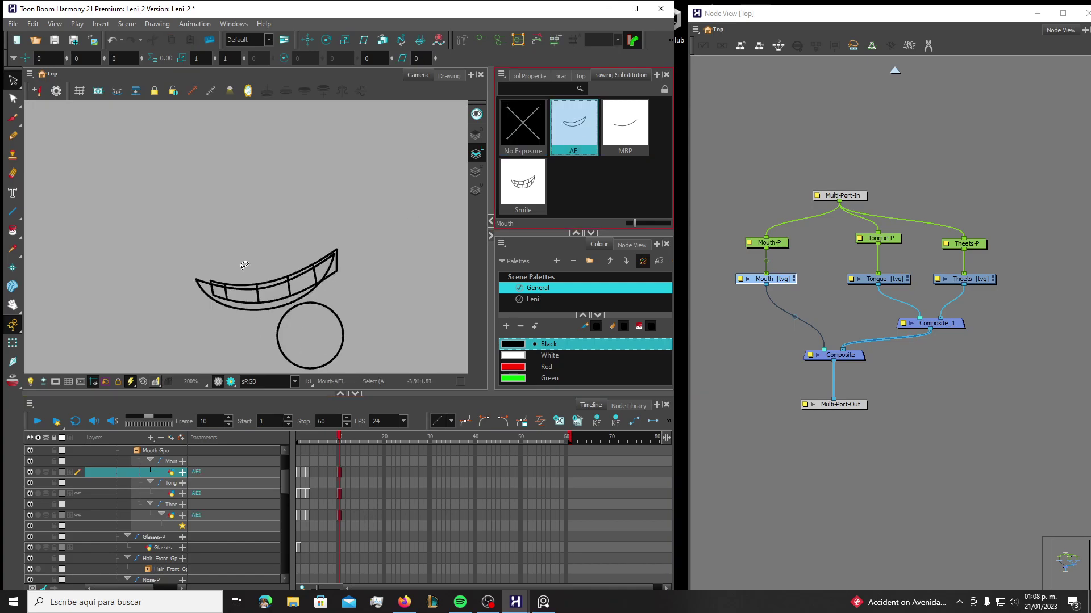
{"action": "left_click", "coordinate": [625, 125]}
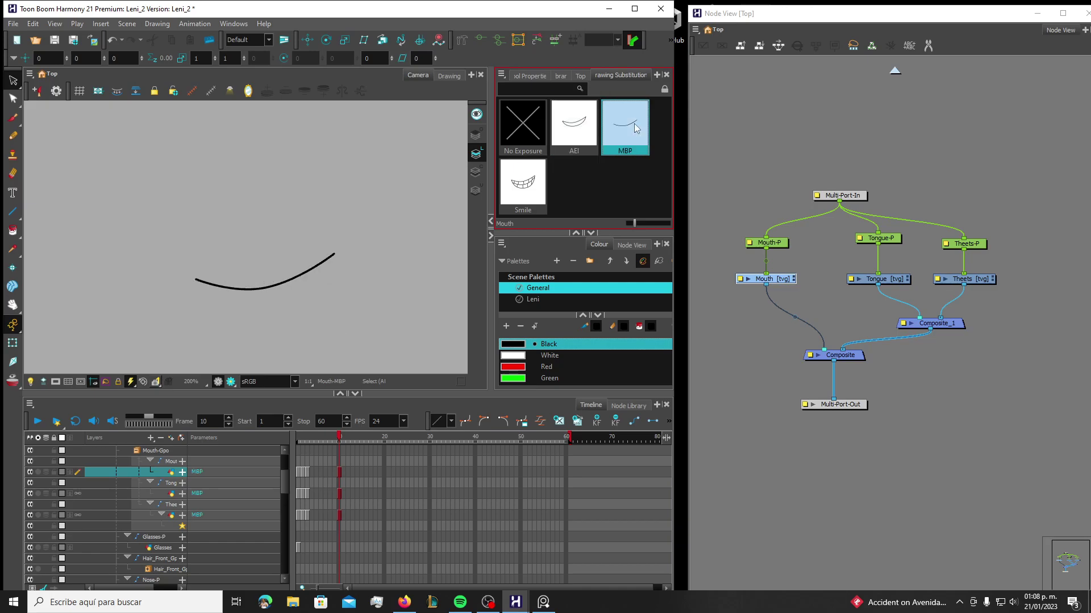
{"action": "left_click", "coordinate": [521, 187]}
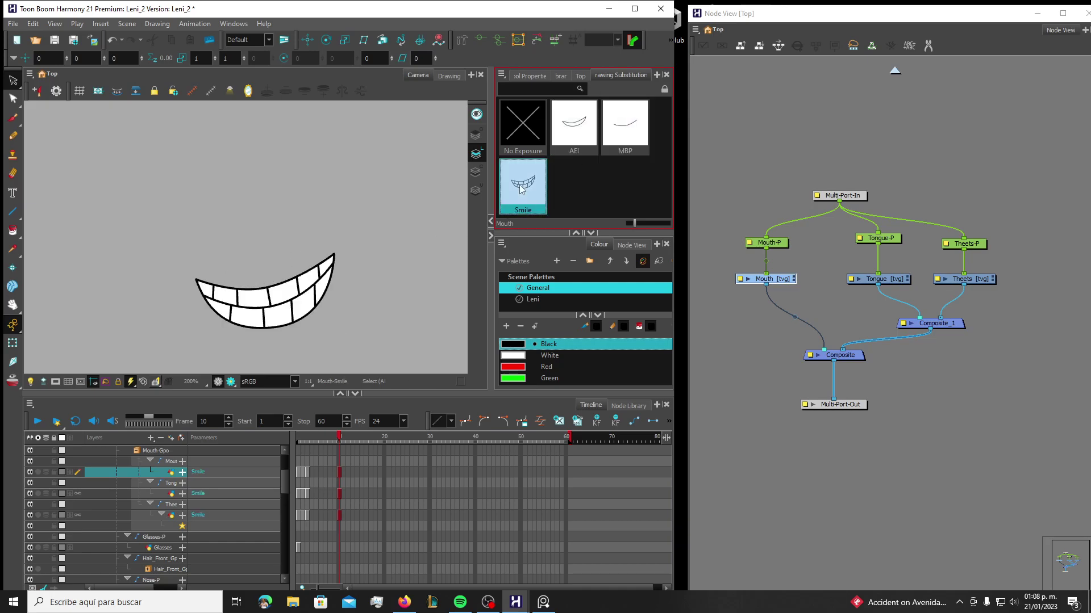
{"action": "left_click", "coordinate": [577, 129]}
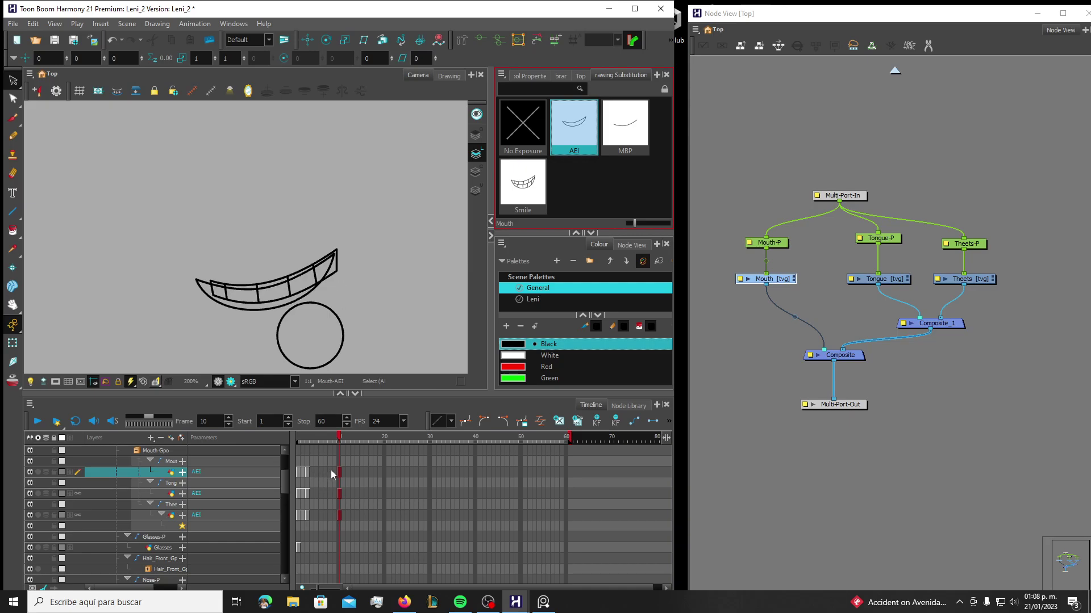
{"action": "left_click", "coordinate": [510, 138]}
Look up the Create Empty Drawing command for the unexposed frame 4 of the Mouth layer
{"action": "left_click", "coordinate": [312, 471]}
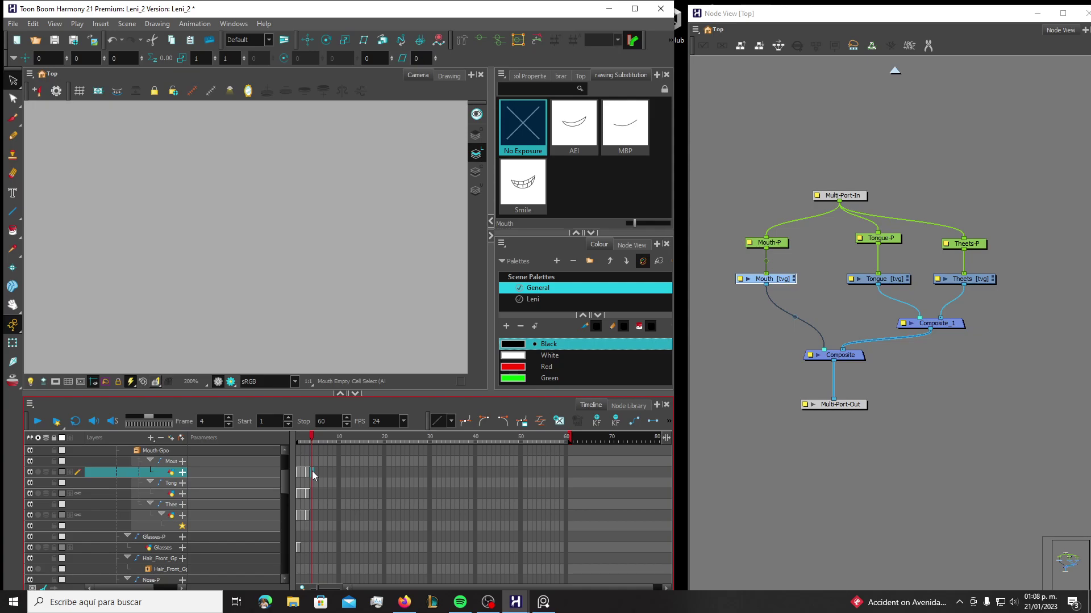
{"action": "right_click", "coordinate": [312, 472]}
{"action": "mouse_move", "coordinate": [431, 292]}
{"action": "mouse_move", "coordinate": [421, 339]}
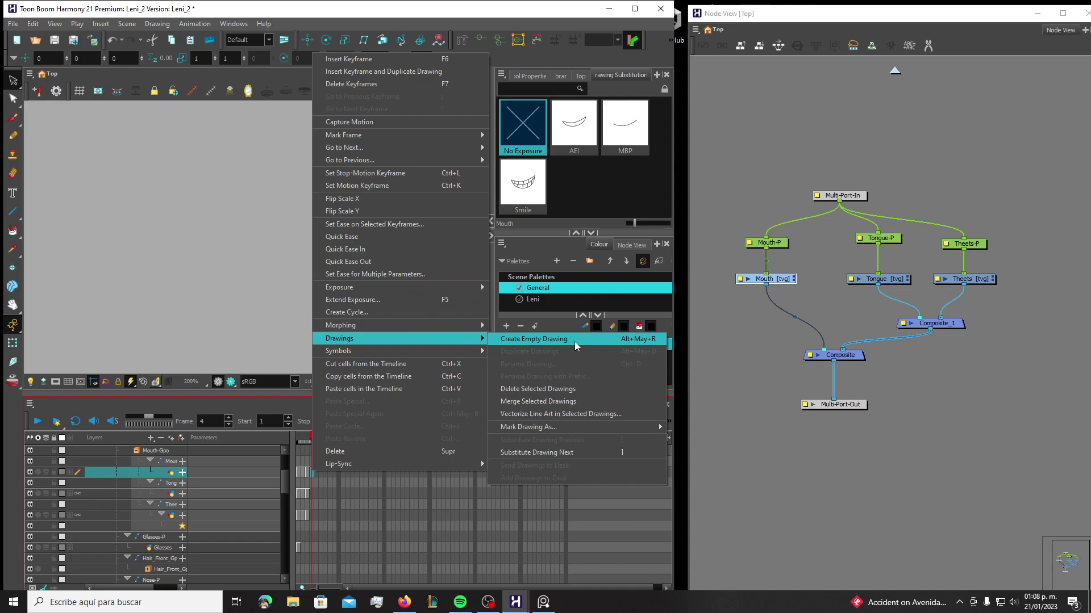
{"action": "left_click", "coordinate": [329, 491]}
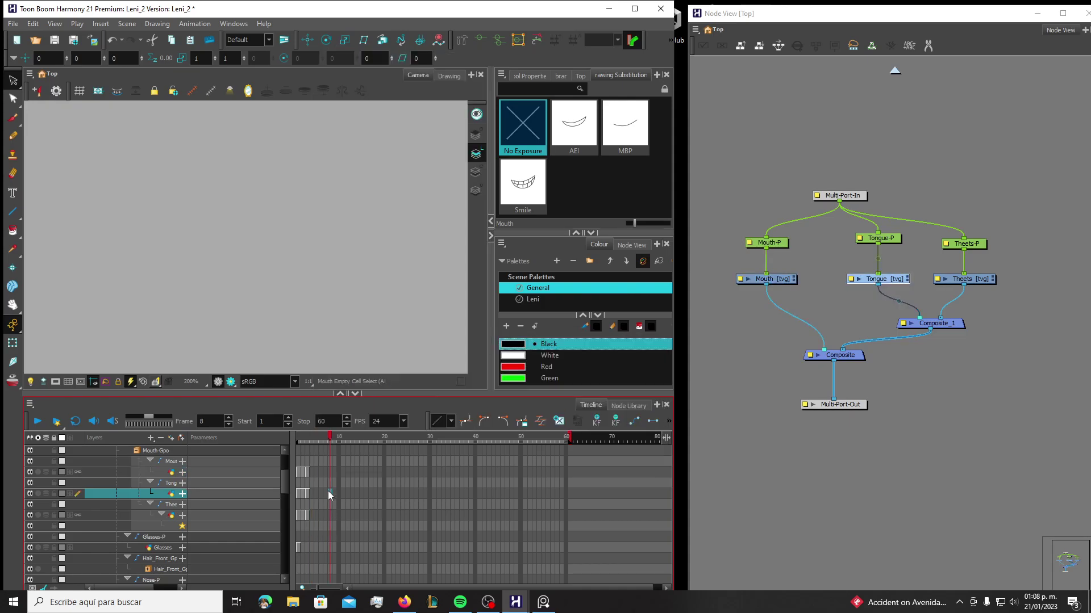
Try extending the AEI exposure to frame 4 of the Mouth layer, look up Duplicate Drawings and clear that exposure
{"action": "left_click", "coordinate": [311, 473]}
{"action": "key", "text": "="}
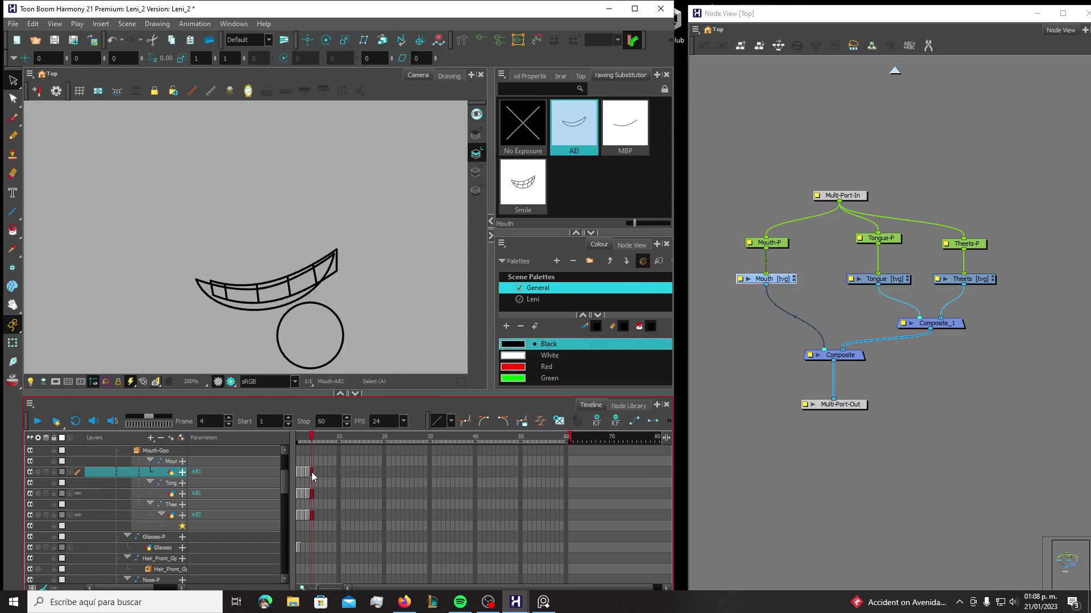
{"action": "right_click", "coordinate": [311, 472]}
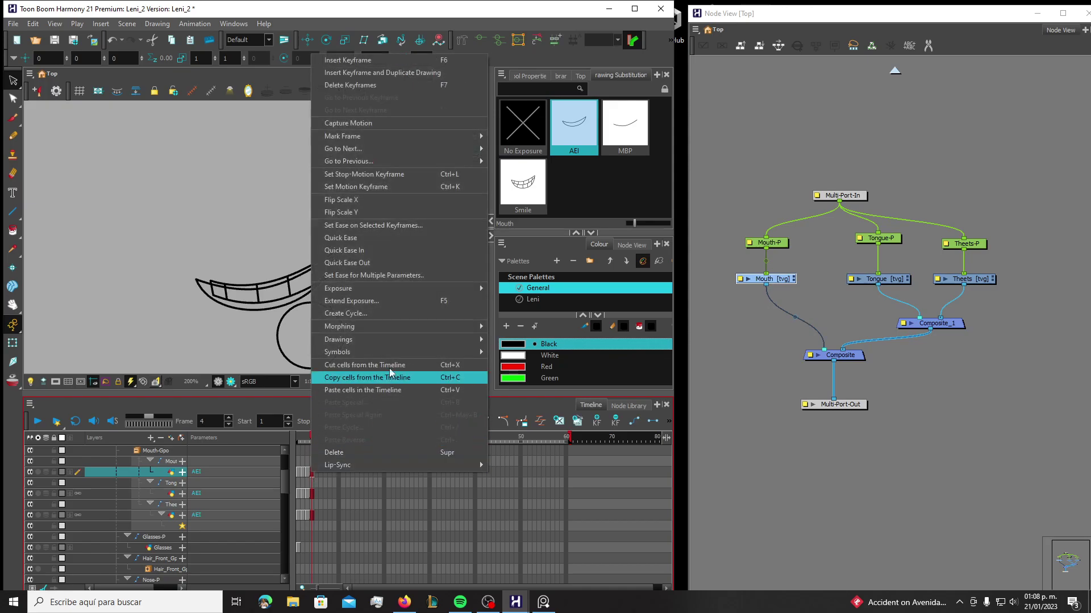
{"action": "mouse_move", "coordinate": [397, 339]}
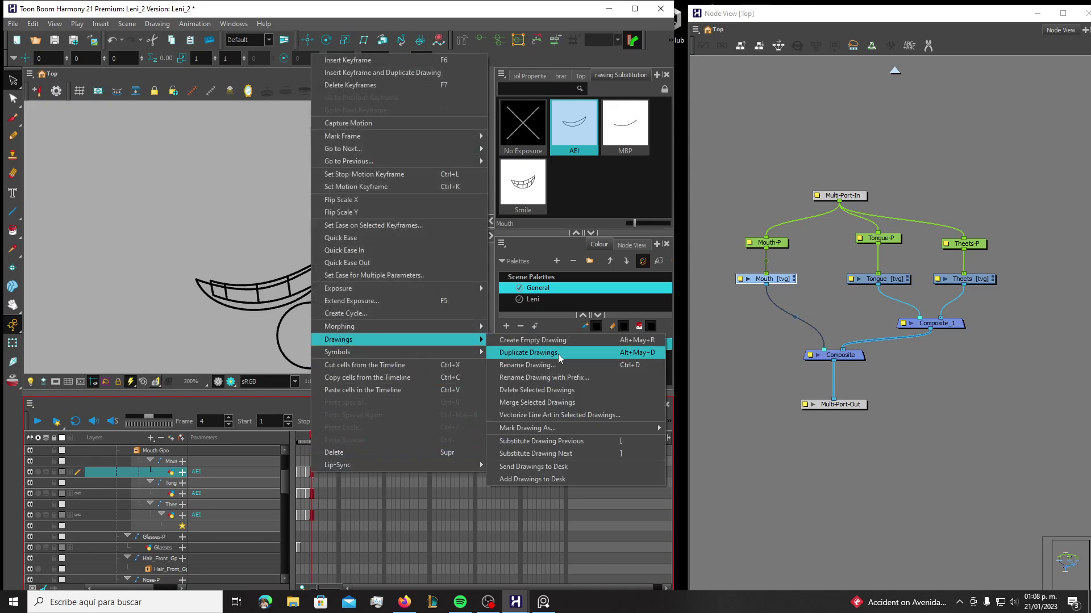
{"action": "left_click", "coordinate": [371, 526]}
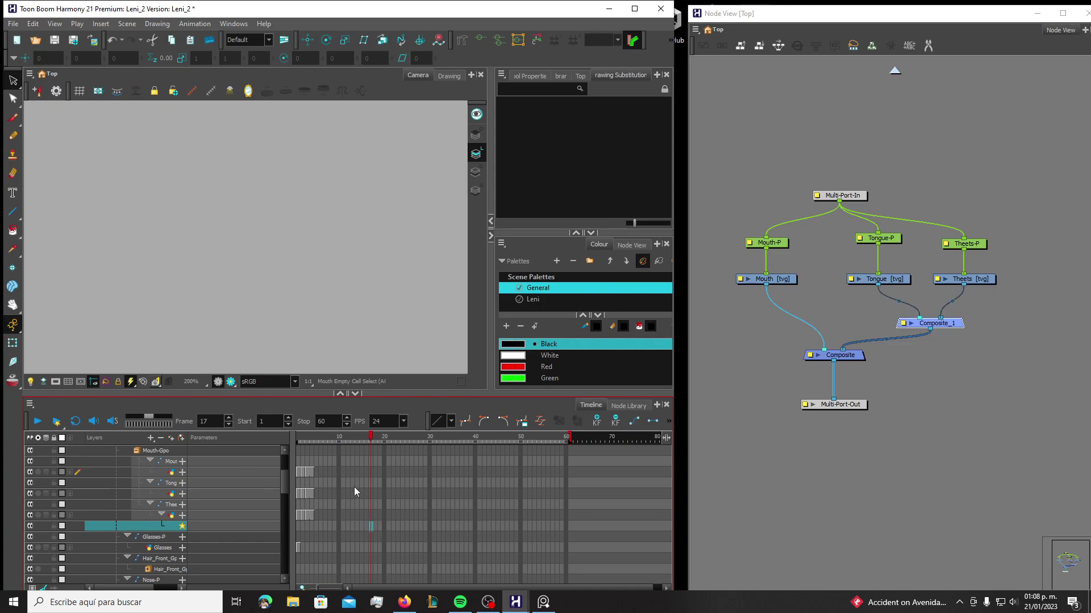
{"action": "left_click", "coordinate": [308, 472]}
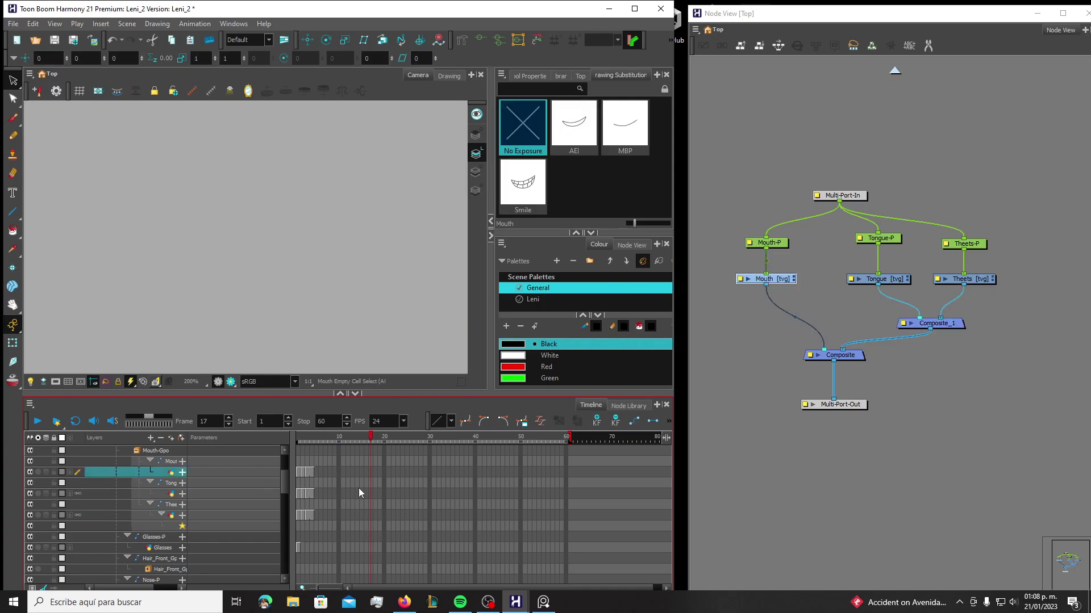
Open the AEI mouth drawing at frame 3 in the Drawing view and choose the Leni palette's Mask colour for the Paint tool
{"action": "left_click", "coordinate": [309, 442]}
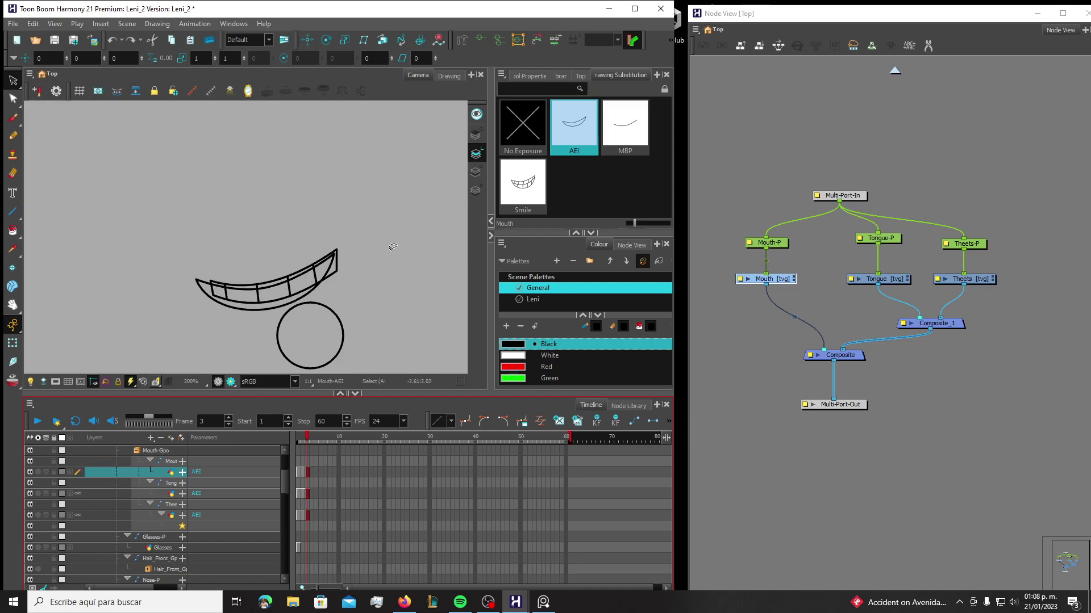
{"action": "left_click", "coordinate": [13, 232]}
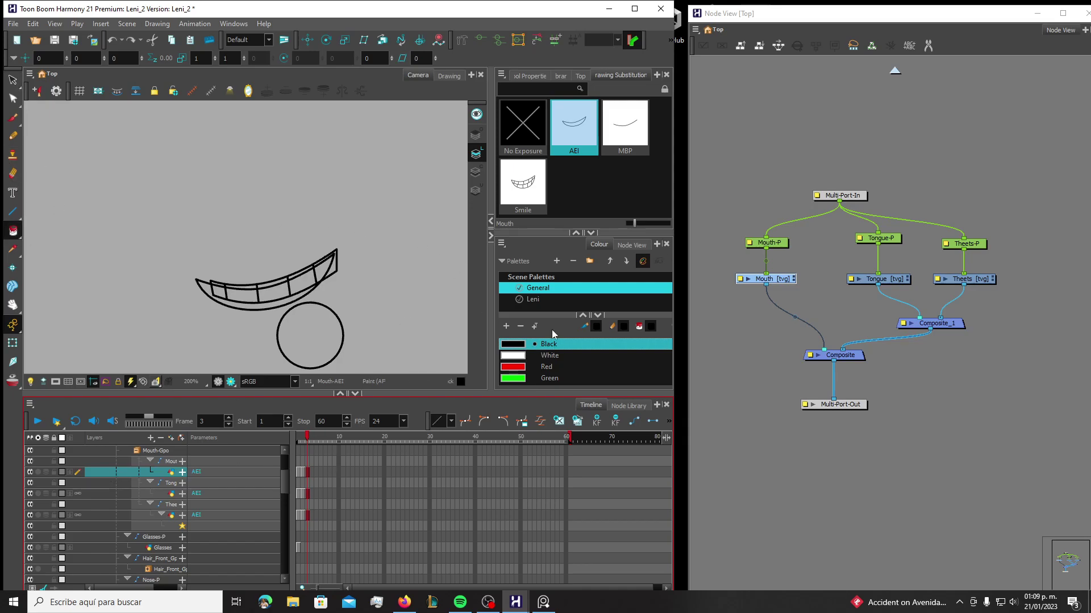
{"action": "left_click", "coordinate": [537, 299]}
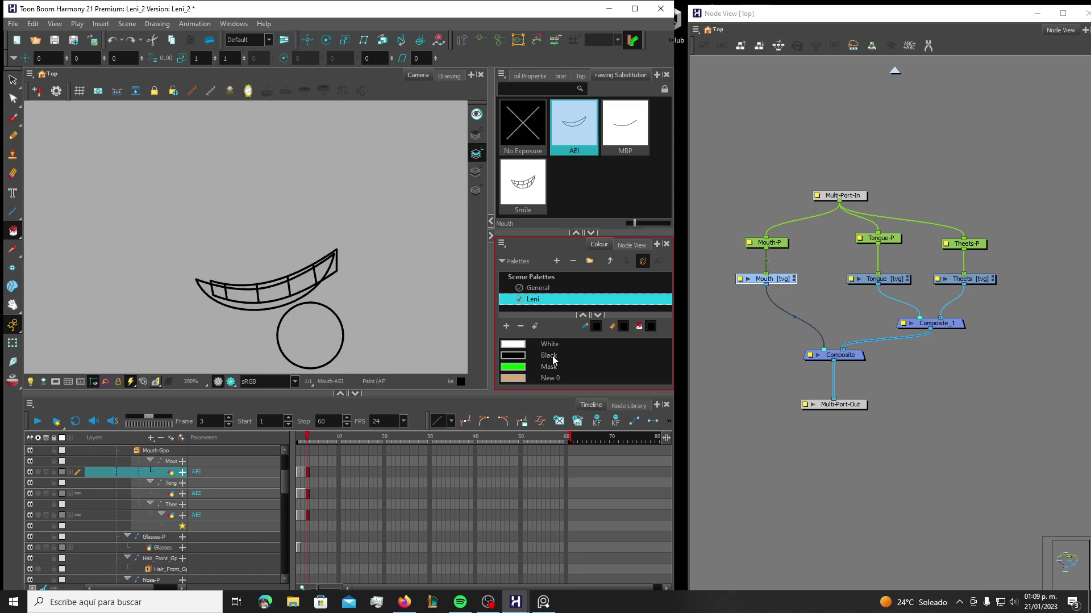
{"action": "left_click", "coordinate": [450, 75]}
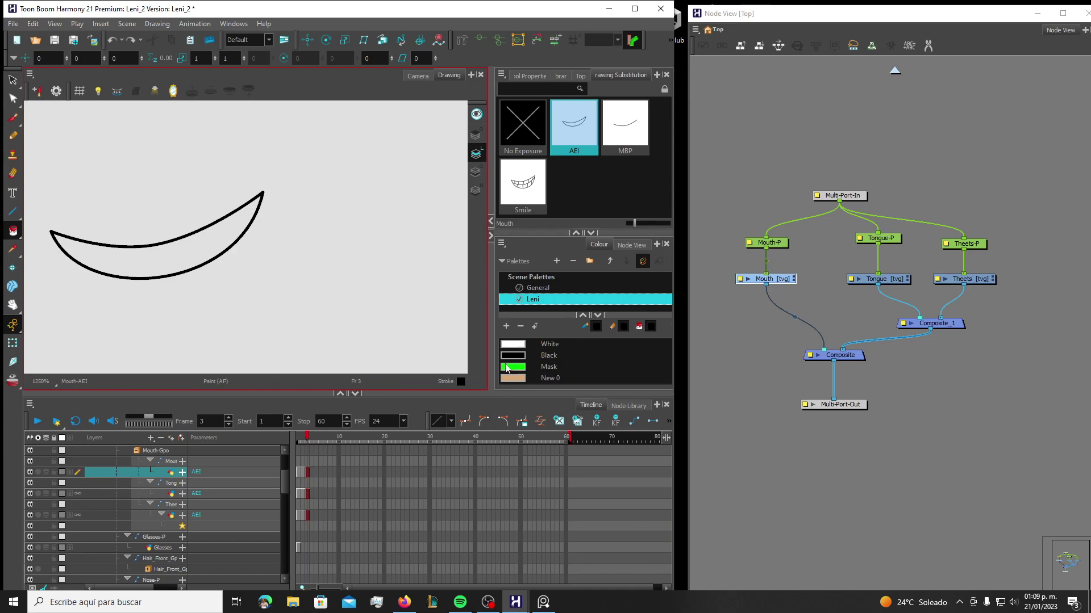
{"action": "left_click", "coordinate": [560, 367]}
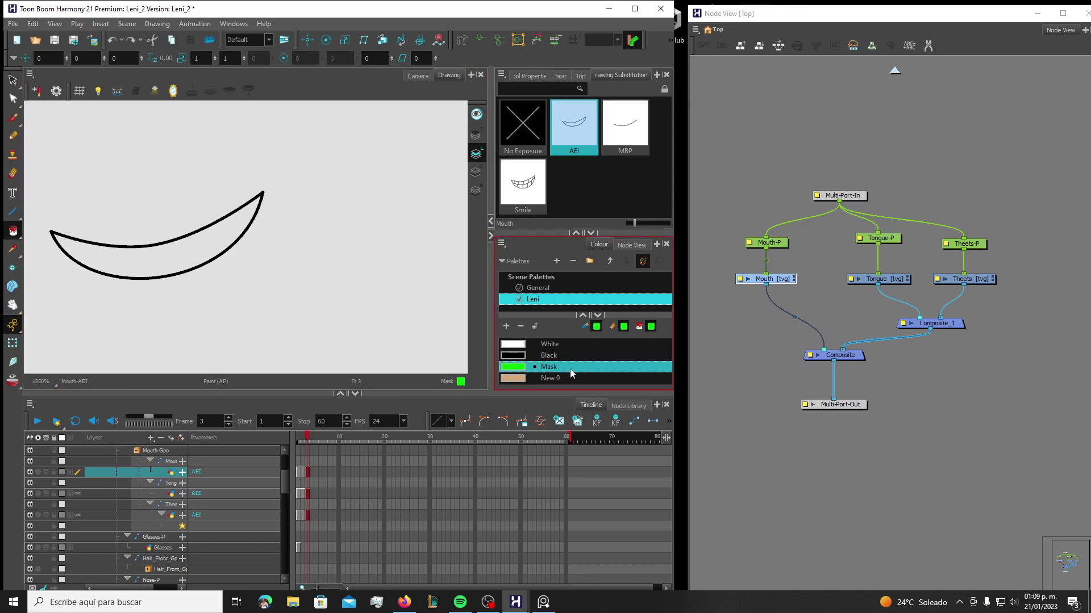
{"action": "left_click", "coordinate": [563, 378]}
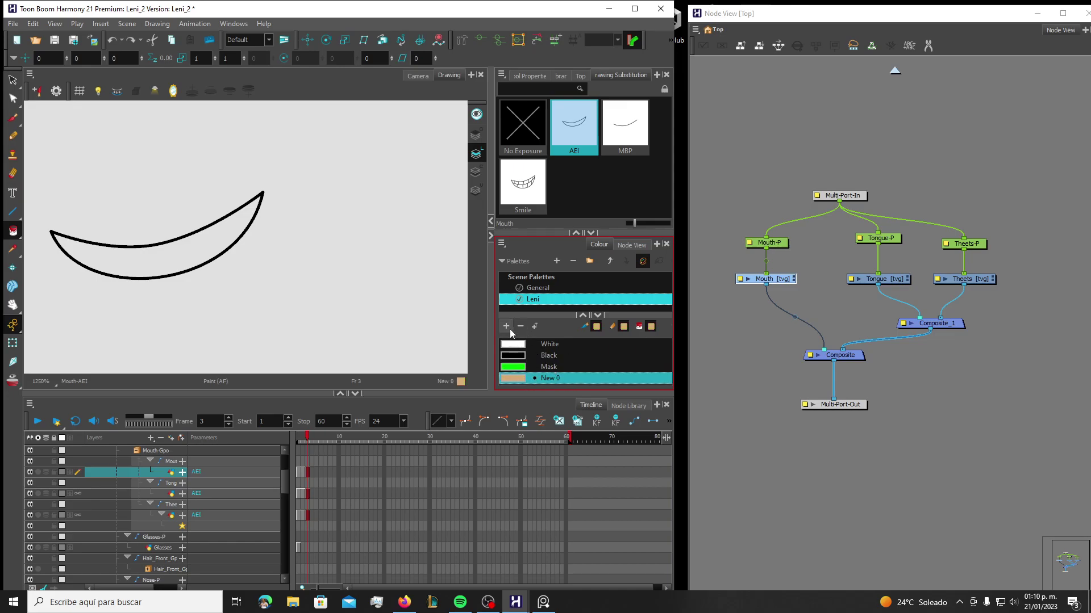
{"action": "left_click", "coordinate": [548, 368]}
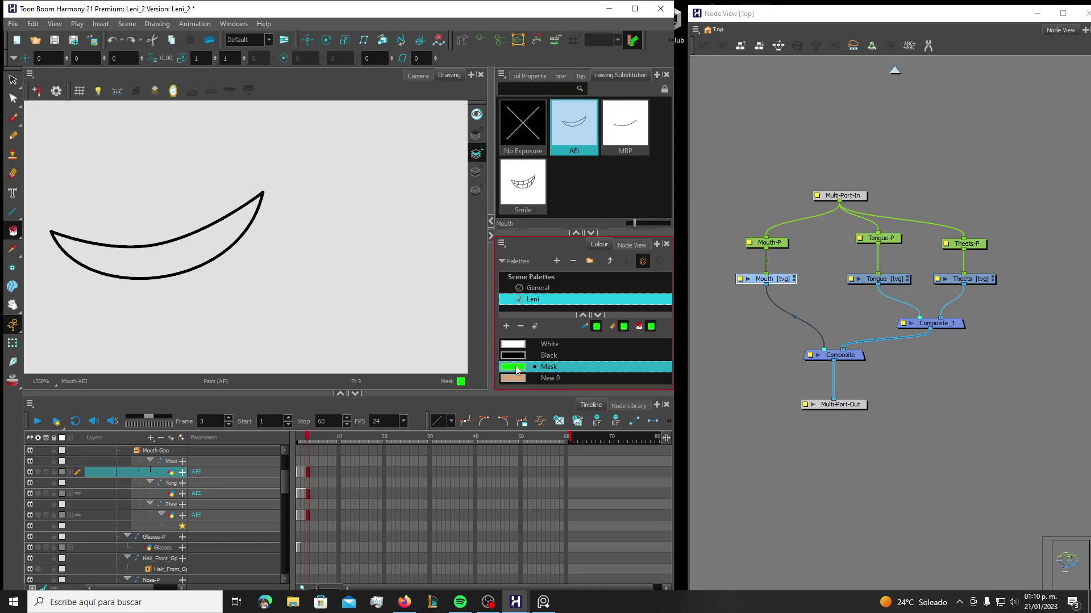
Try filling the inside of the AEI mouth outline with the Mask colour, and delete that fill
{"action": "left_click", "coordinate": [129, 258]}
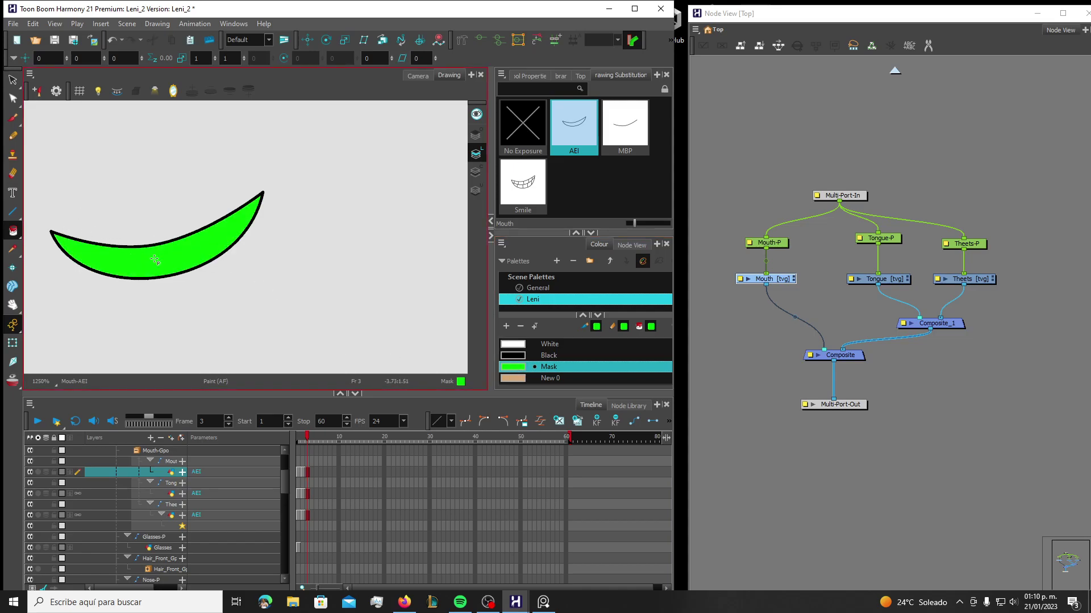
{"action": "key", "text": "alt+s"}
{"action": "left_click", "coordinate": [157, 259]}
{"action": "key", "text": "Delete"}
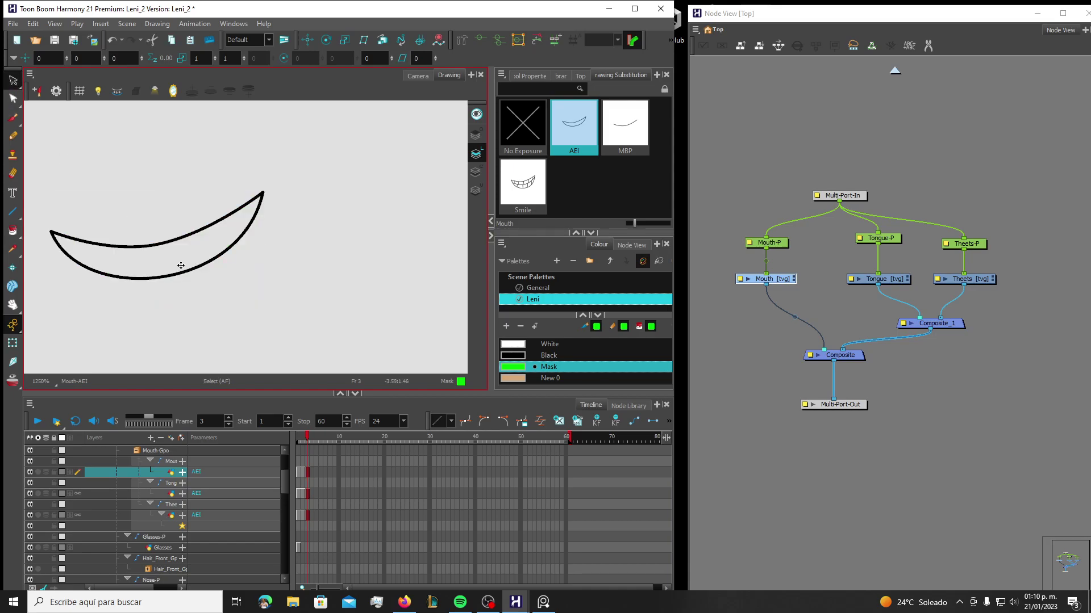
Paste the cut Mask-coloured fill onto the Underlay art layer of the AEI mouth drawing and check it with all art layers shown
{"action": "left_click", "coordinate": [476, 191]}
{"action": "left_click", "coordinate": [471, 193]}
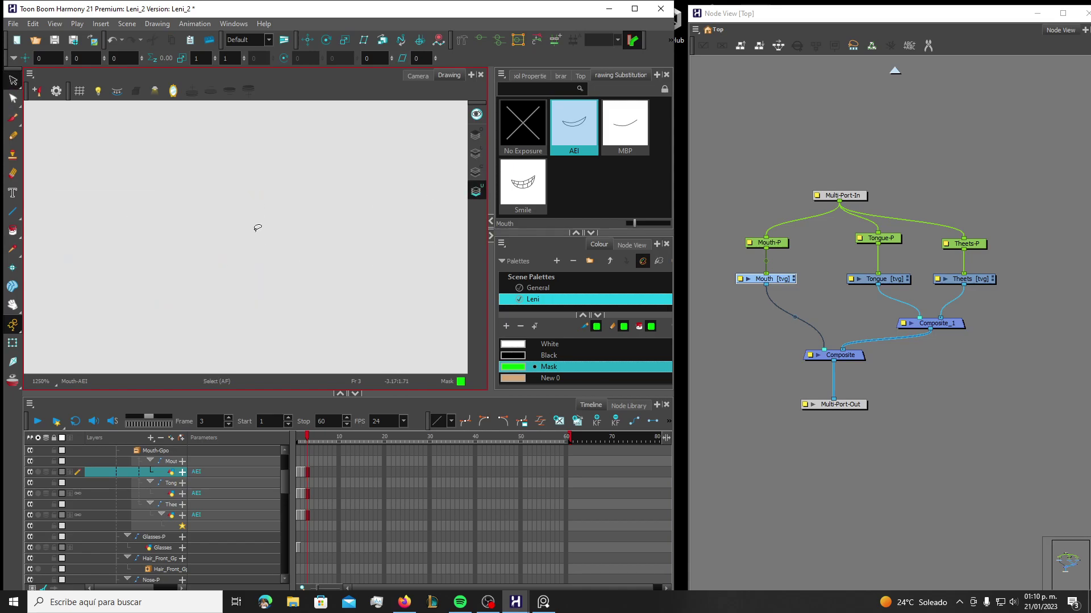
{"action": "key", "text": "ctrl+v"}
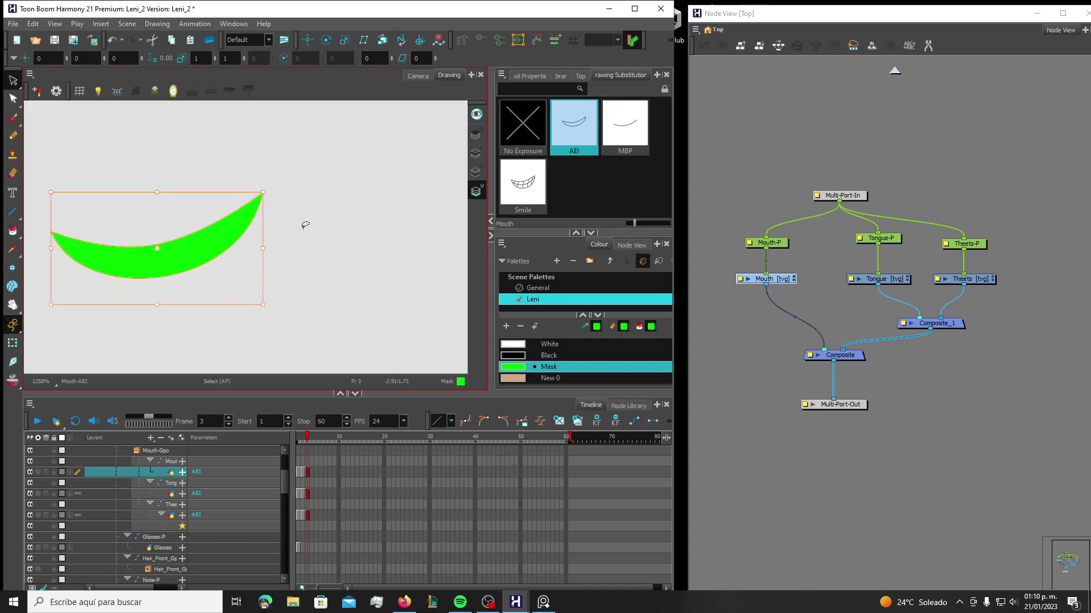
{"action": "left_click", "coordinate": [306, 225]}
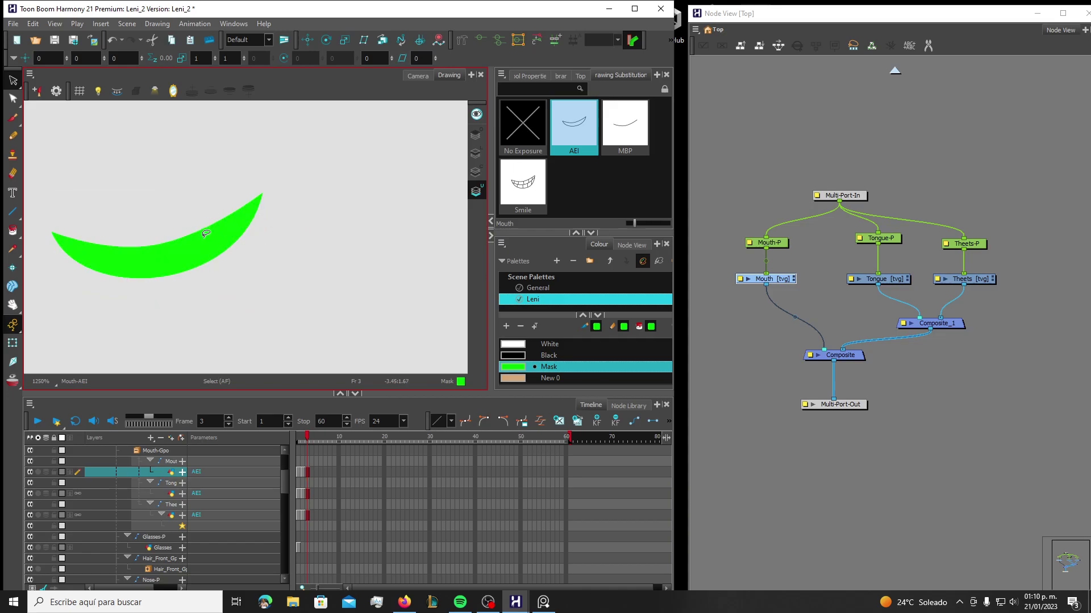
{"action": "left_click", "coordinate": [475, 152]}
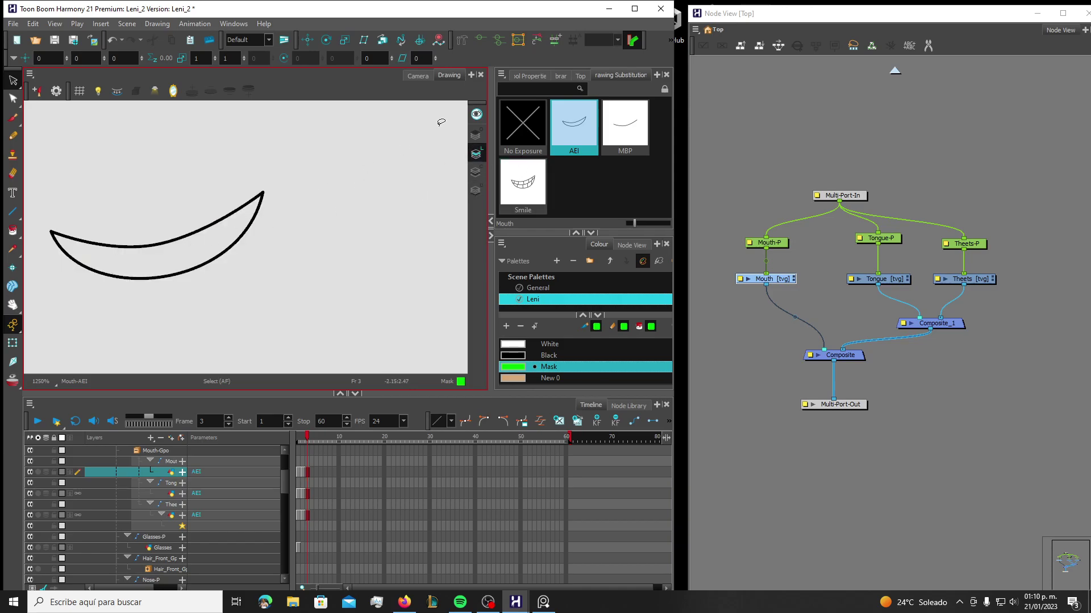
{"action": "left_click", "coordinate": [477, 116]}
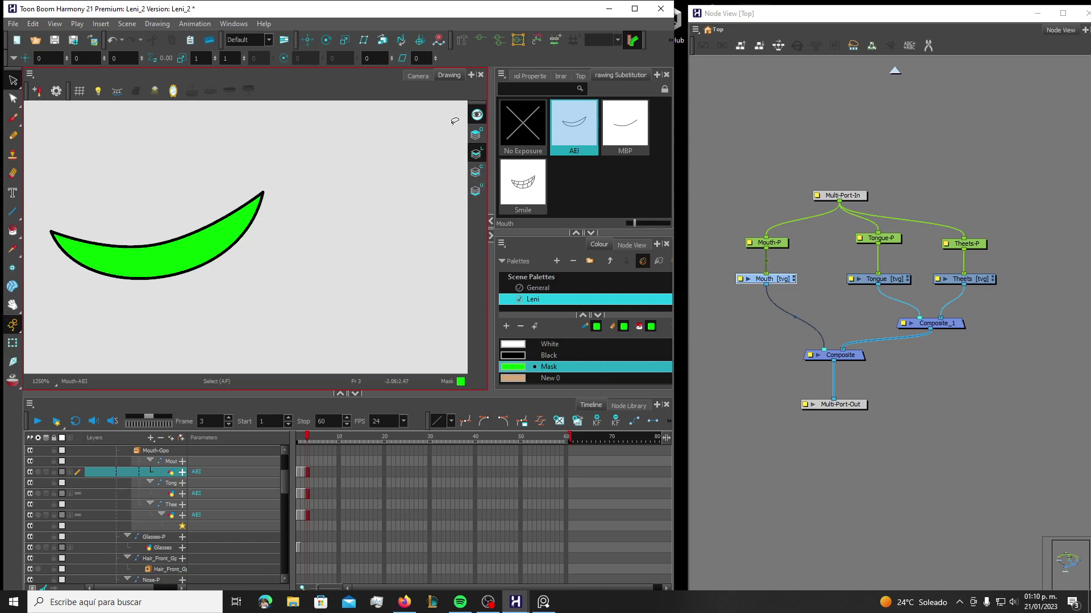
{"action": "left_click", "coordinate": [478, 116]}
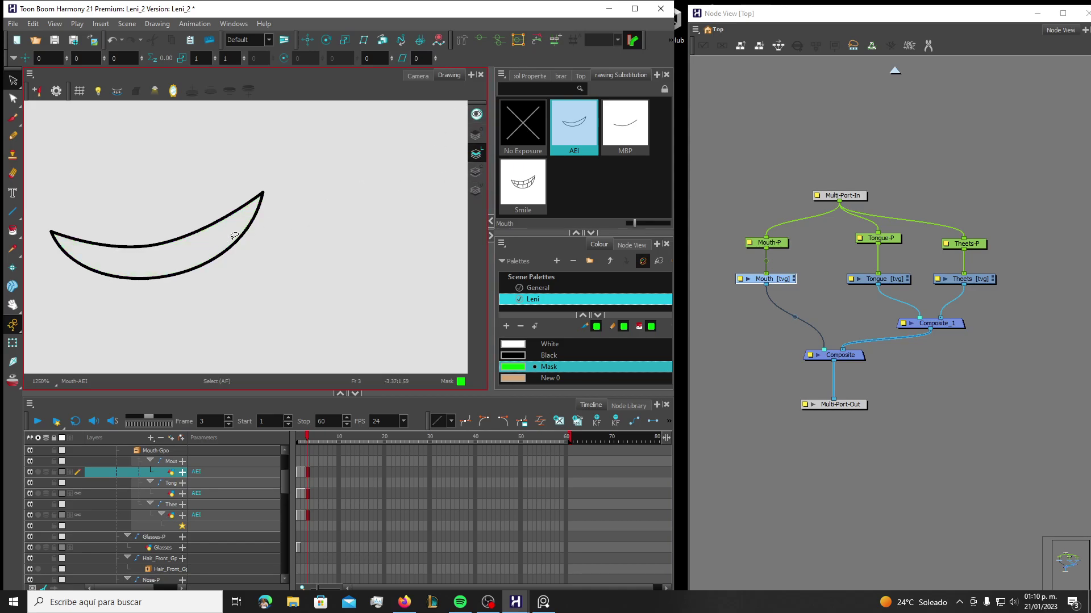
Fill the inside of the AEI mouth outline with the Leni palette's Black and cut that fill from the Line Art layer
{"action": "left_click", "coordinate": [546, 357]}
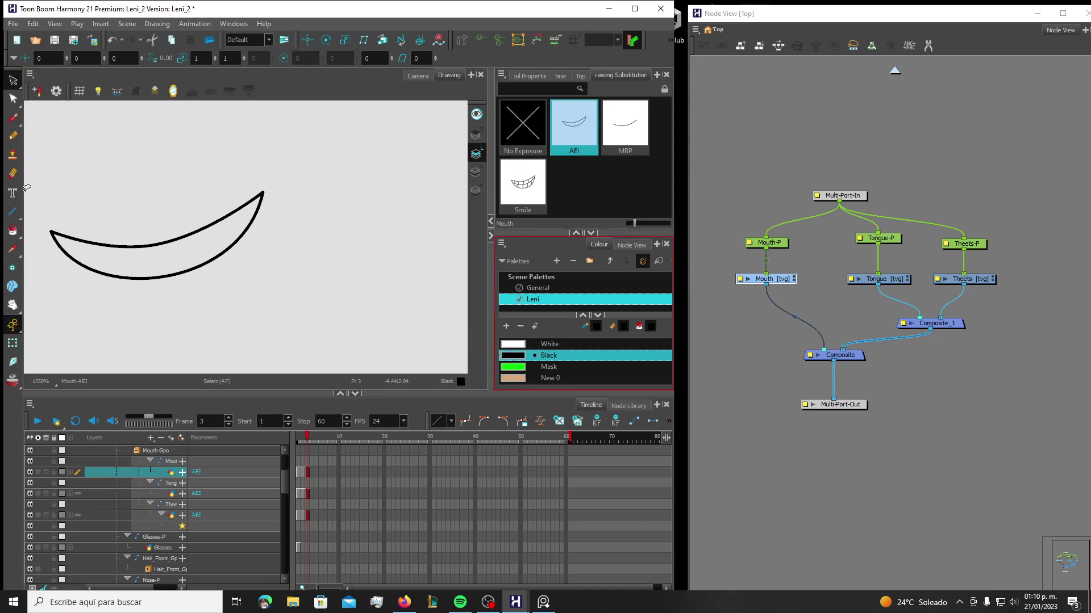
{"action": "left_click", "coordinate": [12, 230]}
{"action": "left_click", "coordinate": [145, 258]}
{"action": "left_click", "coordinate": [13, 79]}
{"action": "left_click", "coordinate": [188, 249]}
{"action": "key", "text": "ctrl+z"}
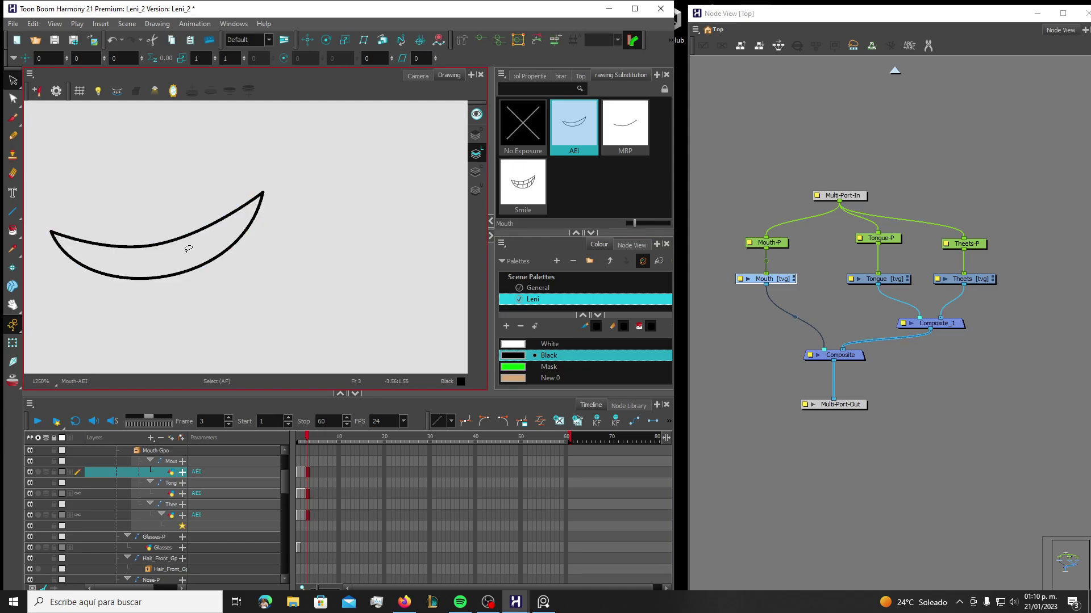
Paste the black fill onto the AEI mouth's Colour Art layer and view the mouth with all art layers in the Camera view
{"action": "left_click", "coordinate": [476, 172]}
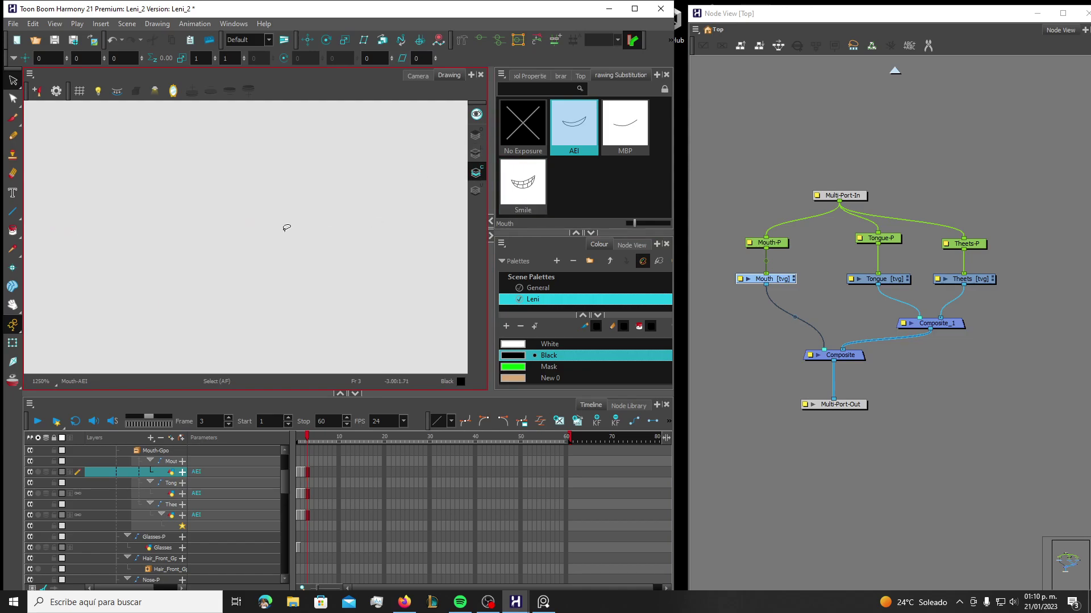
{"action": "key", "text": "ctrl+v"}
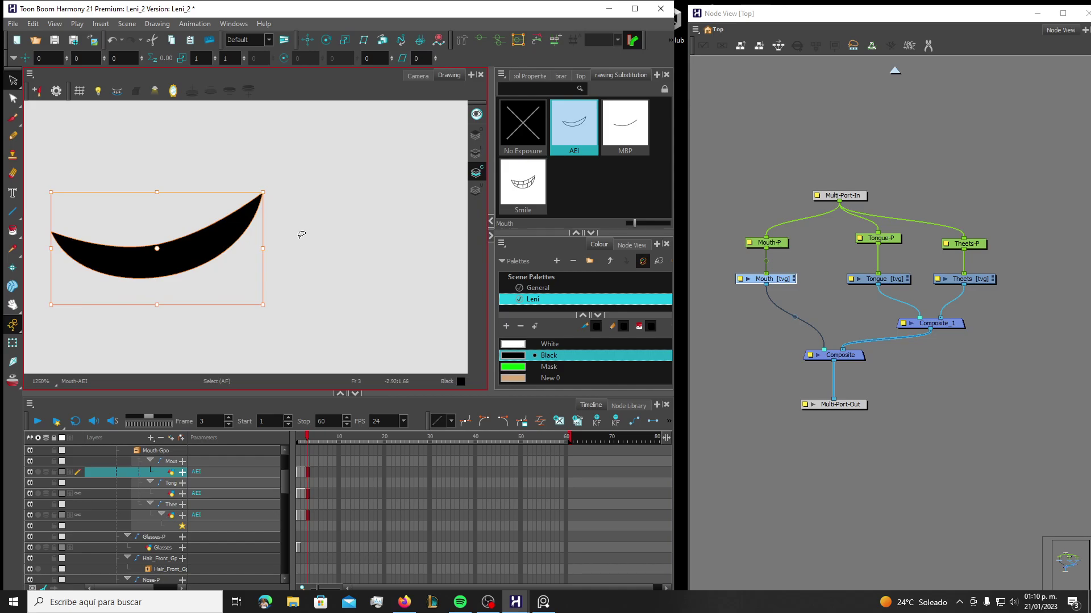
{"action": "left_click", "coordinate": [310, 237]}
{"action": "left_click", "coordinate": [476, 153]}
{"action": "left_click", "coordinate": [475, 117]}
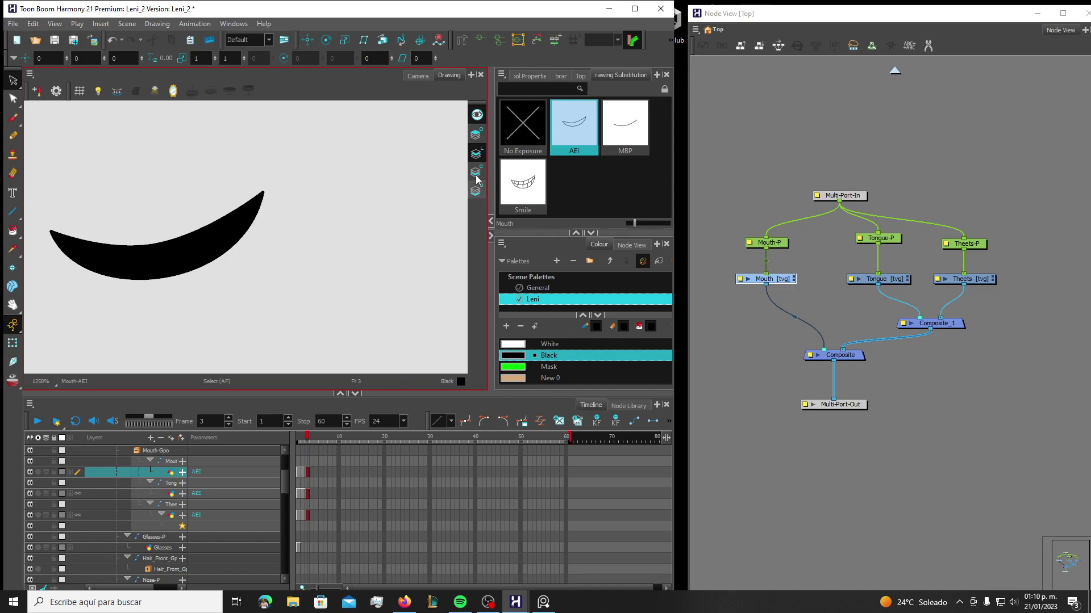
{"action": "left_click", "coordinate": [417, 76]}
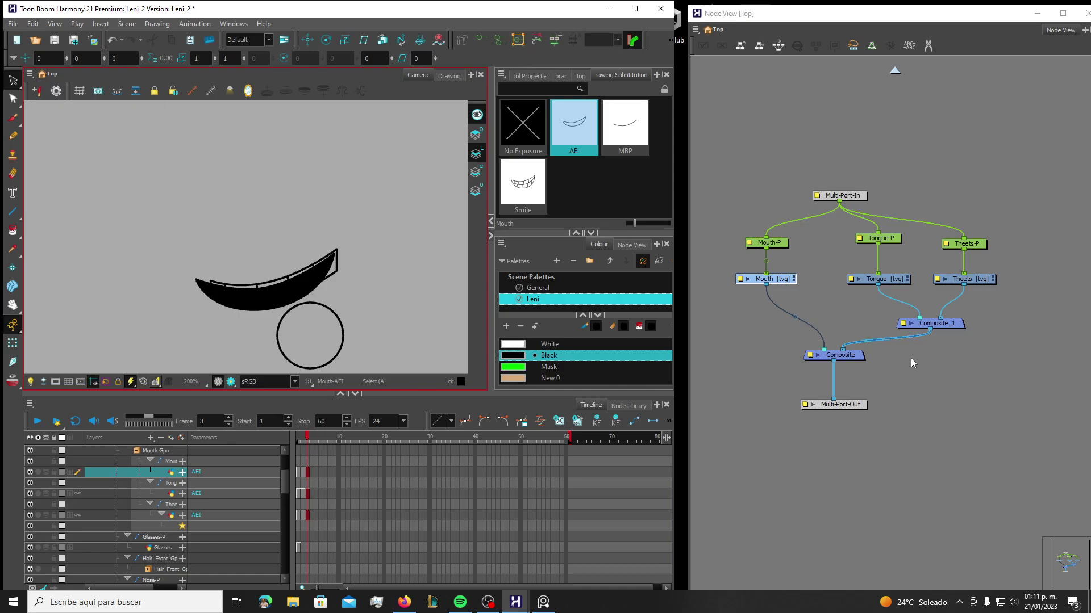
Open the Tongue layer's AEI drawing in the Drawing view and fill its circle with the Leni palette's Earring colour
{"action": "left_click_drag", "start_coordinate": [869, 311], "coordinate": [891, 302]}
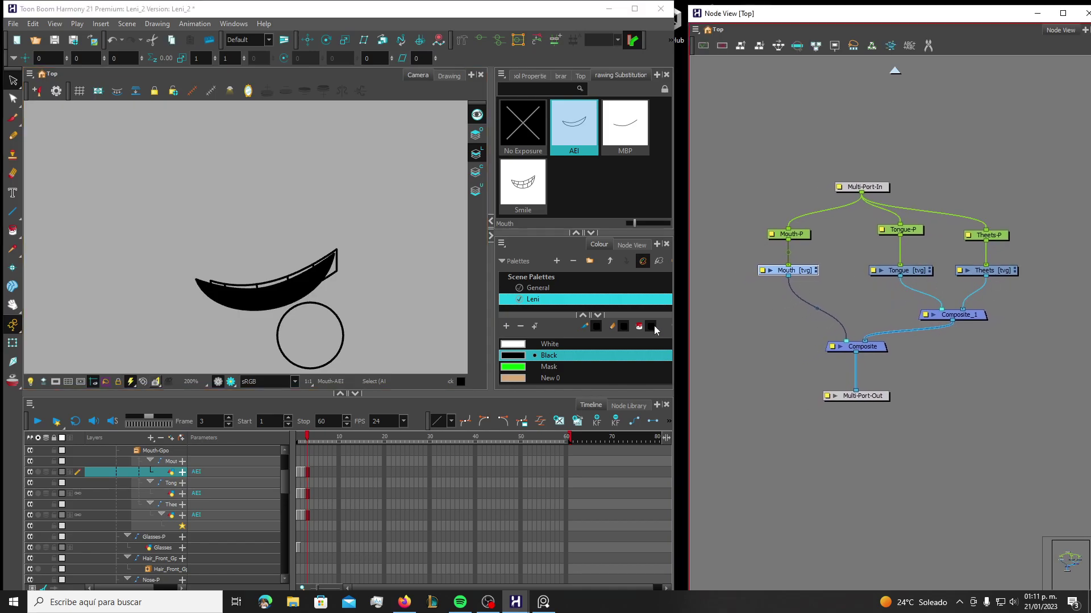
{"action": "left_click", "coordinate": [170, 495]}
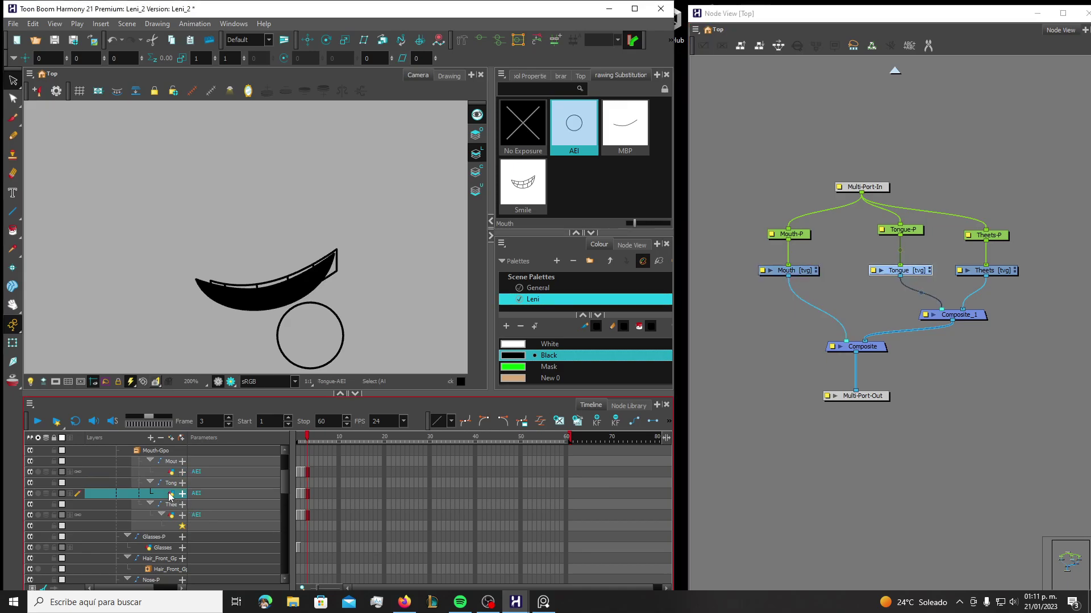
{"action": "left_click", "coordinate": [456, 76]}
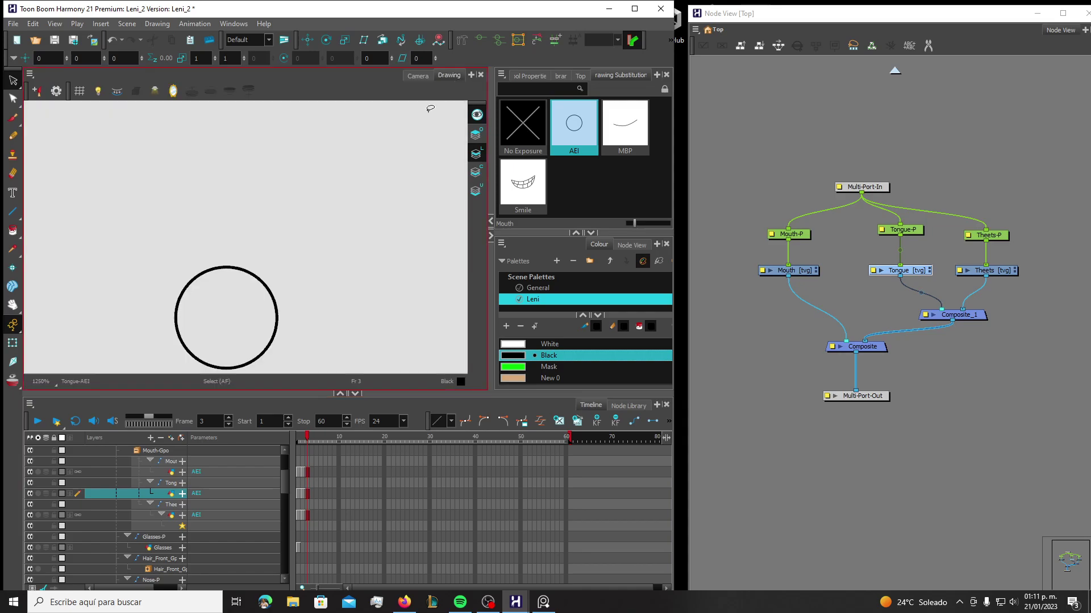
{"action": "left_click", "coordinate": [556, 378]}
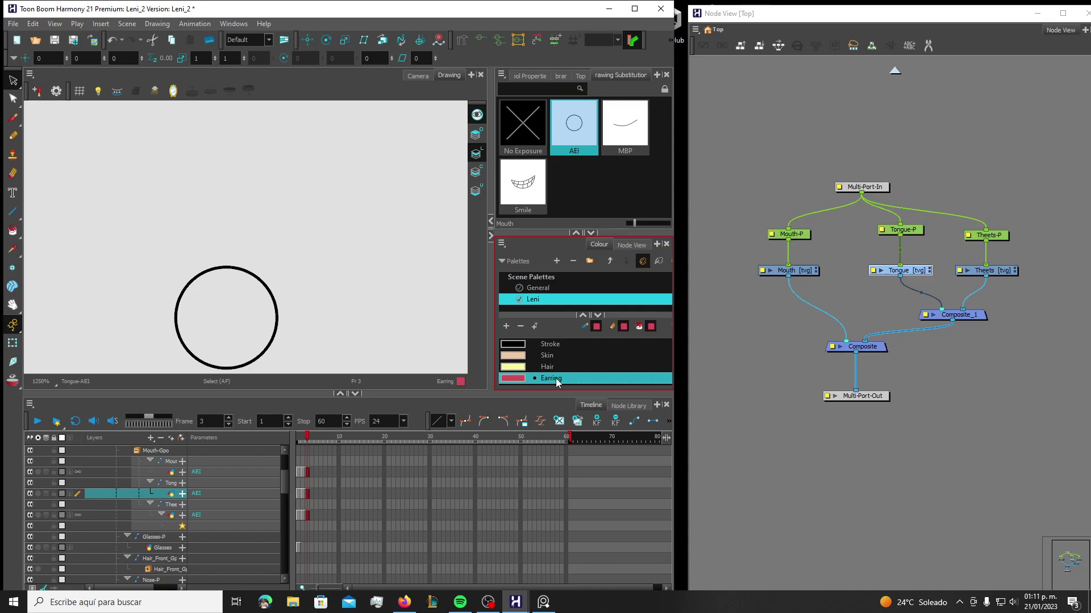
{"action": "left_click", "coordinate": [544, 602]}
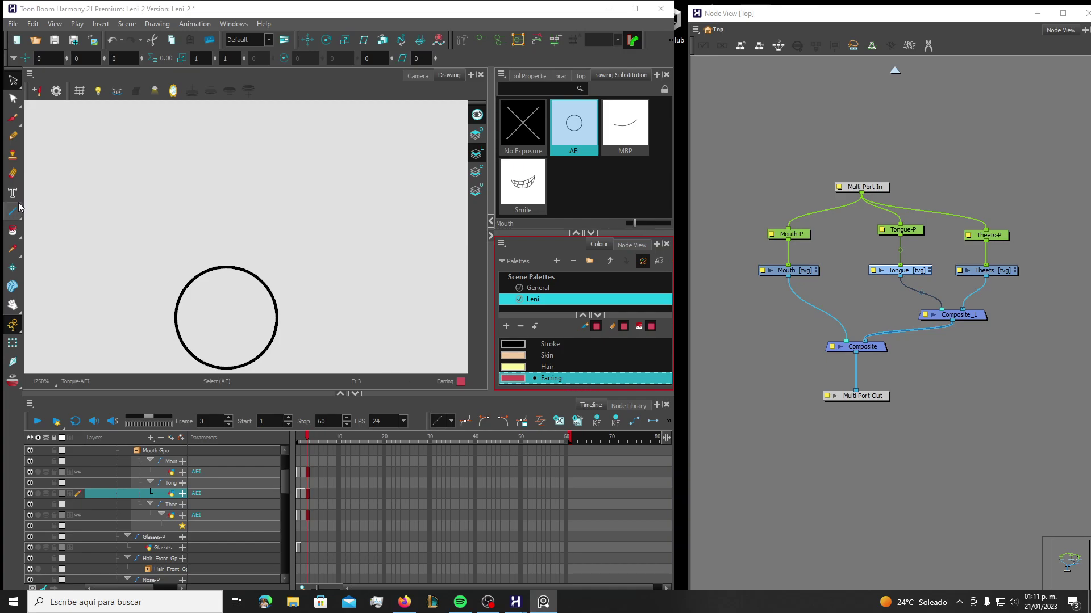
{"action": "left_click", "coordinate": [12, 230]}
{"action": "left_click", "coordinate": [223, 316]}
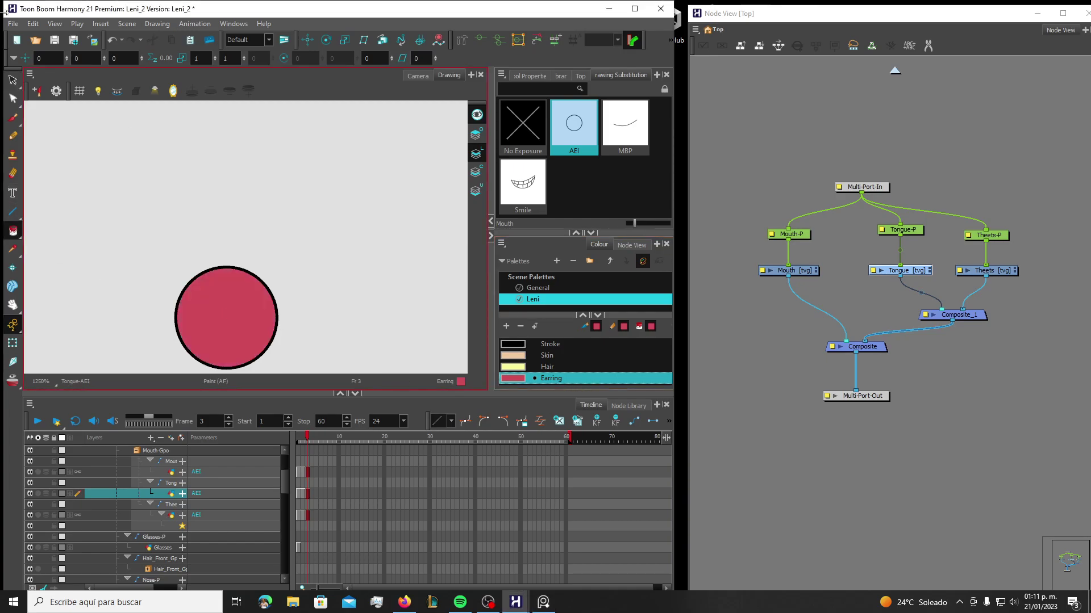
Move the tongue's Earring-coloured fill from the Line Art layer to the Colour Art layer by cutting and pasting it
{"action": "key", "text": "alt+s"}
{"action": "left_click", "coordinate": [222, 311]}
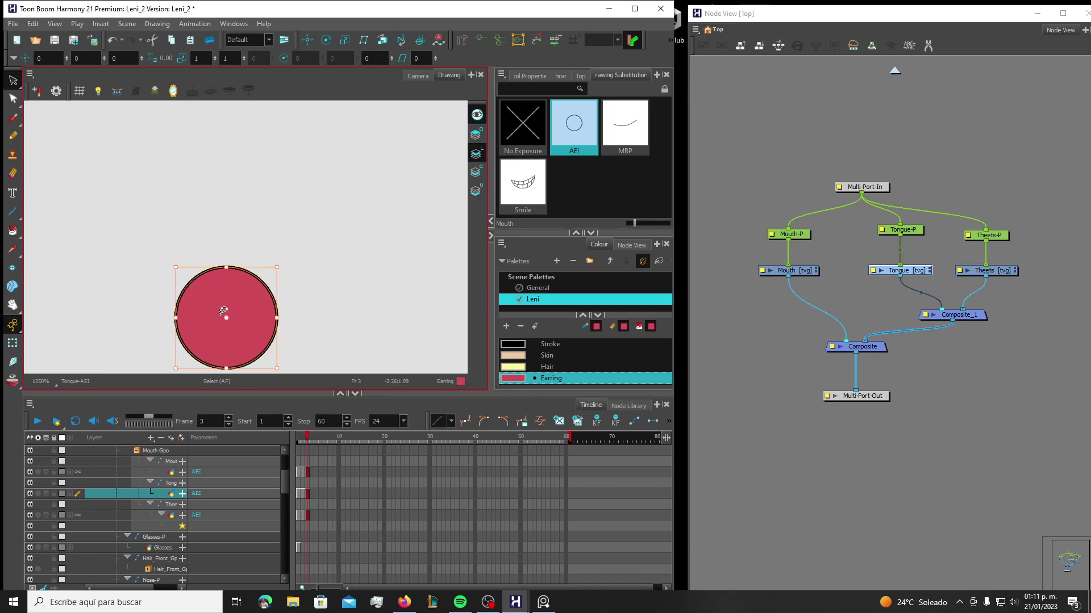
{"action": "key", "text": "Delete"}
{"action": "left_click", "coordinate": [476, 172]}
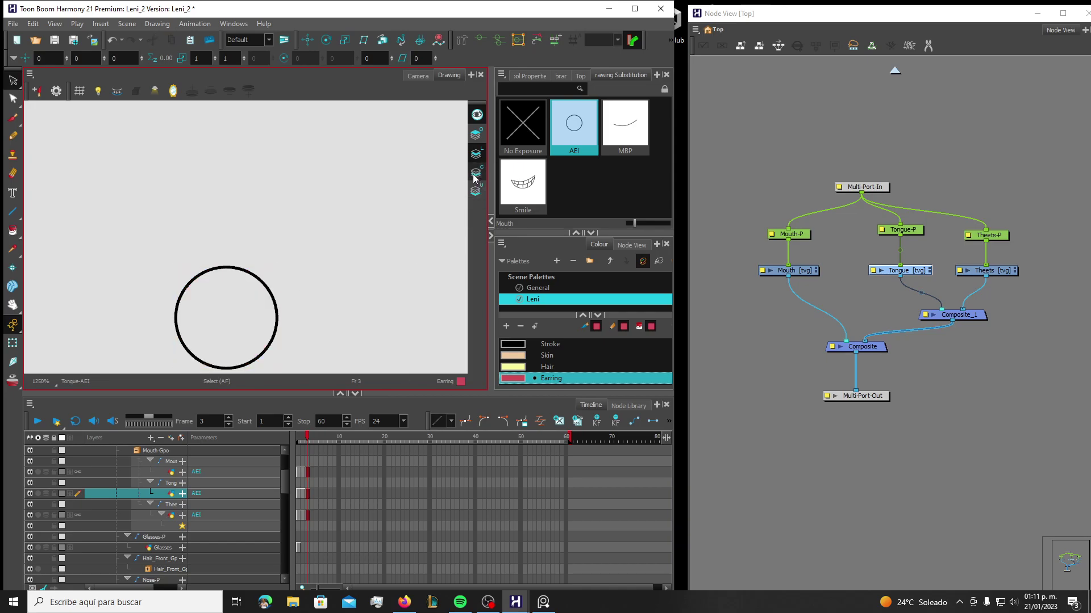
{"action": "key", "text": "ctrl+z"}
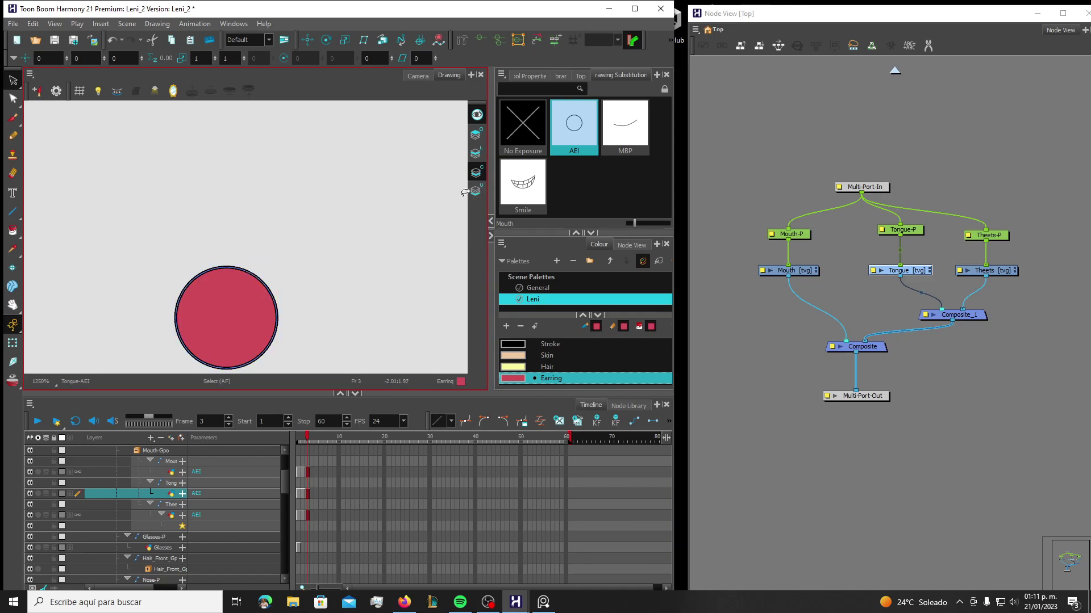
{"action": "left_click", "coordinate": [474, 154]}
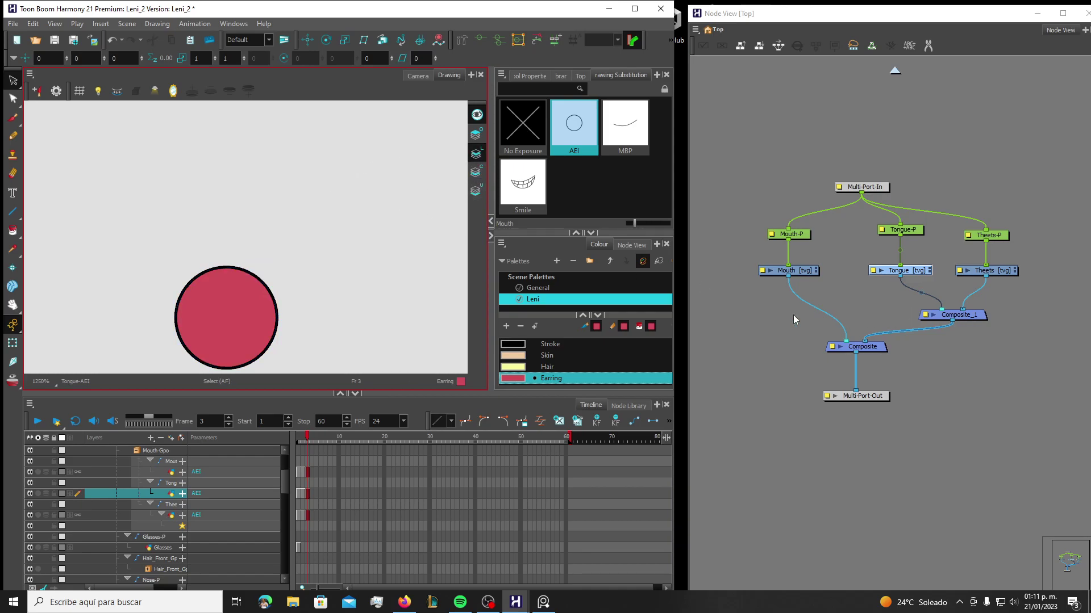
Fill all five sections of the Theets layer's AEI drawing with the Leni palette's White
{"action": "left_click", "coordinate": [999, 271]}
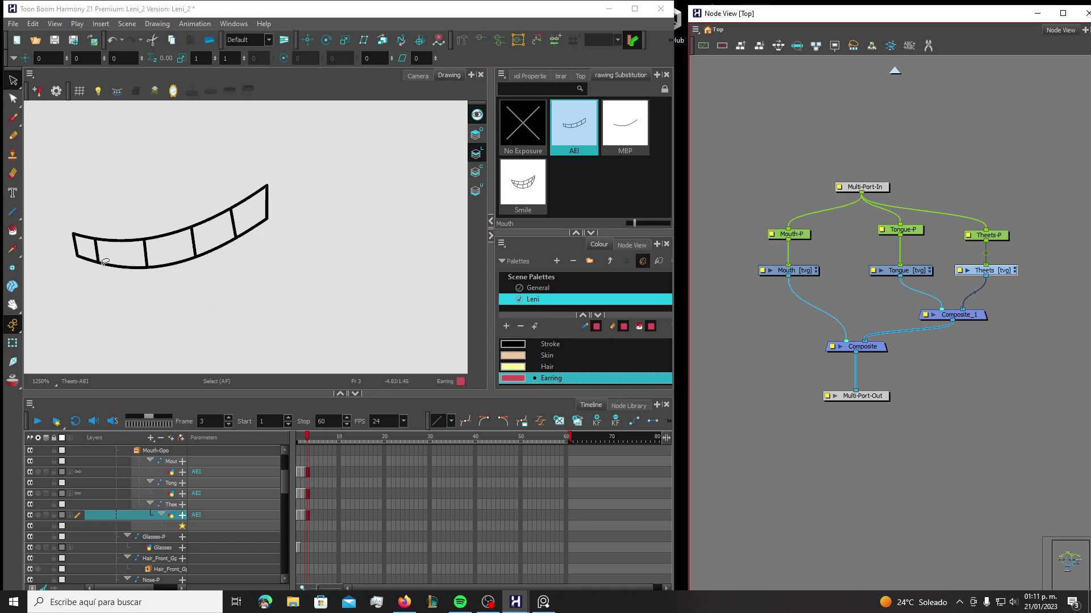
{"action": "left_click", "coordinate": [12, 230]}
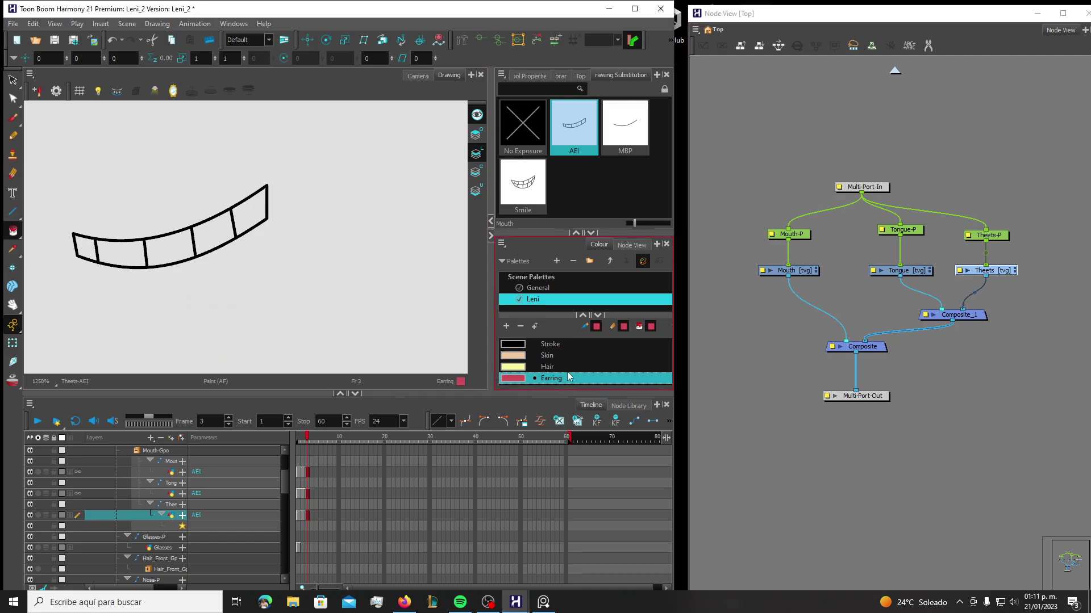
{"action": "scroll", "coordinate": [566, 372], "scroll_direction": "up", "scroll_amount": 2}
{"action": "scroll", "coordinate": [565, 369], "scroll_direction": "down", "scroll_amount": 2}
{"action": "left_click", "coordinate": [554, 378]}
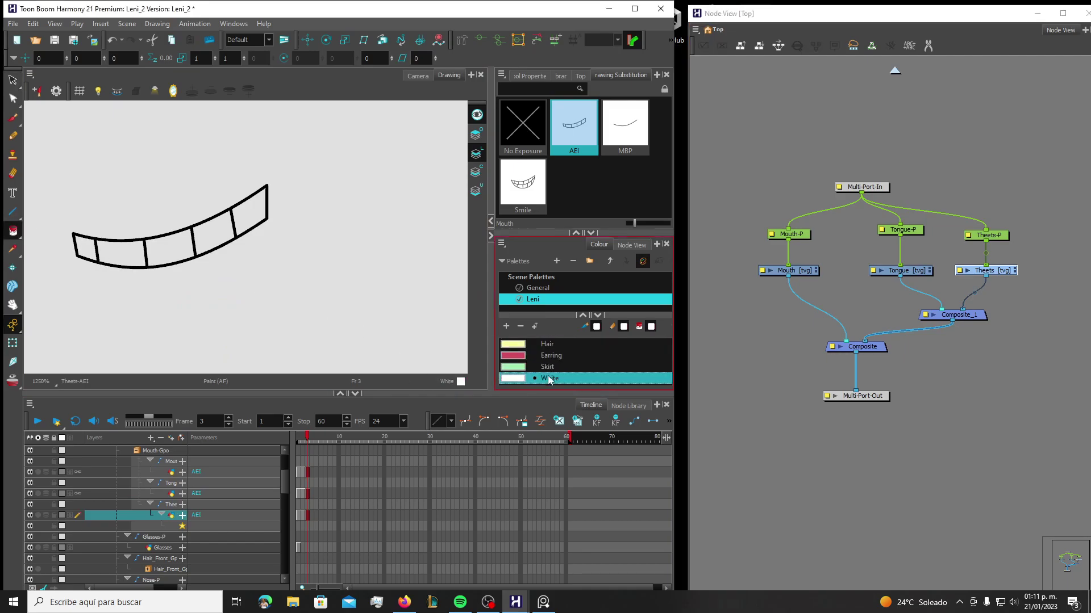
{"action": "left_click", "coordinate": [83, 244]}
{"action": "left_click", "coordinate": [121, 253]}
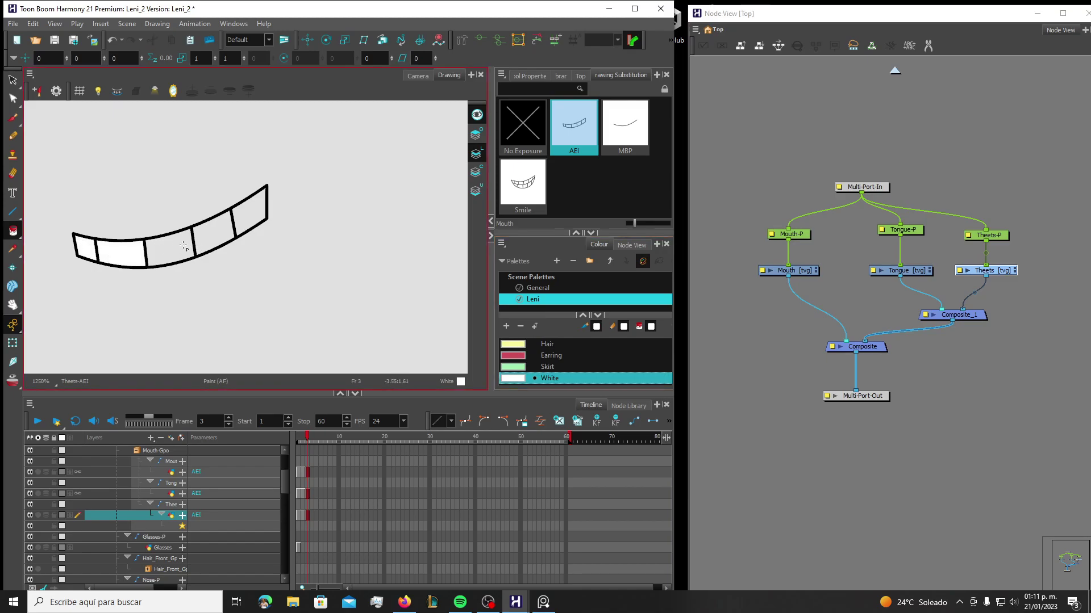
{"action": "left_click", "coordinate": [170, 244]}
{"action": "left_click", "coordinate": [214, 233]}
{"action": "left_click", "coordinate": [243, 212]}
Select the five white teeth fills and move them from the Line Art layer to the Colour Art layer by cutting and pasting
{"action": "left_click", "coordinate": [12, 80]}
{"action": "left_click", "coordinate": [90, 241]}
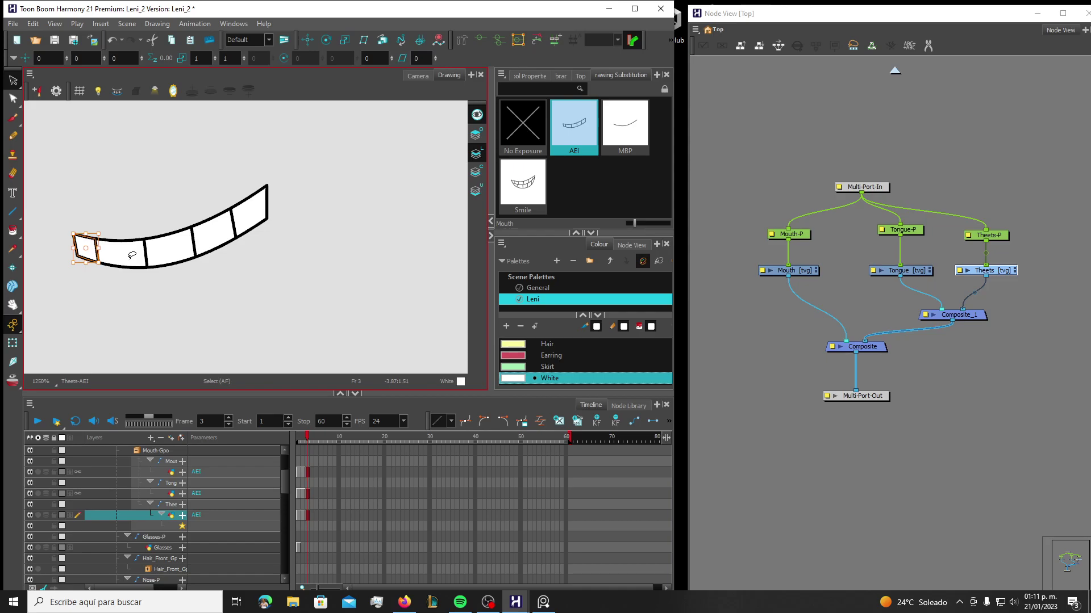
{"action": "left_click", "coordinate": [134, 254], "text": "shift"}
{"action": "left_click", "coordinate": [177, 242], "text": "shift"}
{"action": "left_click", "coordinate": [213, 229], "text": "shift"}
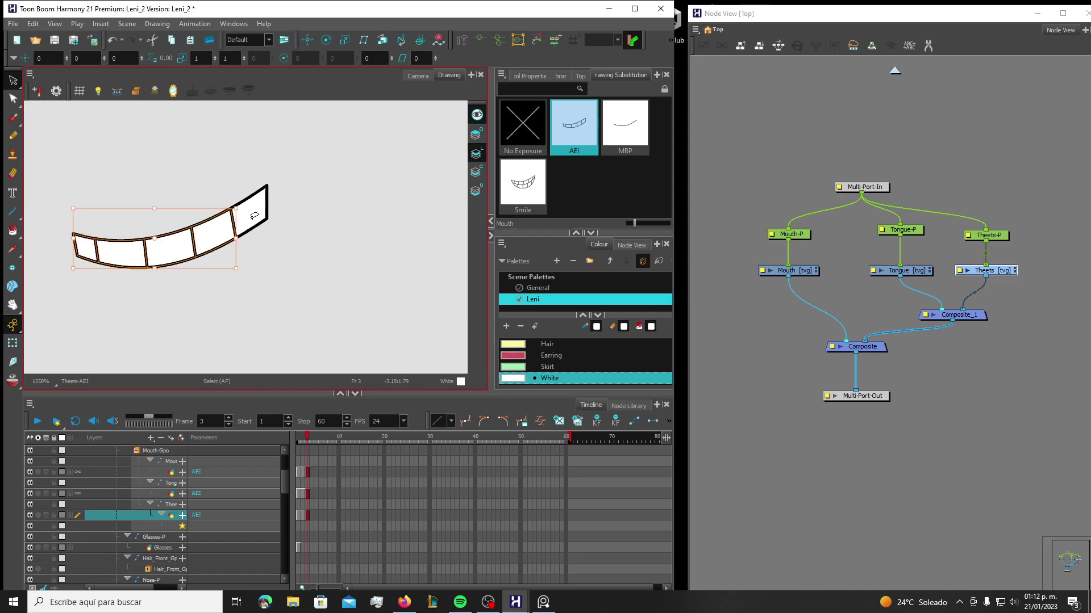
{"action": "left_click", "coordinate": [250, 211], "text": "shift"}
{"action": "key", "text": "Delete"}
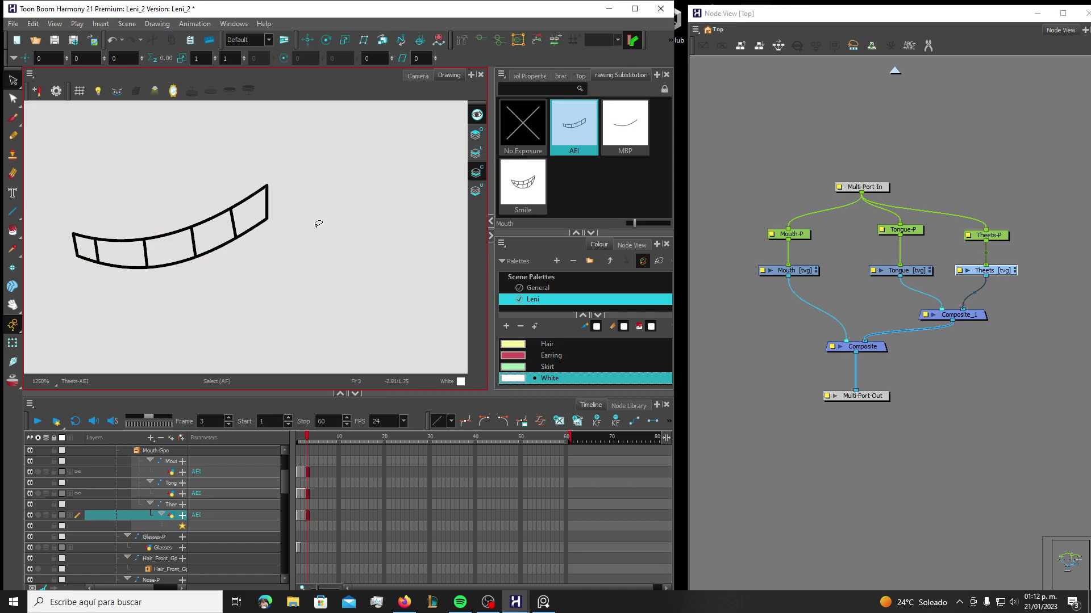
{"action": "key", "text": "ctrl+z"}
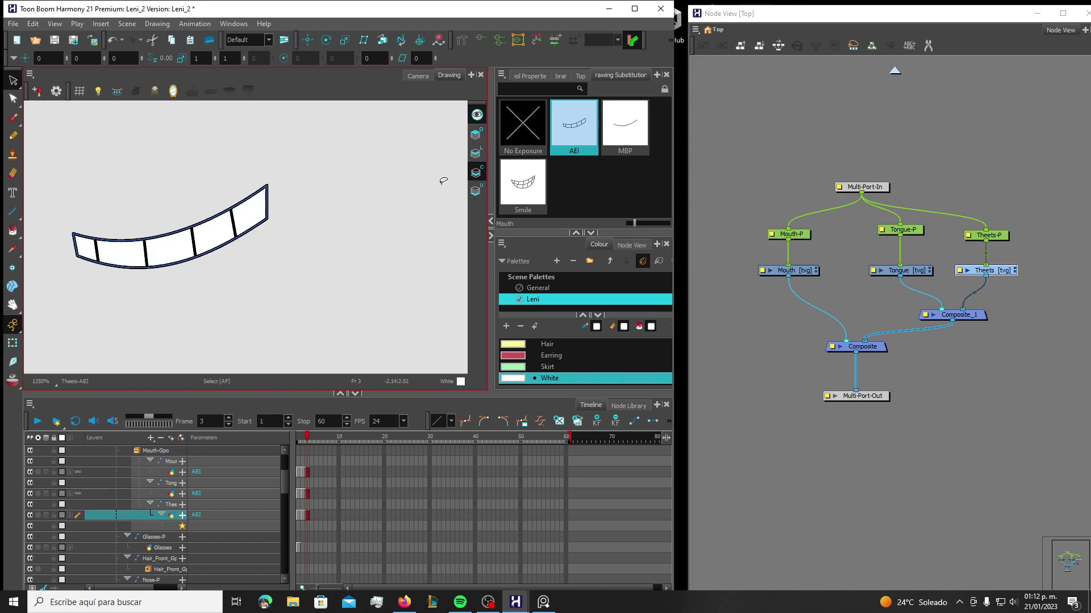
Show the Mouth layer in the Camera view and move the Theets-P, Theets, Tongue and Composite_1 nodes into a tighter layout
{"action": "left_click", "coordinate": [130, 474]}
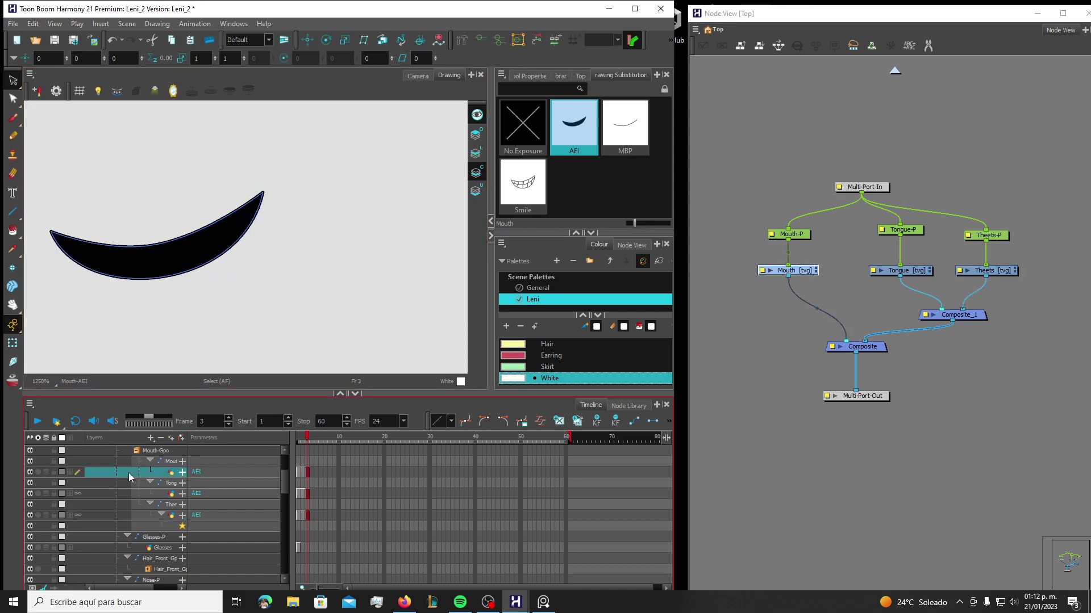
{"action": "left_click", "coordinate": [419, 75]}
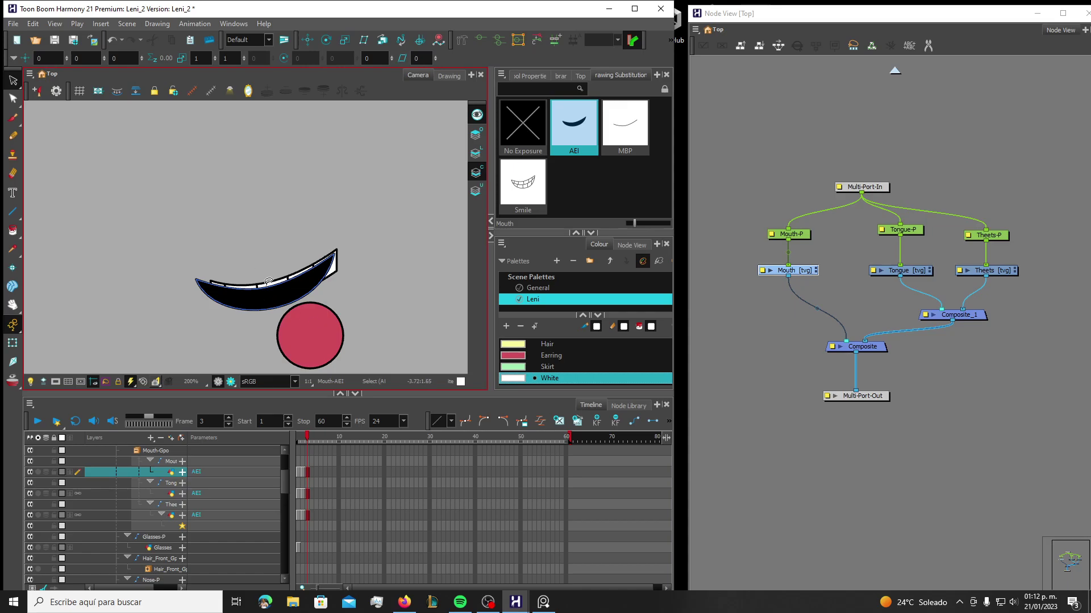
{"action": "mouse_move", "coordinate": [998, 239]}
{"action": "left_mouse_down"}
{"action": "mouse_move", "coordinate": [991, 223]}
{"action": "mouse_move", "coordinate": [989, 235]}
{"action": "left_mouse_up"}
{"action": "left_click_drag", "start_coordinate": [1011, 275], "coordinate": [1001, 258]}
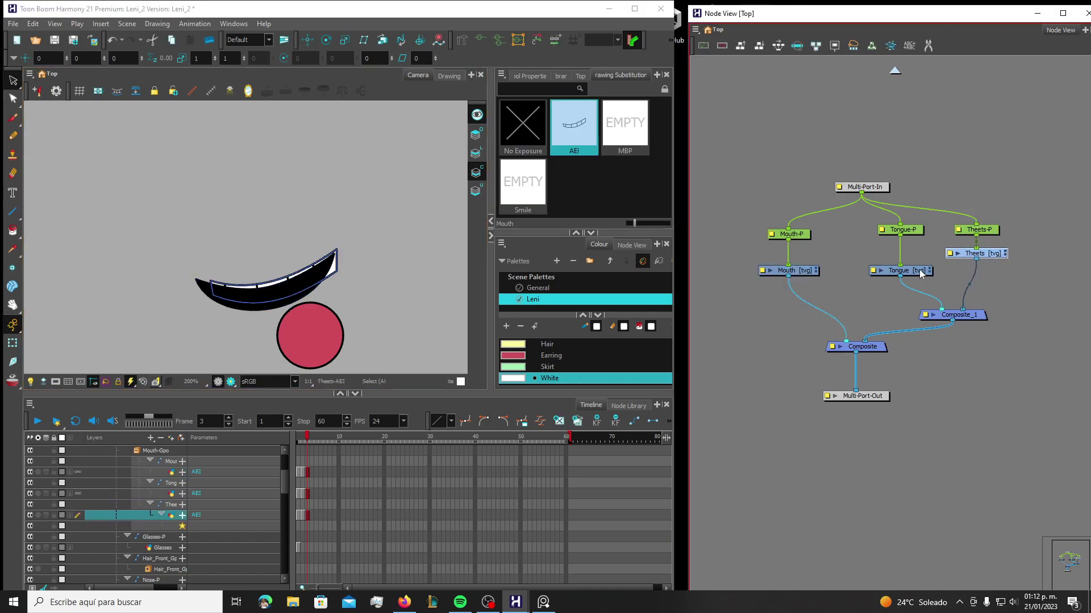
{"action": "left_click_drag", "start_coordinate": [918, 276], "coordinate": [918, 260]}
{"action": "left_click_drag", "start_coordinate": [954, 313], "coordinate": [956, 291]}
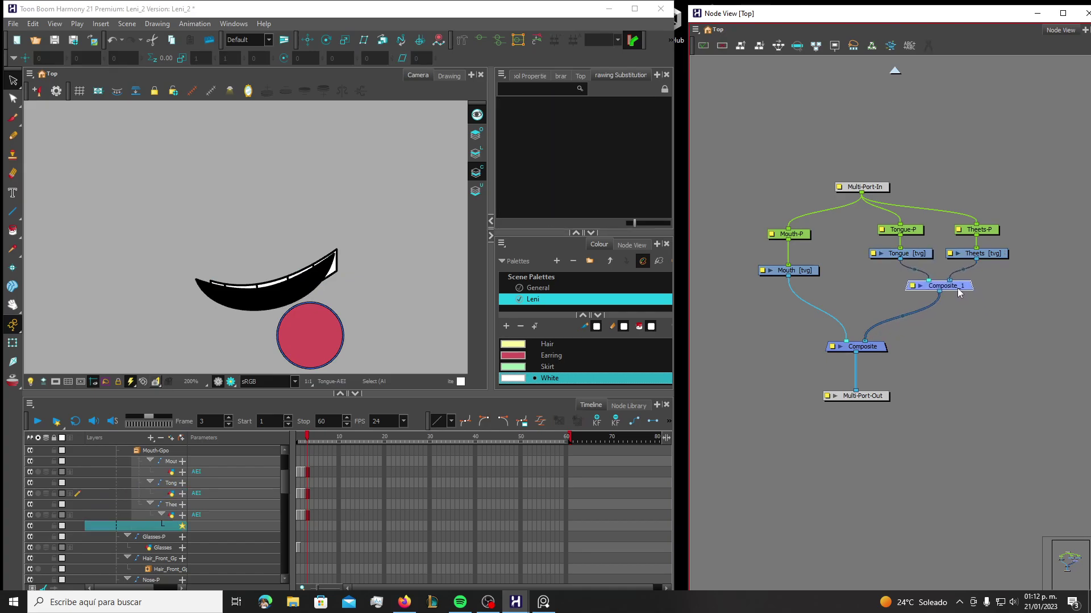
Add a Cutter node and insert it on the connection between Composite_1 and Composite
{"action": "left_click", "coordinate": [982, 345]}
{"action": "key", "text": "Tab"}
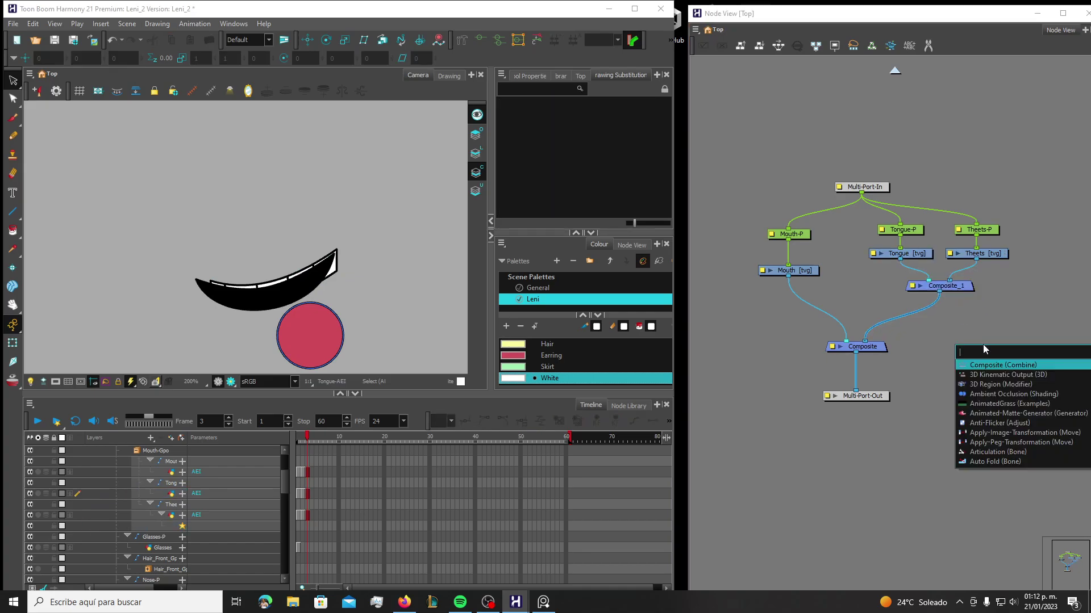
{"action": "type", "text": "cut"}
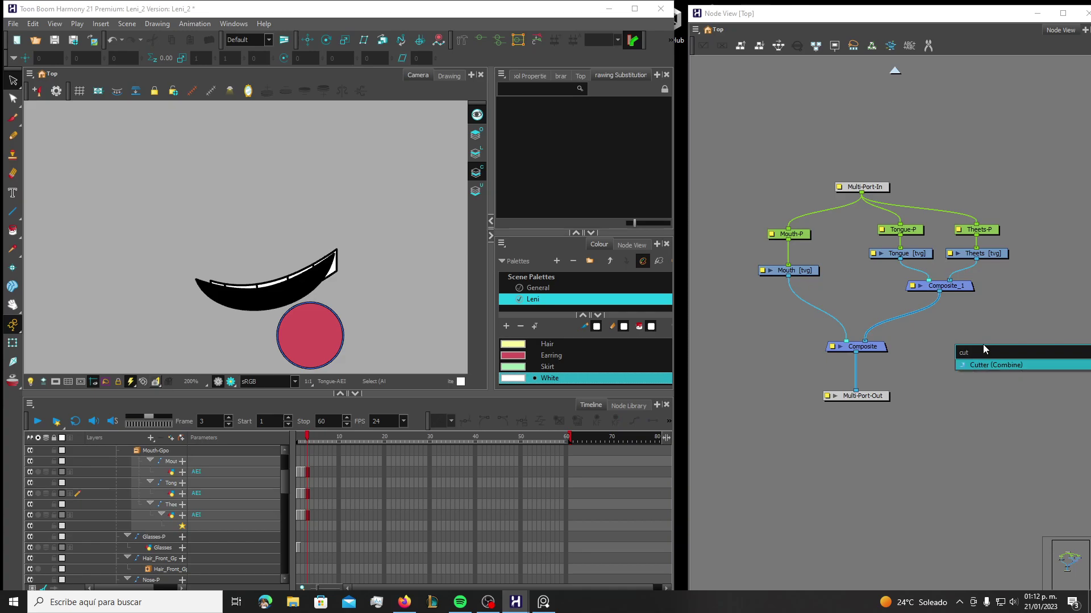
{"action": "left_click", "coordinate": [1000, 366]}
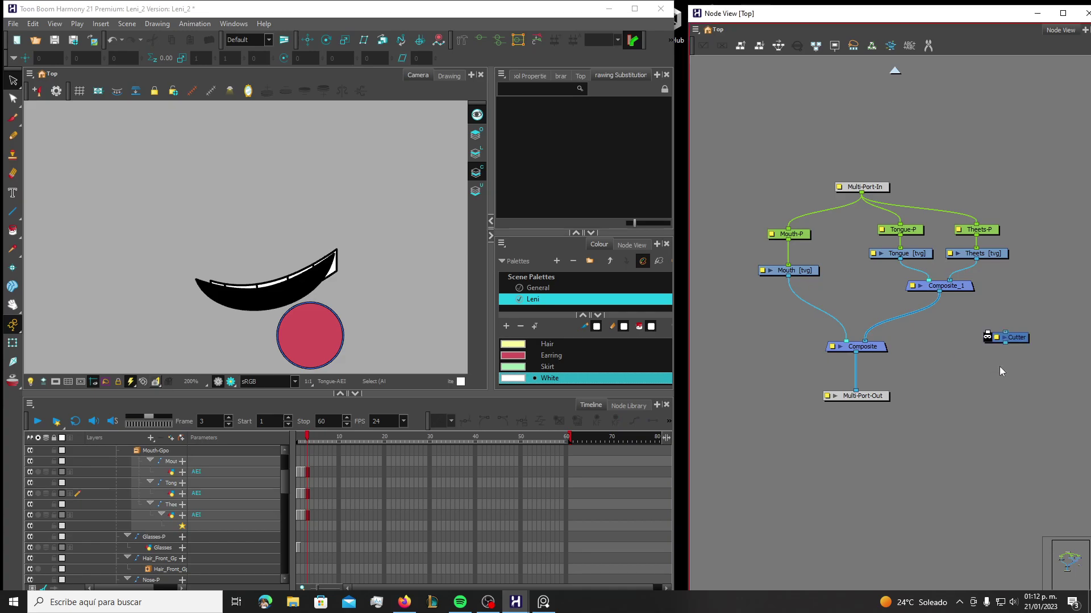
{"action": "left_click_drag", "start_coordinate": [995, 339], "coordinate": [933, 320]}
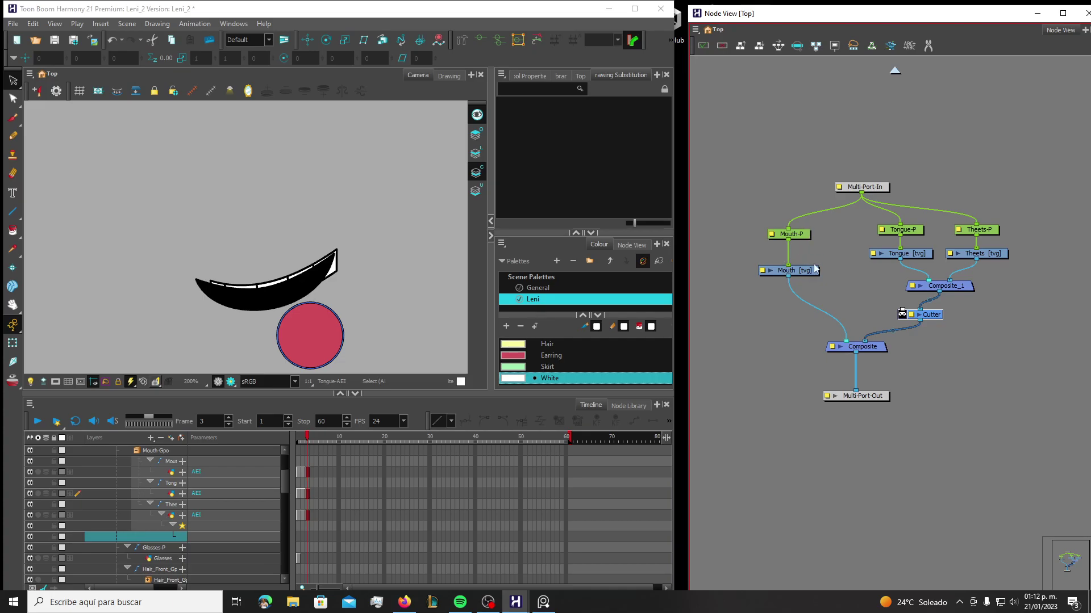
Disconnect the Mouth drawing from Composite and connect it to the Cutter's matte port
{"action": "left_click_drag", "start_coordinate": [817, 275], "coordinate": [817, 265]}
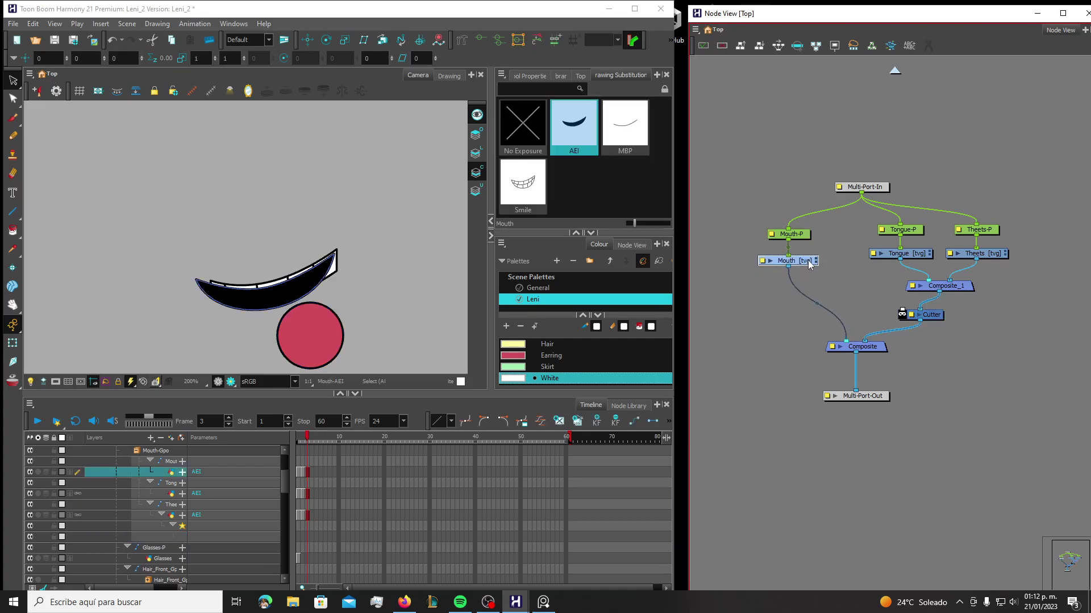
{"action": "left_click_drag", "start_coordinate": [847, 340], "coordinate": [805, 317]}
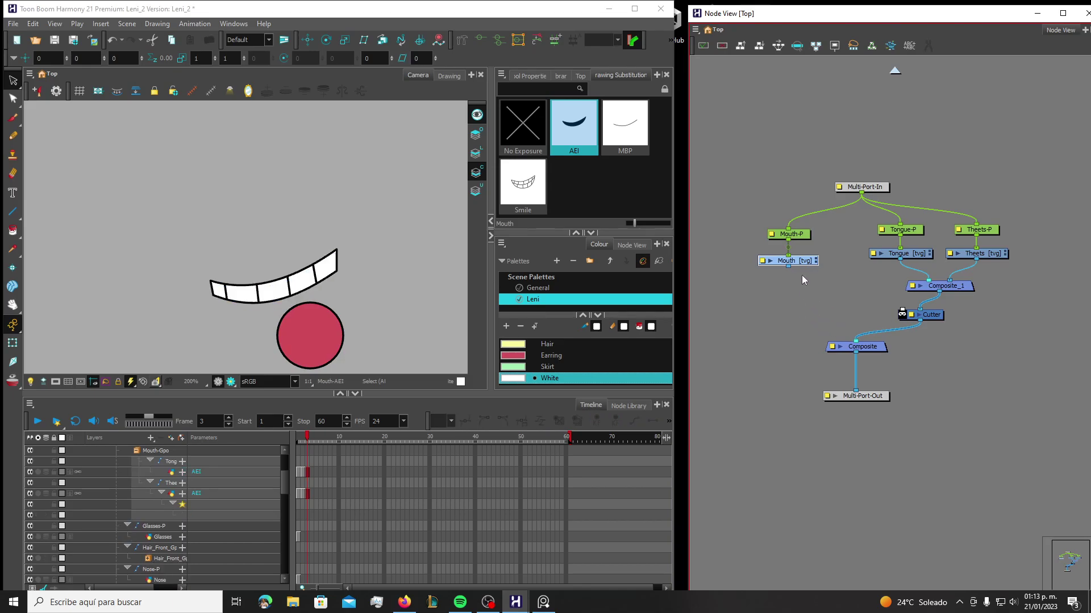
{"action": "left_click_drag", "start_coordinate": [788, 265], "coordinate": [903, 311]}
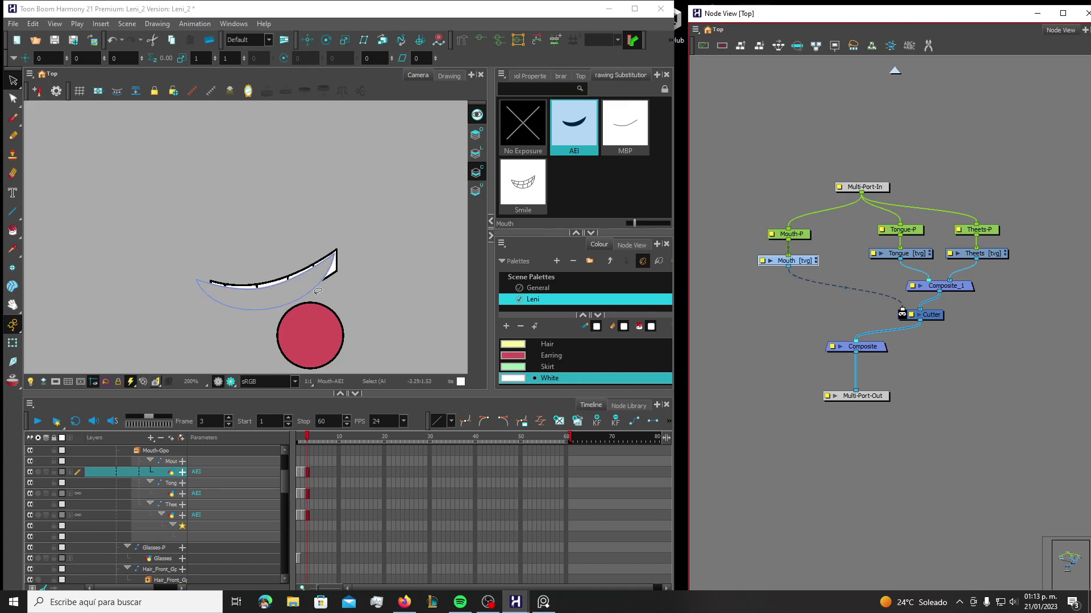
Enable the Inverted option in the Cutter node's layer properties
{"action": "double_click", "coordinate": [911, 317]}
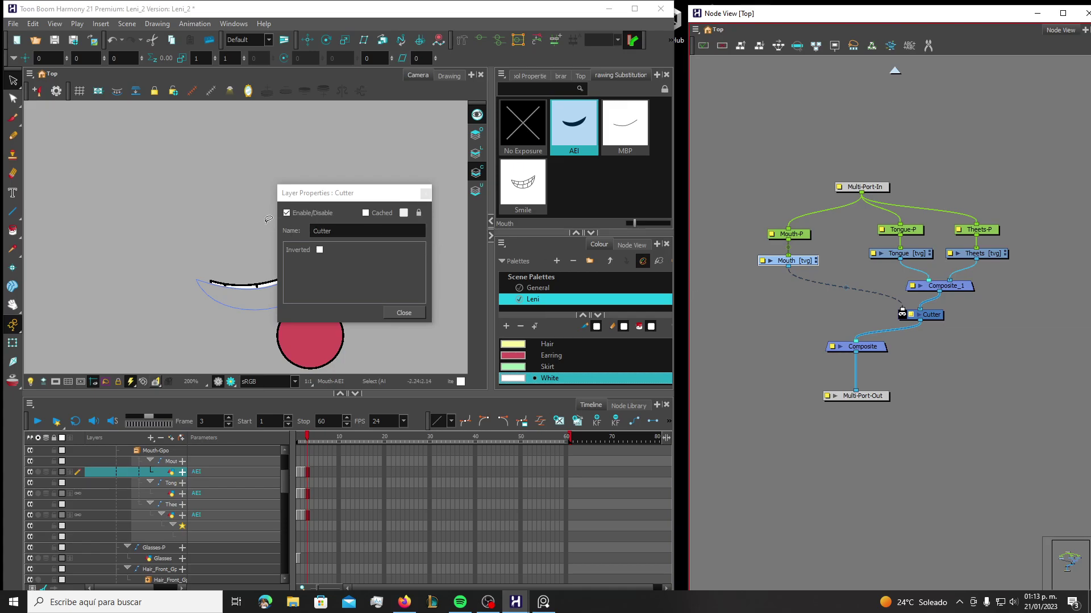
{"action": "left_click", "coordinate": [319, 250]}
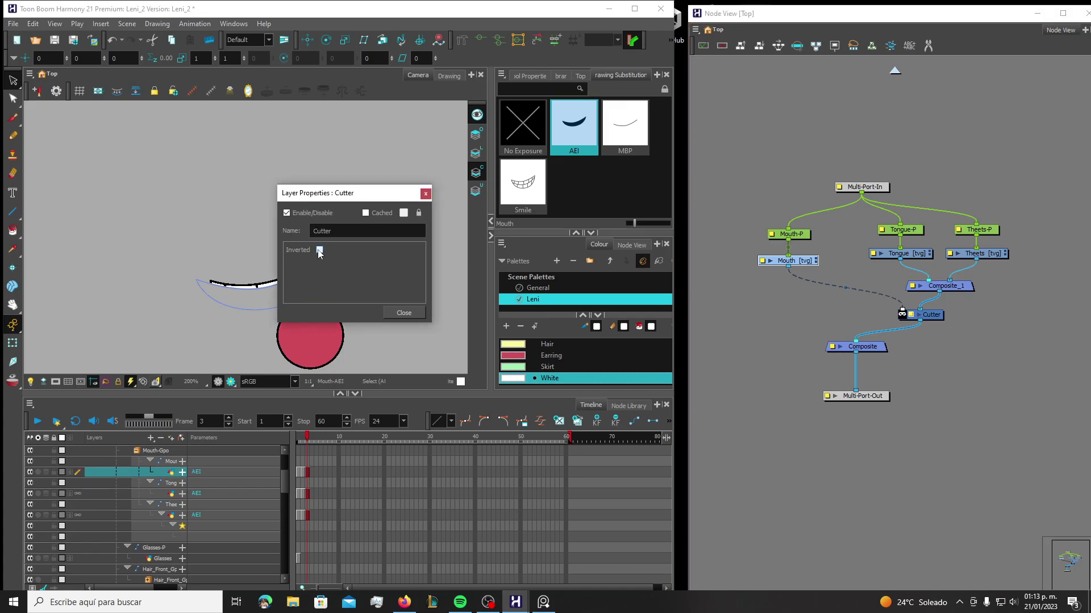
{"action": "left_click", "coordinate": [404, 312]}
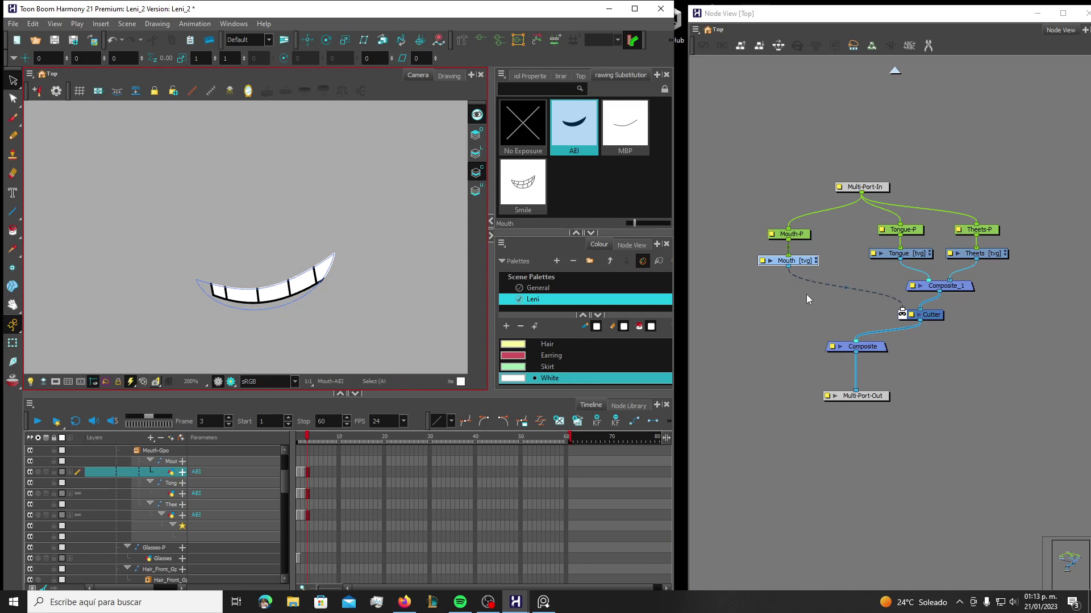
Add a Line-Art node and place it to the lower left of the Mouth drawing node
{"action": "left_click", "coordinate": [791, 296]}
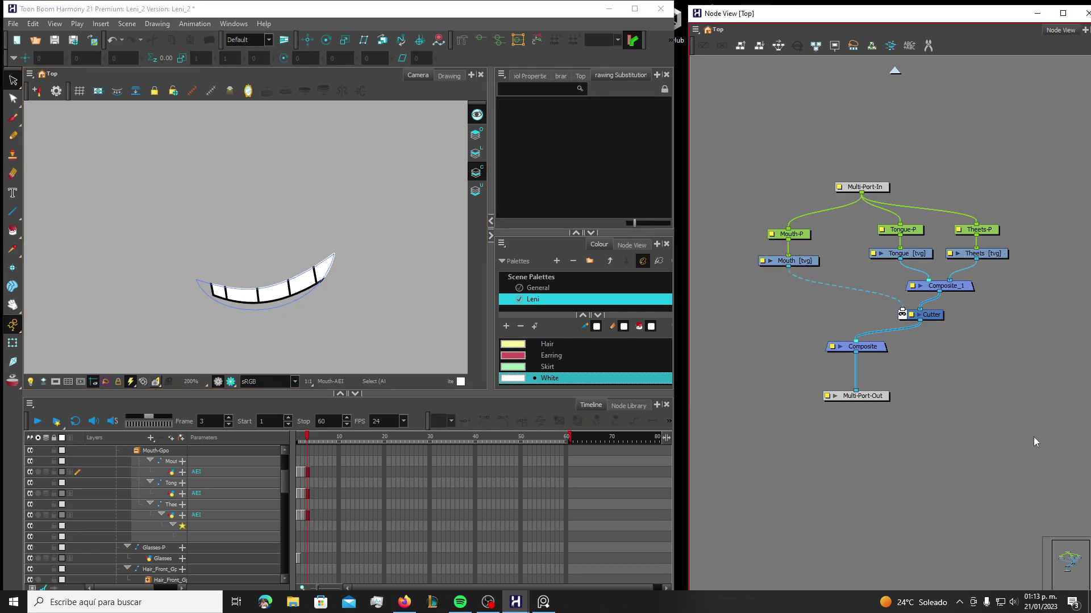
{"action": "key", "text": "Tab"}
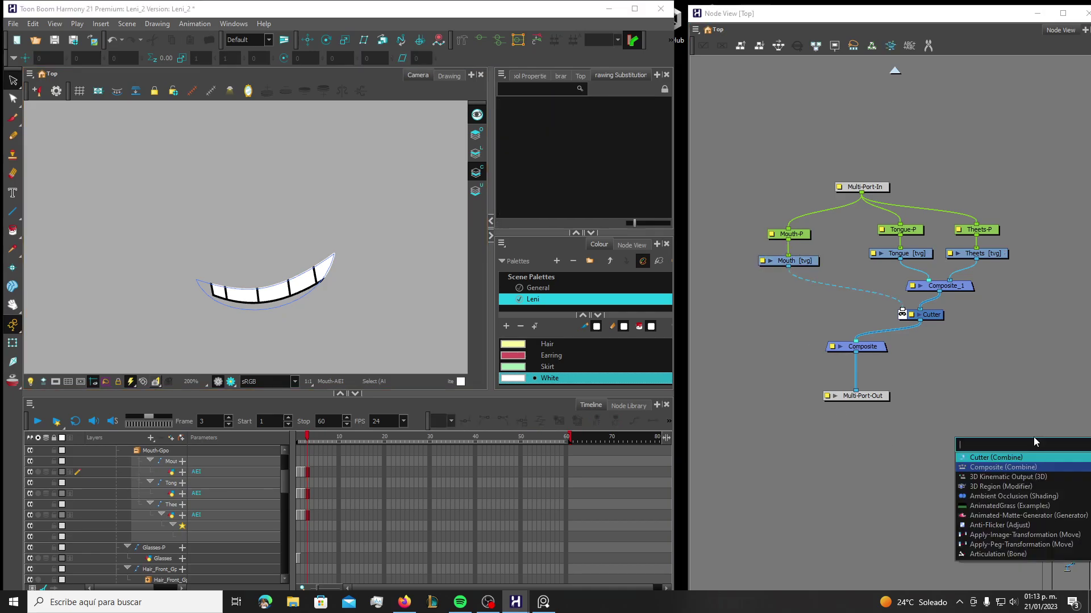
{"action": "type", "text": "line"}
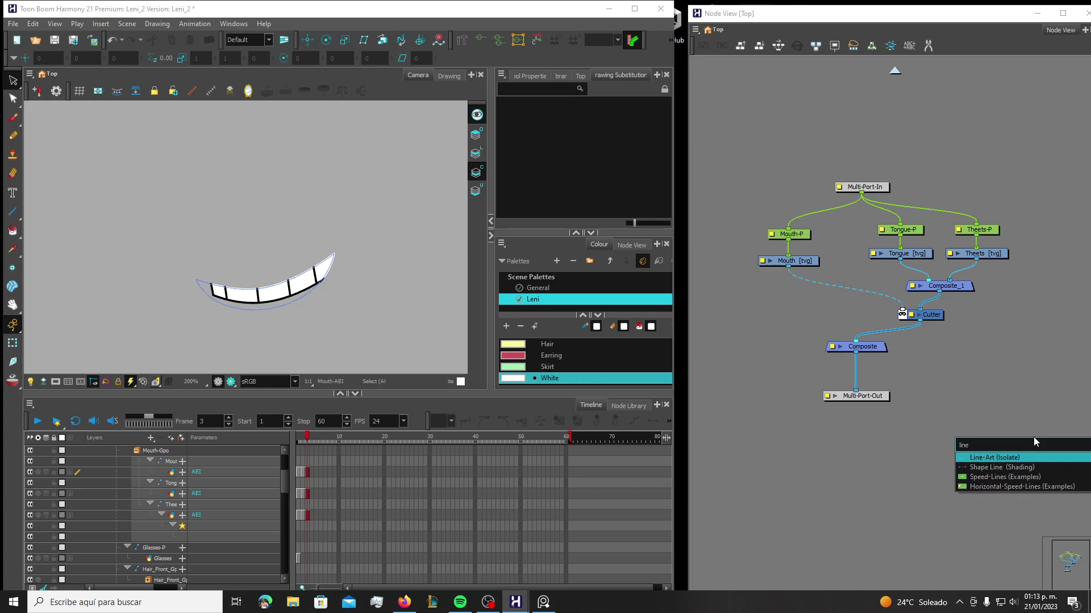
{"action": "left_click", "coordinate": [1007, 458]}
{"action": "left_click_drag", "start_coordinate": [1079, 438], "coordinate": [750, 304]}
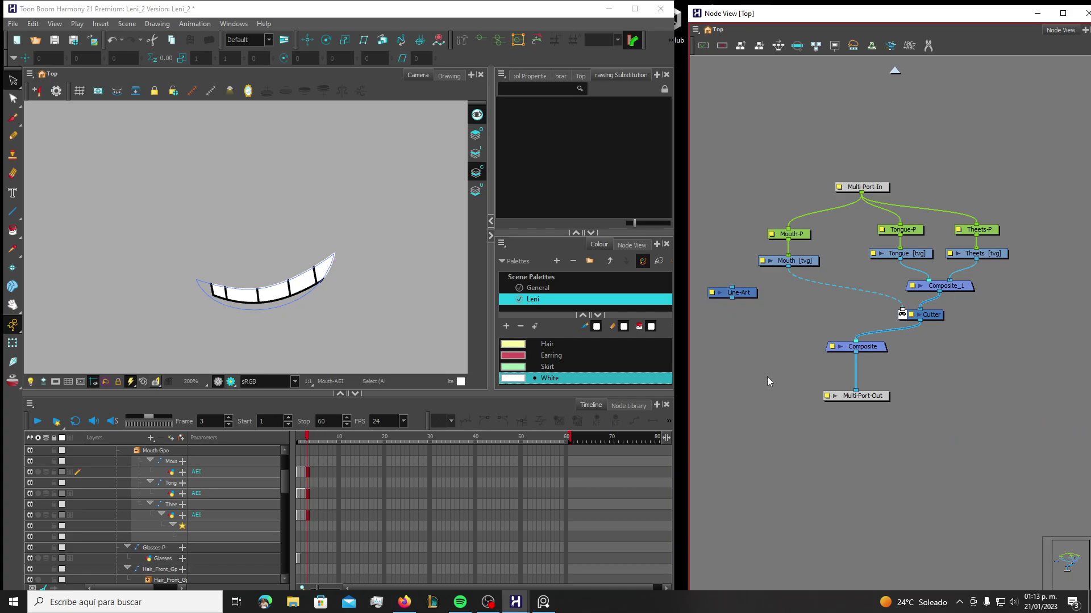
Add an Underlay-Layer node and place it below the Mouth drawing node
{"action": "key", "text": "Tab"}
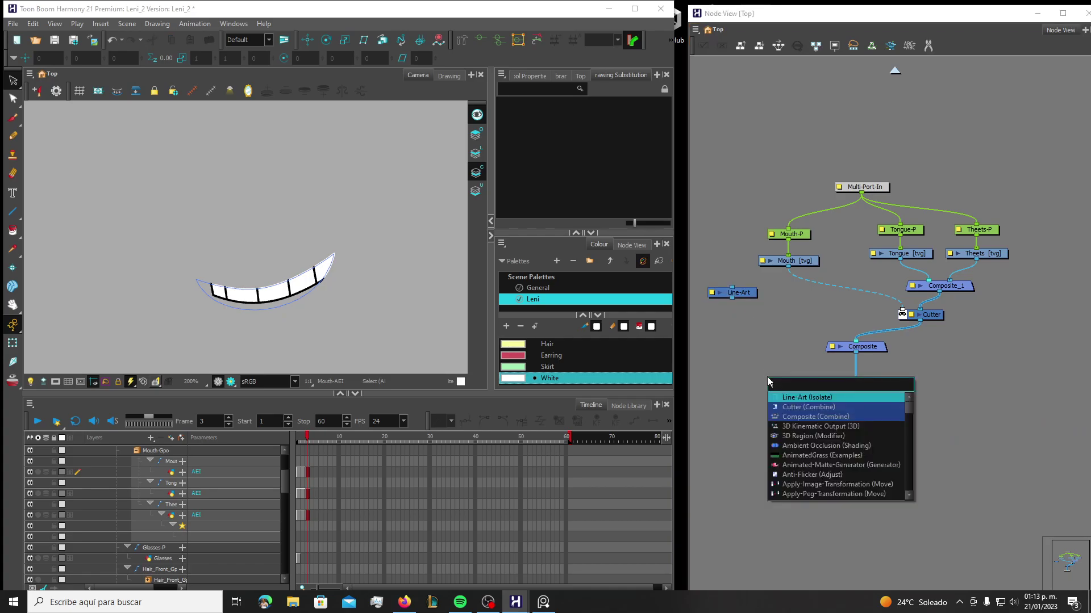
{"action": "type", "text": "und"}
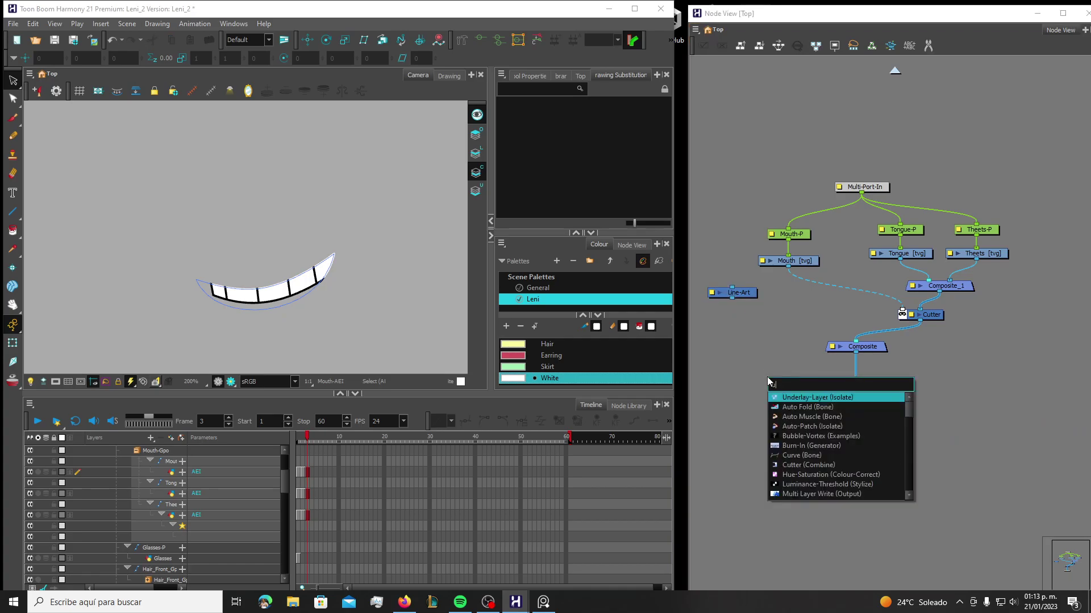
{"action": "left_click", "coordinate": [815, 397]}
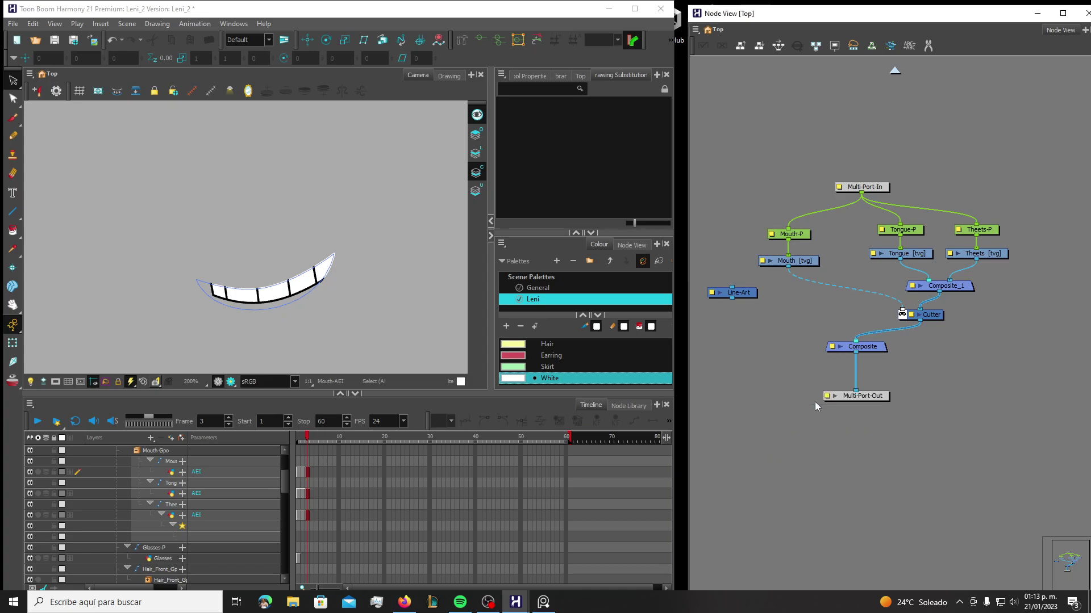
{"action": "left_click_drag", "start_coordinate": [806, 369], "coordinate": [788, 330]}
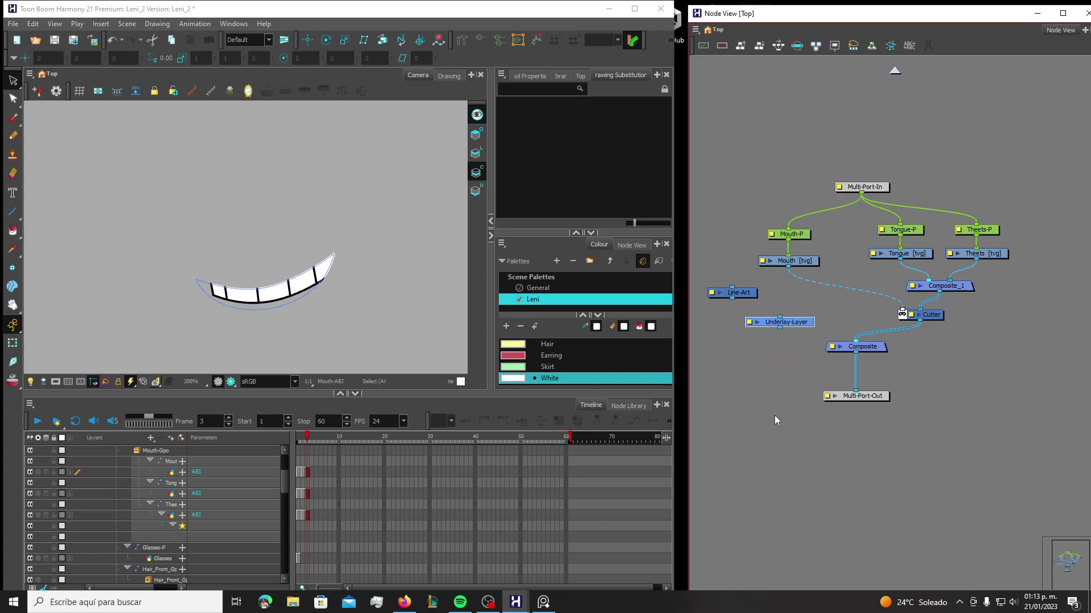
Add a Colour-Art node beside Line-Art and move the Underlay-Layer node beneath them
{"action": "left_click", "coordinate": [784, 412]}
{"action": "key", "text": "Tab"}
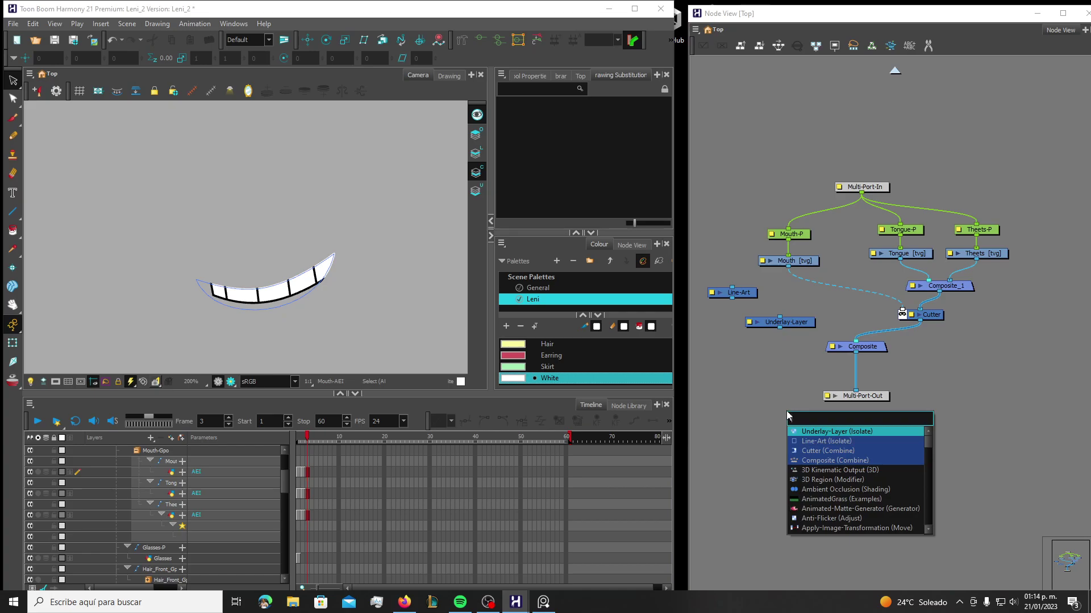
{"action": "type", "text": "c"}
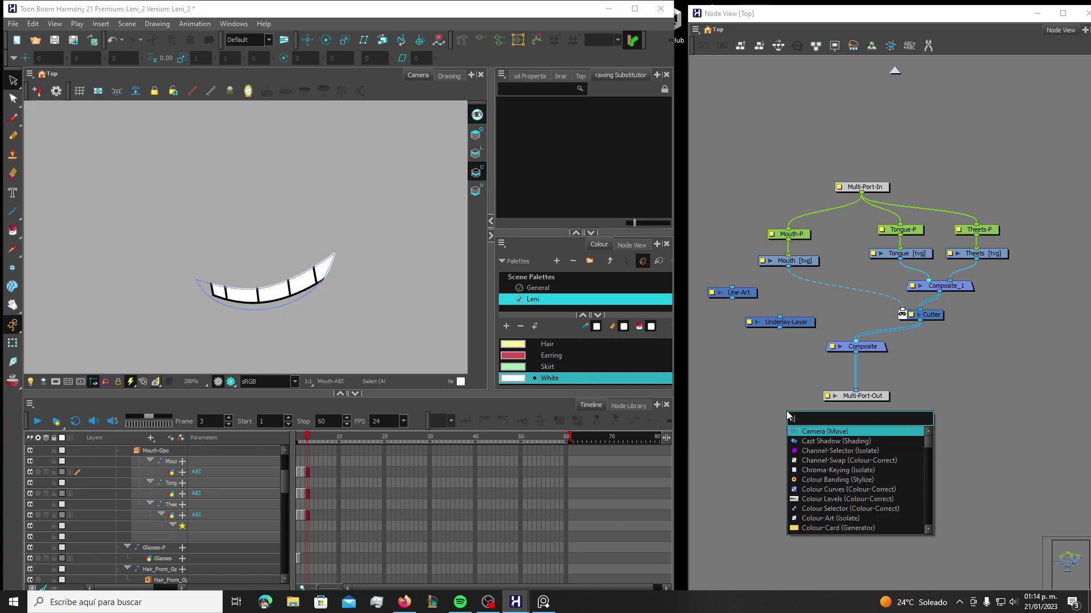
{"action": "type", "text": "olou"}
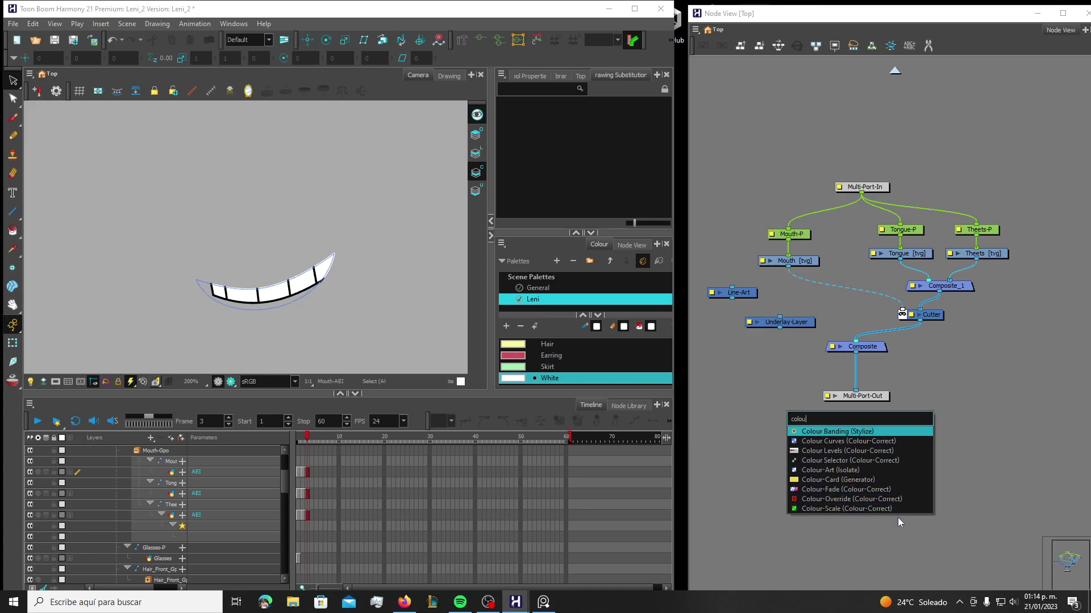
{"action": "left_click", "coordinate": [846, 471]}
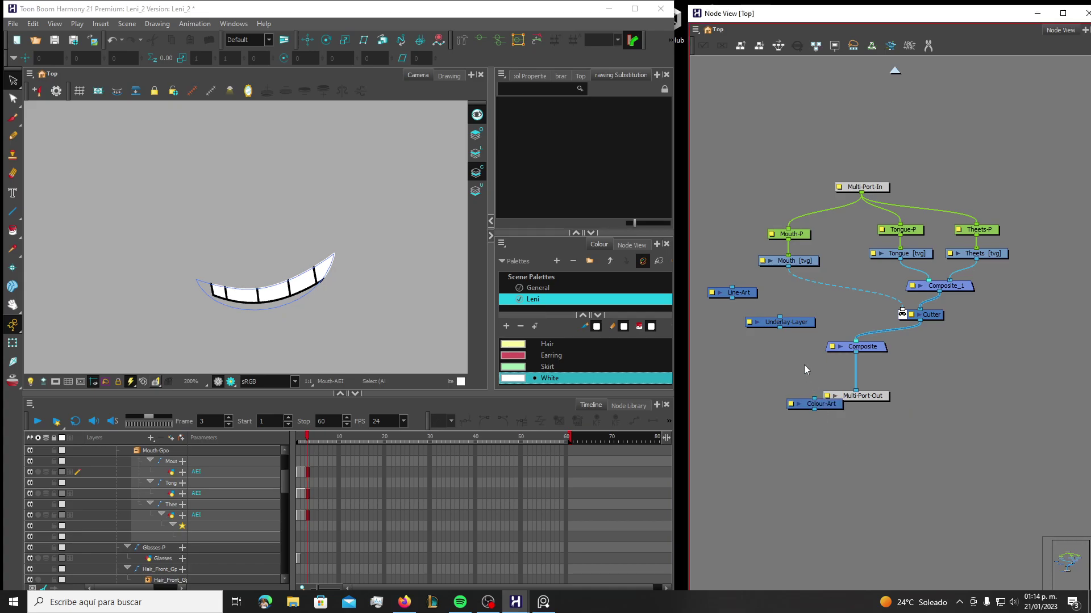
{"action": "left_click_drag", "start_coordinate": [827, 404], "coordinate": [785, 339]}
{"action": "left_click", "coordinate": [800, 324]}
{"action": "left_click", "coordinate": [819, 305]}
{"action": "left_click_drag", "start_coordinate": [819, 305], "coordinate": [823, 306]}
{"action": "left_click_drag", "start_coordinate": [785, 339], "coordinate": [786, 330]}
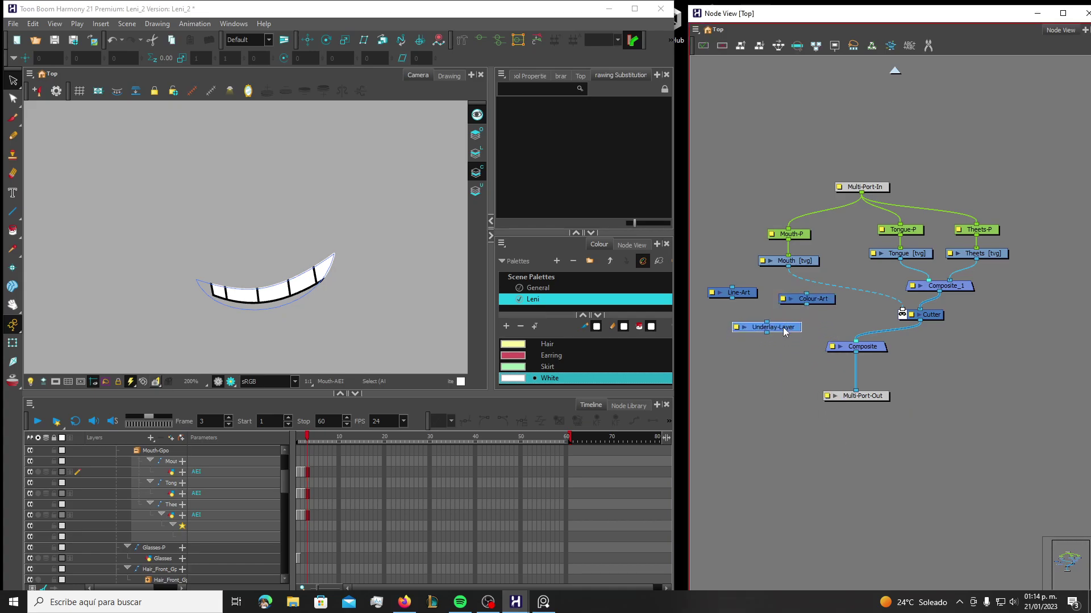
Connect the Mouth drawing through Line-Art to Composite, and make Line Art the active art layer in the Camera view
{"action": "left_click_drag", "start_coordinate": [788, 267], "coordinate": [846, 341]}
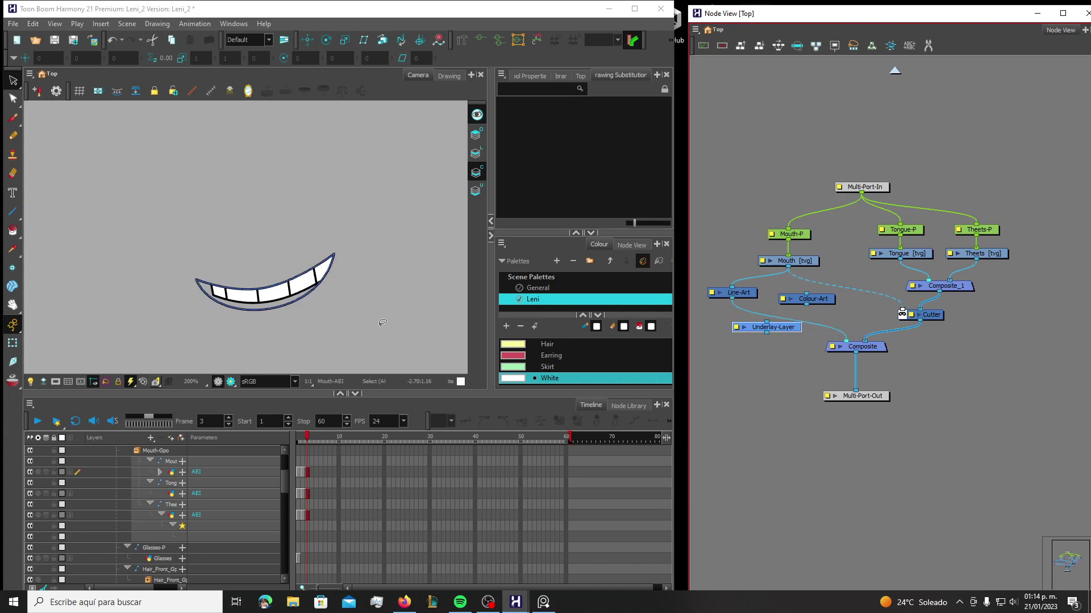
{"action": "left_click", "coordinate": [355, 302]}
{"action": "left_click", "coordinate": [476, 154]}
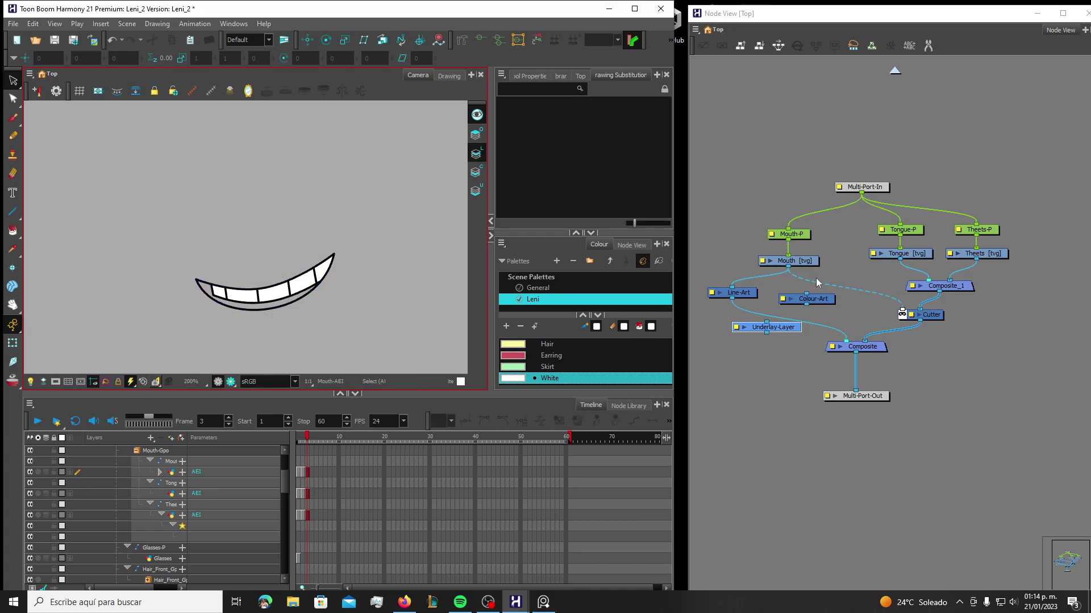
{"action": "left_click_drag", "start_coordinate": [750, 296], "coordinate": [755, 292]}
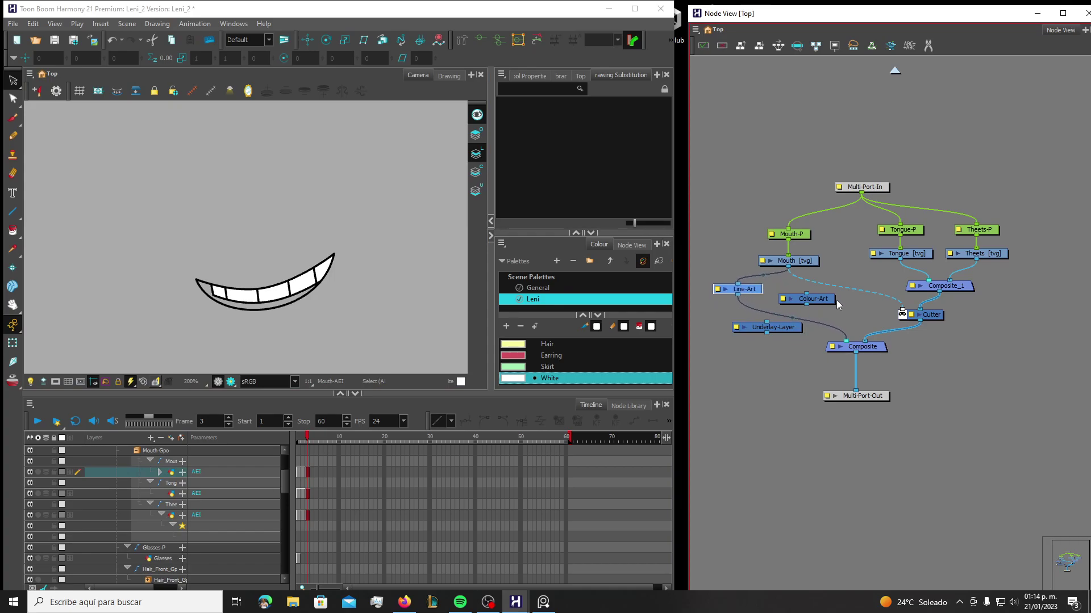
Replace the Mouth drawing's direct link to the Cutter matte with a connection routed through the Underlay-Layer node
{"action": "left_click_drag", "start_coordinate": [827, 303], "coordinate": [825, 300]}
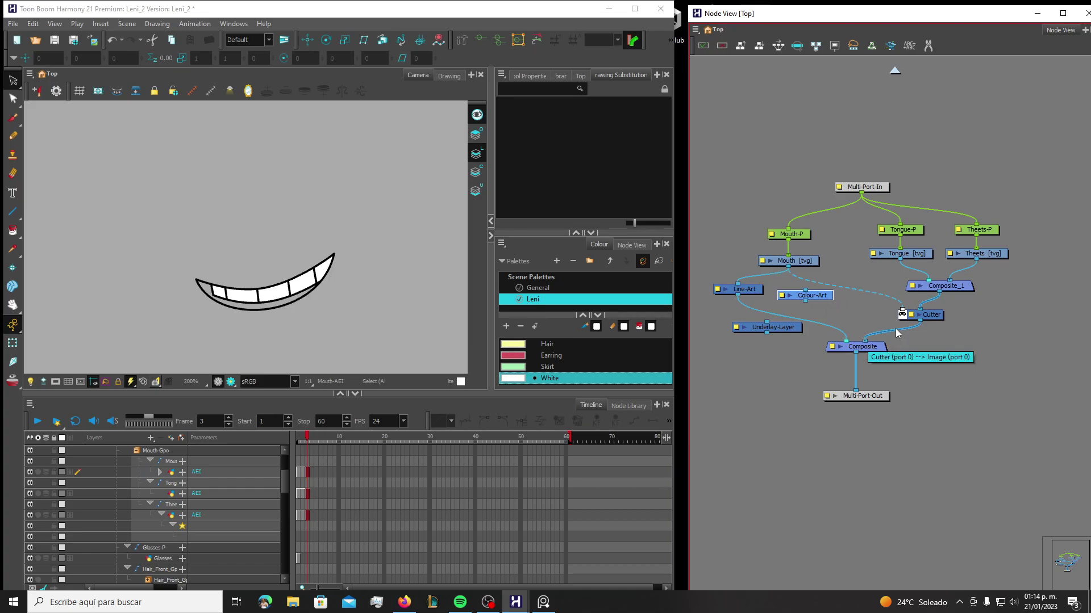
{"action": "left_click_drag", "start_coordinate": [903, 308], "coordinate": [814, 295]}
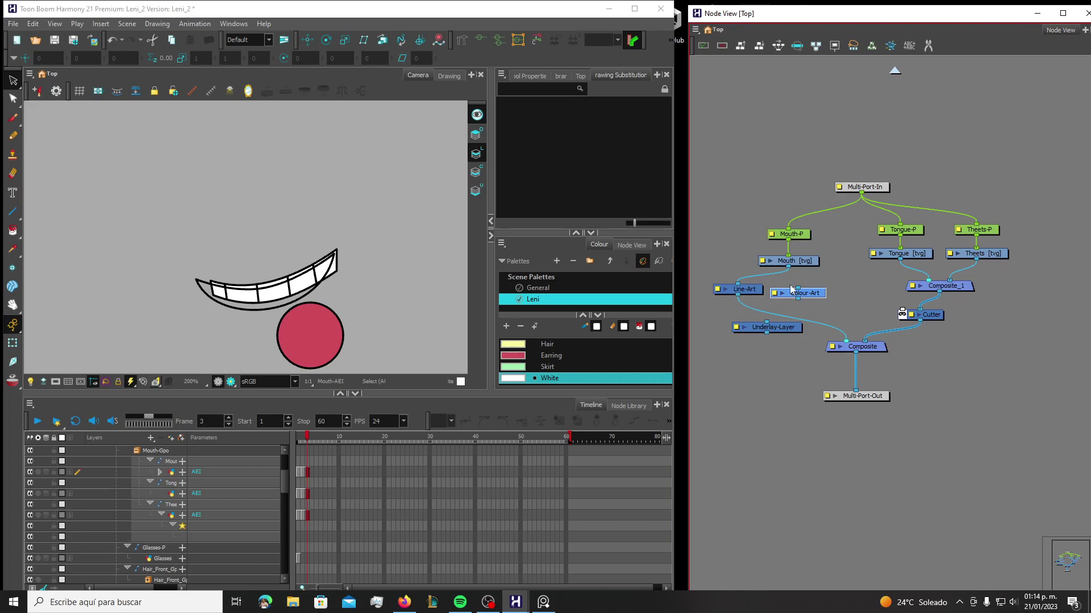
{"action": "left_click_drag", "start_coordinate": [796, 271], "coordinate": [902, 310]}
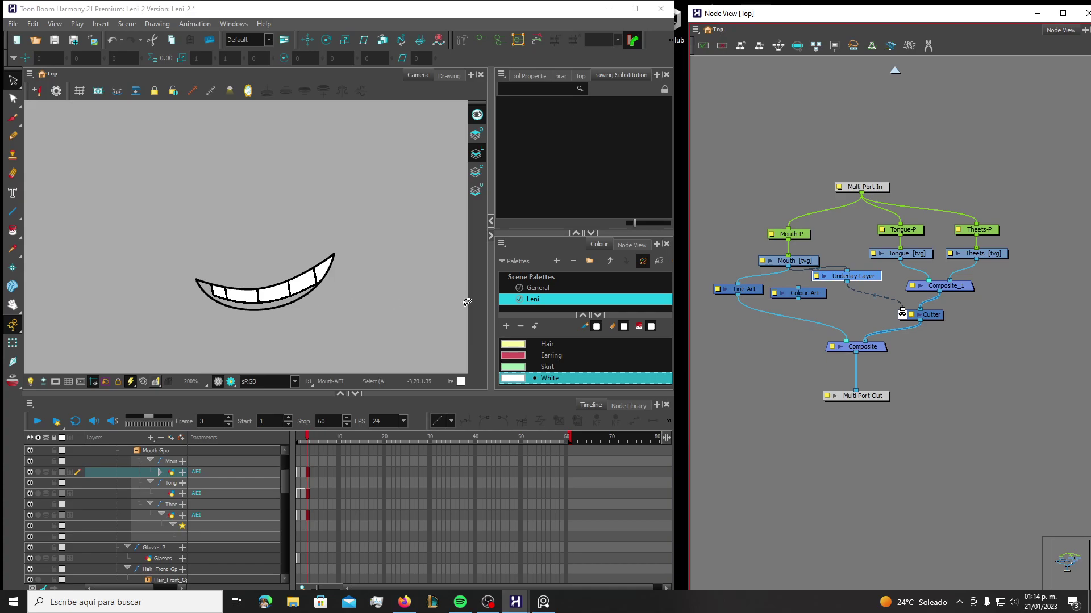
Move Composite and Multi-Port-Out lower, spread out the isolate nodes, and connect the Mouth drawing through Colour-Art to Composite
{"action": "left_click_drag", "start_coordinate": [858, 349], "coordinate": [875, 430]}
{"action": "left_click_drag", "start_coordinate": [864, 368], "coordinate": [864, 397]}
{"action": "left_click_drag", "start_coordinate": [867, 280], "coordinate": [883, 290]}
{"action": "left_click_drag", "start_coordinate": [816, 294], "coordinate": [815, 308]}
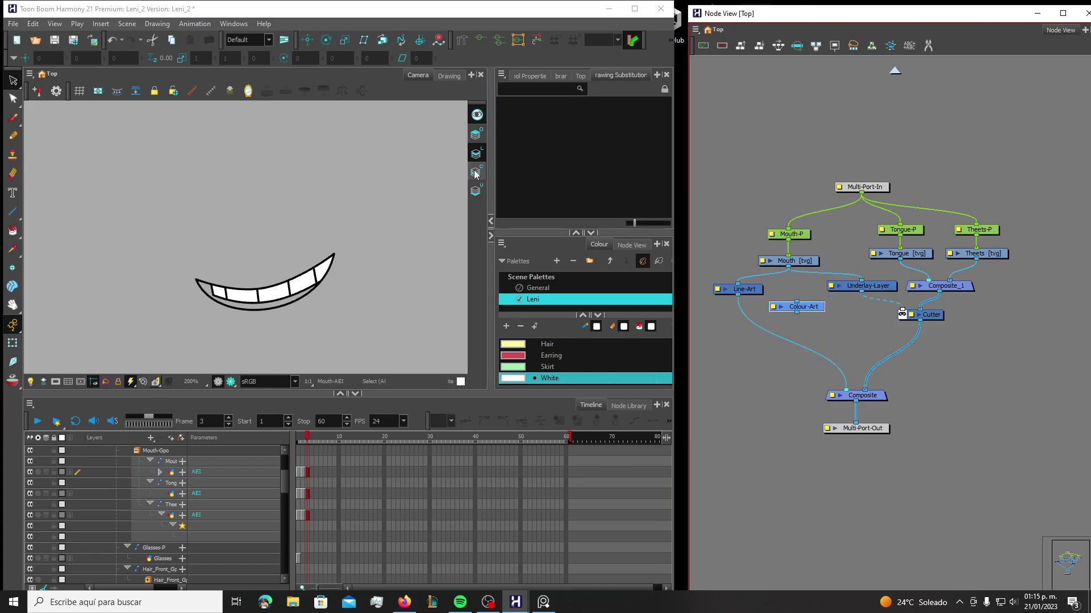
{"action": "left_click_drag", "start_coordinate": [789, 267], "coordinate": [878, 391]}
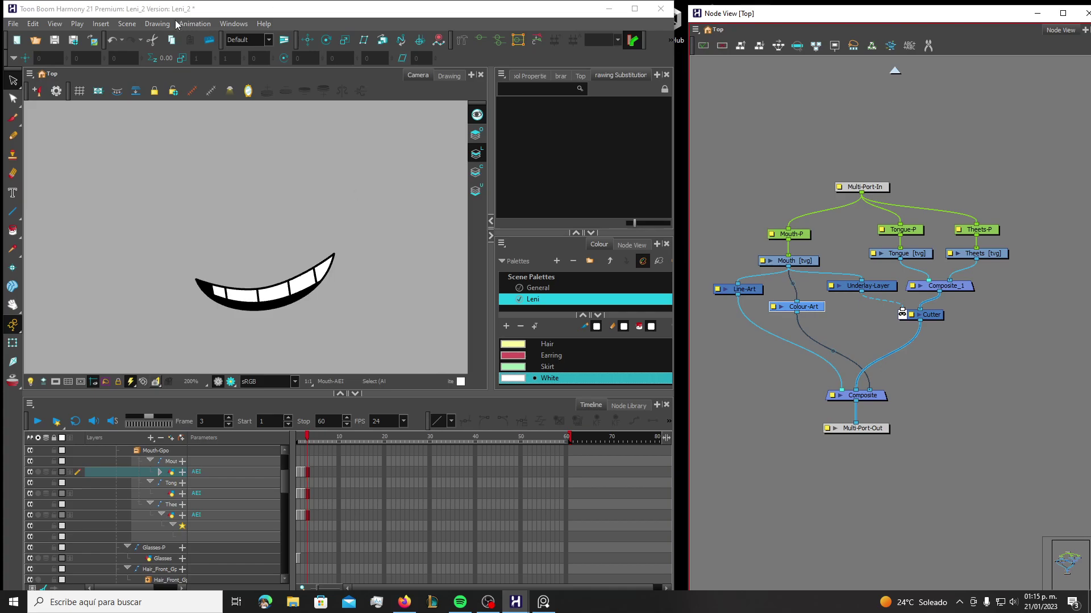
Go to frame 10 and swap the Mouth layer's drawing to Smile and then to MBP
{"action": "left_click", "coordinate": [418, 75]}
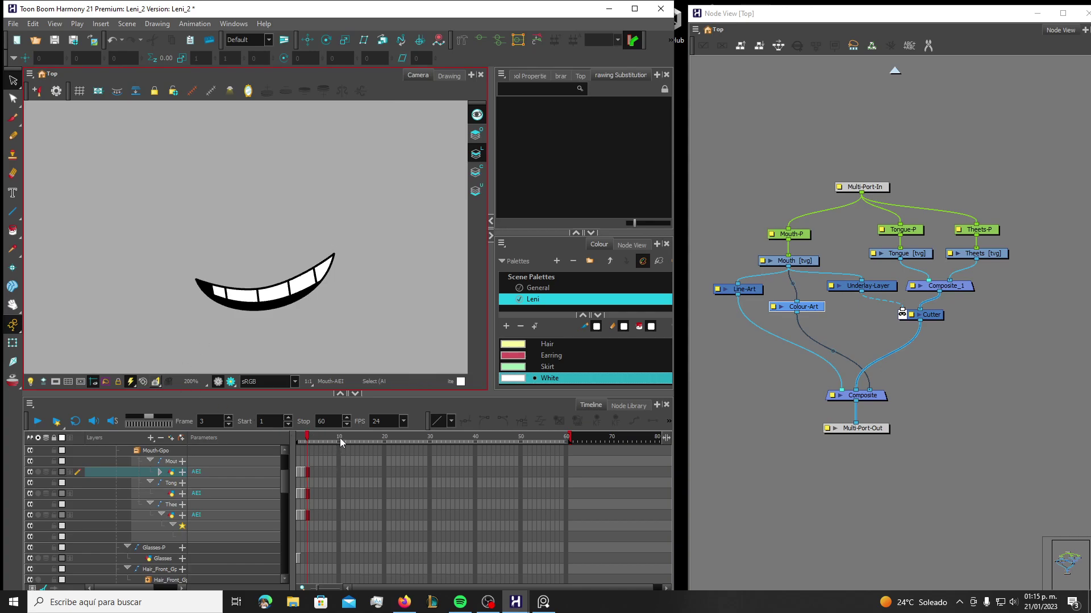
{"action": "left_click", "coordinate": [340, 441]}
{"action": "left_click", "coordinate": [340, 473]}
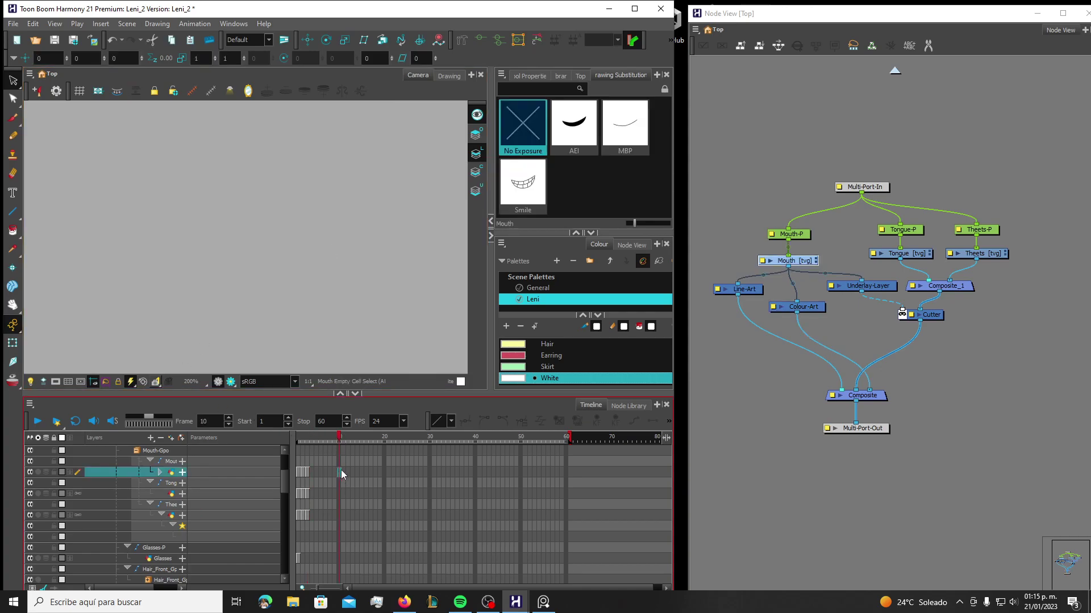
{"action": "left_click", "coordinate": [526, 198]}
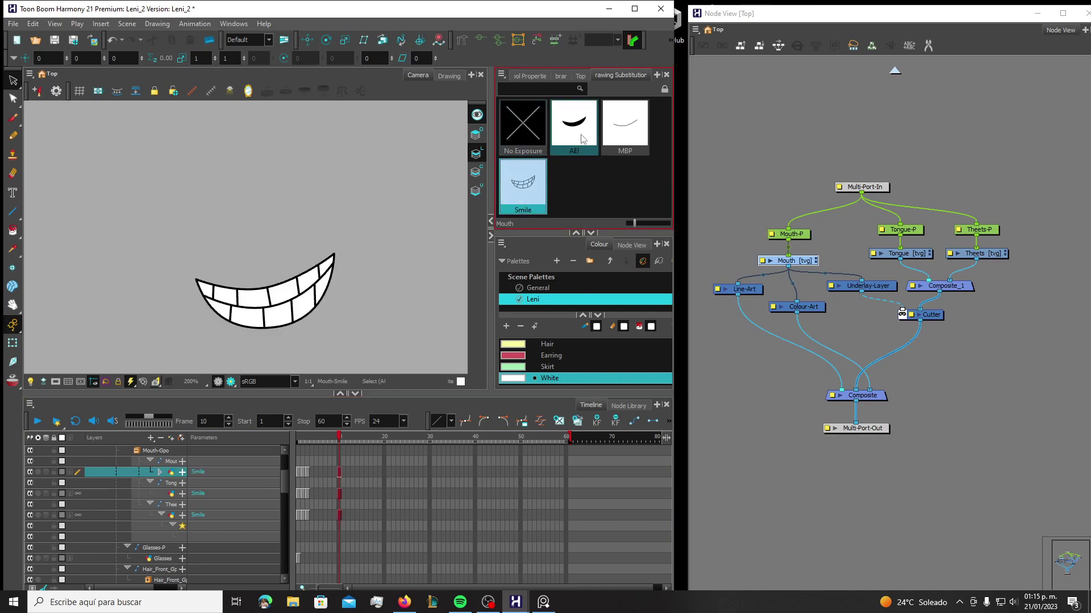
{"action": "left_click", "coordinate": [624, 131]}
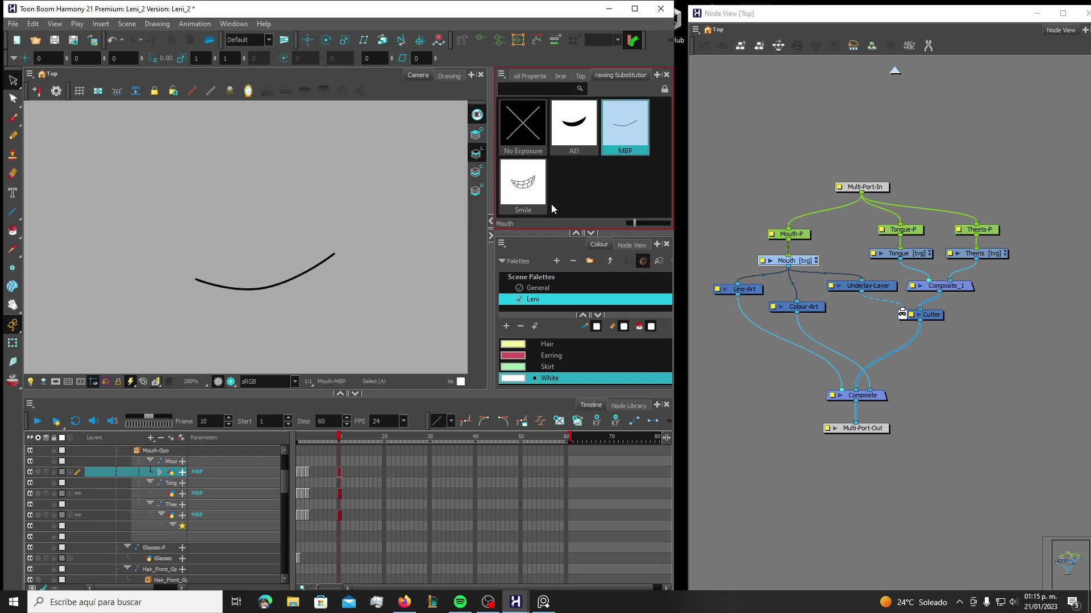
Swap the Mouth drawing at frame 10 to AEI, clear it to No Exposure, and return to the mouth's frame 1 drawing
{"action": "left_click", "coordinate": [574, 130]}
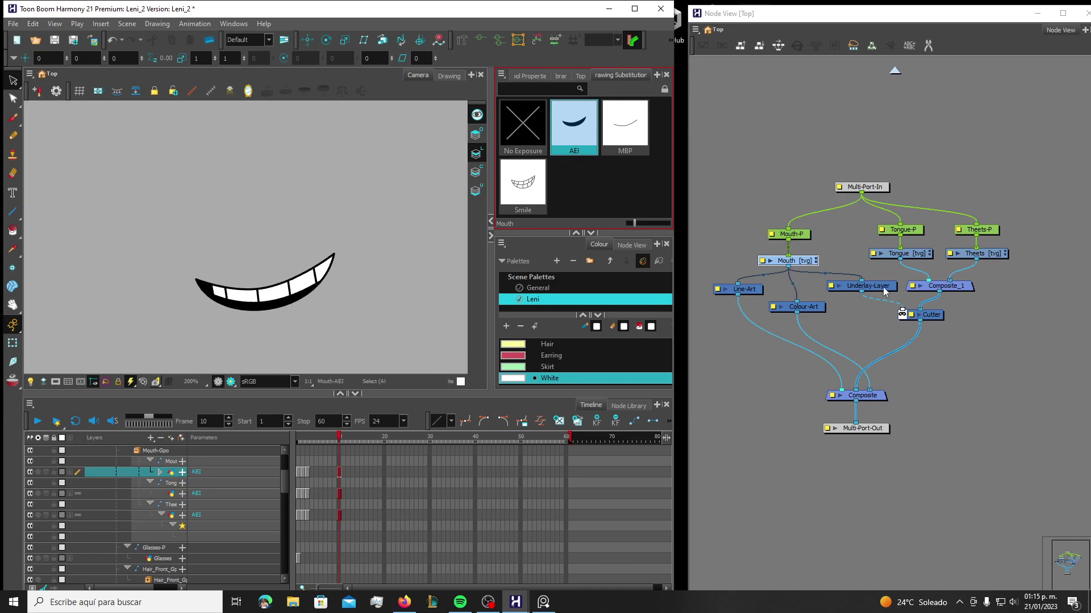
{"action": "left_click", "coordinate": [523, 126]}
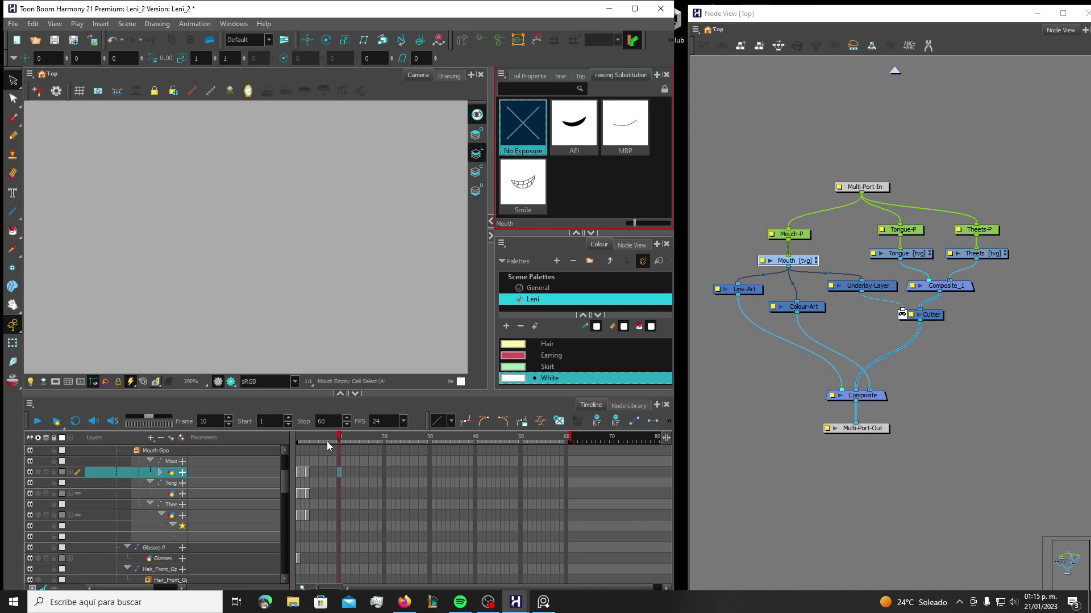
{"action": "left_click", "coordinate": [307, 440]}
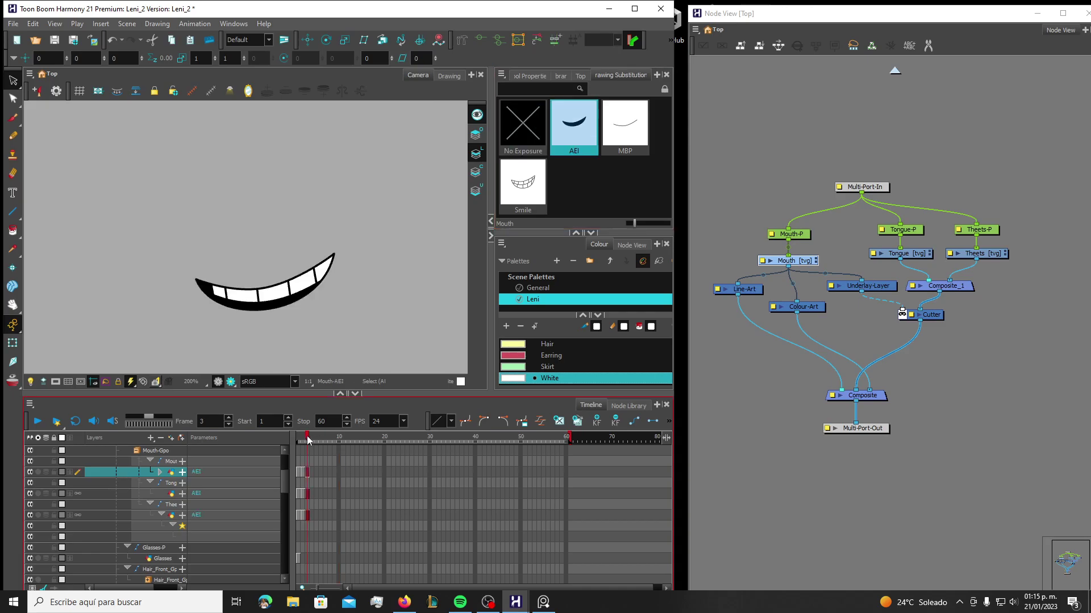
{"action": "left_click", "coordinate": [299, 476]}
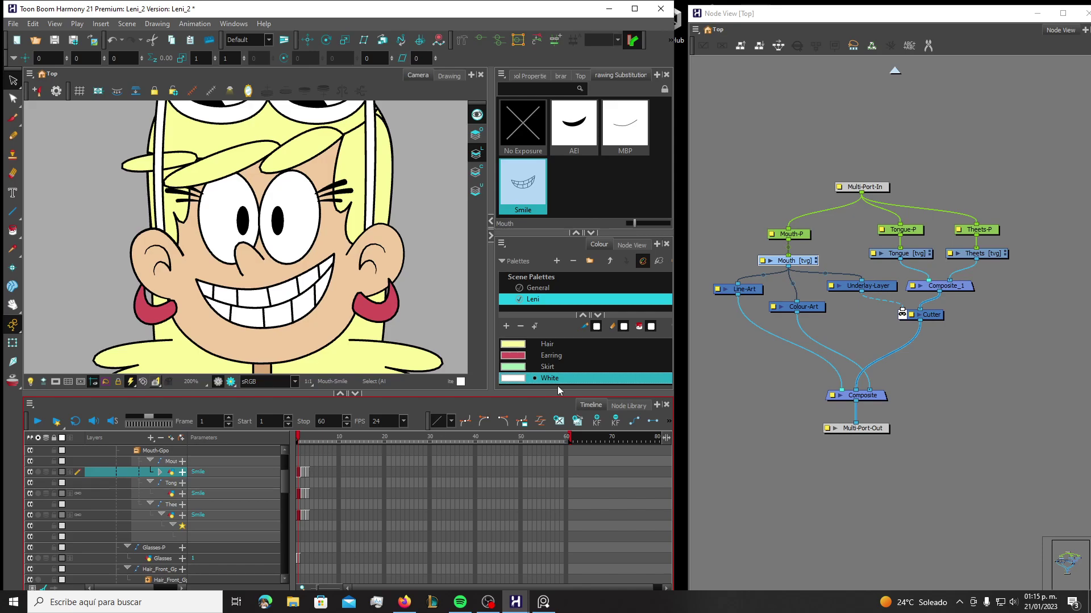
Move Multi-Port-Out and Composite lower, and shift the mouth, tongue, teeth, isolate and Cutter nodes down to leave room beneath the pegs
{"action": "left_click_drag", "start_coordinate": [862, 436], "coordinate": [862, 465]}
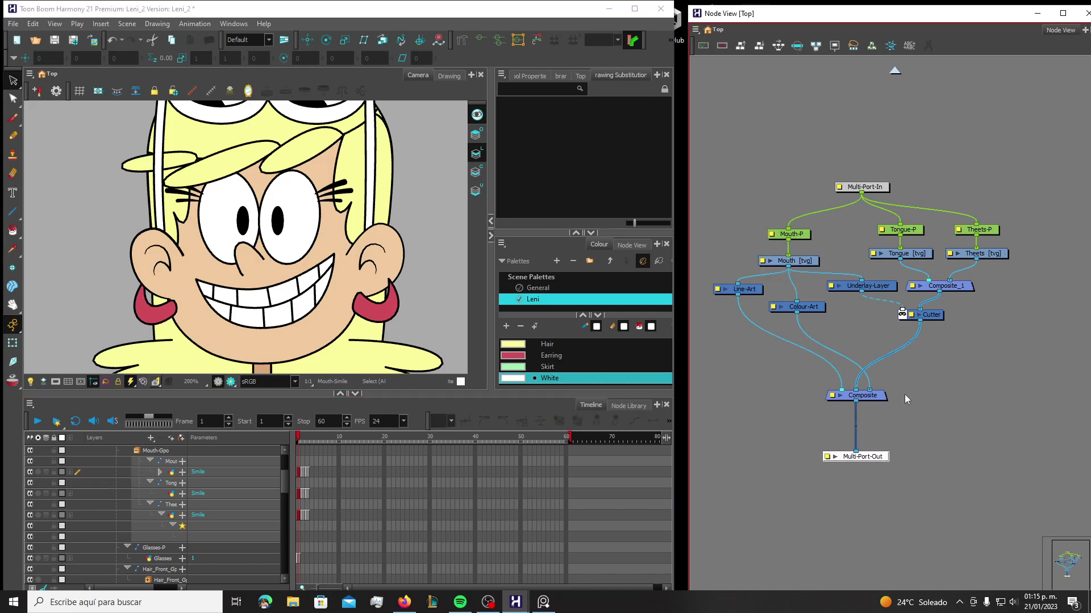
{"action": "left_click_drag", "start_coordinate": [882, 400], "coordinate": [881, 424]}
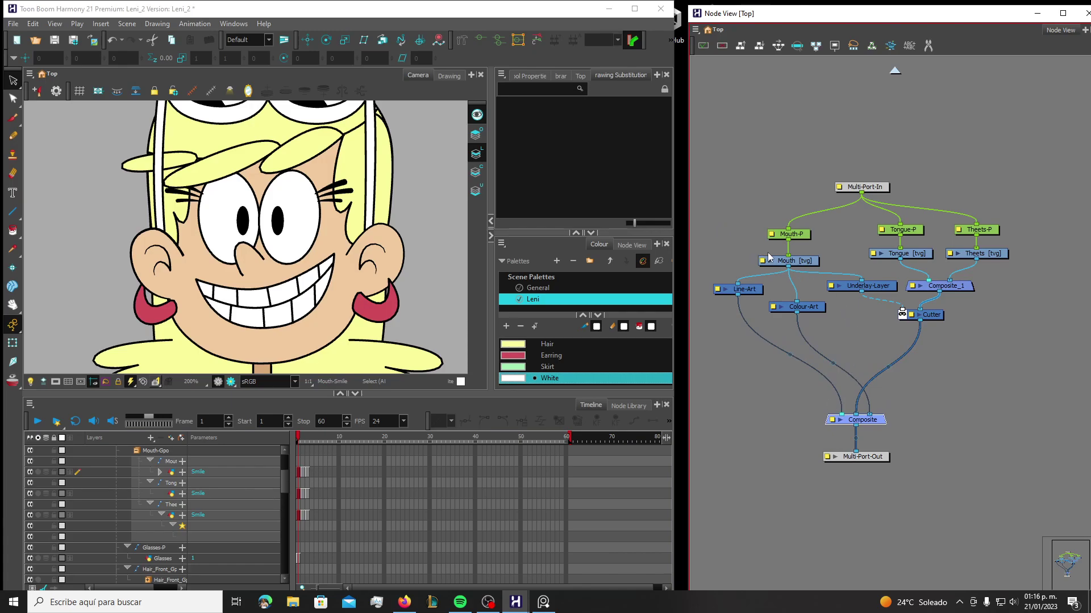
{"action": "left_click_drag", "start_coordinate": [714, 253], "coordinate": [1002, 326]}
{"action": "left_click_drag", "start_coordinate": [935, 316], "coordinate": [941, 368]}
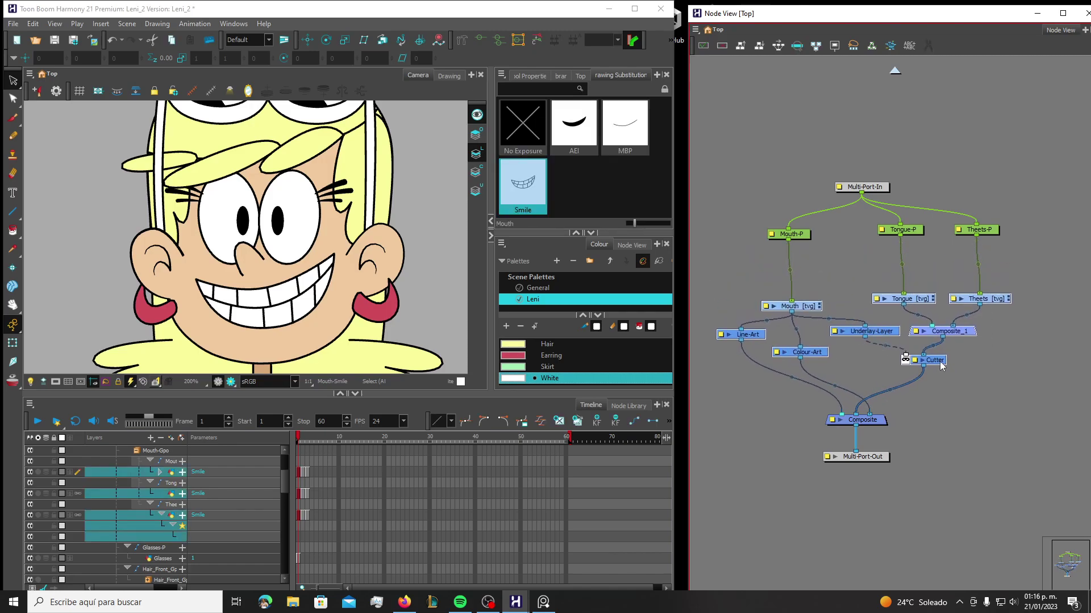
{"action": "left_click", "coordinate": [996, 271]}
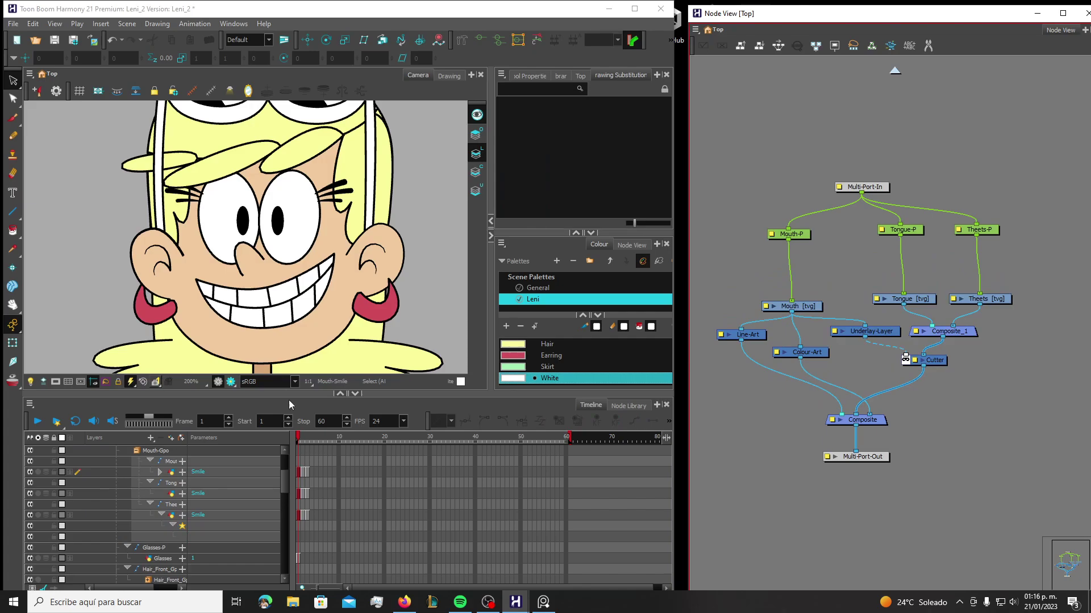
Create a new deformation chain for the Mouth layer's Smile drawing at frame 1 and check the list of deformation chains
{"action": "left_click", "coordinate": [307, 440]}
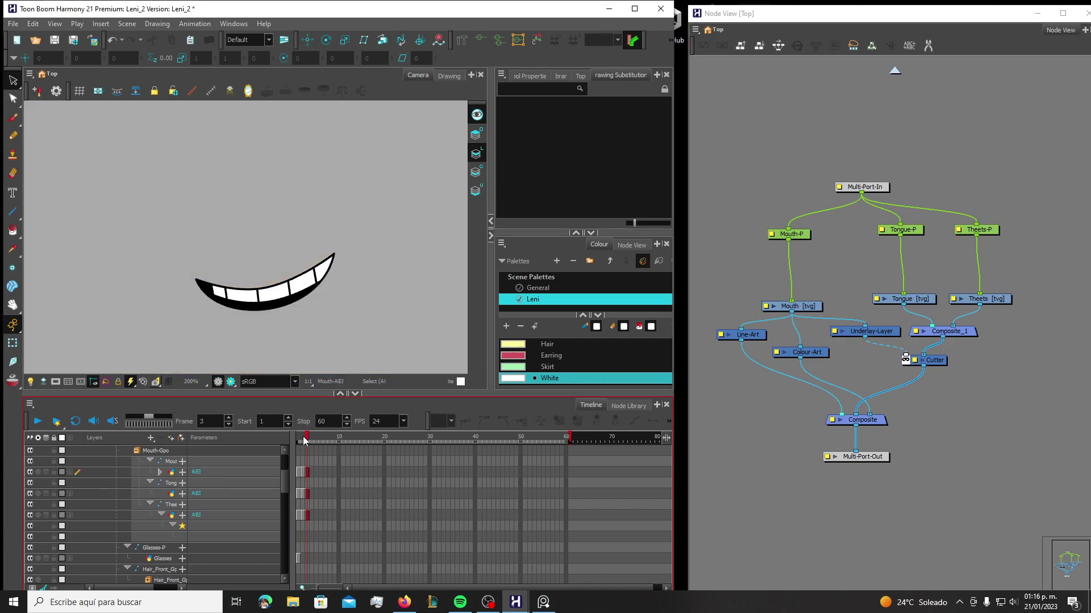
{"action": "left_click", "coordinate": [298, 441]}
{"action": "left_click", "coordinate": [300, 474]}
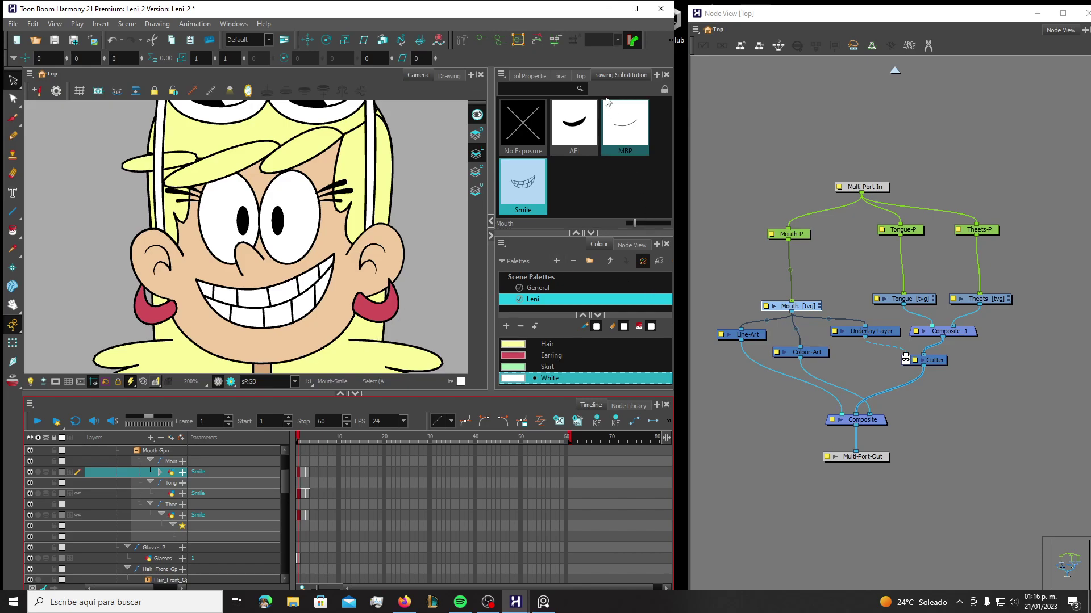
{"action": "left_click", "coordinate": [556, 44]}
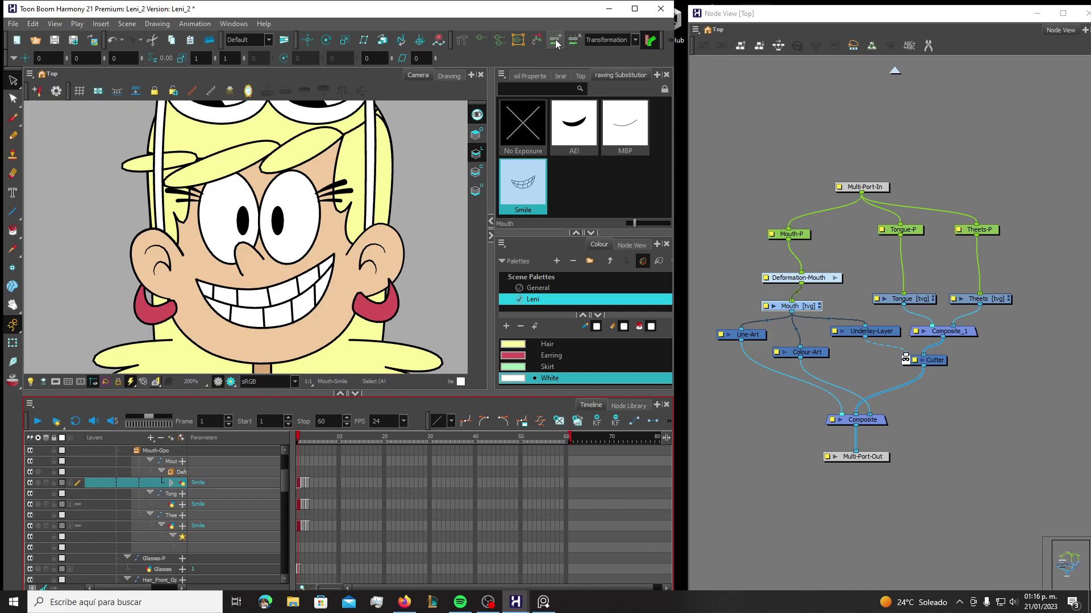
{"action": "left_click", "coordinate": [635, 39]}
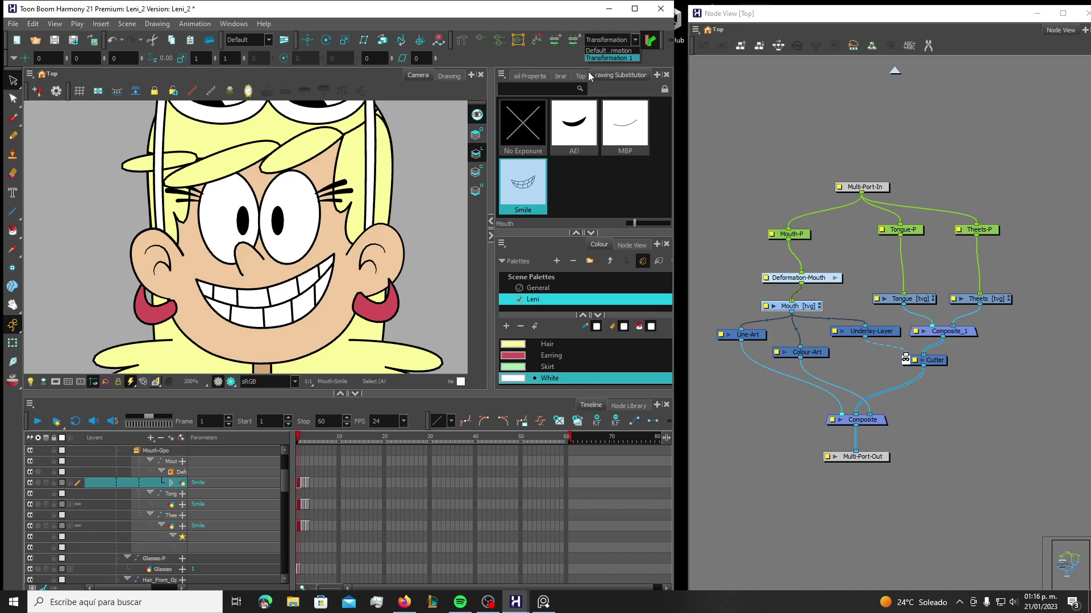
Create another deformation chain for the Mouth drawing exposed at frame 2 and make it the current chain
{"action": "left_click", "coordinate": [302, 483]}
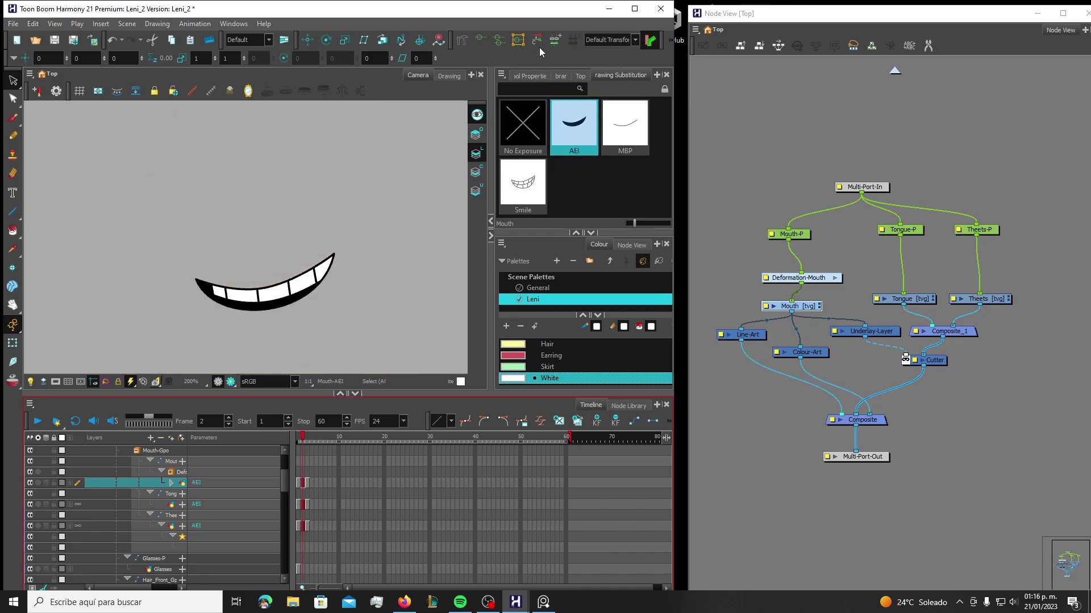
{"action": "left_click", "coordinate": [558, 42]}
{"action": "left_click", "coordinate": [635, 40]}
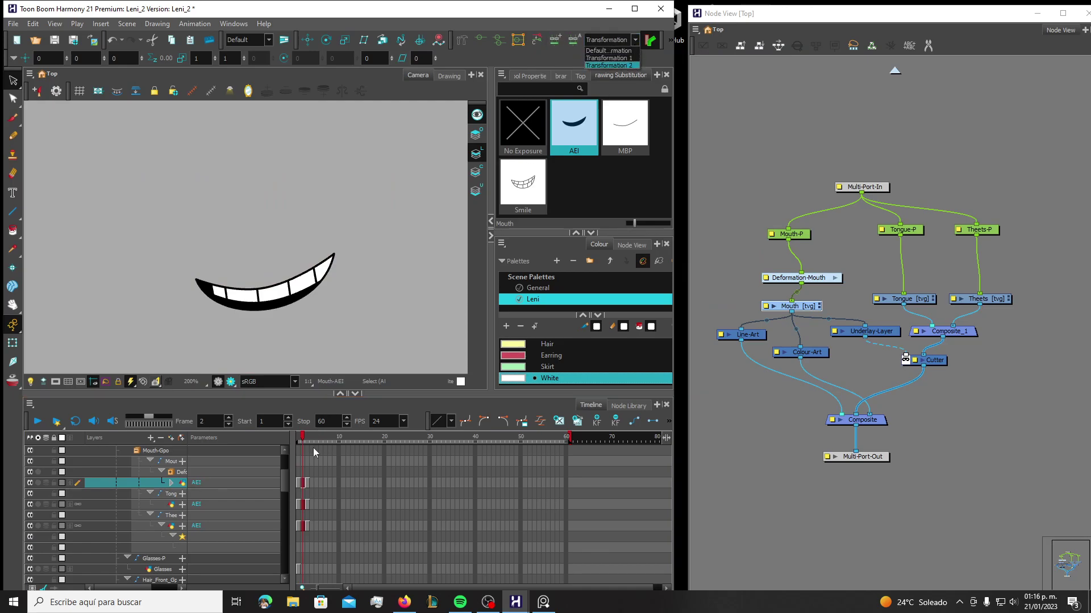
{"action": "left_click", "coordinate": [632, 66]}
Create a further deformation chain for the Mouth's AEI drawing at frame 3 and check it in the chain list
{"action": "key", "text": "period"}
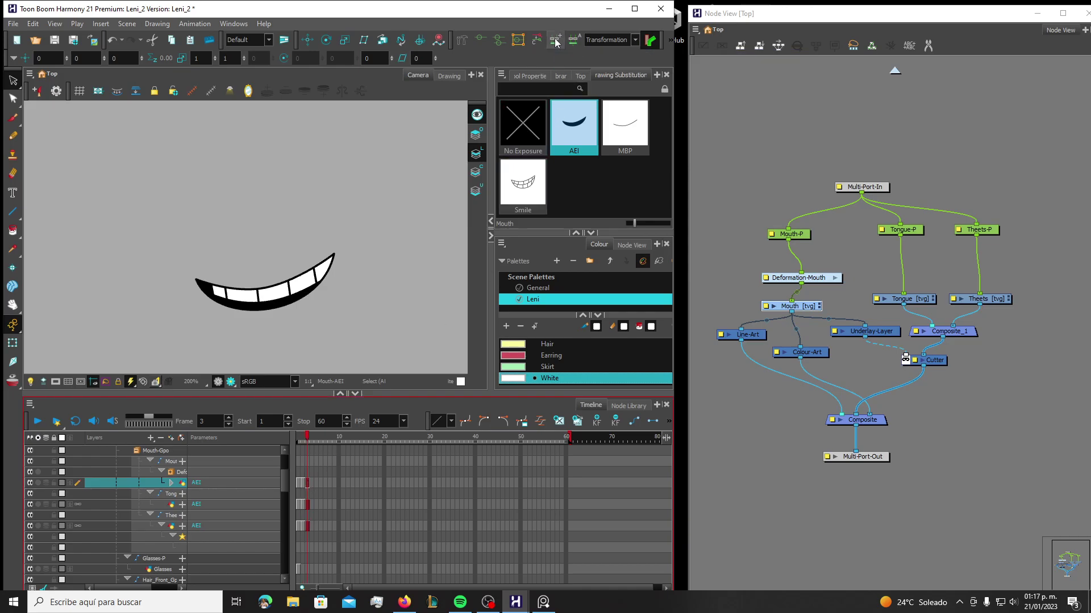
{"action": "left_click", "coordinate": [634, 40]}
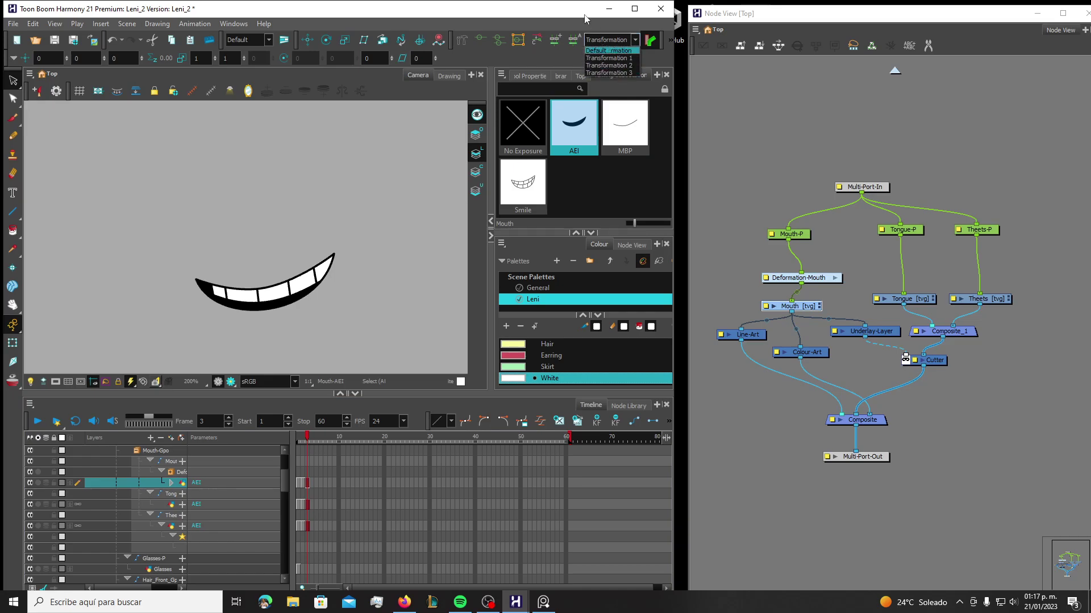
{"action": "left_click", "coordinate": [308, 483]}
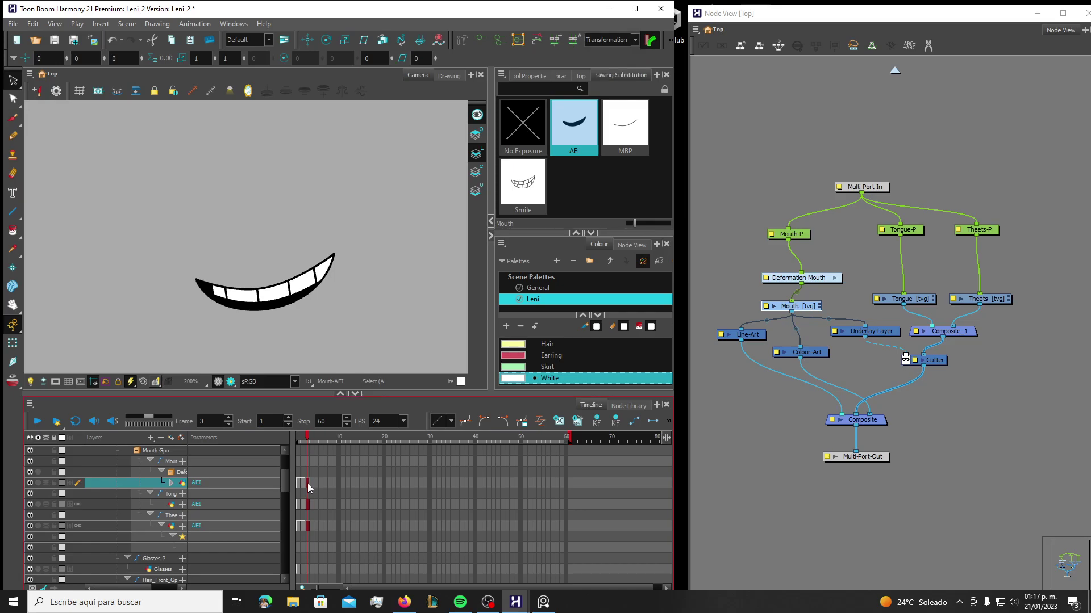
{"action": "left_click", "coordinate": [633, 41]}
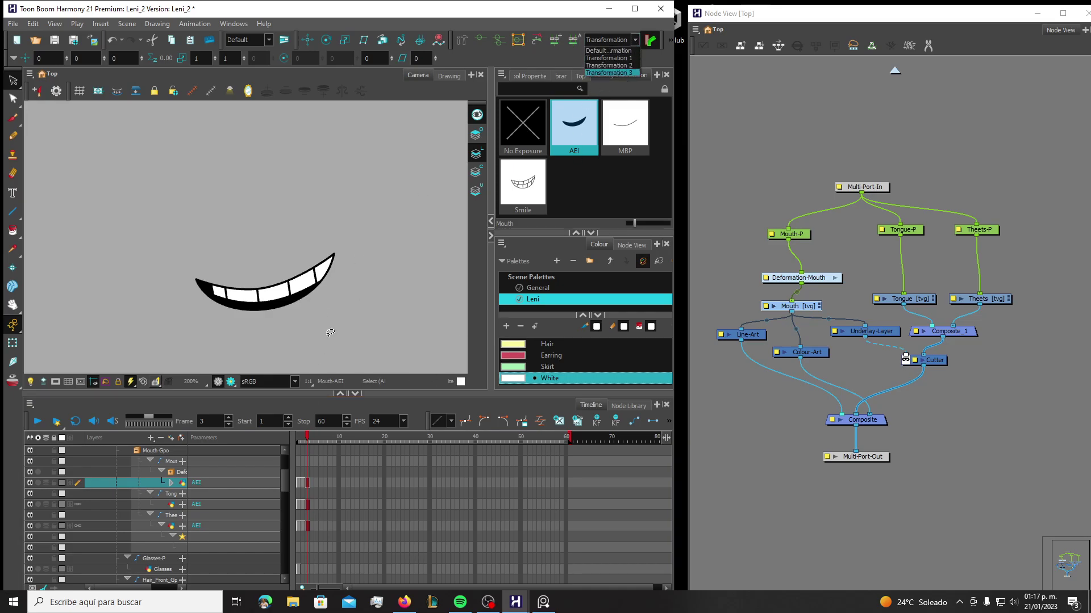
{"action": "left_click", "coordinate": [307, 483]}
Align Deformation-Mouth directly above the Mouth node, and move Multi-Port-In higher inside that group to inspect its switch connections
{"action": "left_click_drag", "start_coordinate": [817, 283], "coordinate": [809, 276]}
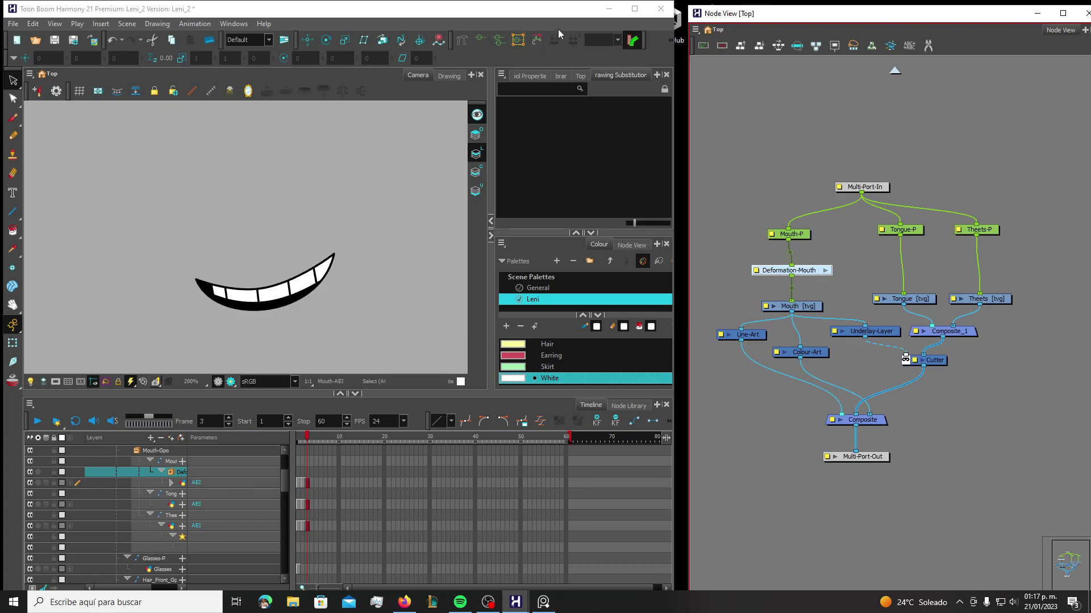
{"action": "left_click", "coordinate": [824, 271]}
{"action": "left_click_drag", "start_coordinate": [899, 272], "coordinate": [912, 236]}
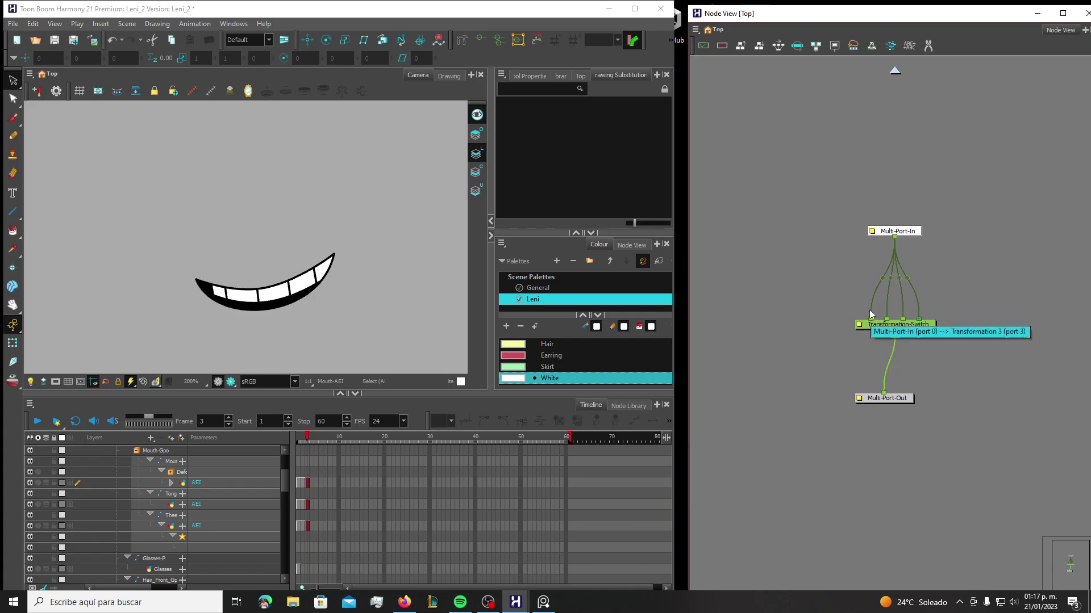
{"action": "left_click", "coordinate": [894, 70]}
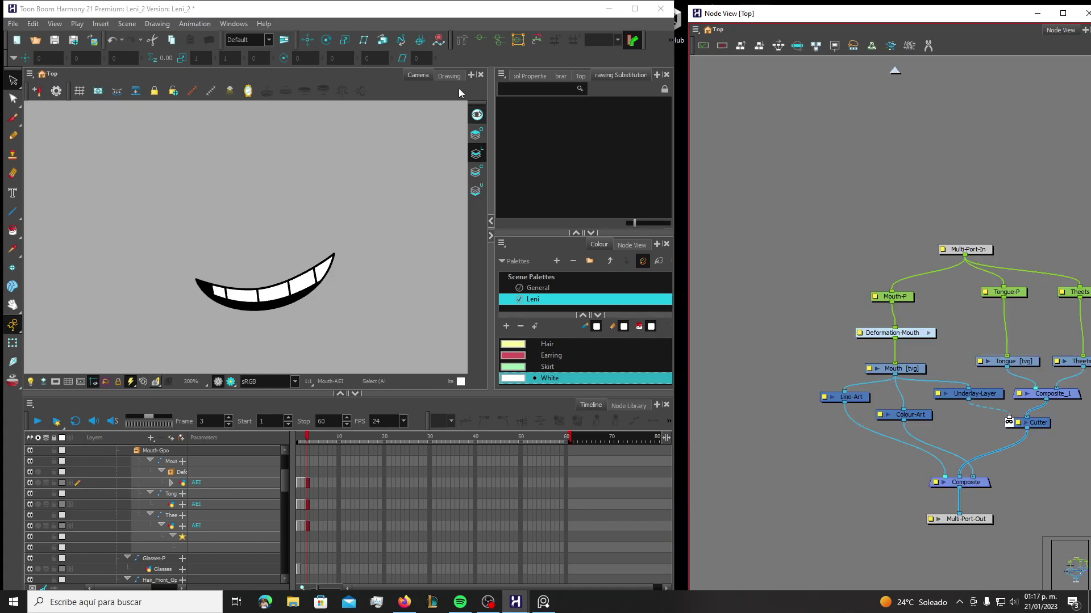
Activate the Rigging tool in Envelope mode and look at where the Envelope Creator command is found
{"action": "left_click", "coordinate": [462, 41]}
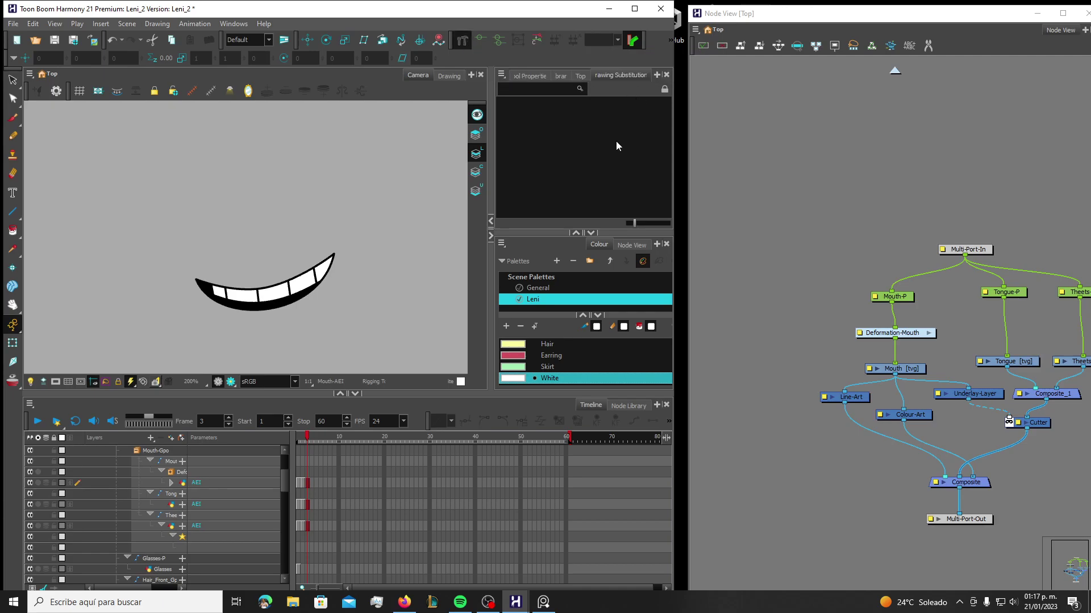
{"action": "left_click", "coordinate": [536, 75]}
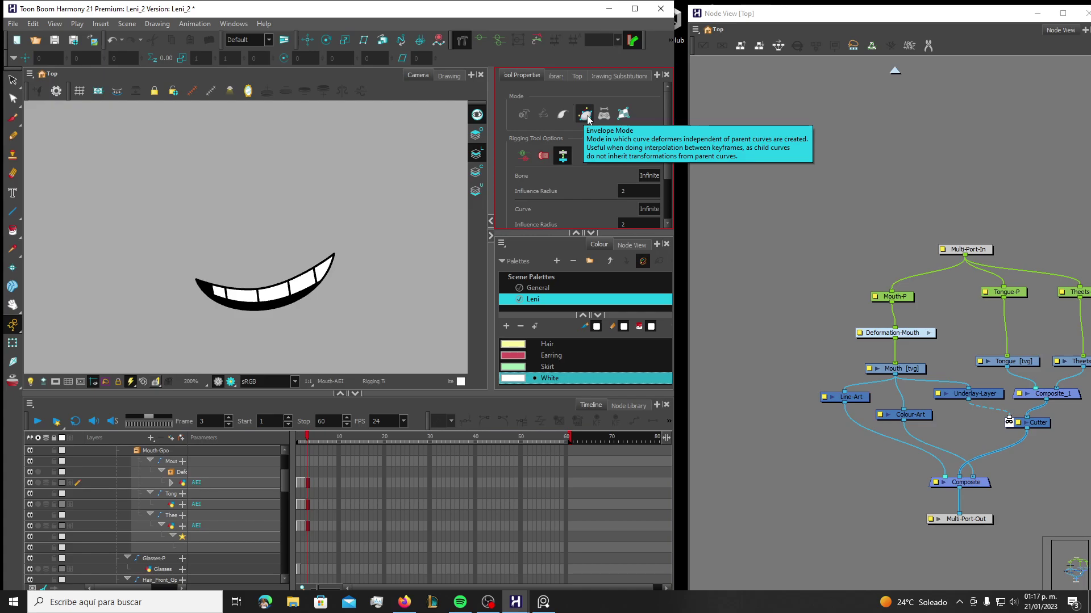
{"action": "left_click", "coordinate": [195, 23]}
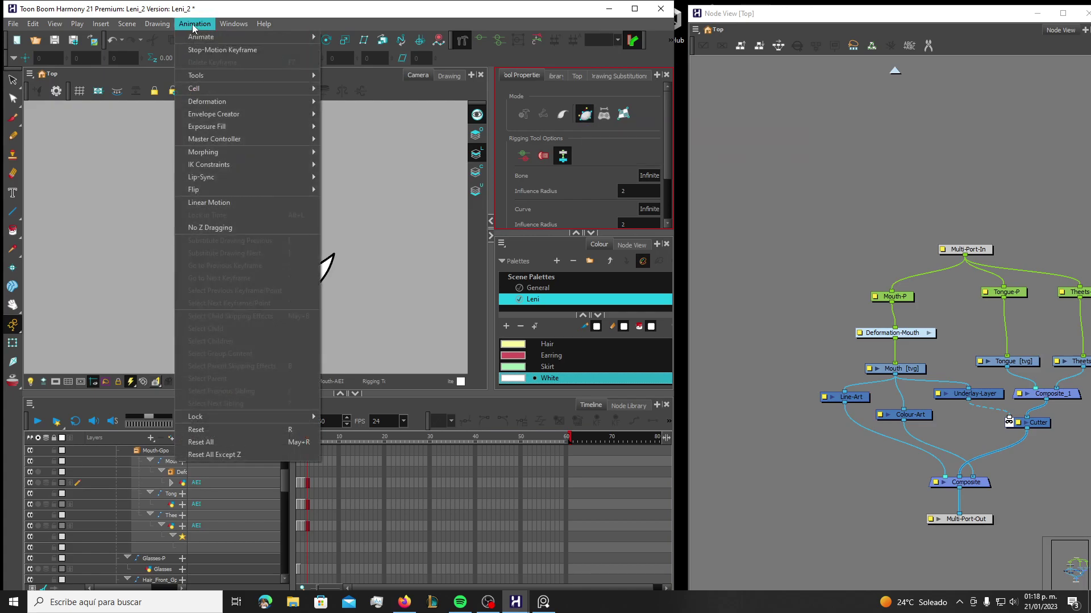
{"action": "mouse_move", "coordinate": [253, 114]}
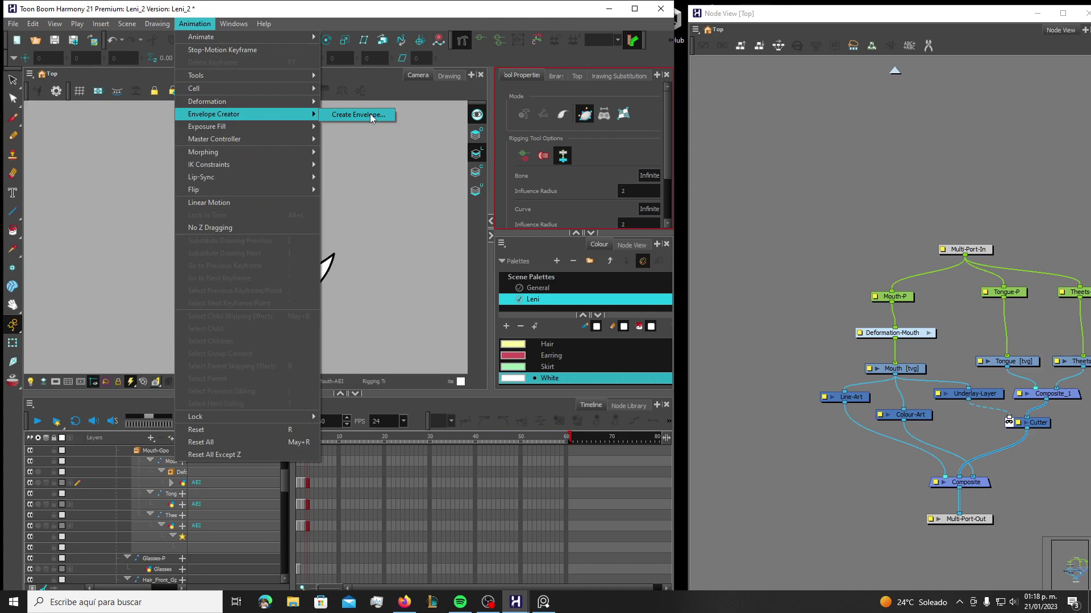
{"action": "left_click", "coordinate": [507, 13]}
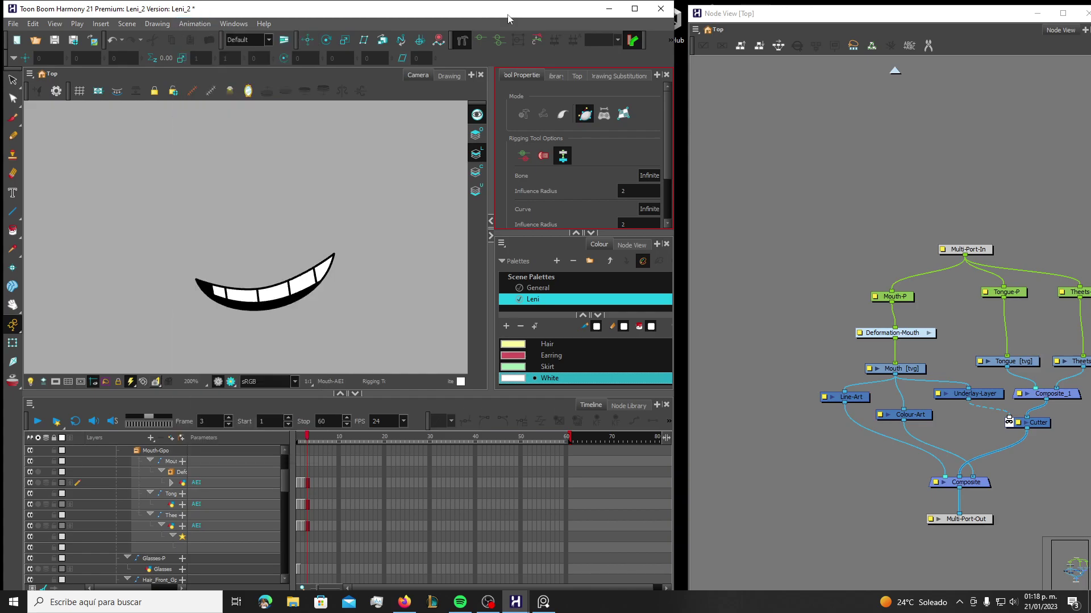
Select the AEI mouth at frame 3 and draw an envelope curve along its upper lip between the two mouth corners
{"action": "scroll", "coordinate": [247, 283], "scroll_direction": "up", "scroll_amount": 1}
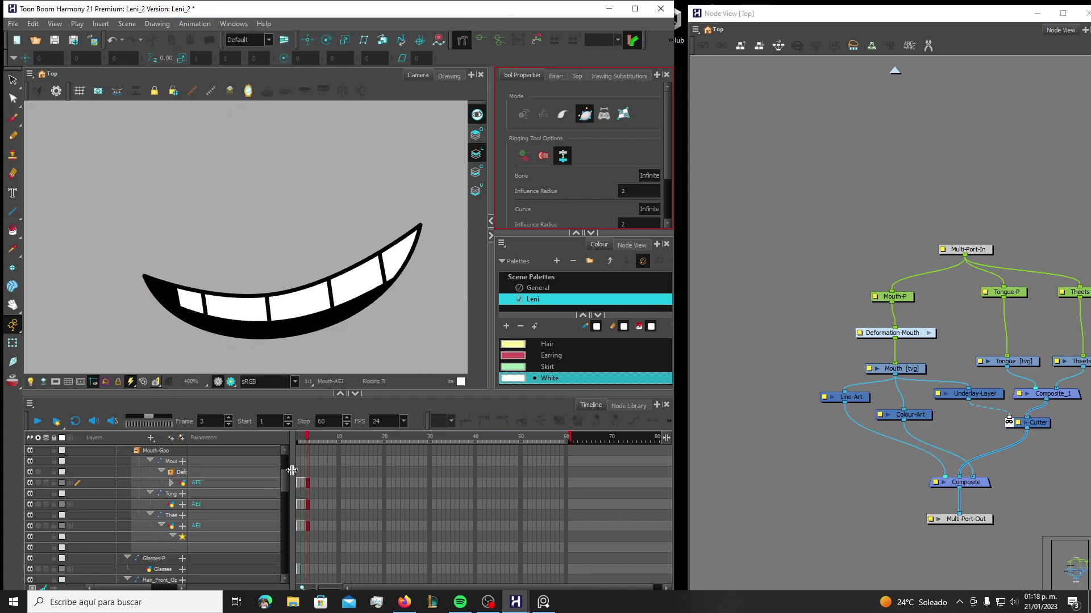
{"action": "left_click", "coordinate": [305, 487]}
{"action": "left_click", "coordinate": [462, 41]}
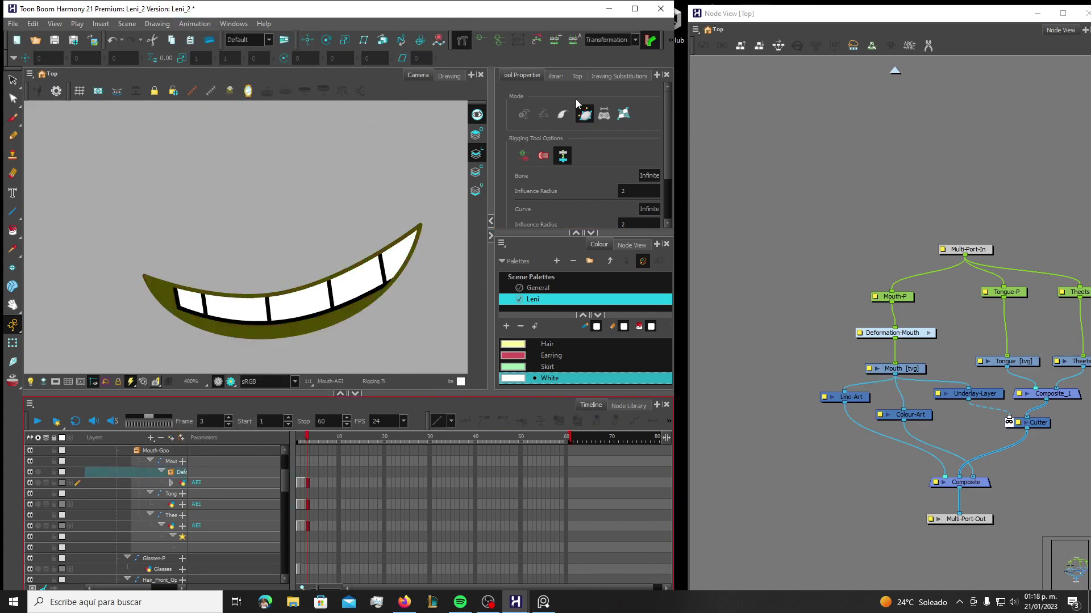
{"action": "left_click", "coordinate": [144, 275]}
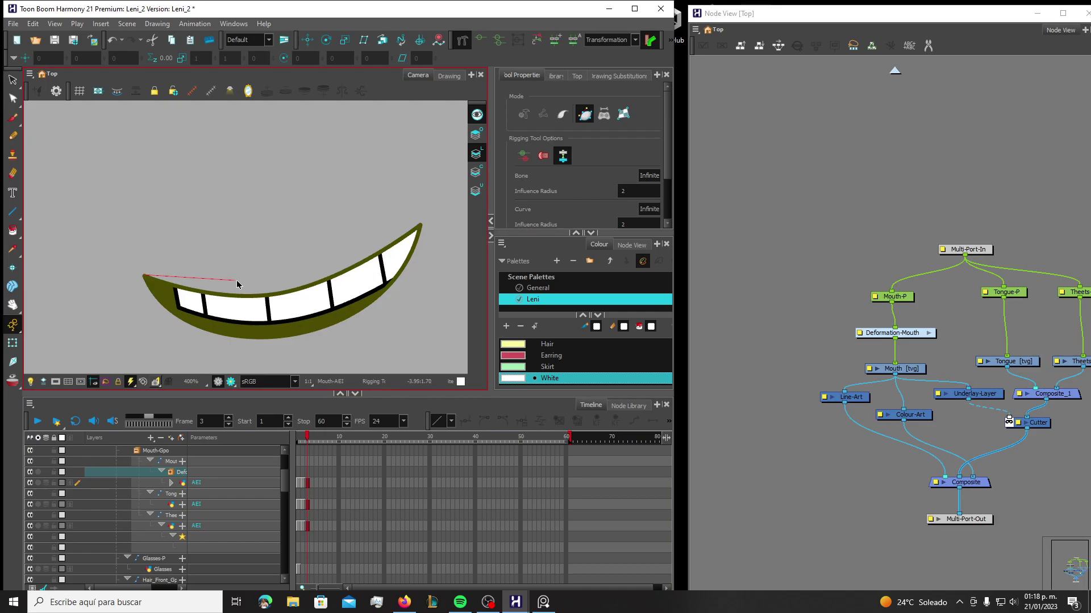
{"action": "left_click", "coordinate": [286, 289]}
{"action": "left_click", "coordinate": [421, 224]}
{"action": "left_click", "coordinate": [304, 283]}
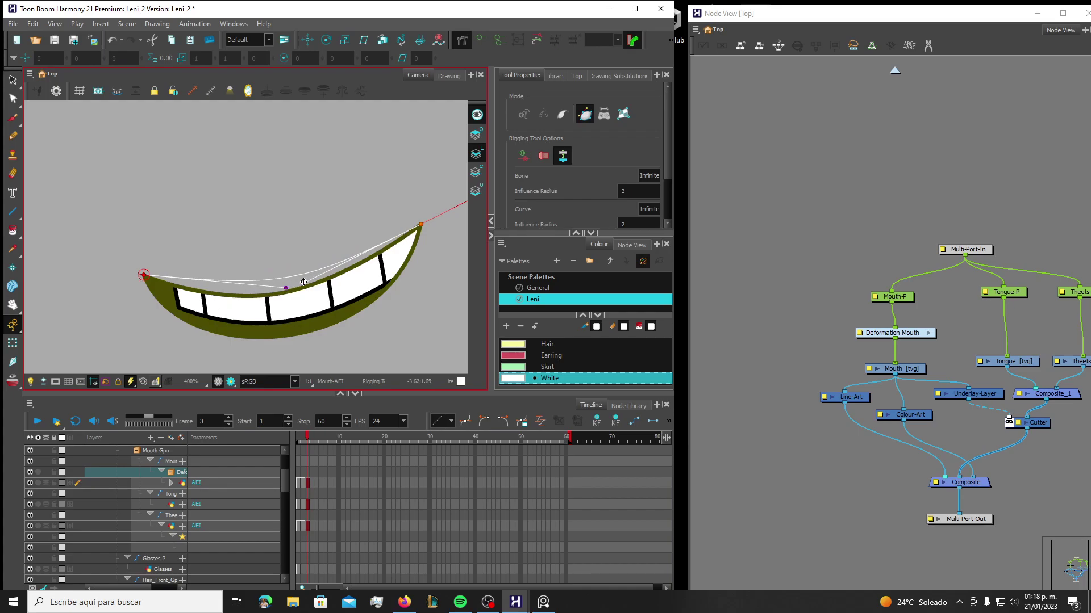
Add an envelope point at the middle of the lower lip and close the envelope at the starting mouth corner
{"action": "left_click", "coordinate": [299, 333]}
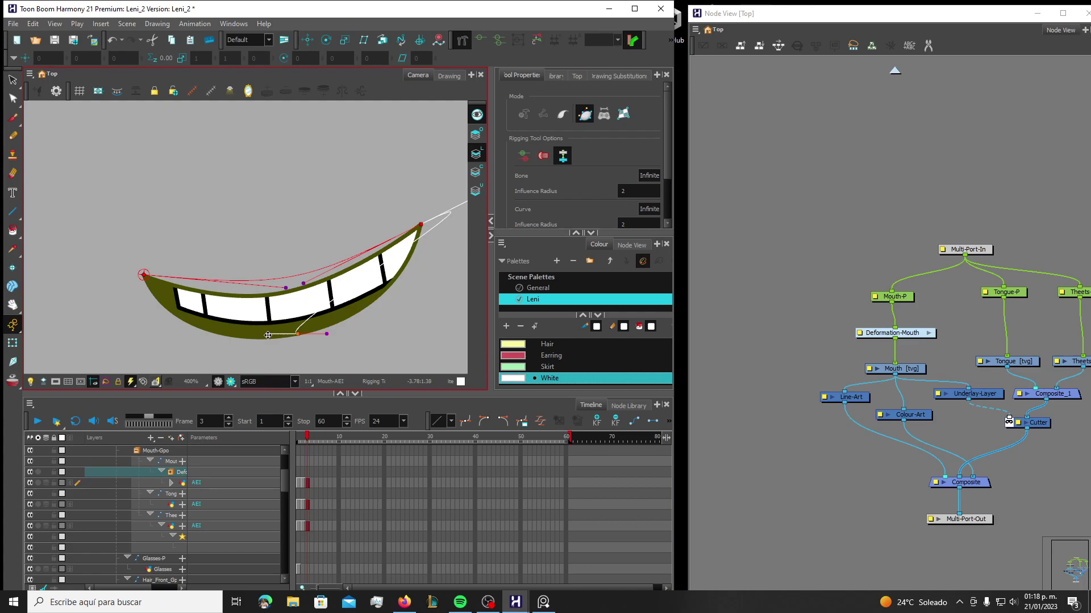
{"action": "left_click_drag", "start_coordinate": [268, 333], "coordinate": [331, 327]}
{"action": "left_click", "coordinate": [144, 276]}
{"action": "left_click", "coordinate": [144, 275]}
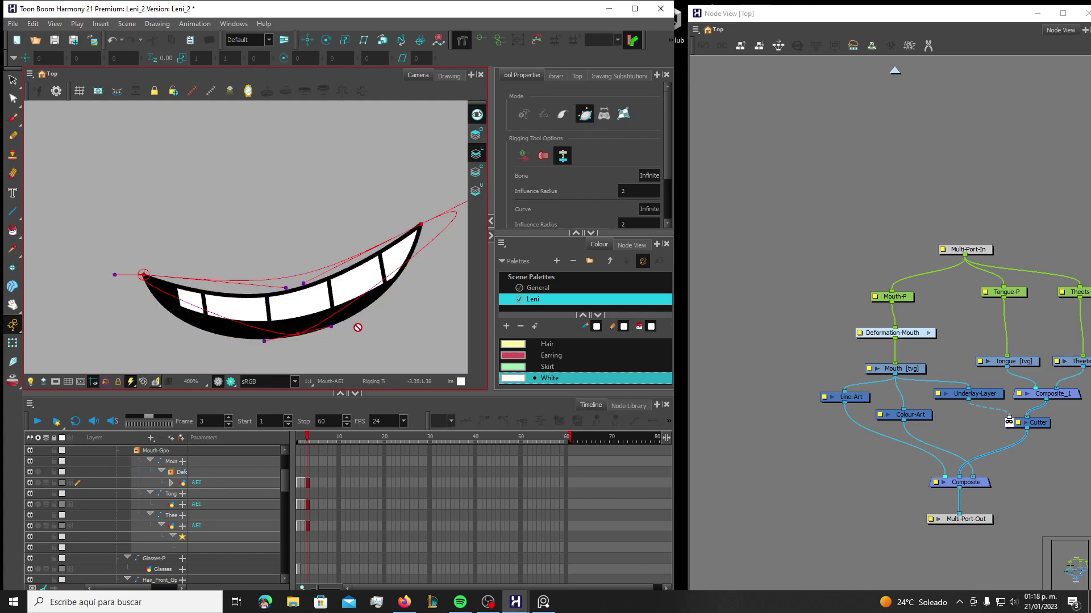
Adjust the envelope handles along the AEI mouth's upper lip so the curve follows the upper outline between the corners
{"action": "scroll", "coordinate": [364, 312], "scroll_direction": "down", "scroll_amount": 1}
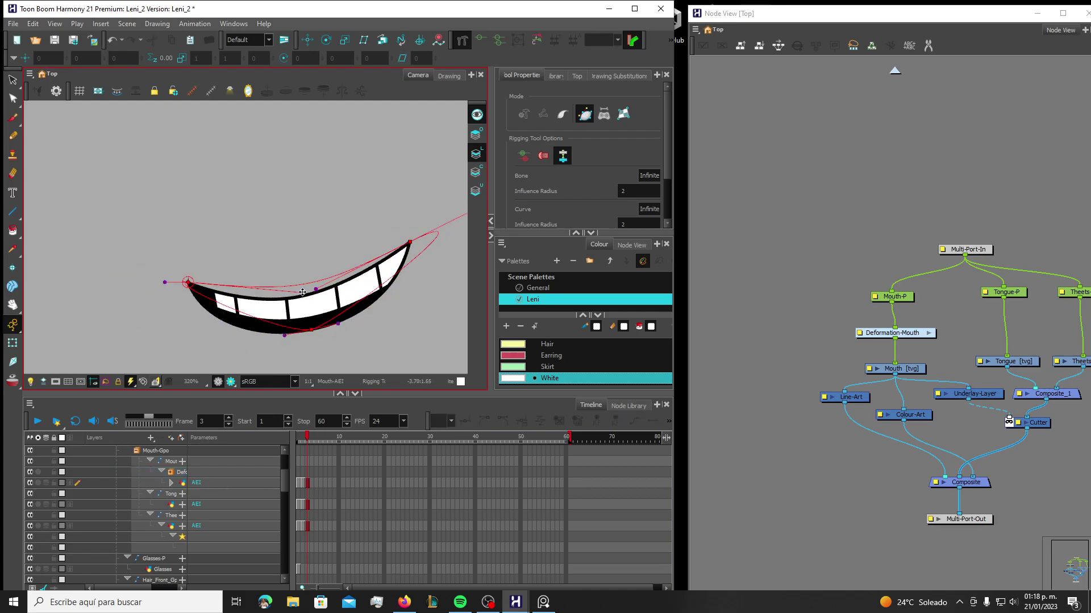
{"action": "left_click", "coordinate": [302, 292]}
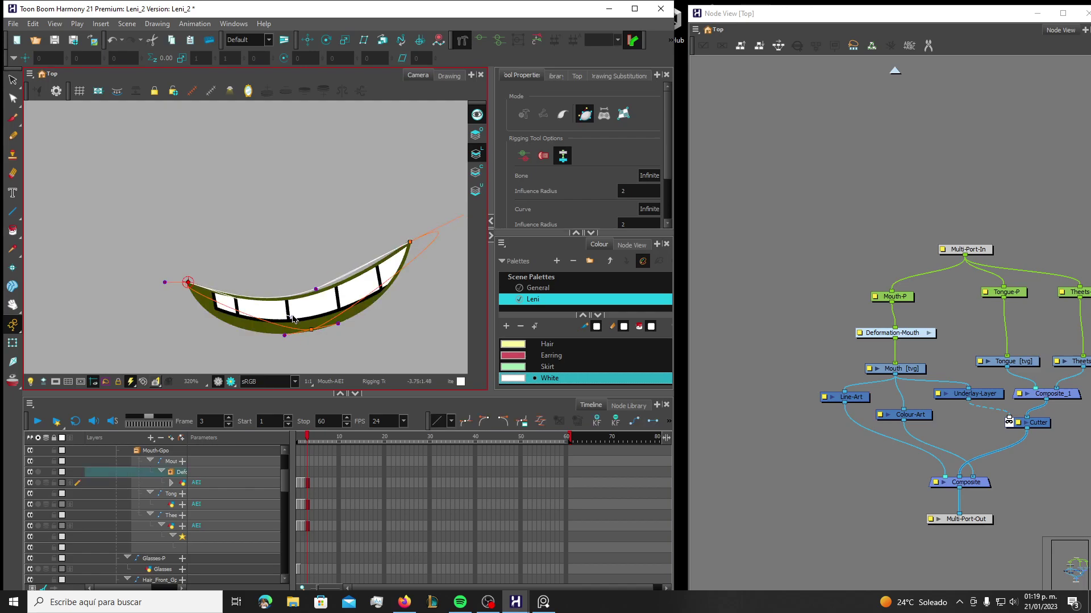
{"action": "left_click_drag", "start_coordinate": [316, 290], "coordinate": [335, 291]}
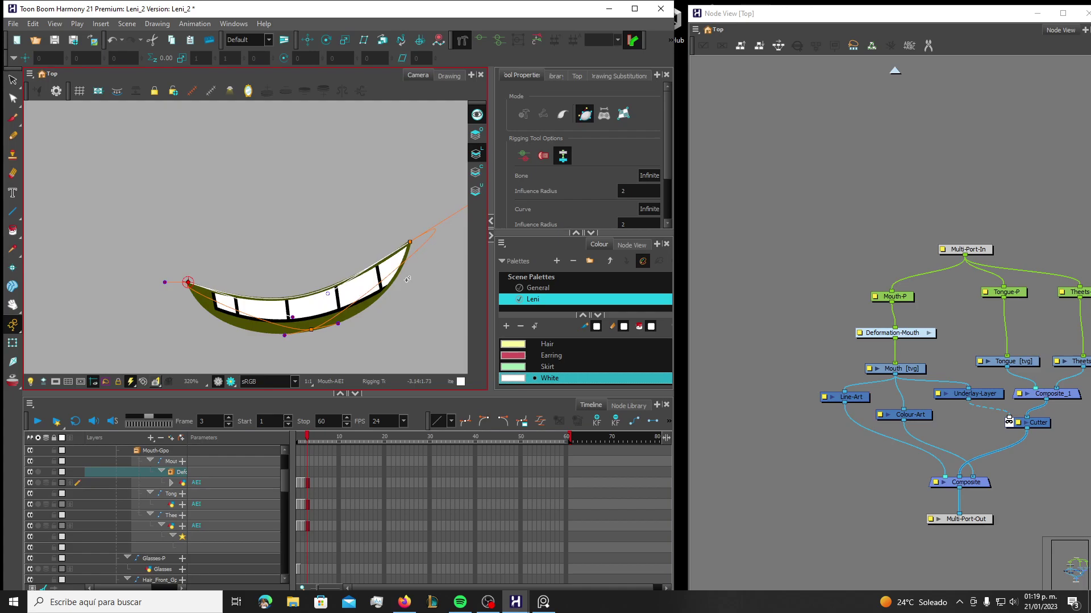
{"action": "left_click_drag", "start_coordinate": [411, 279], "coordinate": [363, 265]}
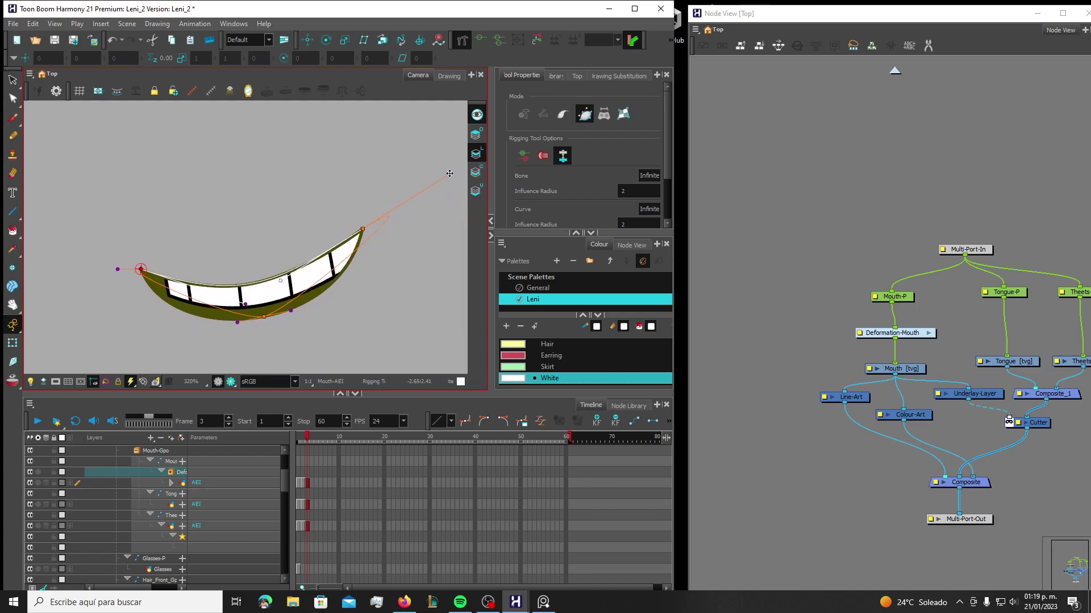
Reposition the envelope handles at both mouth corners and the lower-lip point to match the AEI mouth's lower outline
{"action": "left_click_drag", "start_coordinate": [450, 173], "coordinate": [408, 233]}
{"action": "key", "text": "ctrl+z"}
{"action": "left_click_drag", "start_coordinate": [450, 174], "coordinate": [347, 293]}
{"action": "left_click_drag", "start_coordinate": [238, 322], "coordinate": [174, 332]}
{"action": "left_click_drag", "start_coordinate": [117, 270], "coordinate": [148, 288]}
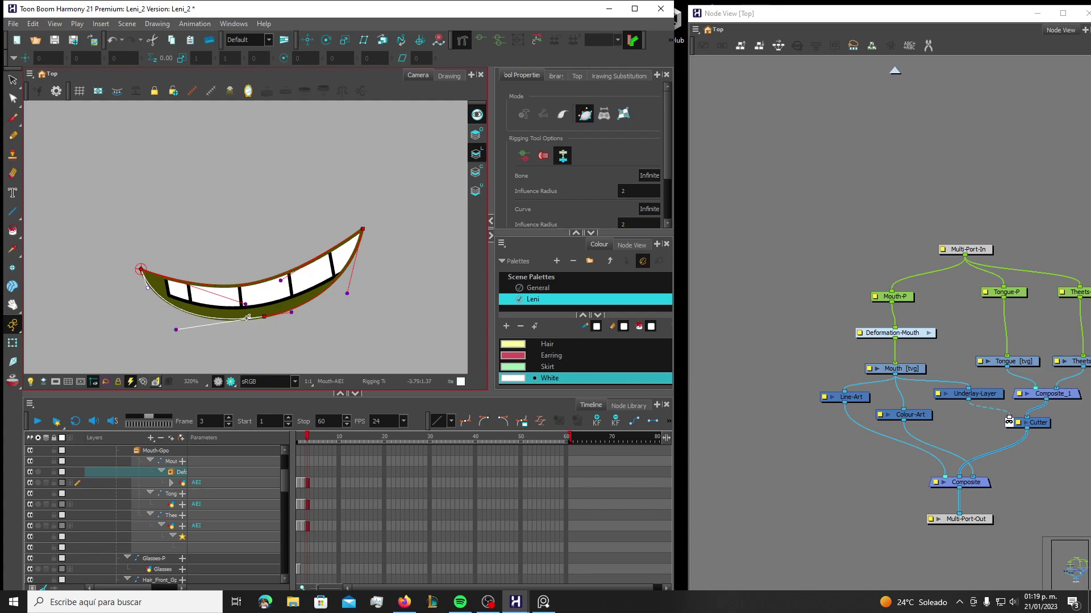
Check the lower-lip envelope point with the Transform tool and compare the mouth drawings across frames 1 to 4
{"action": "left_click", "coordinate": [12, 344]}
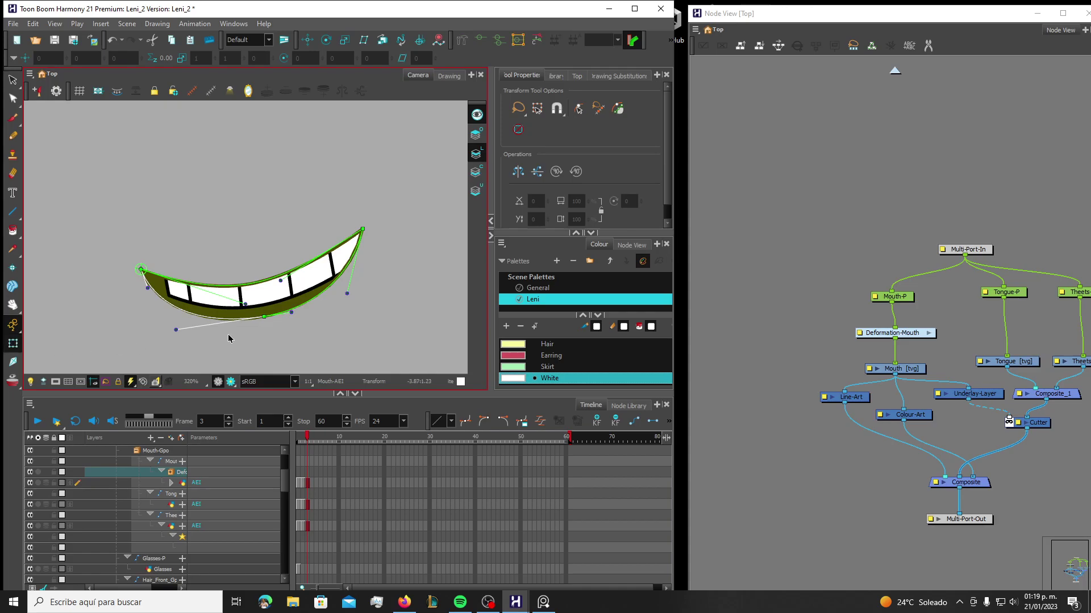
{"action": "mouse_move", "coordinate": [265, 318]}
{"action": "left_mouse_down"}
{"action": "mouse_move", "coordinate": [330, 350]}
{"action": "mouse_move", "coordinate": [303, 344]}
{"action": "mouse_move", "coordinate": [278, 387]}
{"action": "mouse_move", "coordinate": [264, 316]}
{"action": "left_mouse_up"}
{"action": "left_click", "coordinate": [302, 437]}
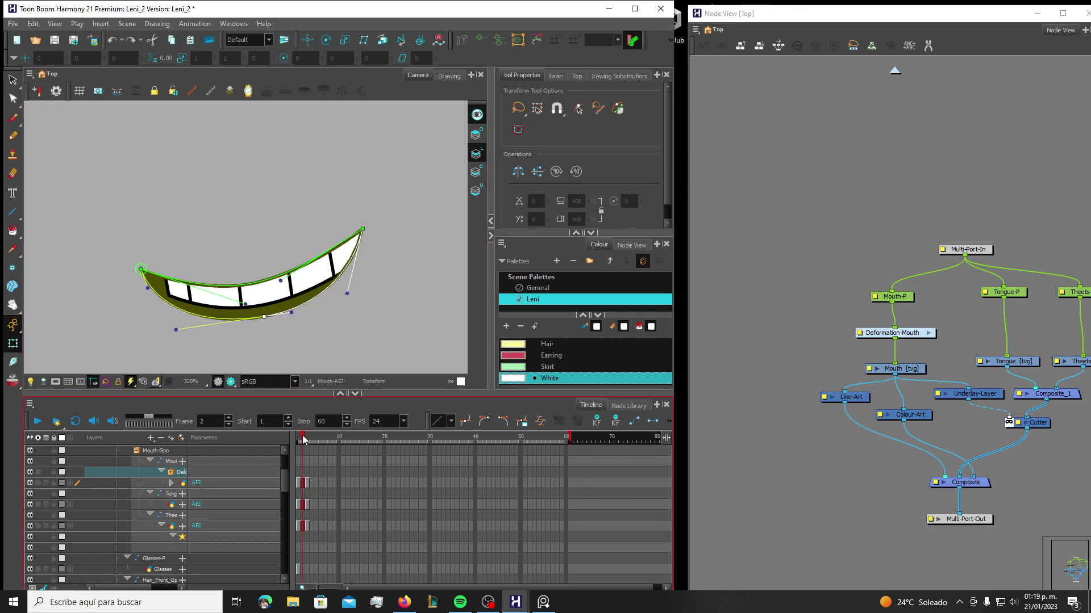
{"action": "left_click", "coordinate": [300, 437]}
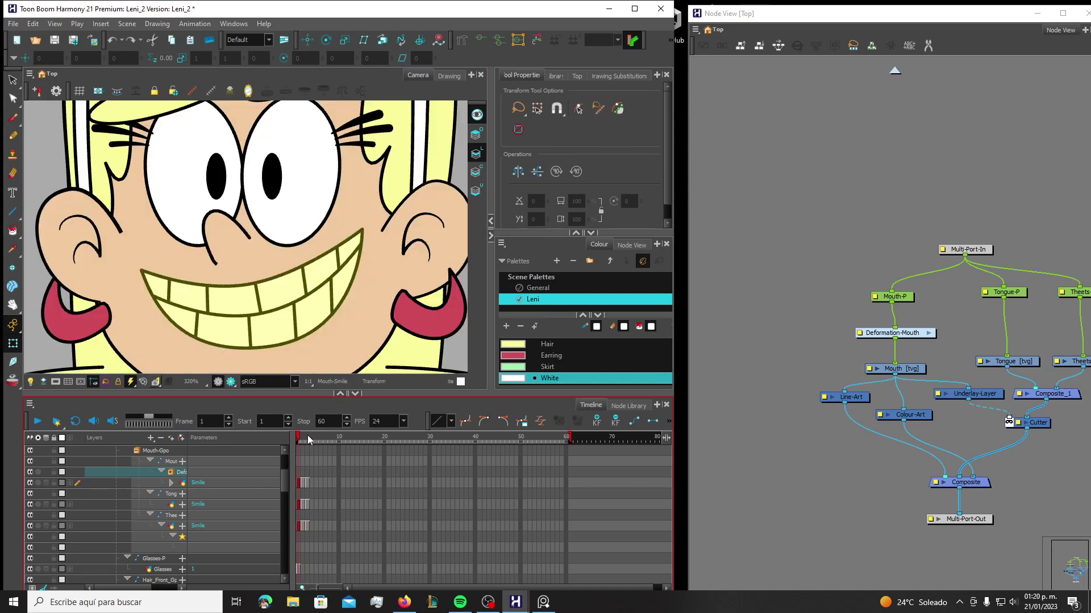
{"action": "left_click", "coordinate": [305, 438]}
{"action": "left_click", "coordinate": [312, 438]}
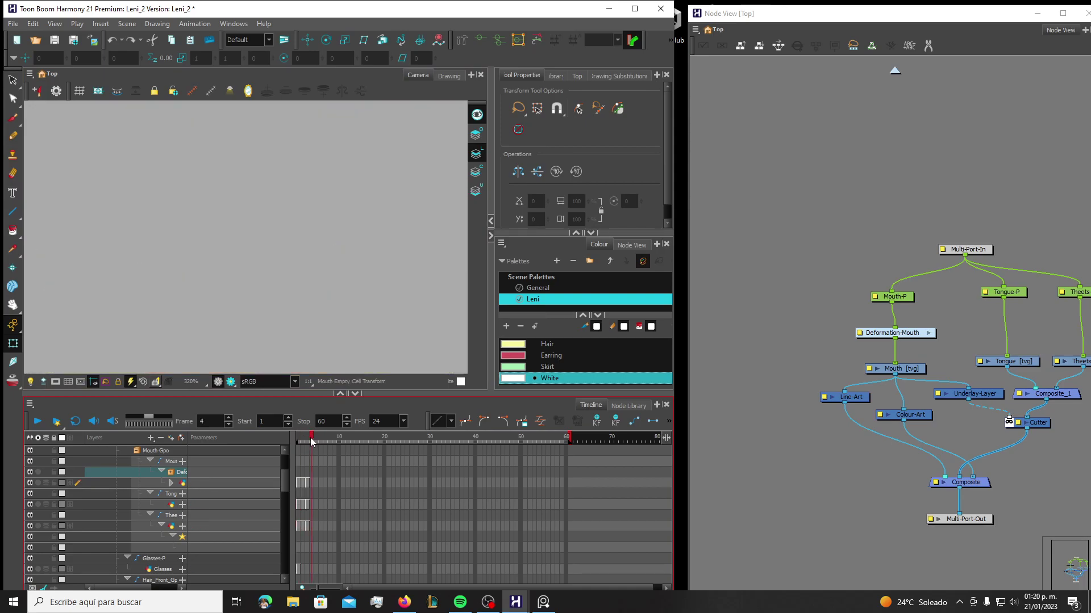
{"action": "left_click", "coordinate": [305, 438]}
{"action": "left_click", "coordinate": [300, 438]}
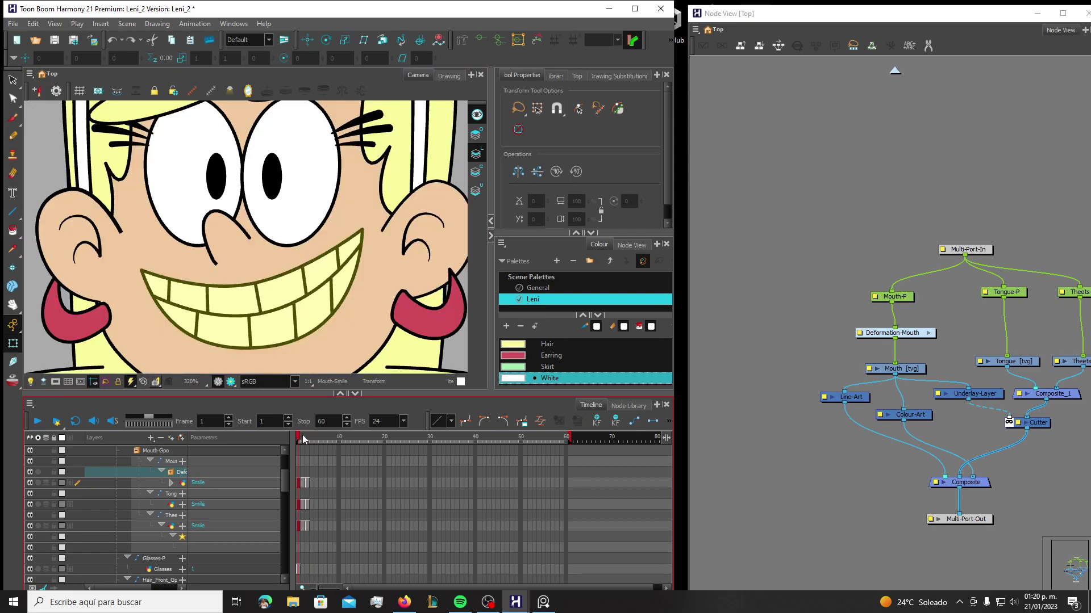
{"action": "left_click", "coordinate": [305, 438]}
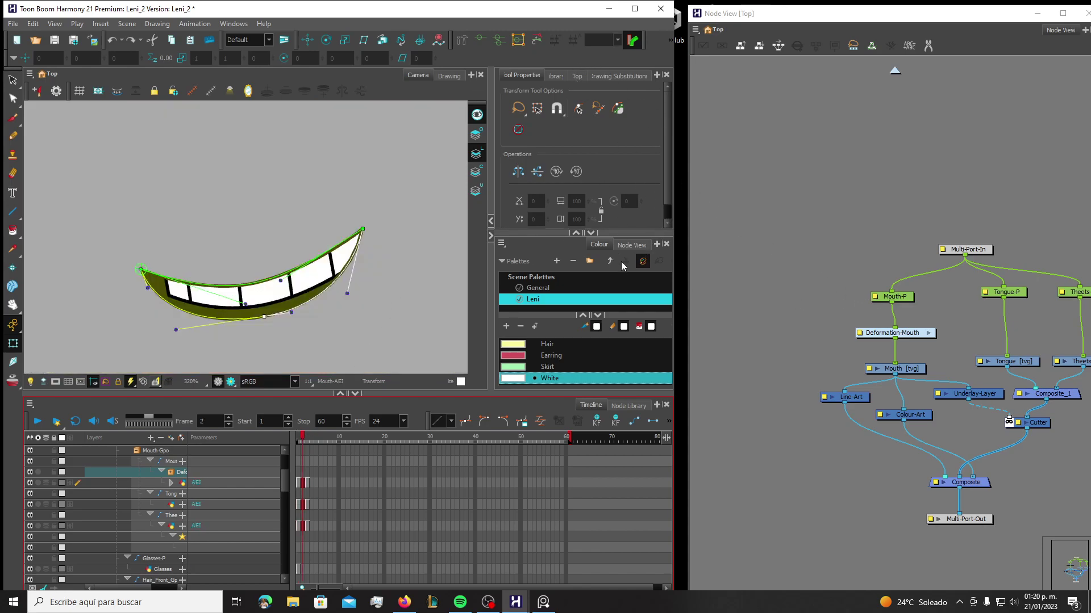
Open the Mouth layer's drawing substitutions and try the AEI, MBP and Smile drawings at frame 10
{"action": "left_click", "coordinate": [608, 76]}
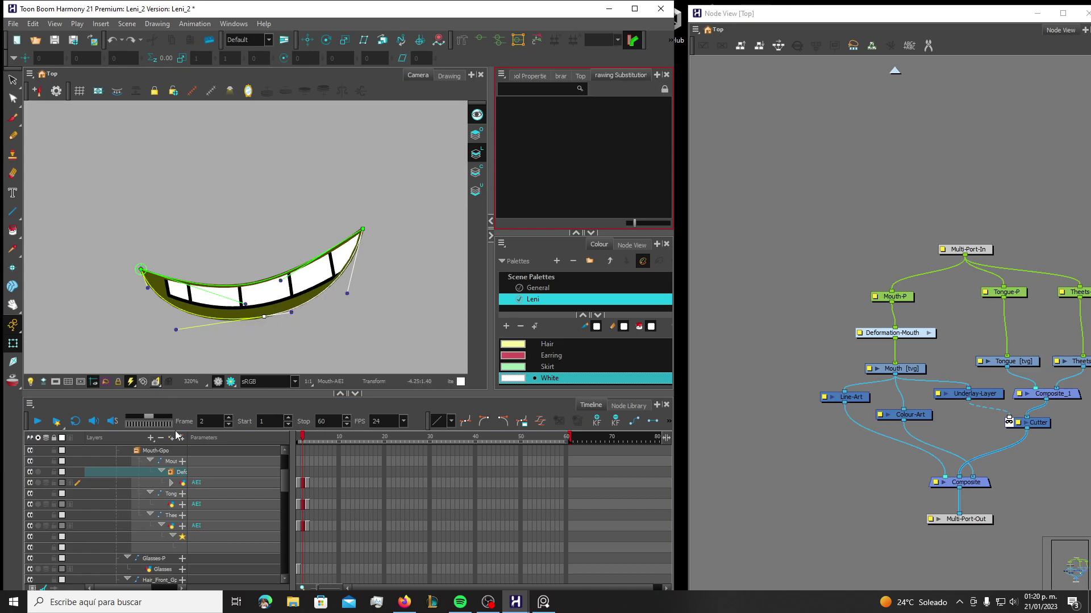
{"action": "left_click", "coordinate": [146, 482]}
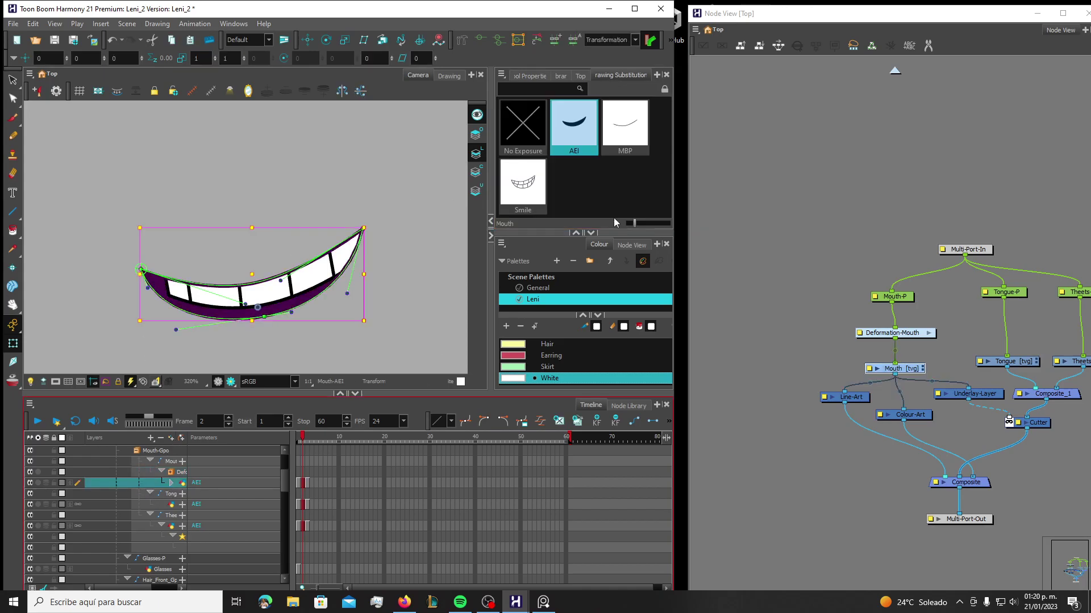
{"action": "left_click", "coordinate": [339, 483]}
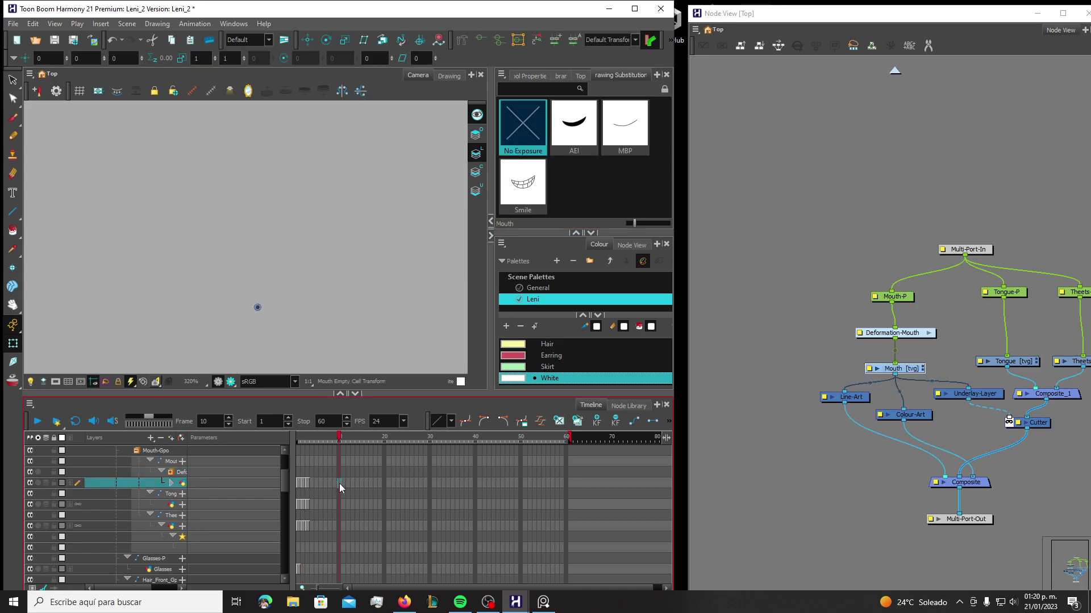
{"action": "left_click", "coordinate": [574, 126]}
{"action": "left_click", "coordinate": [631, 128]}
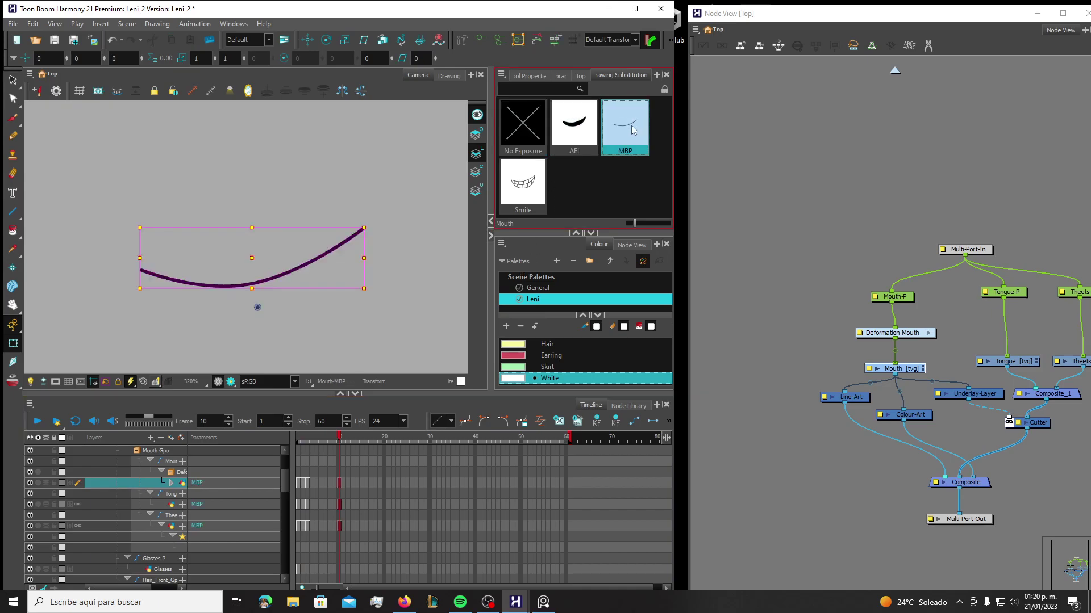
{"action": "left_click", "coordinate": [523, 187]}
{"action": "left_click", "coordinate": [625, 130]}
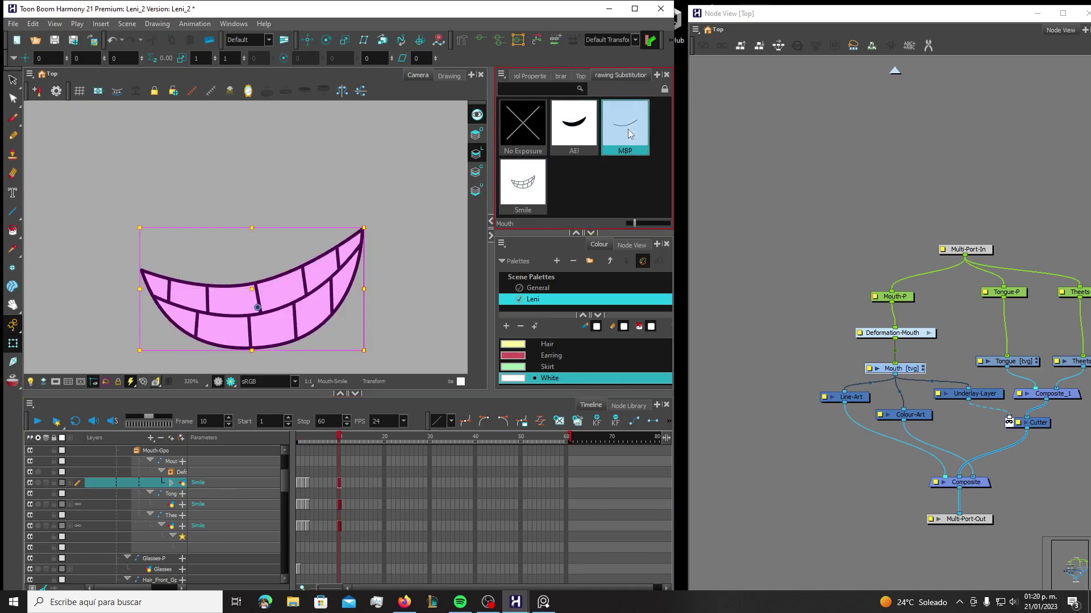
Compare with frame 2, then alternate between the Smile and MBP mouth substitutions at frame 10
{"action": "left_click", "coordinate": [304, 436]}
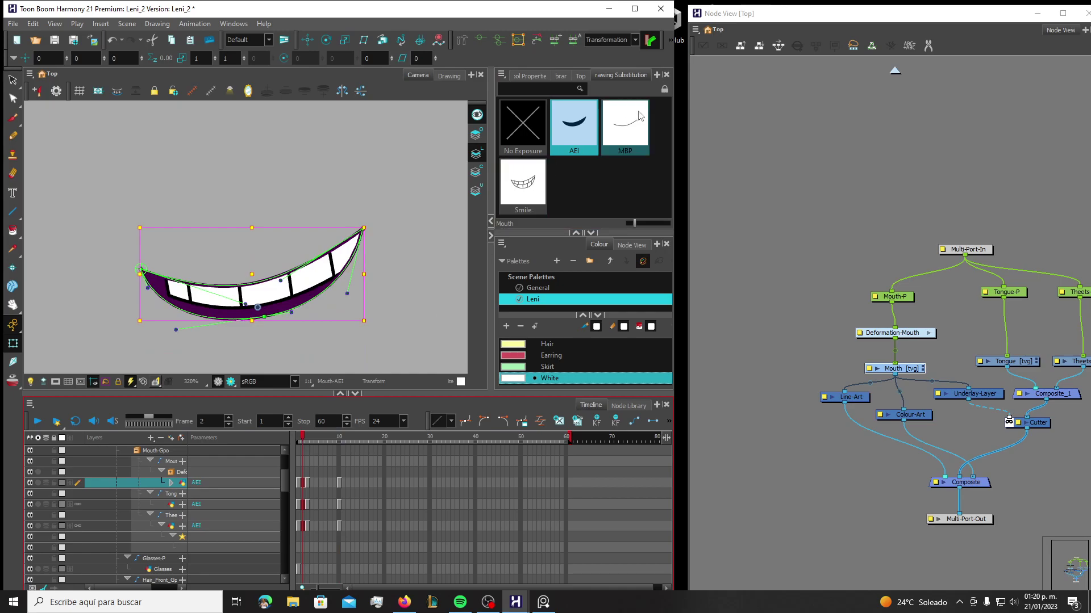
{"action": "left_click", "coordinate": [625, 129]}
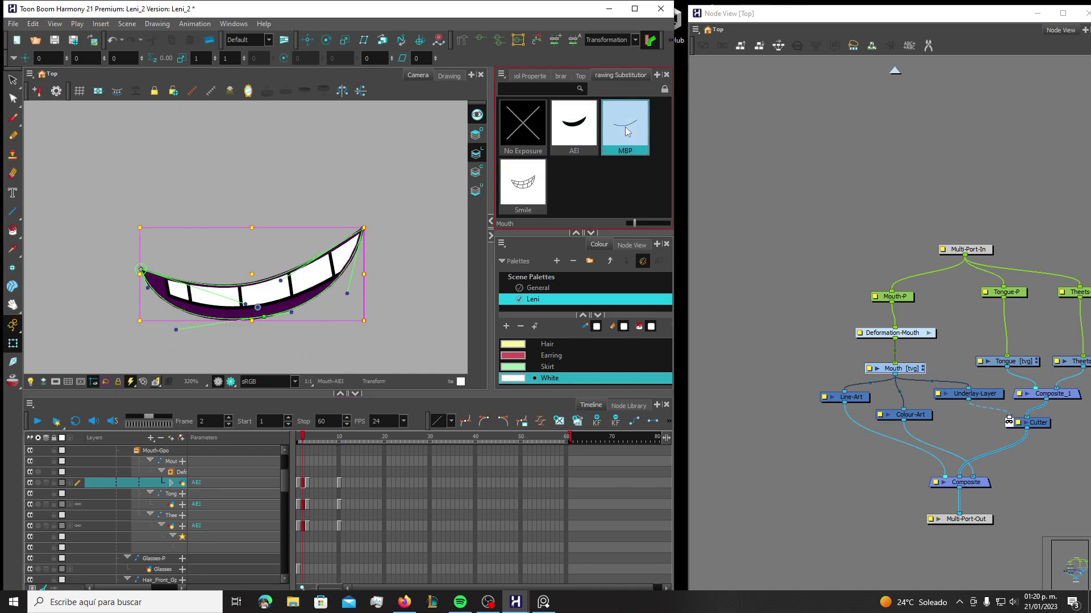
{"action": "left_click", "coordinate": [342, 448]}
{"action": "left_click", "coordinate": [522, 182]}
{"action": "left_click", "coordinate": [623, 130]}
{"action": "left_click", "coordinate": [528, 181]}
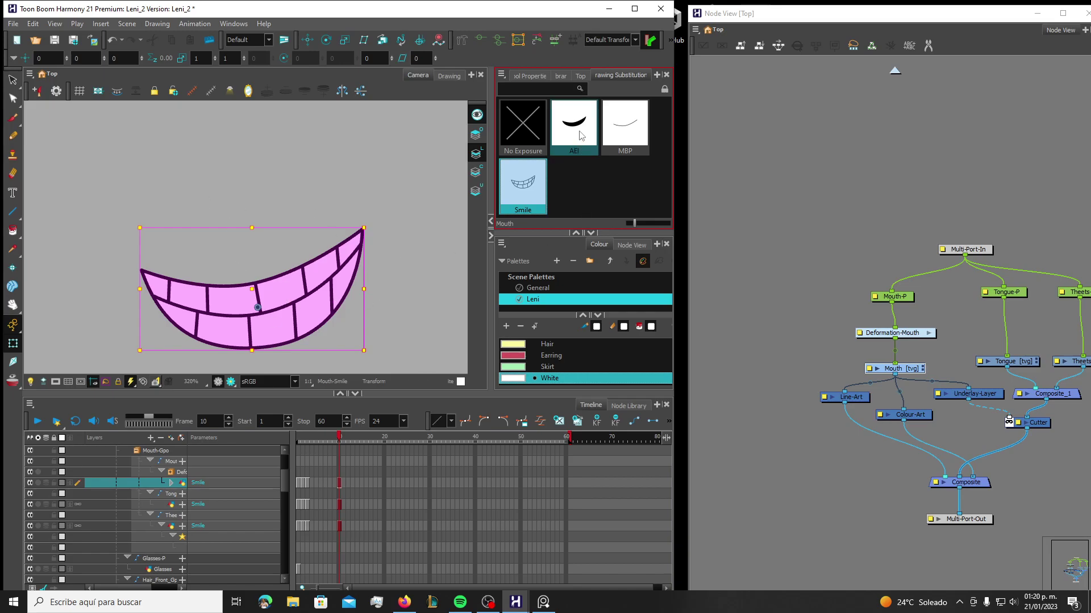
{"action": "left_click", "coordinate": [628, 127]}
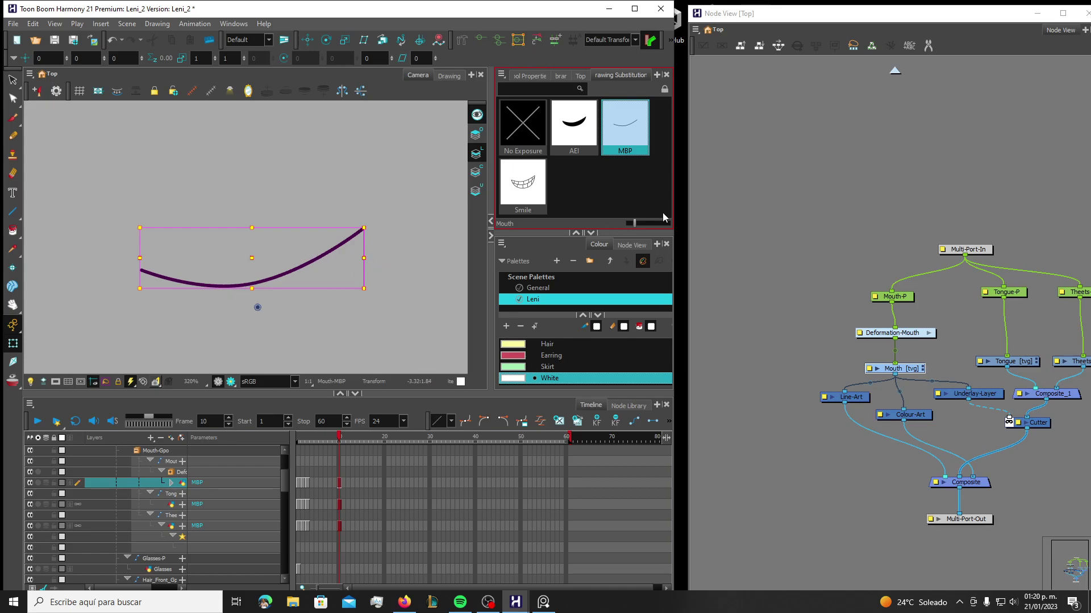
Expose the AEI mouth at frame 10, try pulling its lower-lip envelope point downward, and undo the move
{"action": "left_click", "coordinate": [583, 137]}
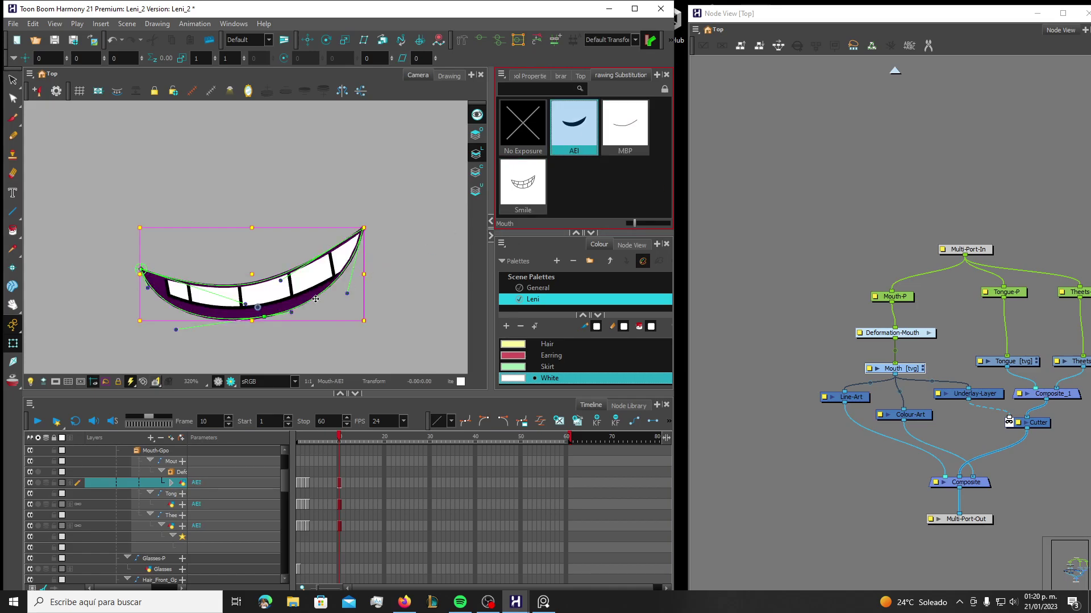
{"action": "mouse_move", "coordinate": [266, 317]}
{"action": "left_mouse_down"}
{"action": "mouse_move", "coordinate": [279, 380]}
{"action": "mouse_move", "coordinate": [270, 352]}
{"action": "left_mouse_up"}
{"action": "key", "text": "ctrl+z"}
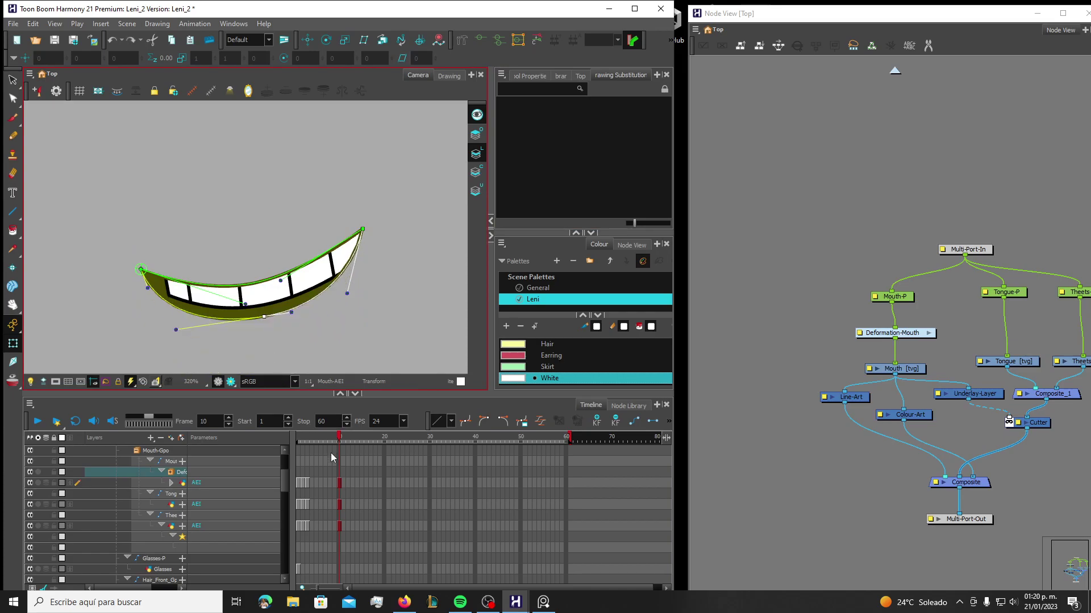
Delete the test exposures around frame 10 from the mouth, tongue and teeth layers and return to frame 1
{"action": "left_click_drag", "start_coordinate": [325, 476], "coordinate": [352, 538]}
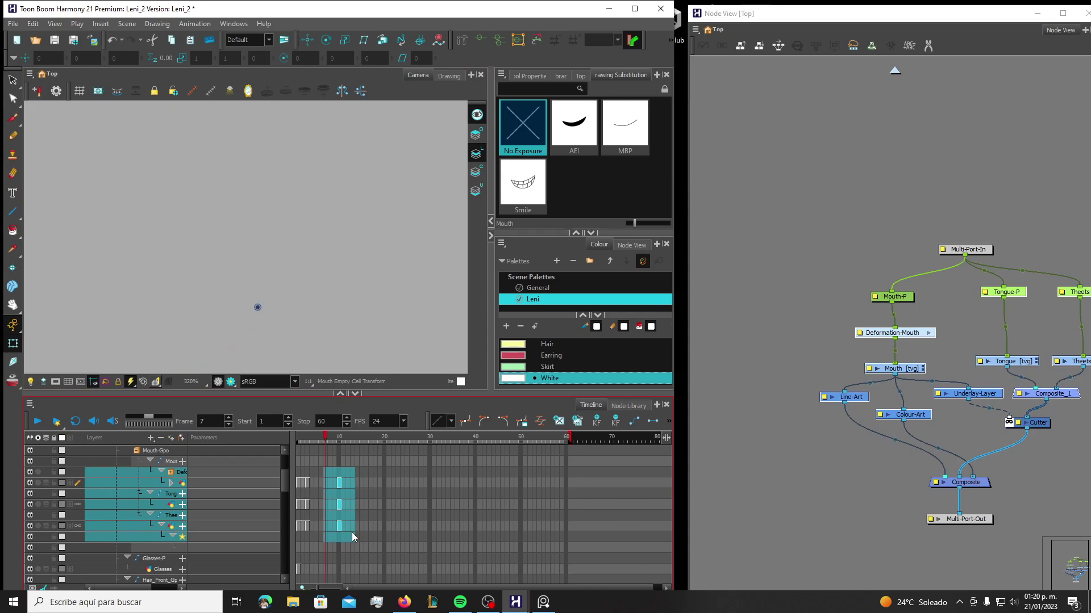
{"action": "left_click_drag", "start_coordinate": [325, 436], "coordinate": [290, 433]}
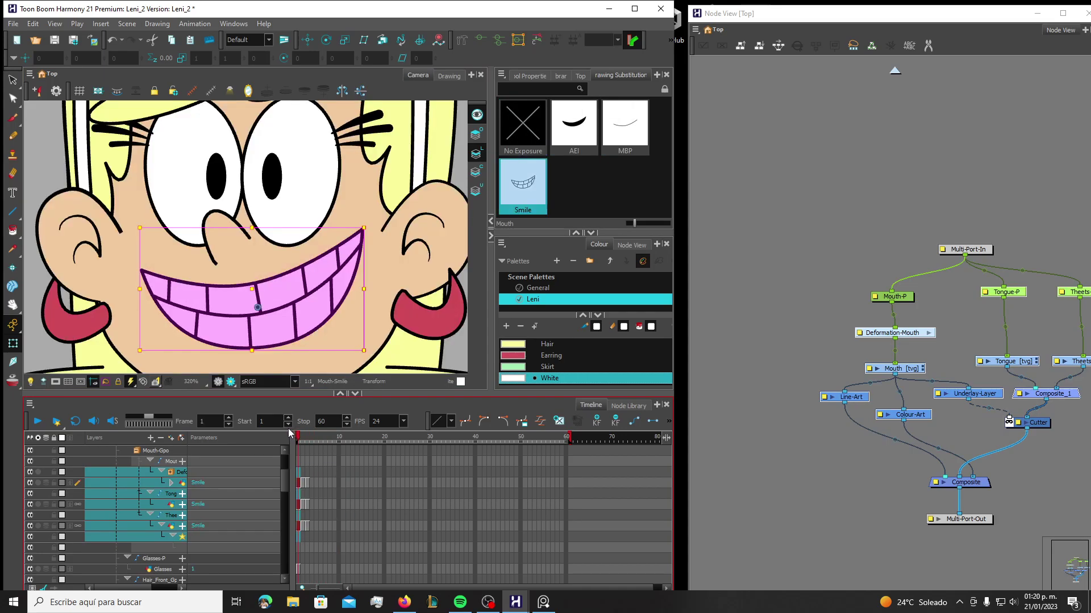
{"action": "scroll", "coordinate": [324, 255], "scroll_direction": "down", "scroll_amount": 3}
{"action": "scroll", "coordinate": [324, 255], "scroll_direction": "up", "scroll_amount": 1}
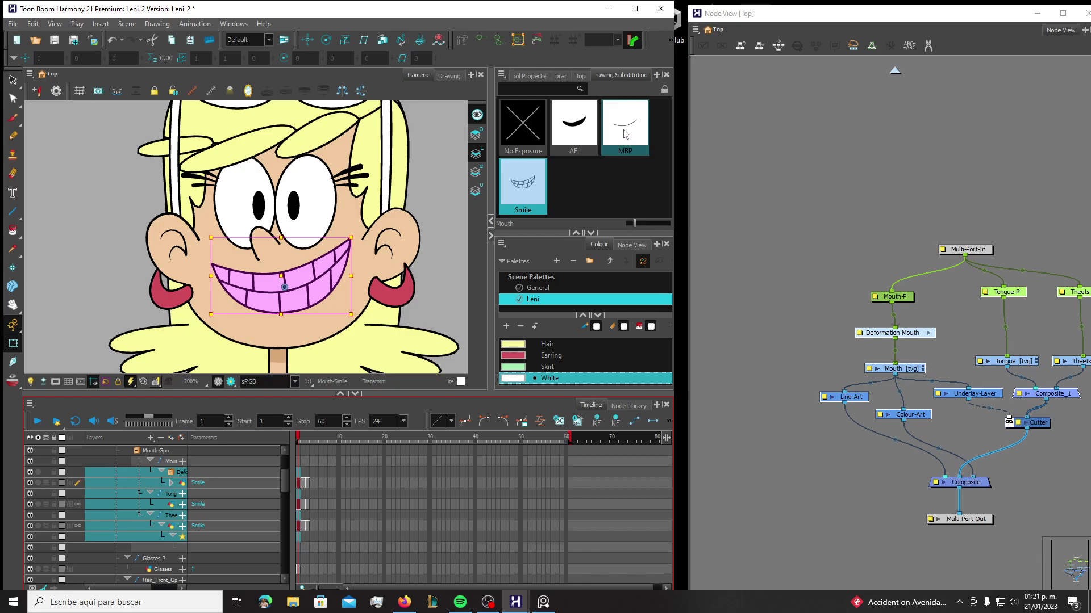
Try the AEI substitution again, clear the extra exposures it adds from frame 6 onward, and return to frame 1
{"action": "left_click", "coordinate": [564, 134]}
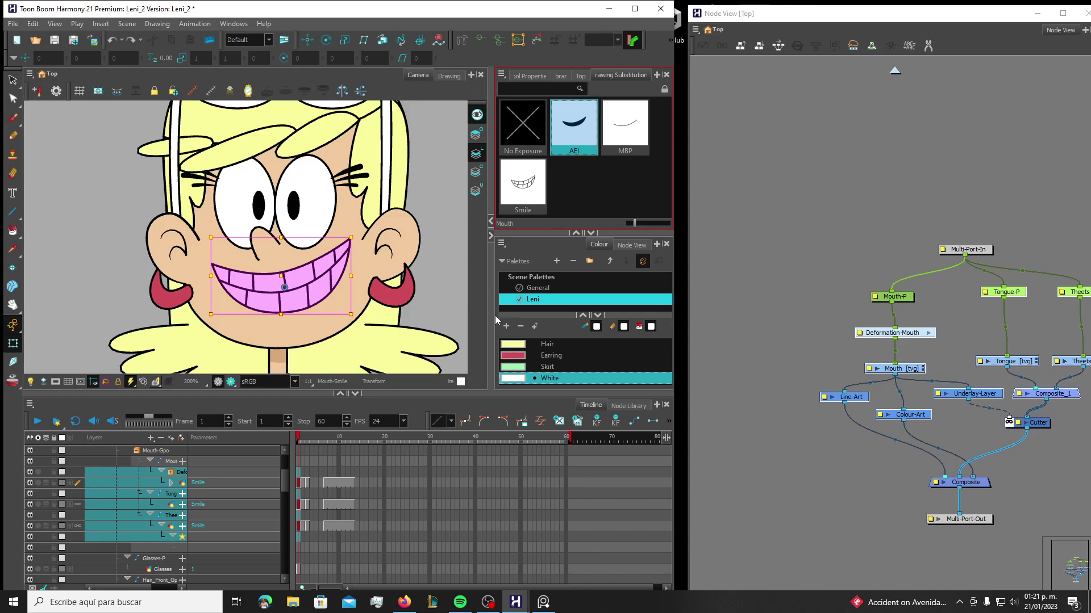
{"action": "mouse_move", "coordinate": [305, 444]}
{"action": "left_mouse_down"}
{"action": "mouse_move", "coordinate": [322, 444]}
{"action": "mouse_move", "coordinate": [298, 447]}
{"action": "mouse_move", "coordinate": [341, 482]}
{"action": "mouse_move", "coordinate": [362, 529]}
{"action": "left_mouse_up"}
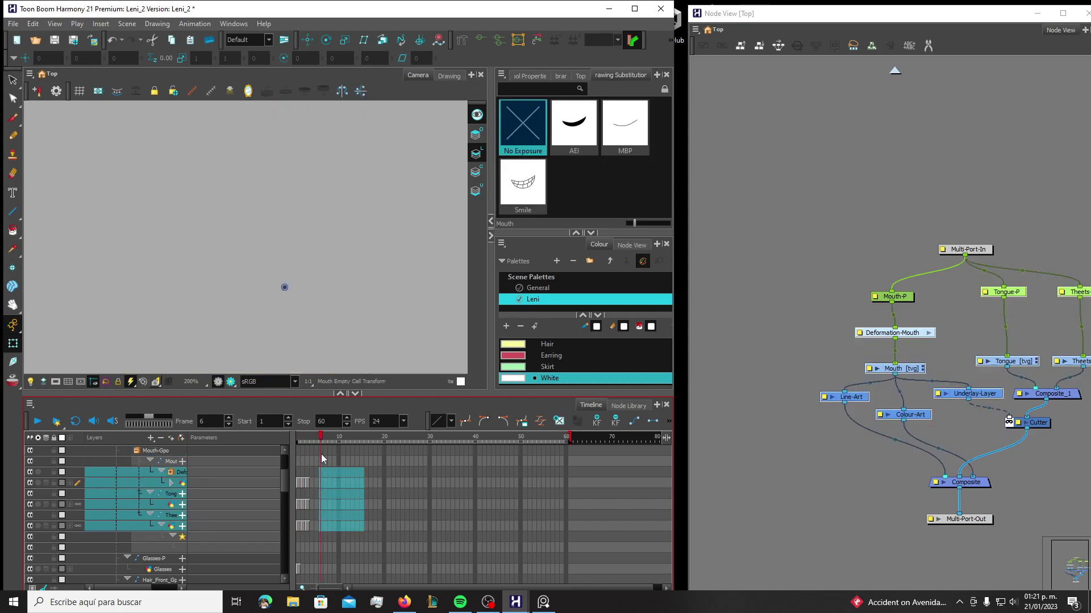
{"action": "left_click", "coordinate": [299, 437]}
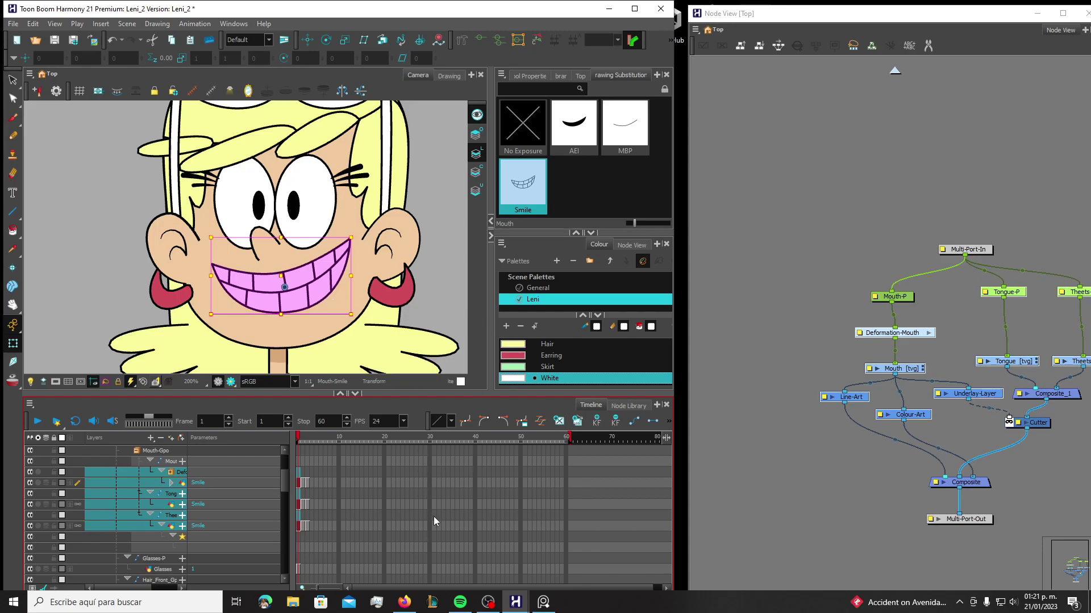
{"action": "scroll", "coordinate": [407, 264], "scroll_direction": "down", "scroll_amount": 2}
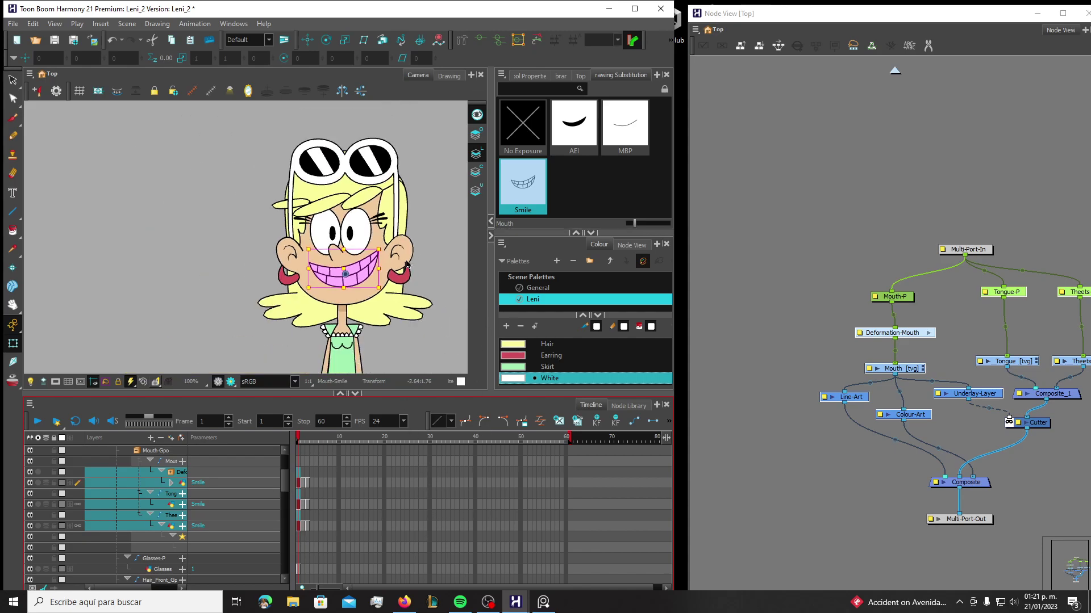